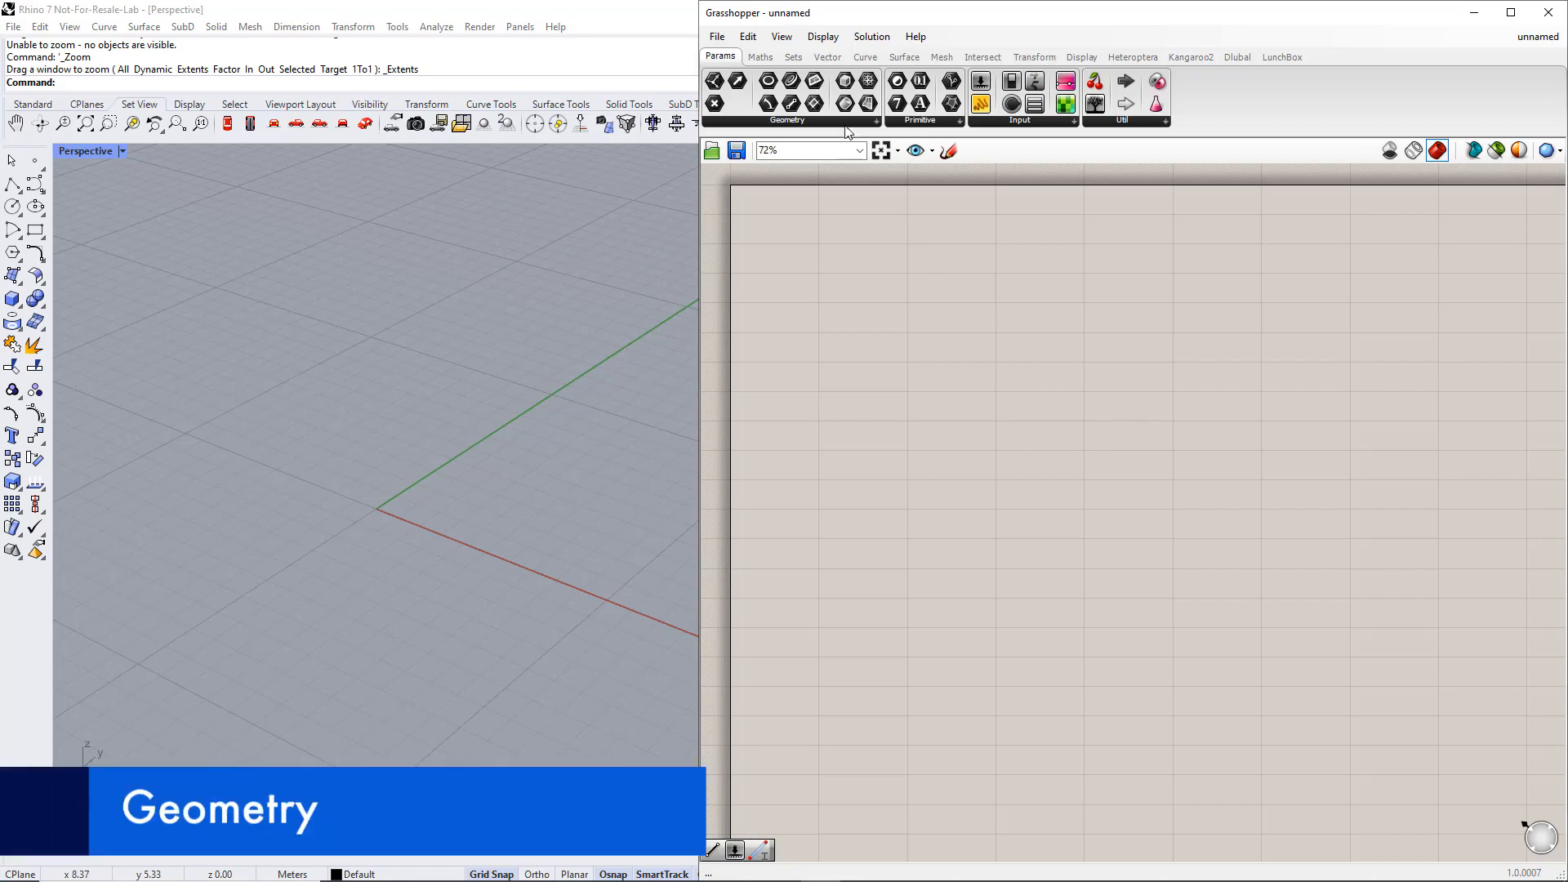
# Place a Construct Point component on the Grasshopper canvas and put a copy of it directly below.
pyautogui.click(827, 56)
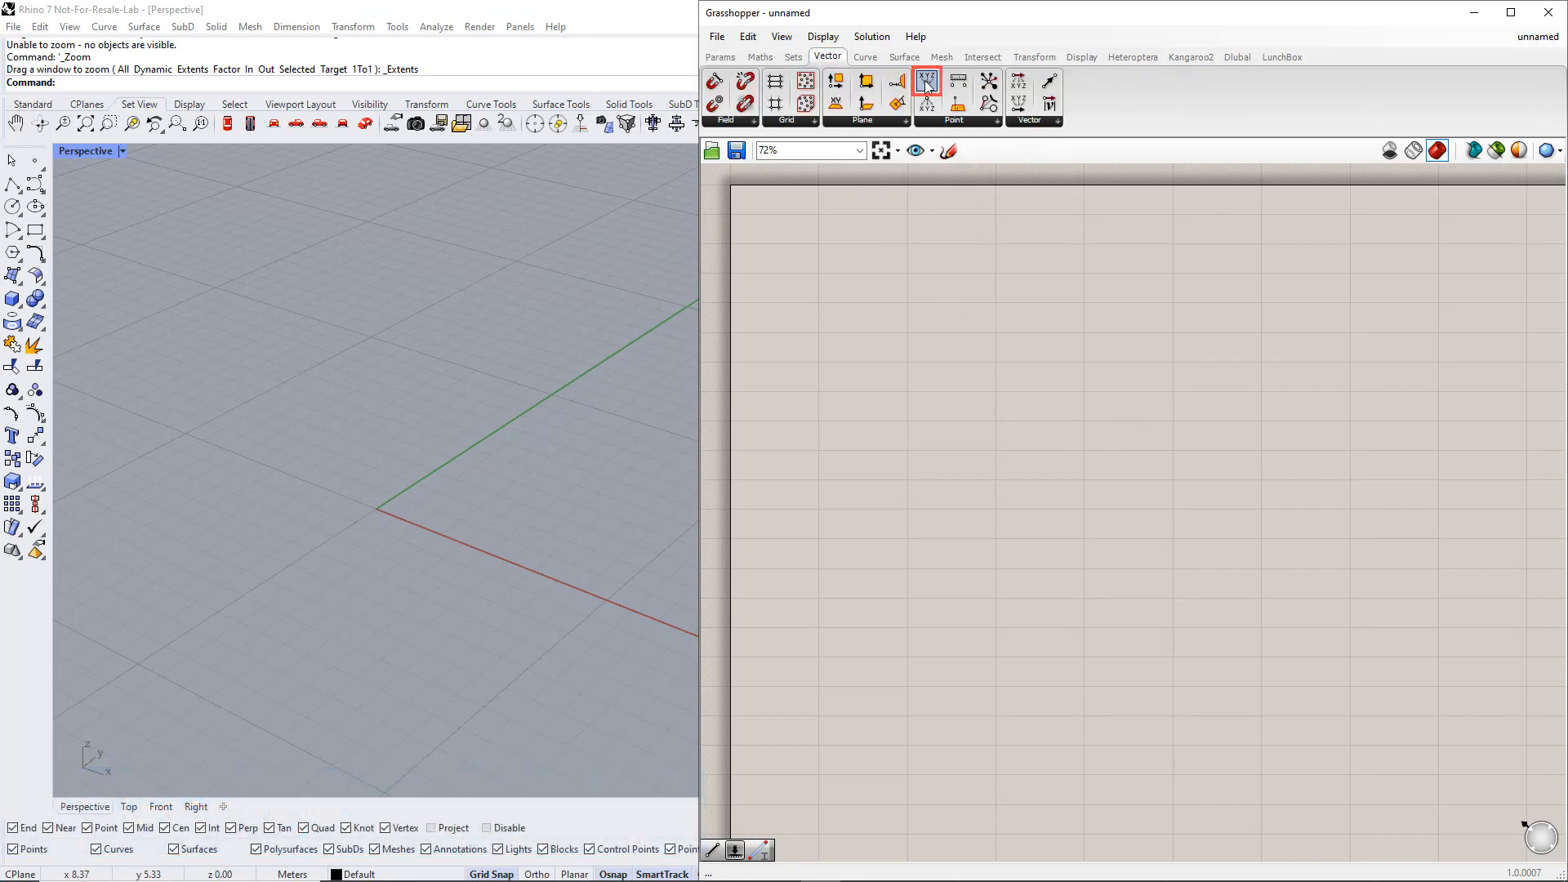
pyautogui.moveTo(927, 85); pyautogui.dragTo(1010, 234)
pyautogui.moveTo(1056, 479); pyautogui.dragTo(1058, 483)
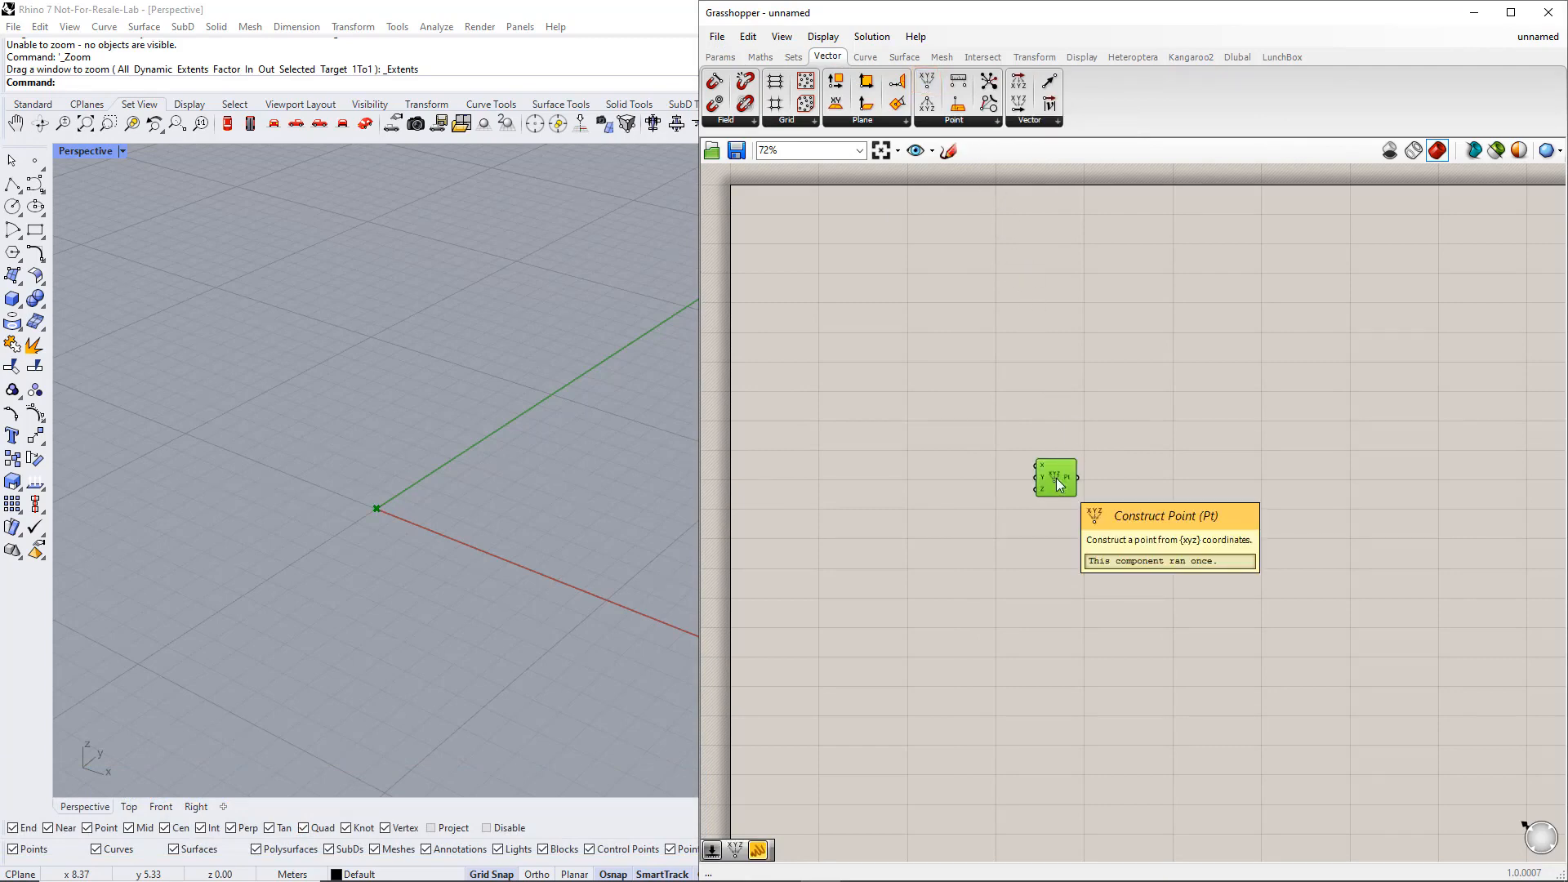
pyautogui.click(1064, 525)
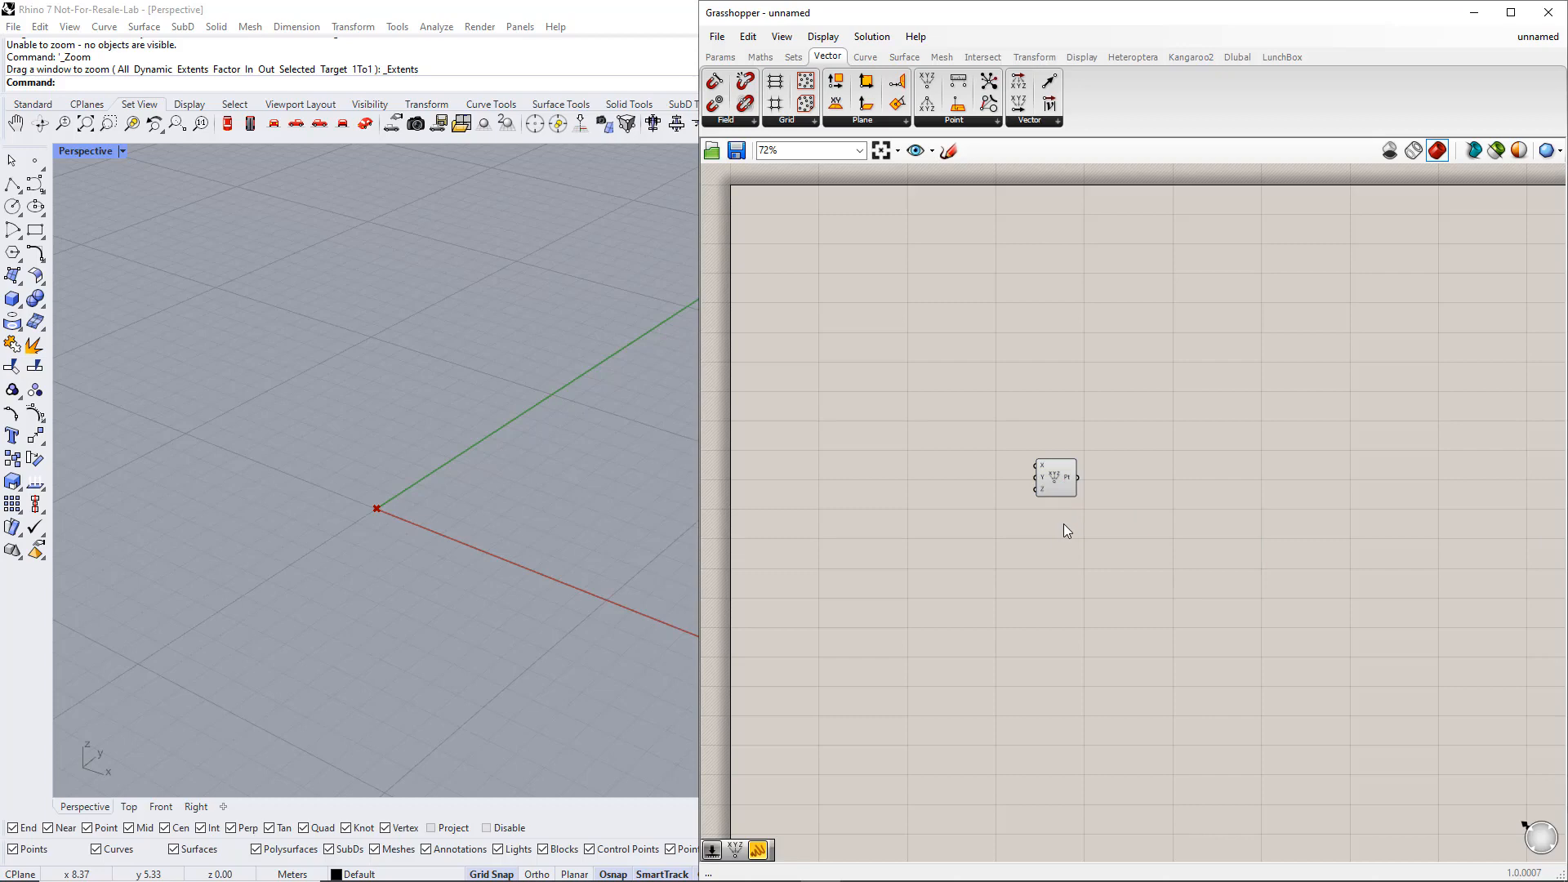
pyautogui.keyDown('alt'); pyautogui.moveTo(1064, 522); pyautogui.dragTo(1059, 560); pyautogui.keyUp('alt')
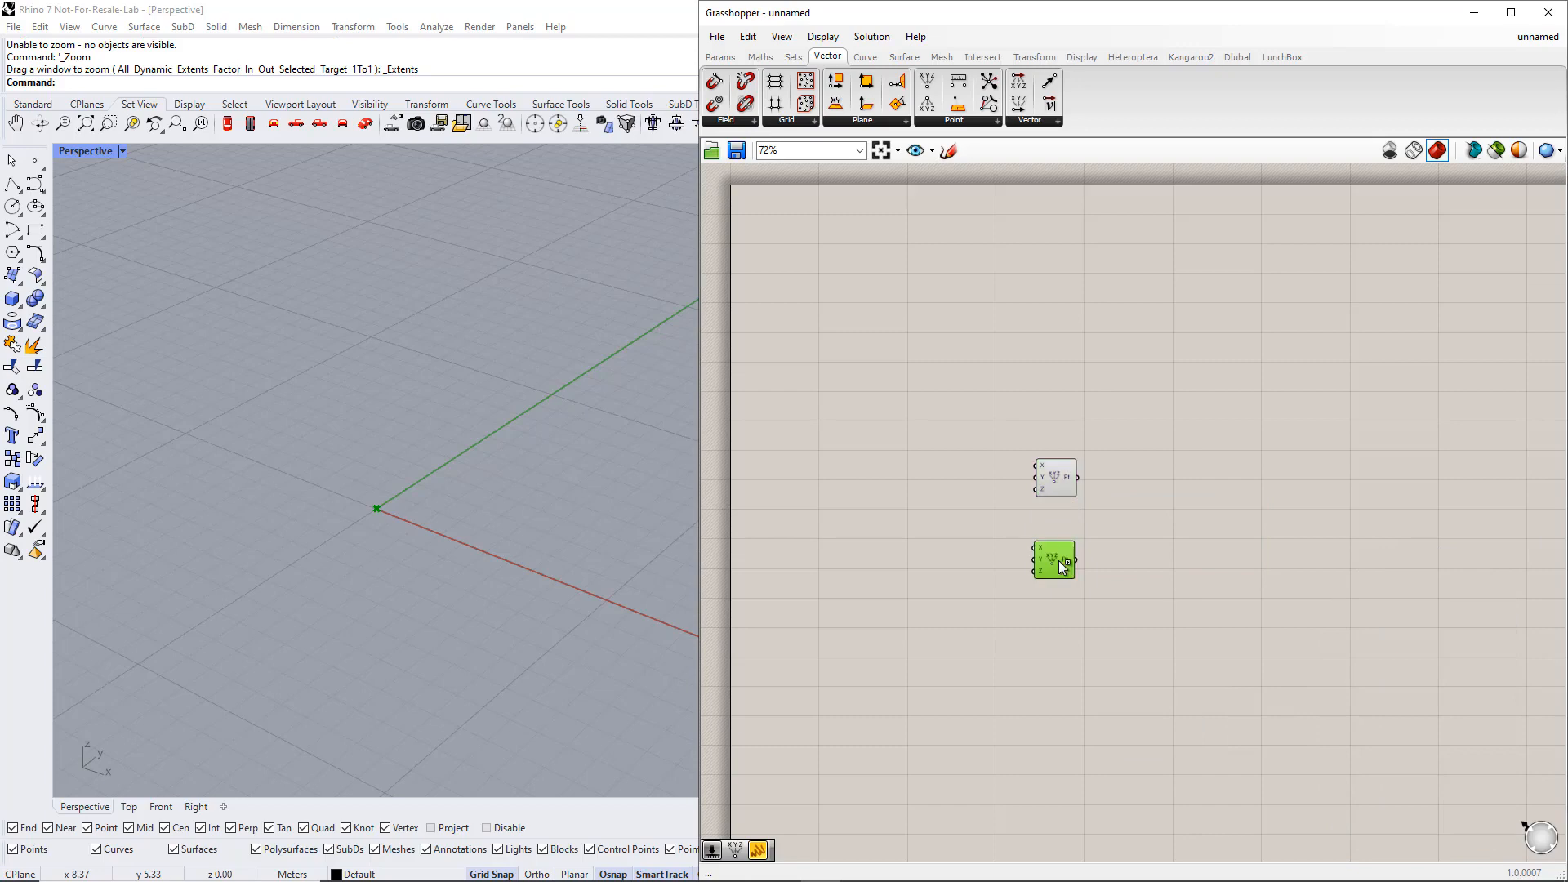
pyautogui.click(949, 551)
# Add a Number Slider beside the lower Construct Point and wire it to that component's X input.
pyautogui.click(721, 57)
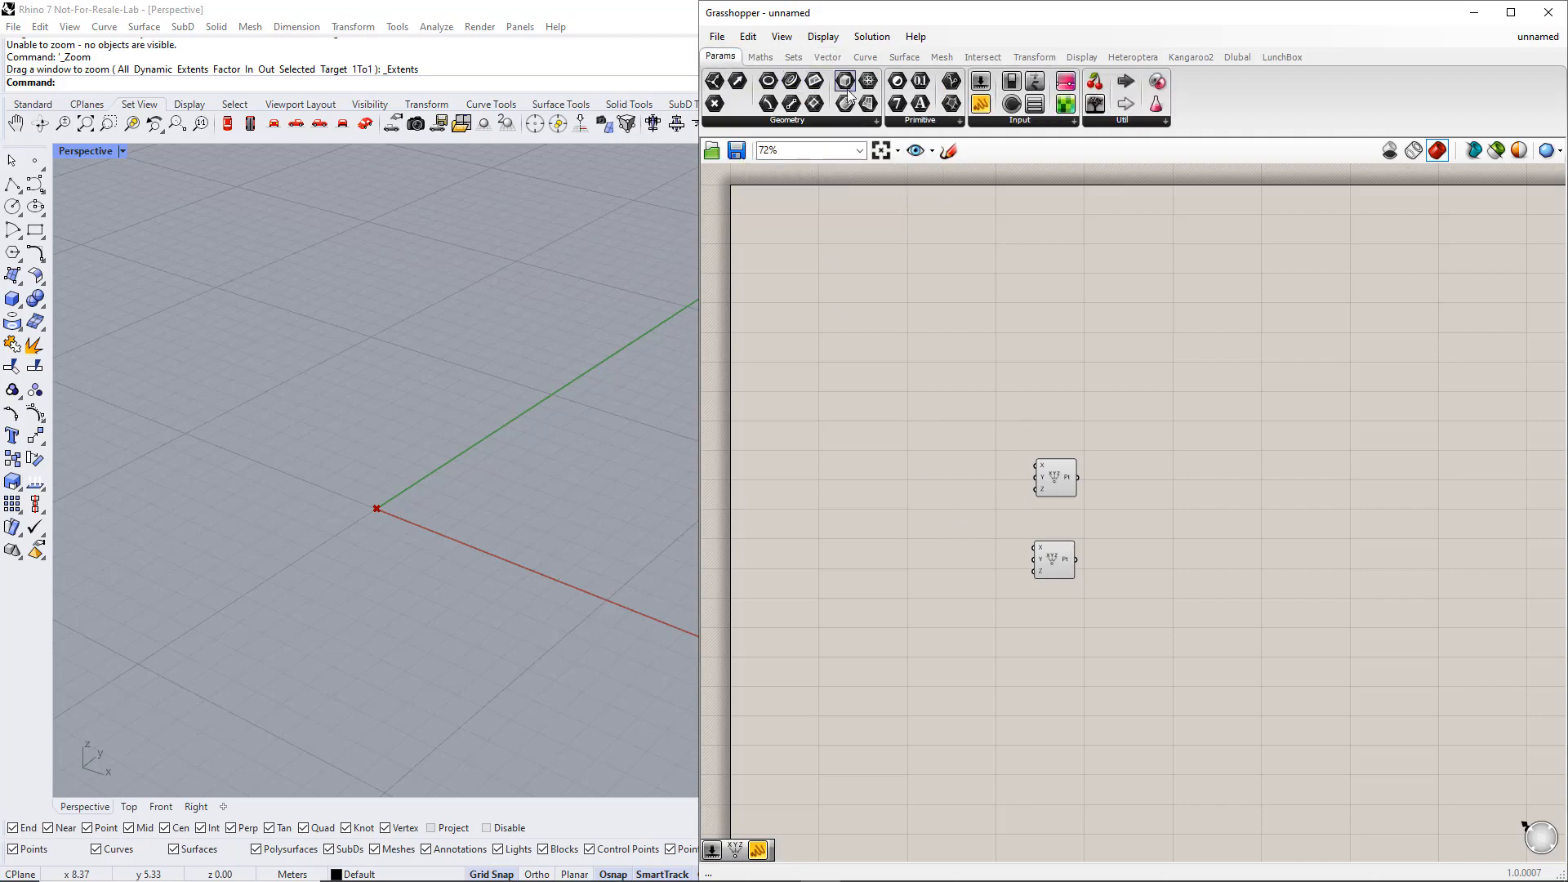
pyautogui.click(981, 119)
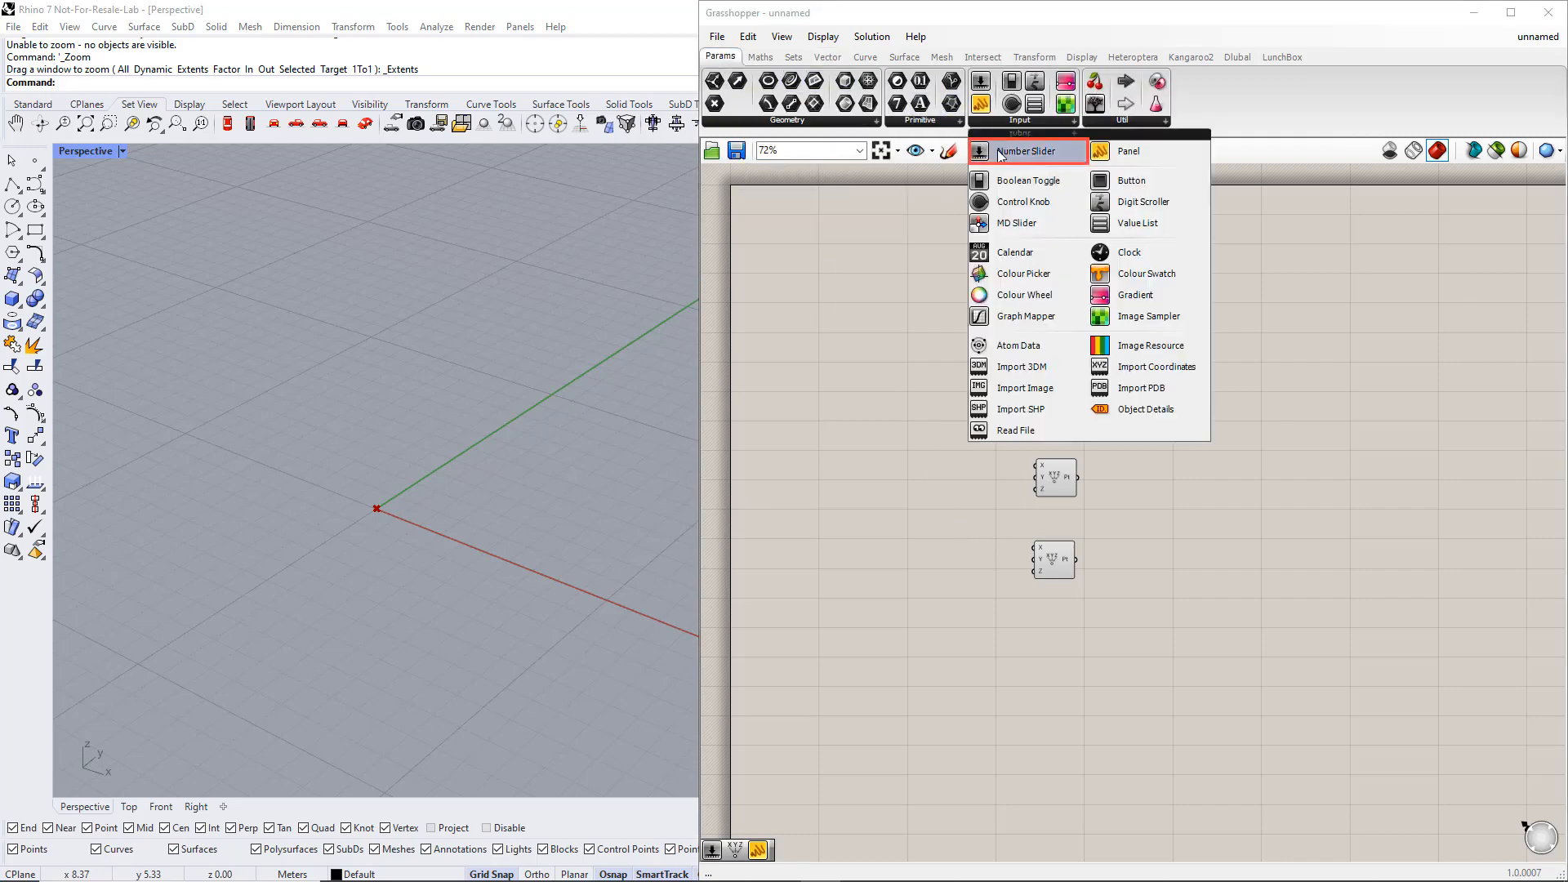
pyautogui.moveTo(1001, 155); pyautogui.dragTo(871, 554)
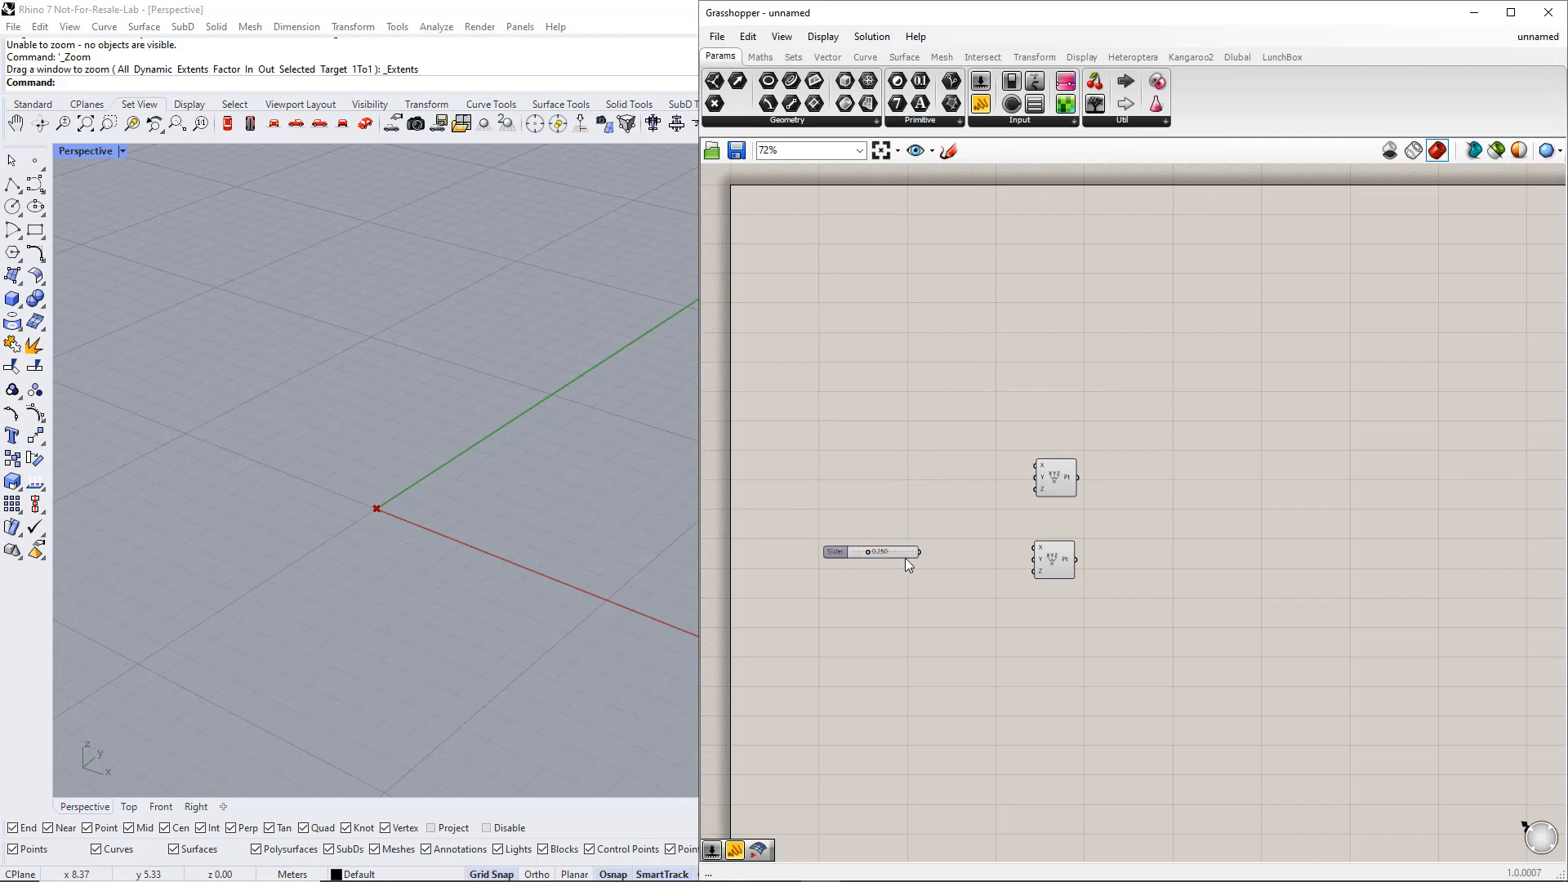
pyautogui.moveTo(973, 552); pyautogui.dragTo(1026, 549)
# Set the number slider's numeric domain to a minimum of 1 and a maximum of 30.
pyautogui.click(861, 547)
pyautogui.doubleClick(863, 549)
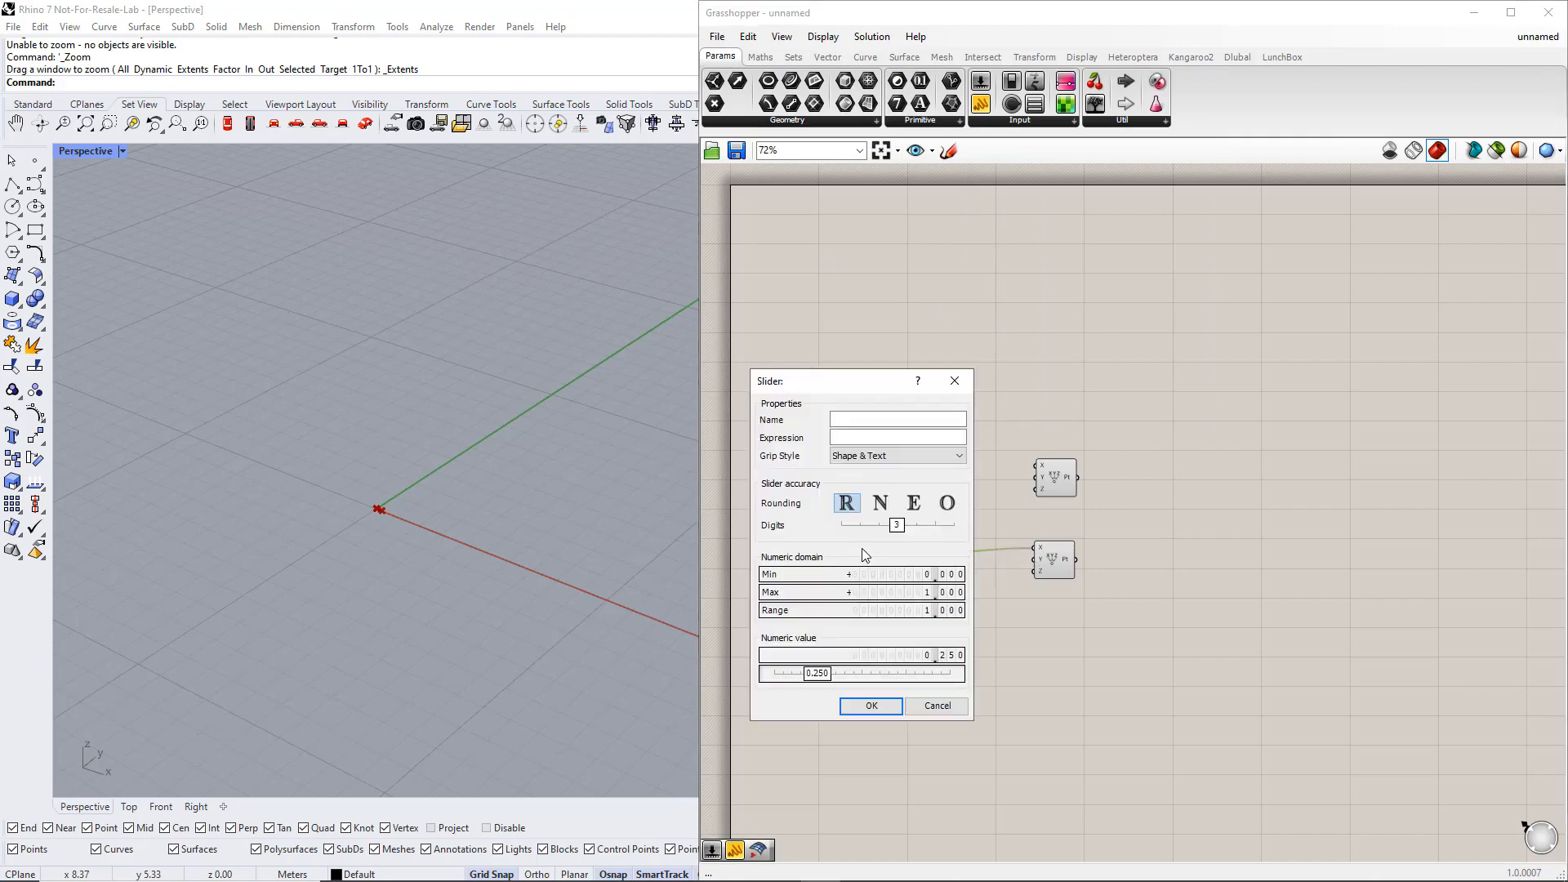
pyautogui.click(866, 575)
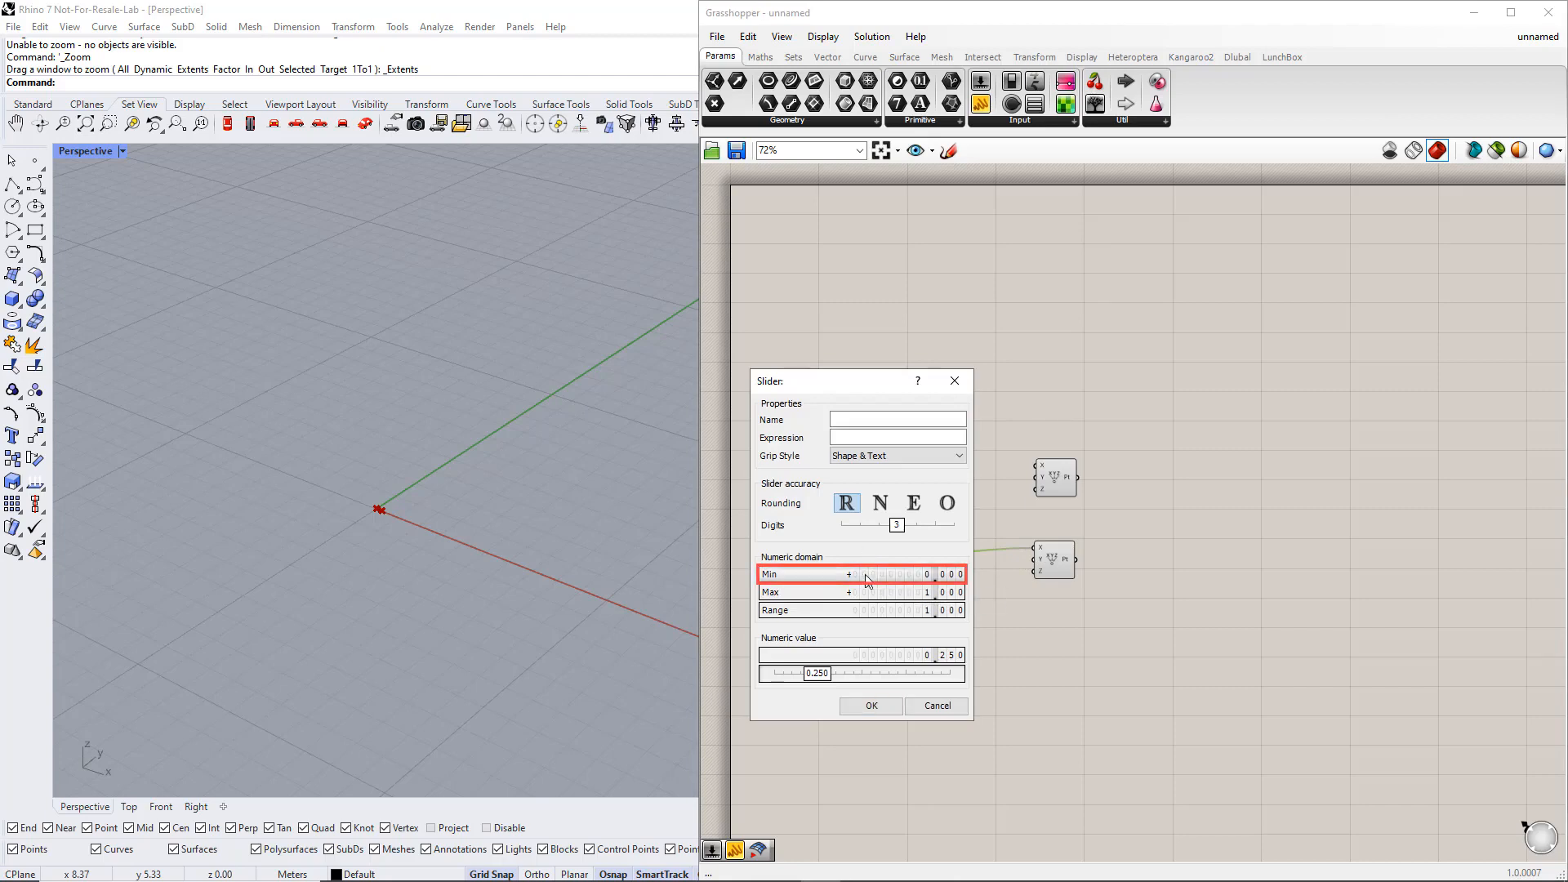
pyautogui.doubleClick(868, 577)
pyautogui.write('1')
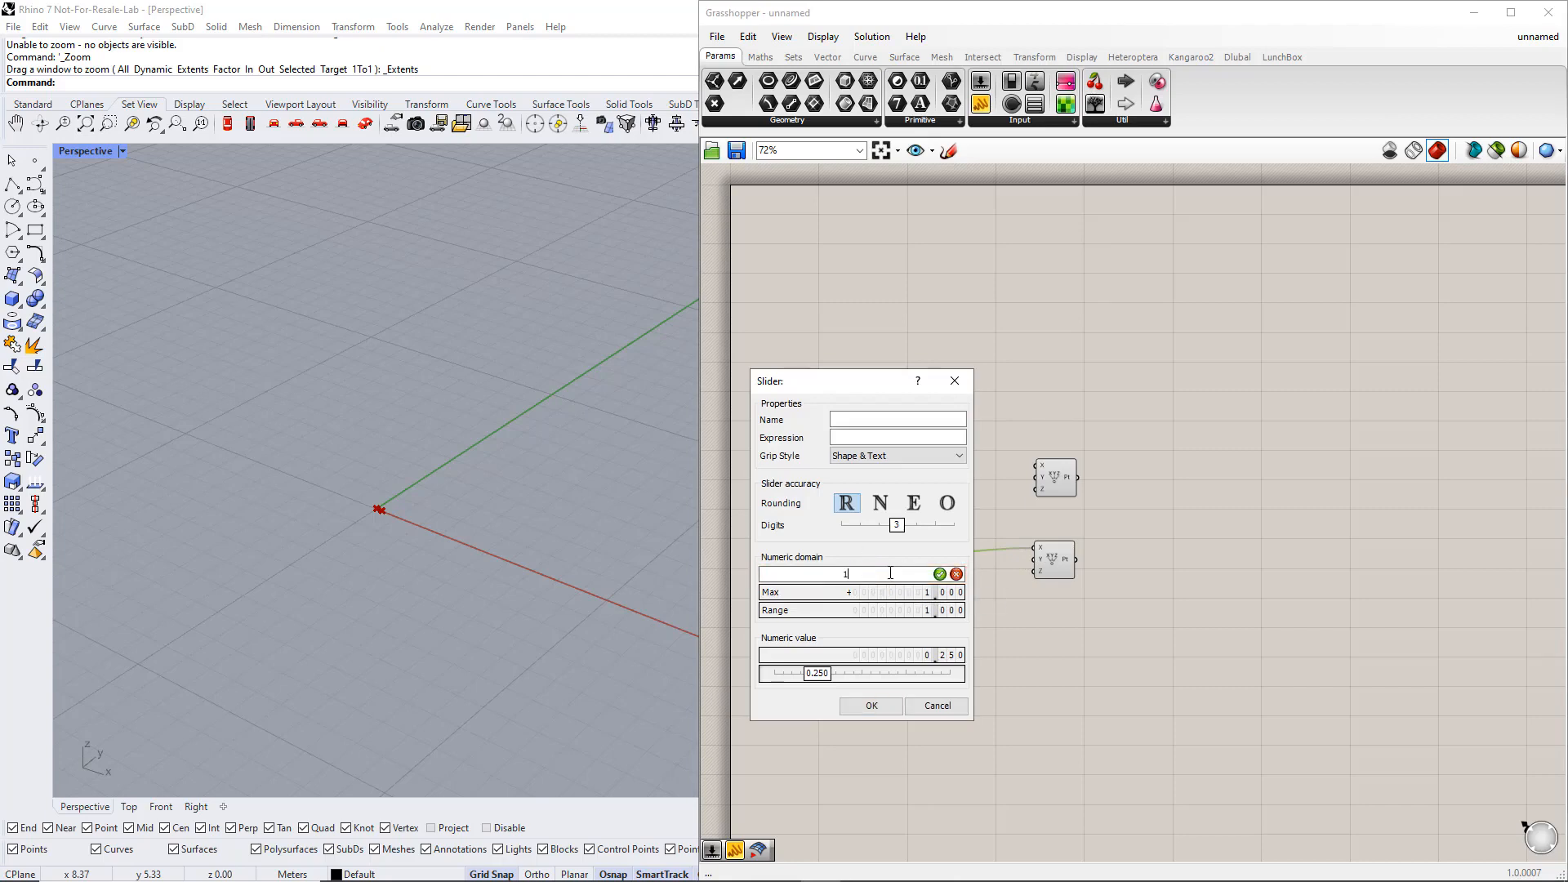
pyautogui.click(940, 575)
pyautogui.doubleClick(895, 595)
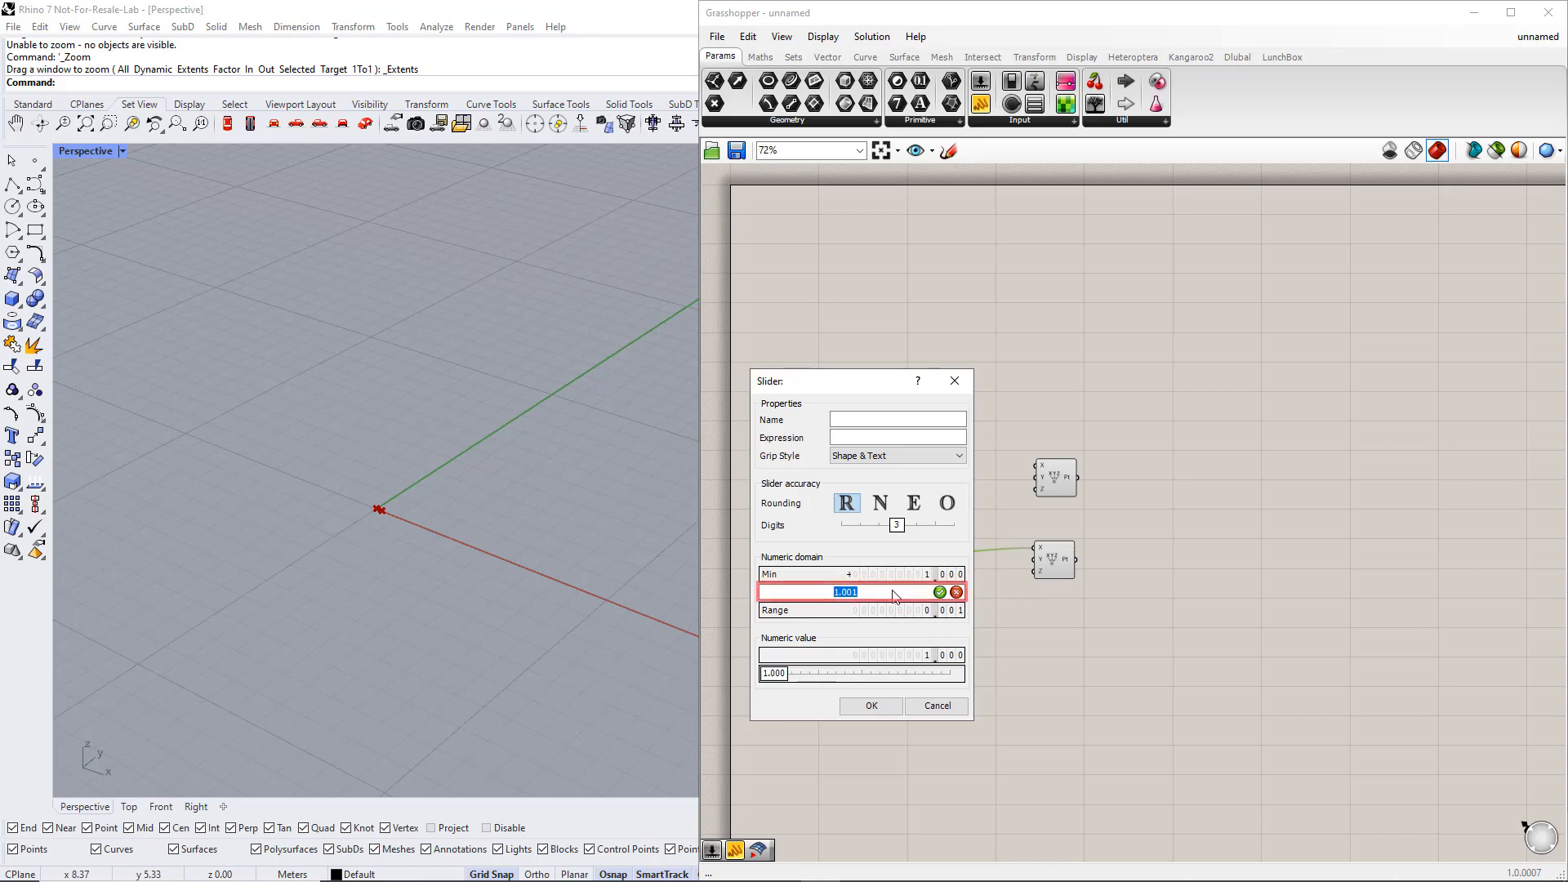
pyautogui.write('30')
pyautogui.click(939, 592)
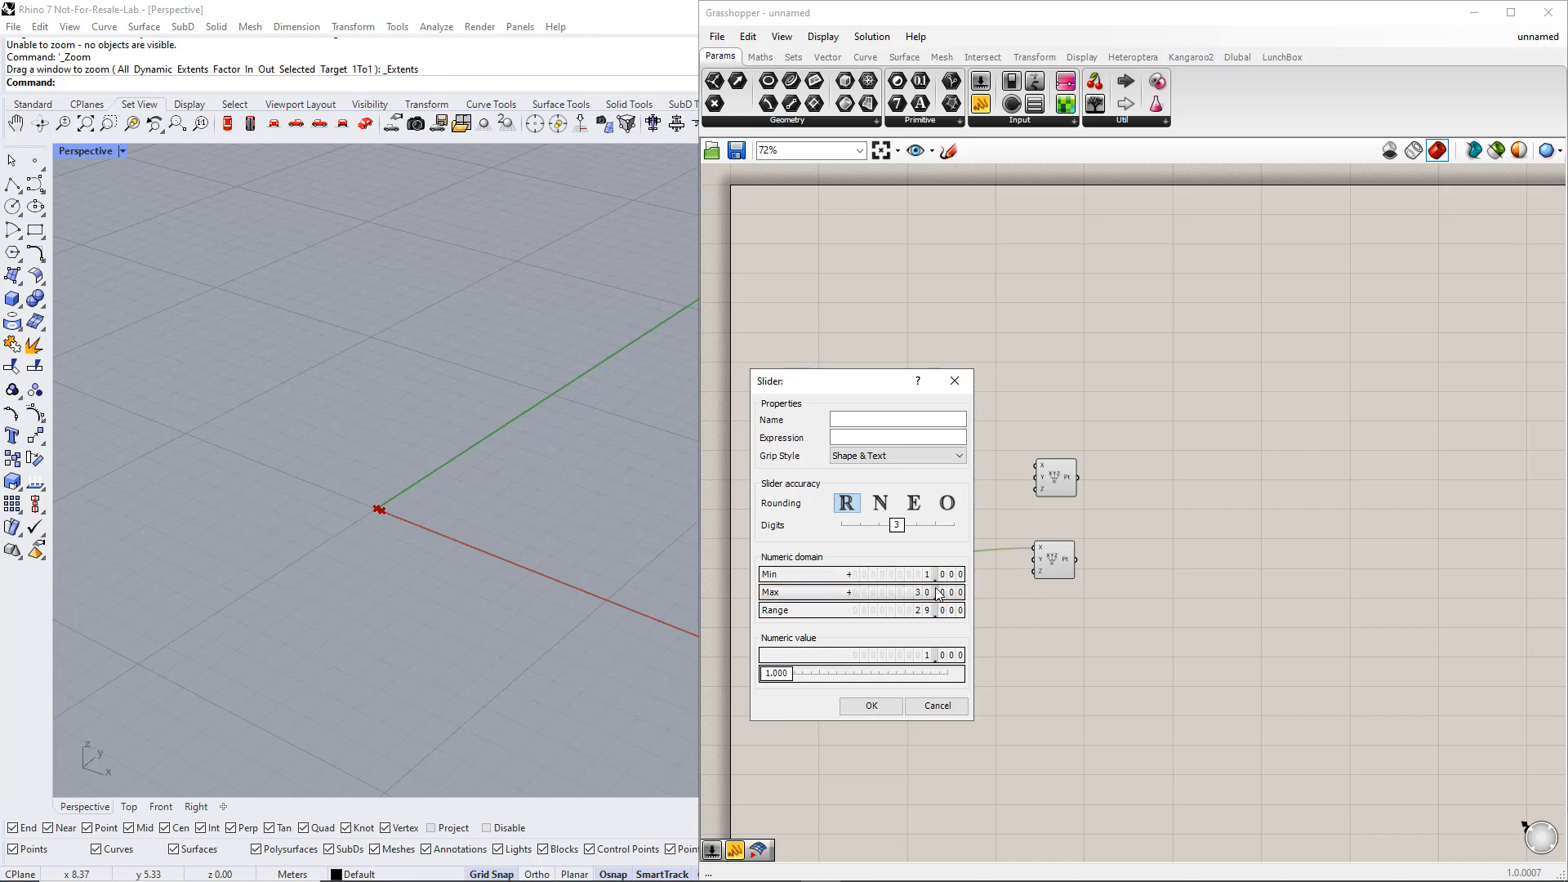
# Name the number slider "Total length" and apply its settings.
pyautogui.click(854, 420)
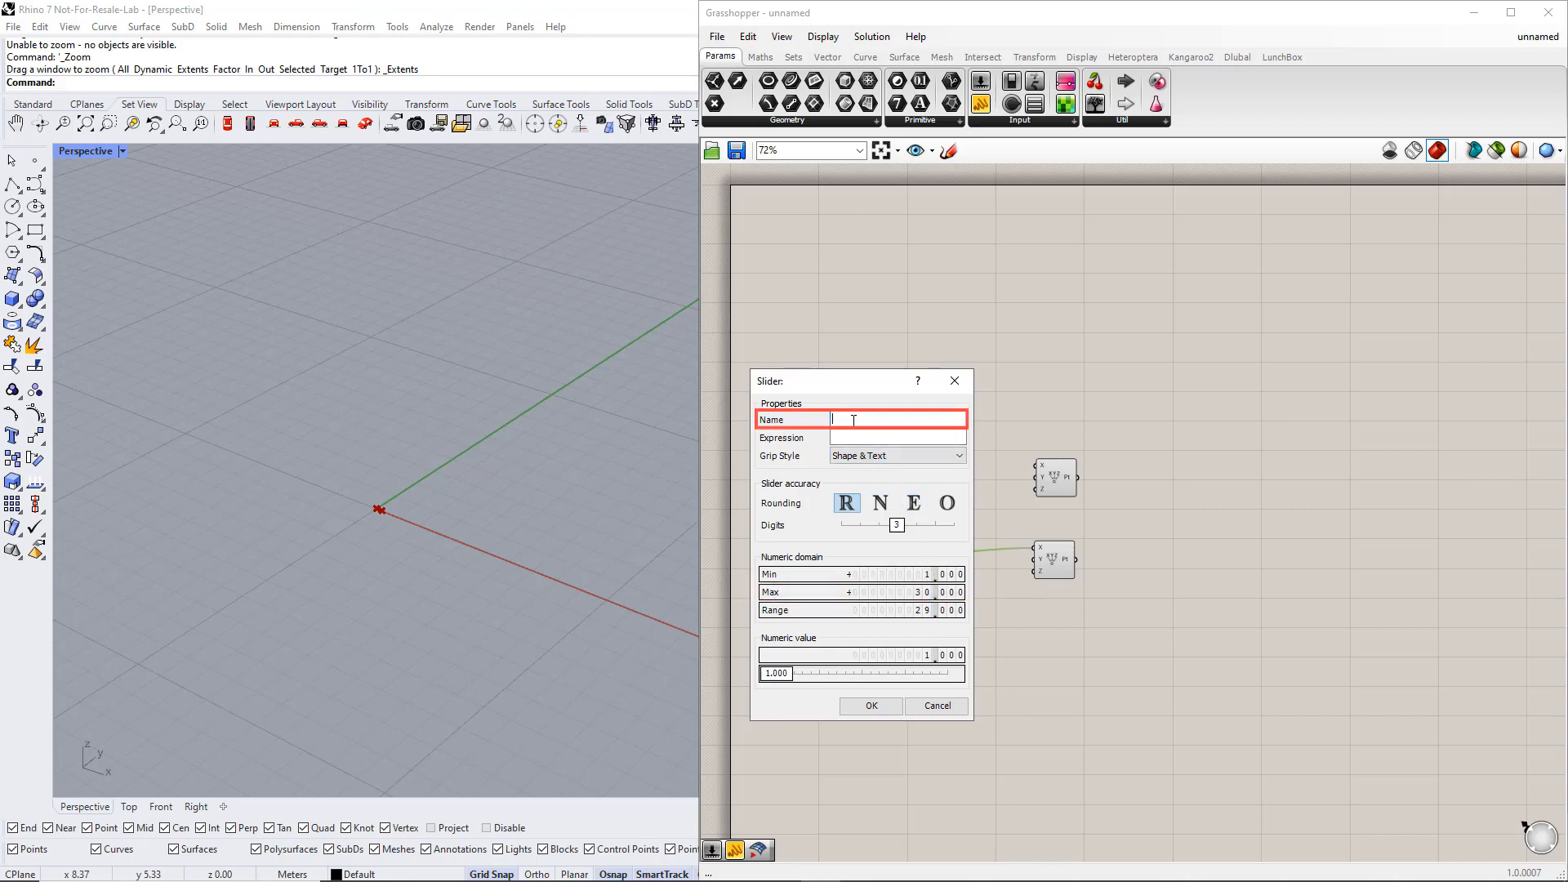
pyautogui.write('Total le')
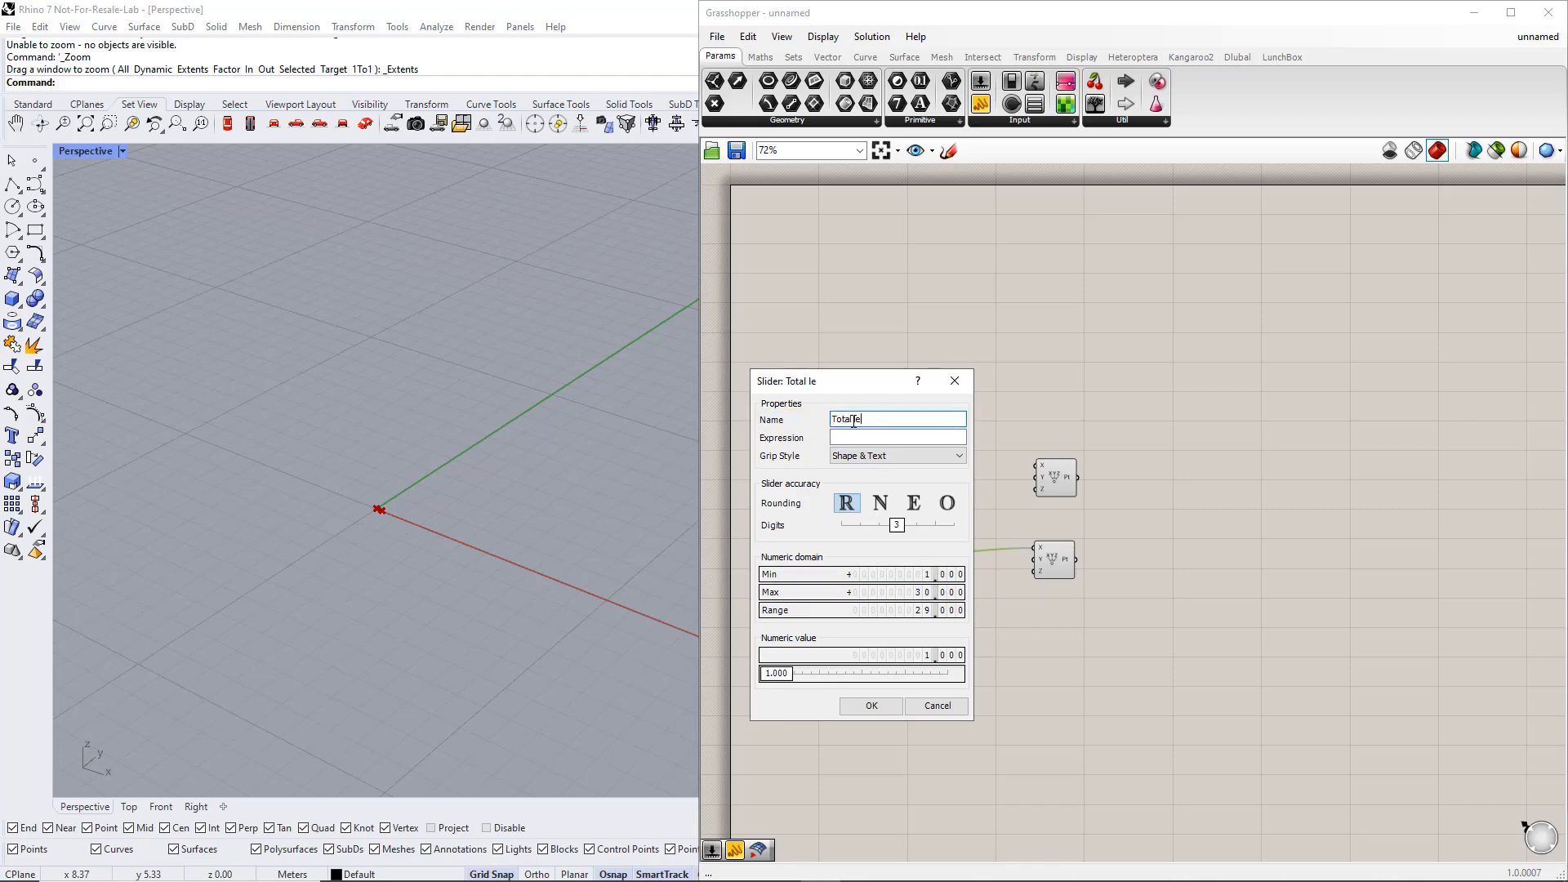
pyautogui.write('ngth')
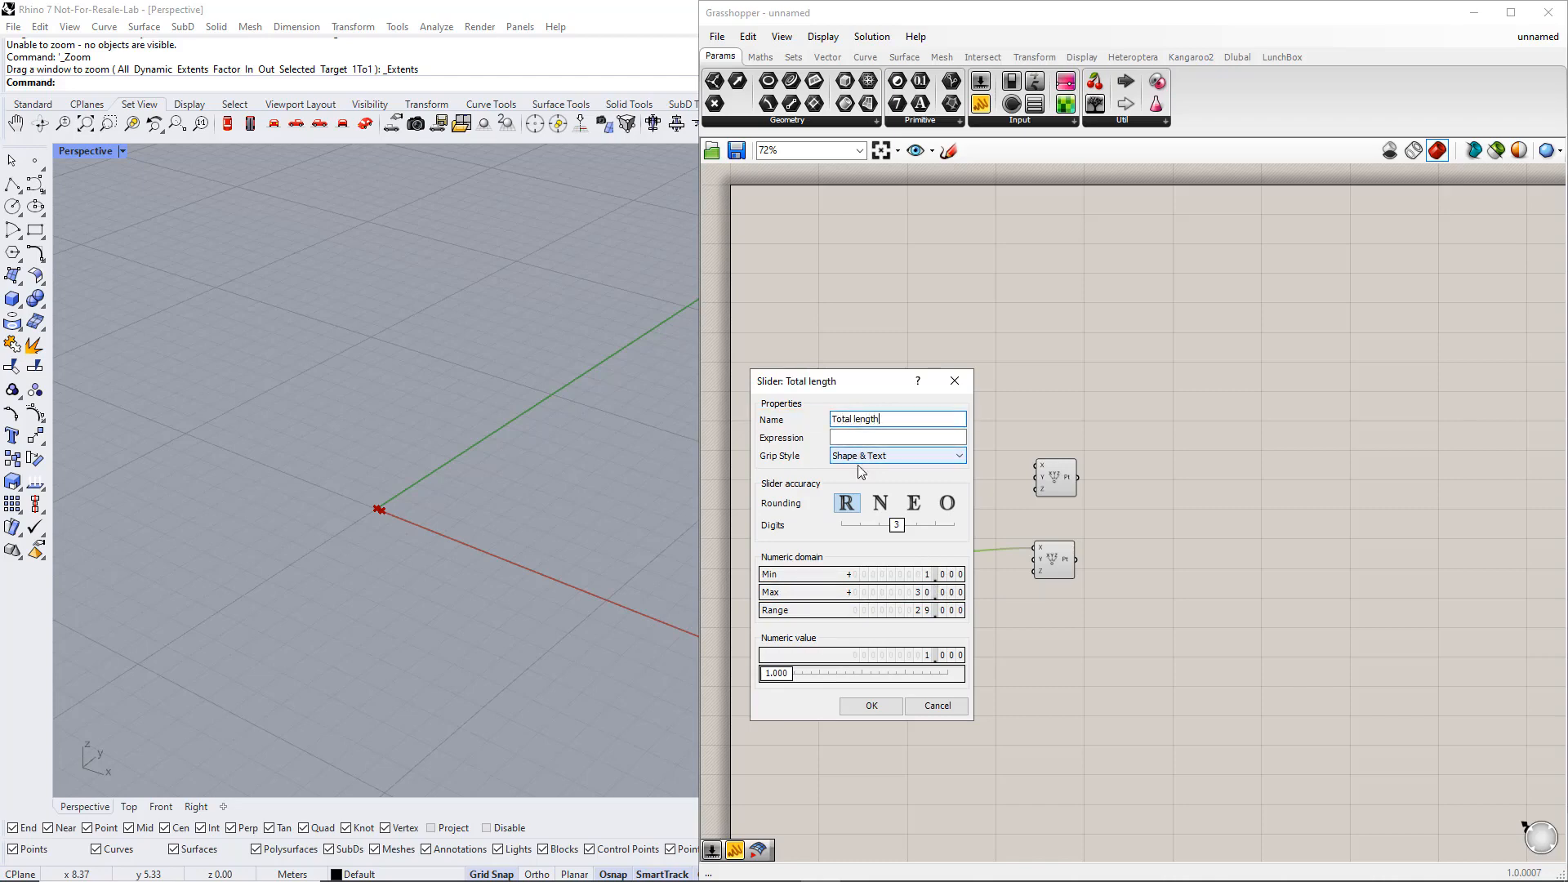
pyautogui.click(890, 707)
# Choose floating point as the slider type for the Total length slider.
pyautogui.rightClick(889, 638)
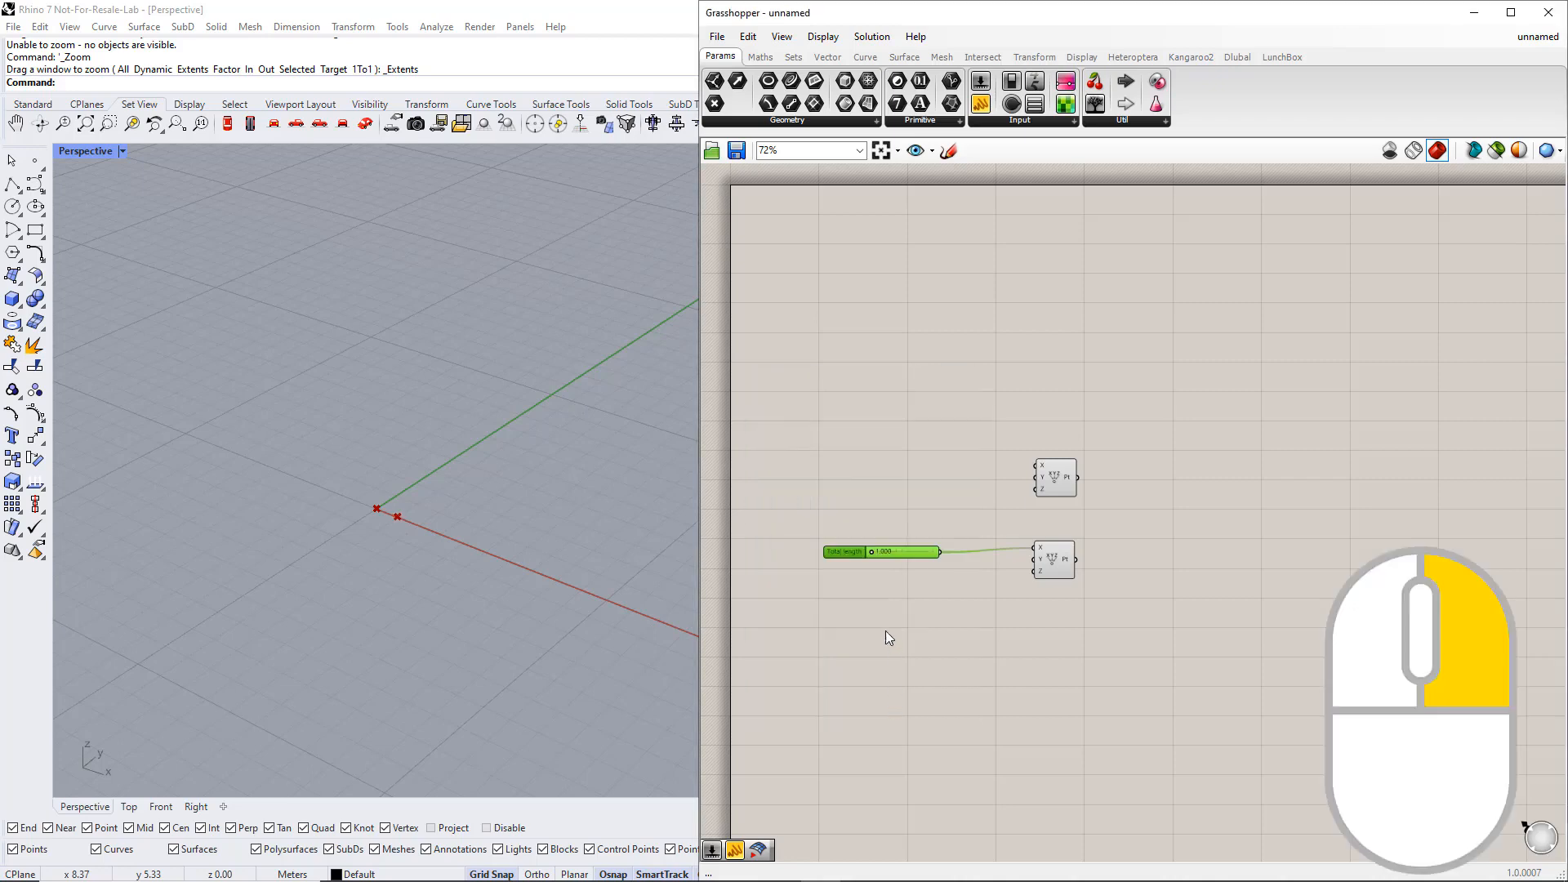
pyautogui.rightClick(849, 554)
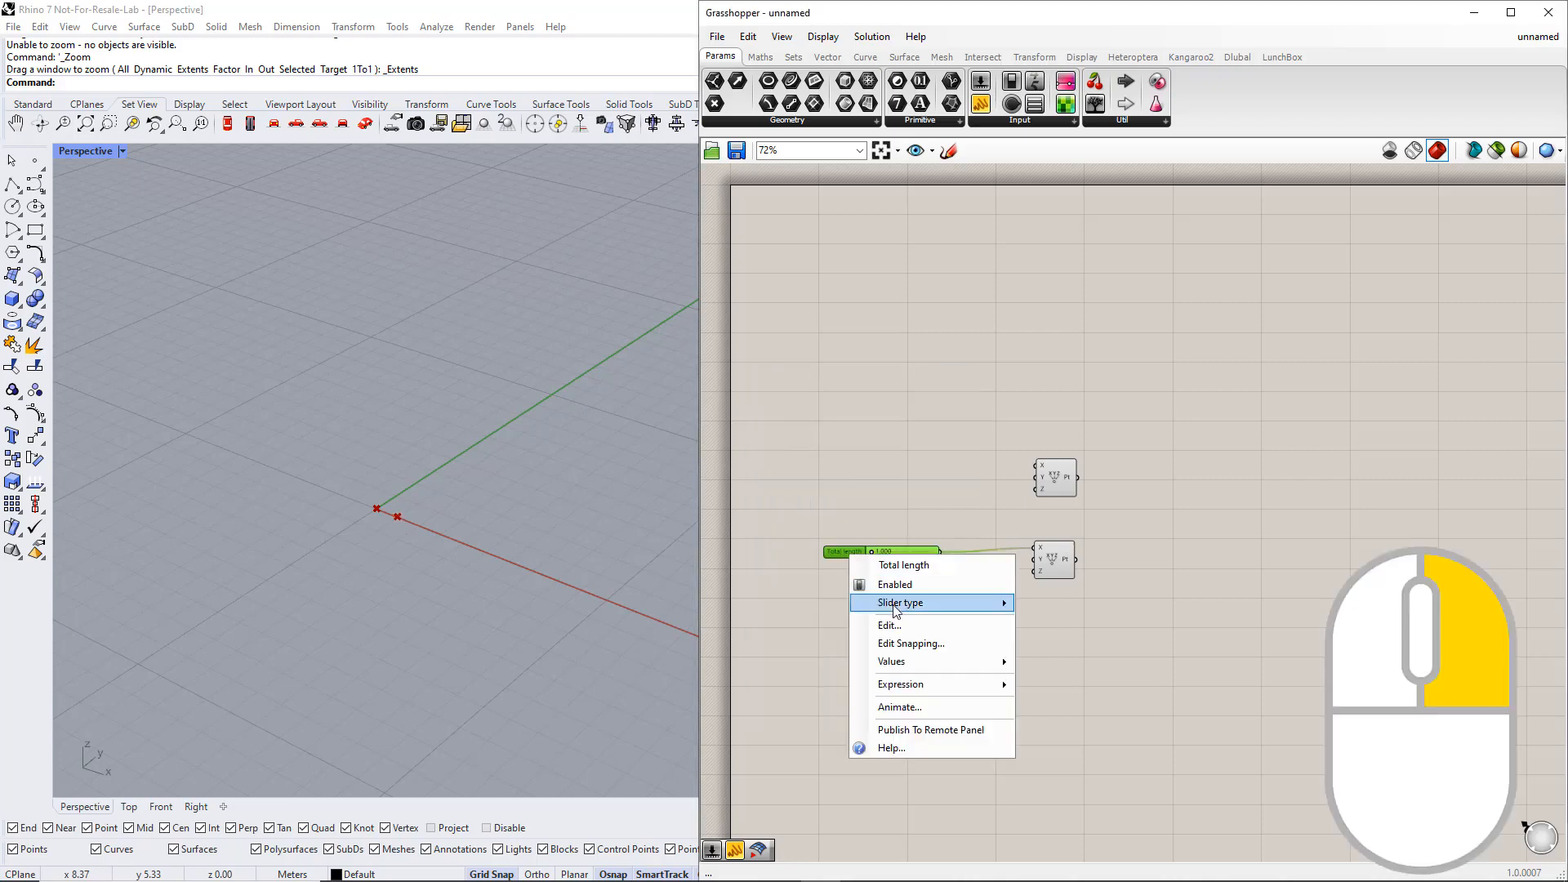
pyautogui.moveTo(959, 611)
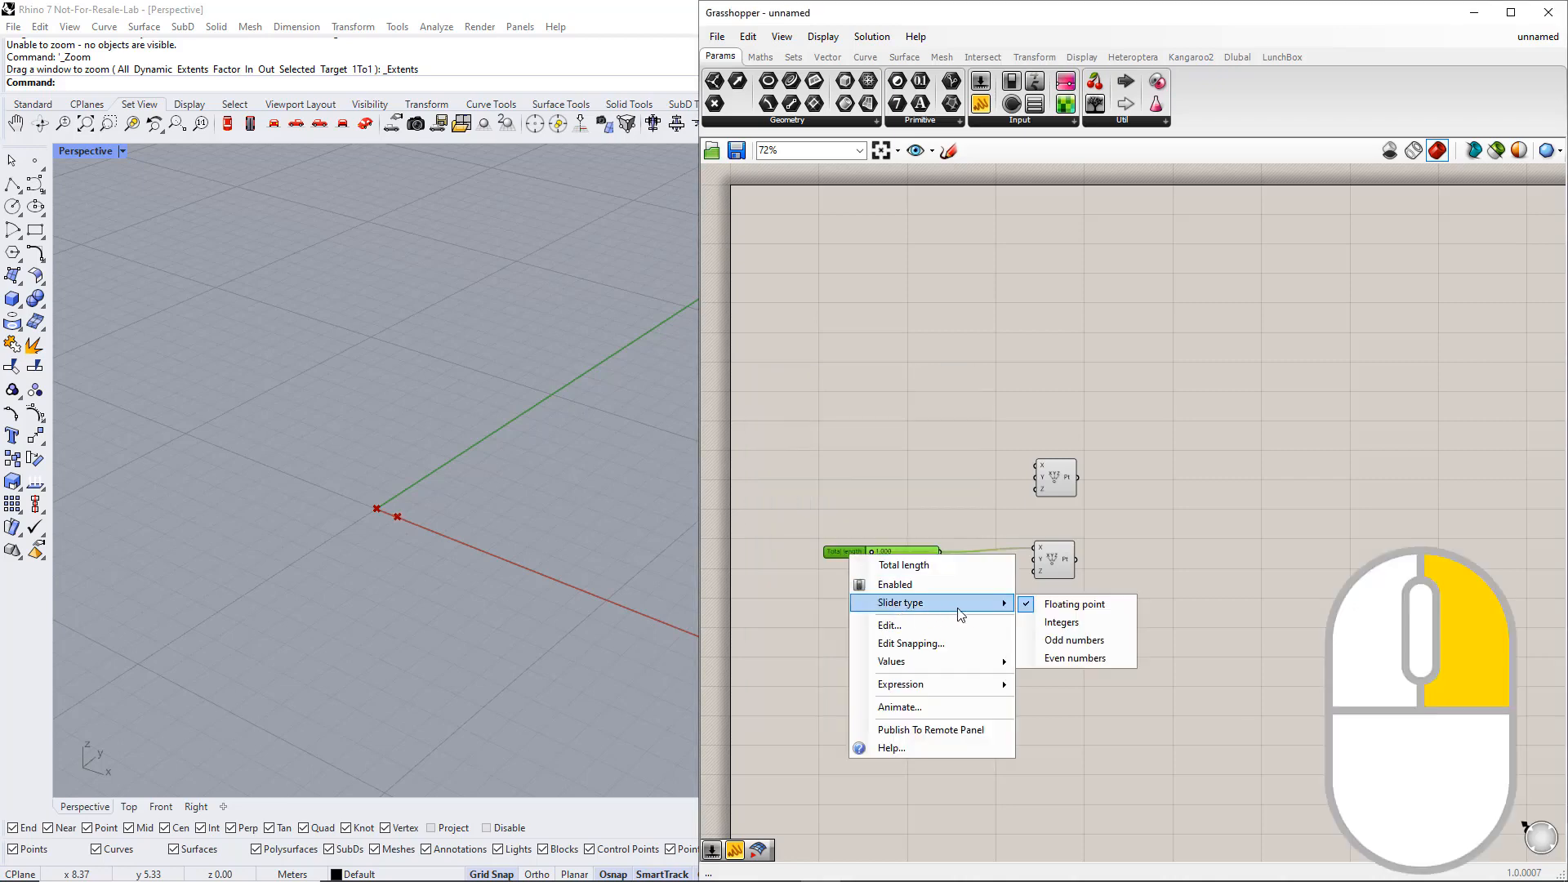
pyautogui.click(1050, 608)
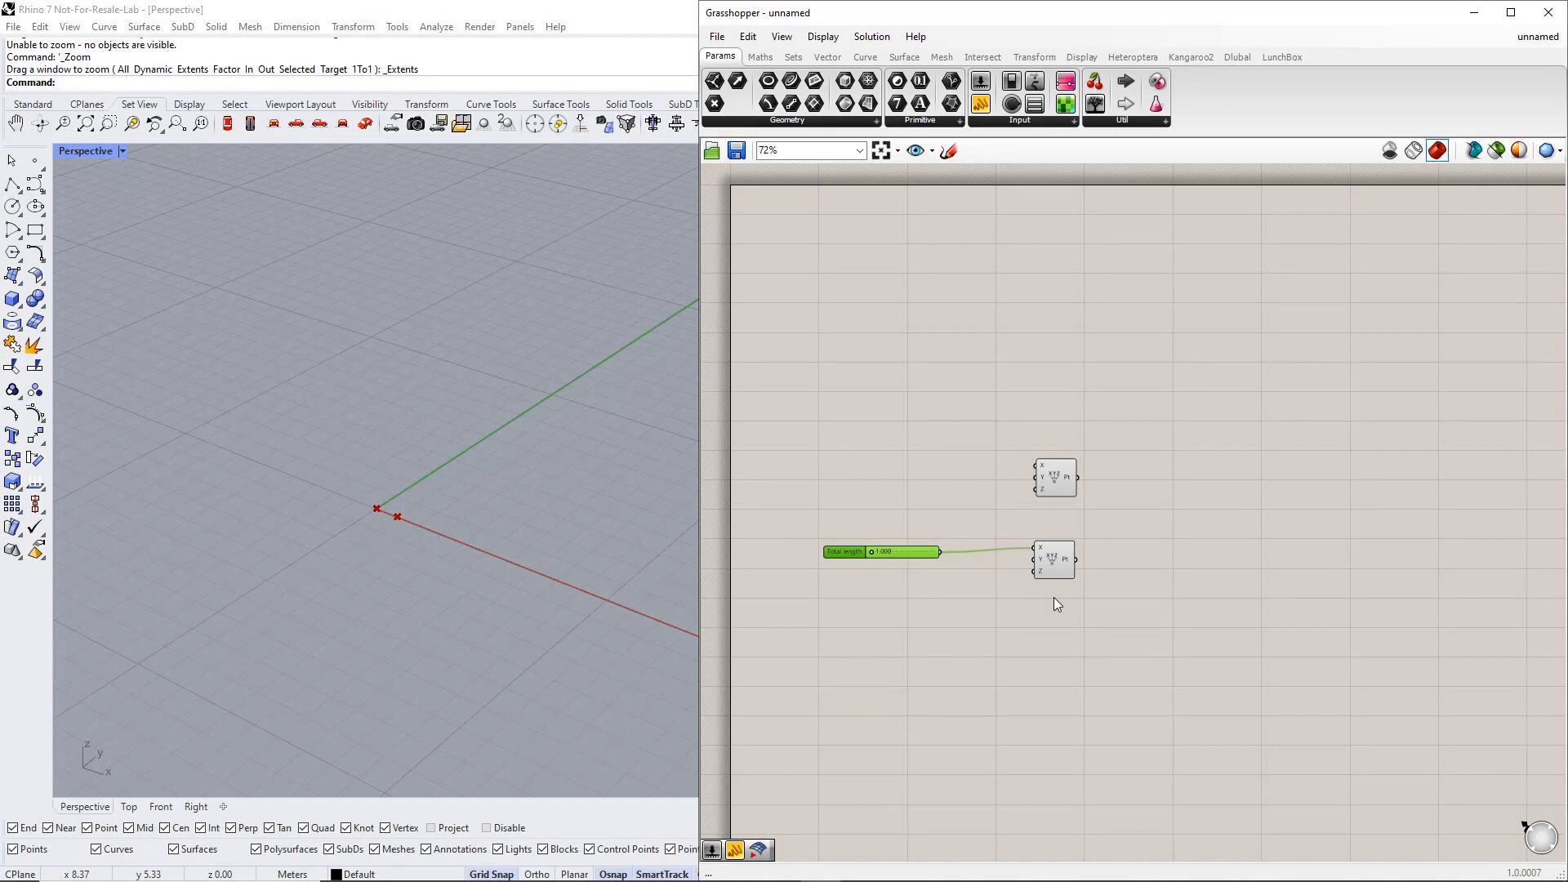
# Add a Line component between the two constructed points and lengthen the line by increasing the Total length slider.
pyautogui.click(865, 56)
pyautogui.moveTo(920, 85); pyautogui.dragTo(1117, 508)
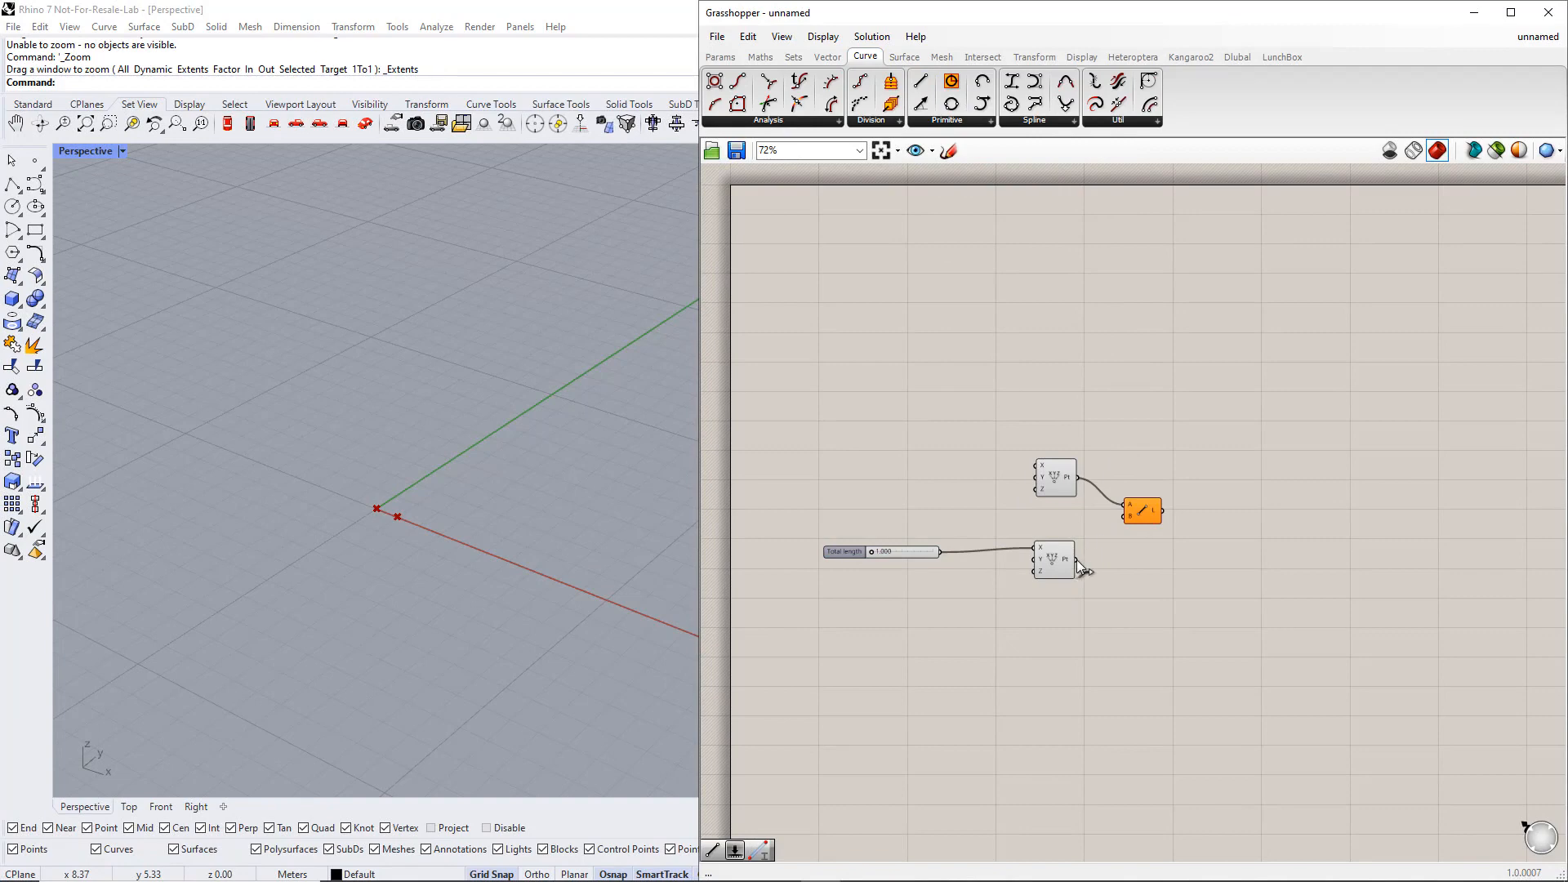
pyautogui.moveTo(1077, 560); pyautogui.dragTo(1144, 512)
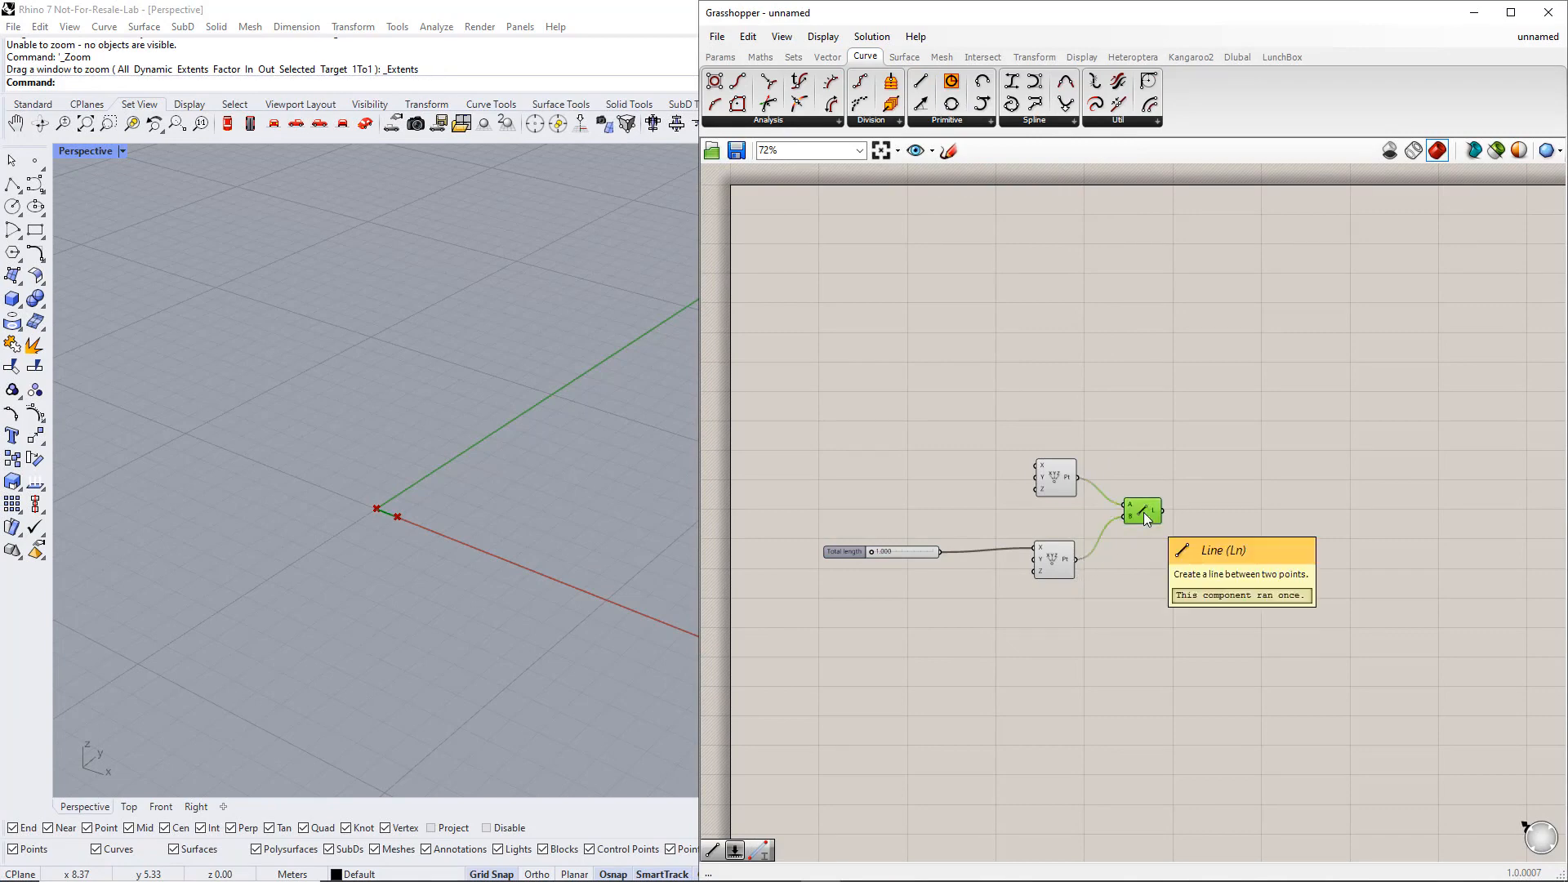
pyautogui.moveTo(873, 550); pyautogui.dragTo(885, 550)
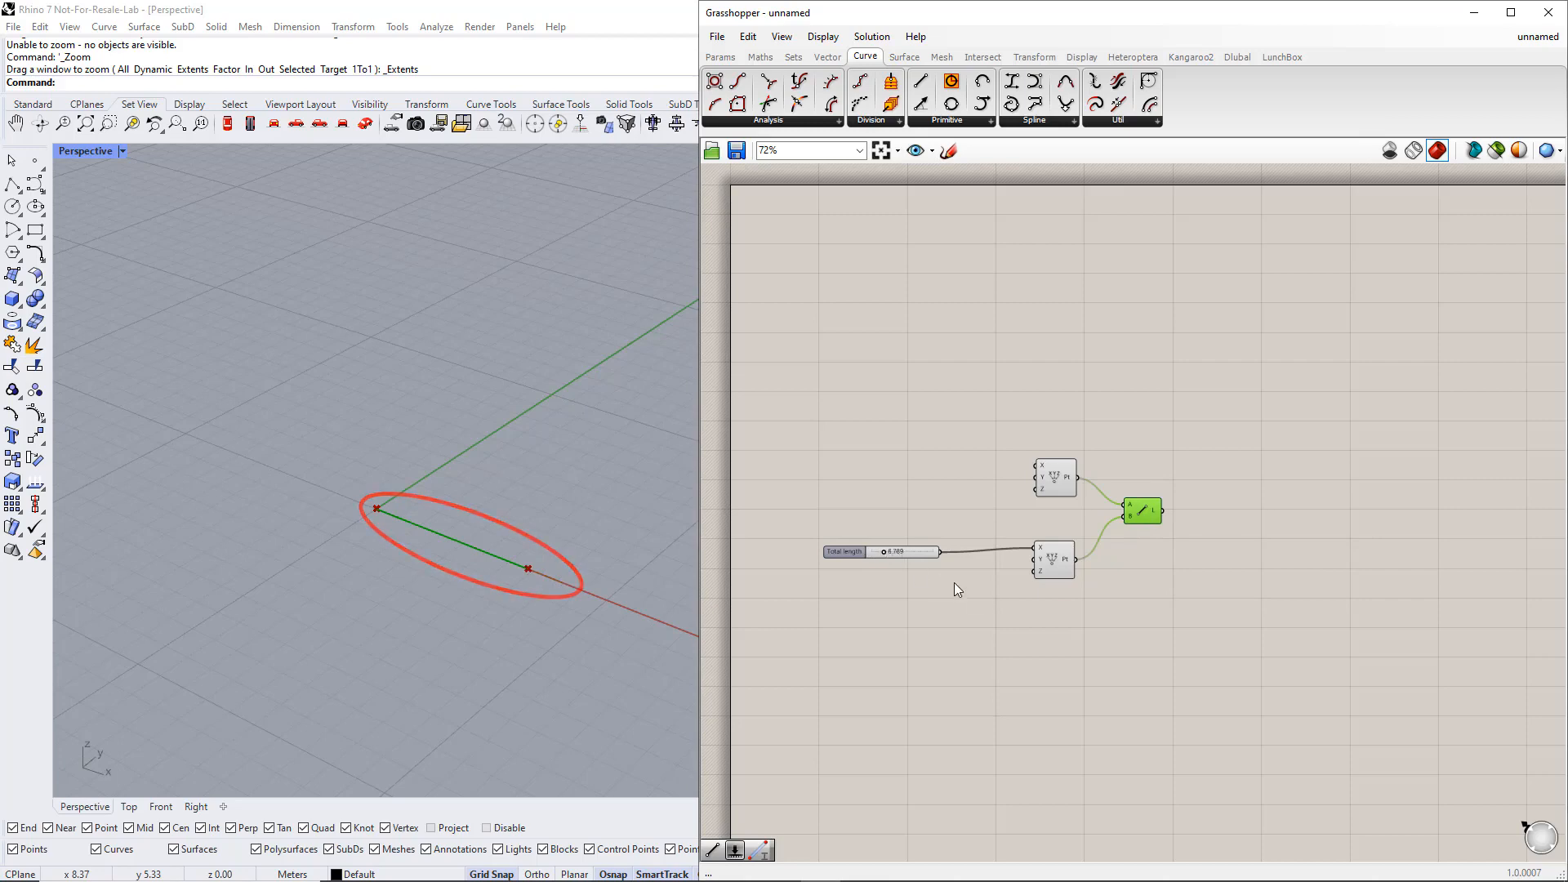
pyautogui.click(987, 599)
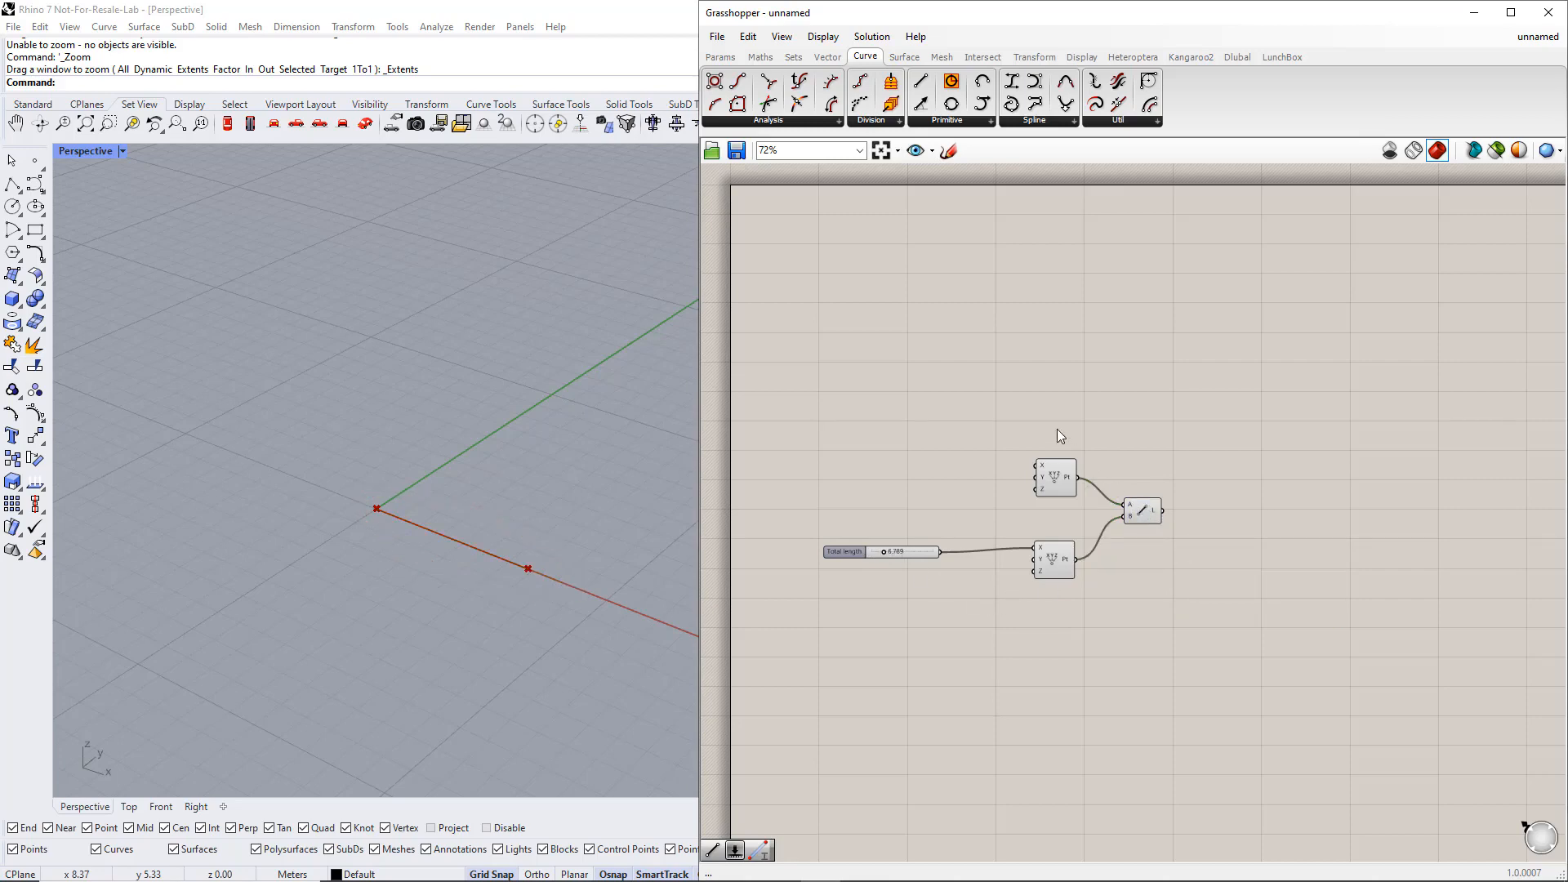
# Add a Curve Middle component and feed it the Line output to get the line's midpoint.
pyautogui.click(786, 123)
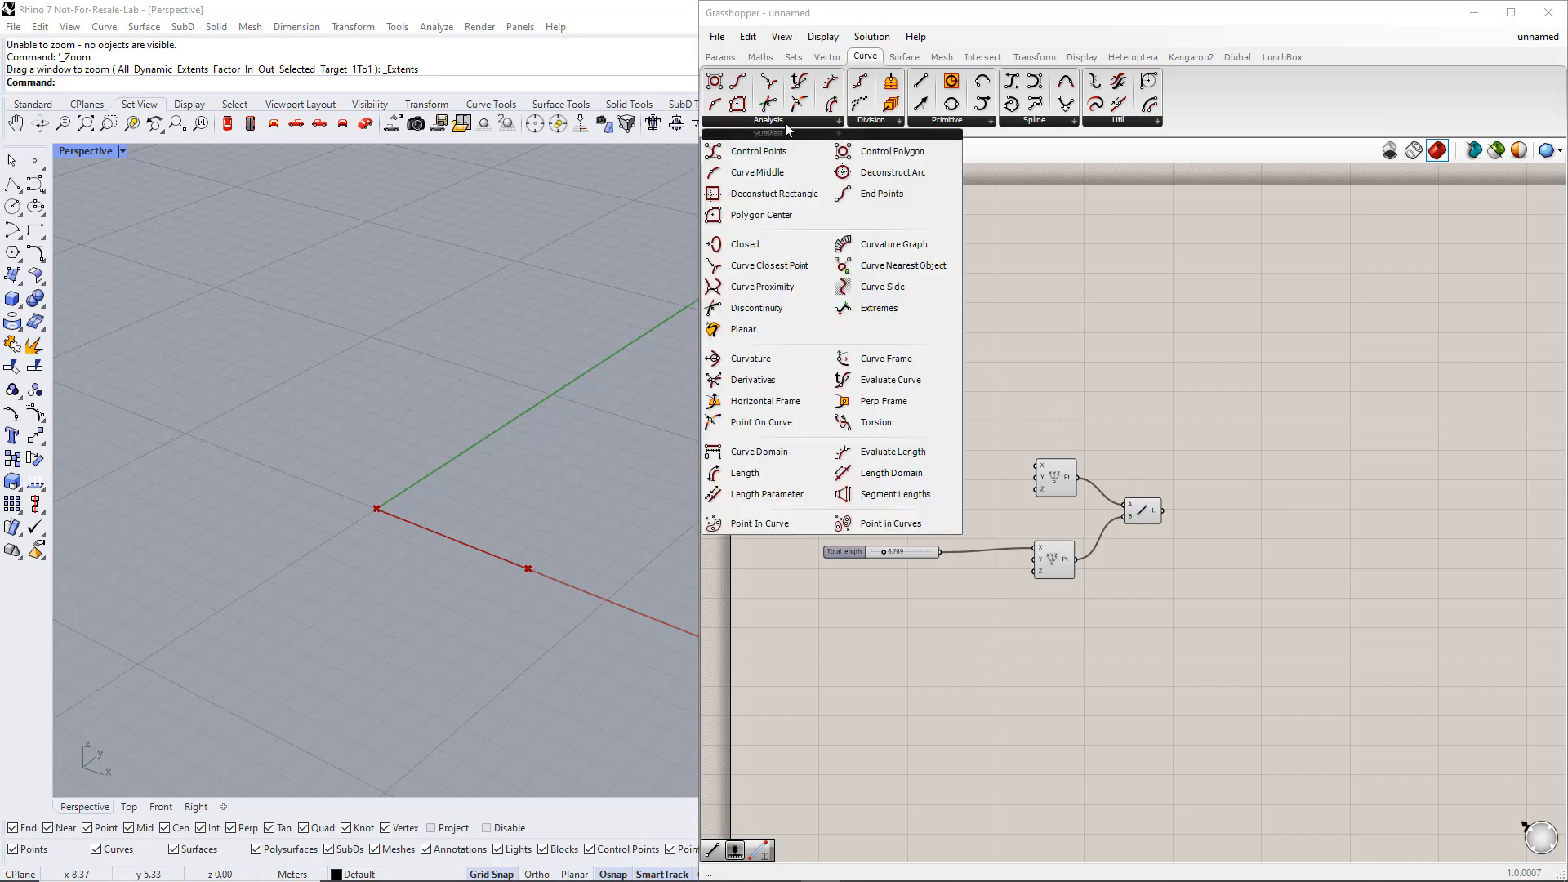
pyautogui.click(768, 174)
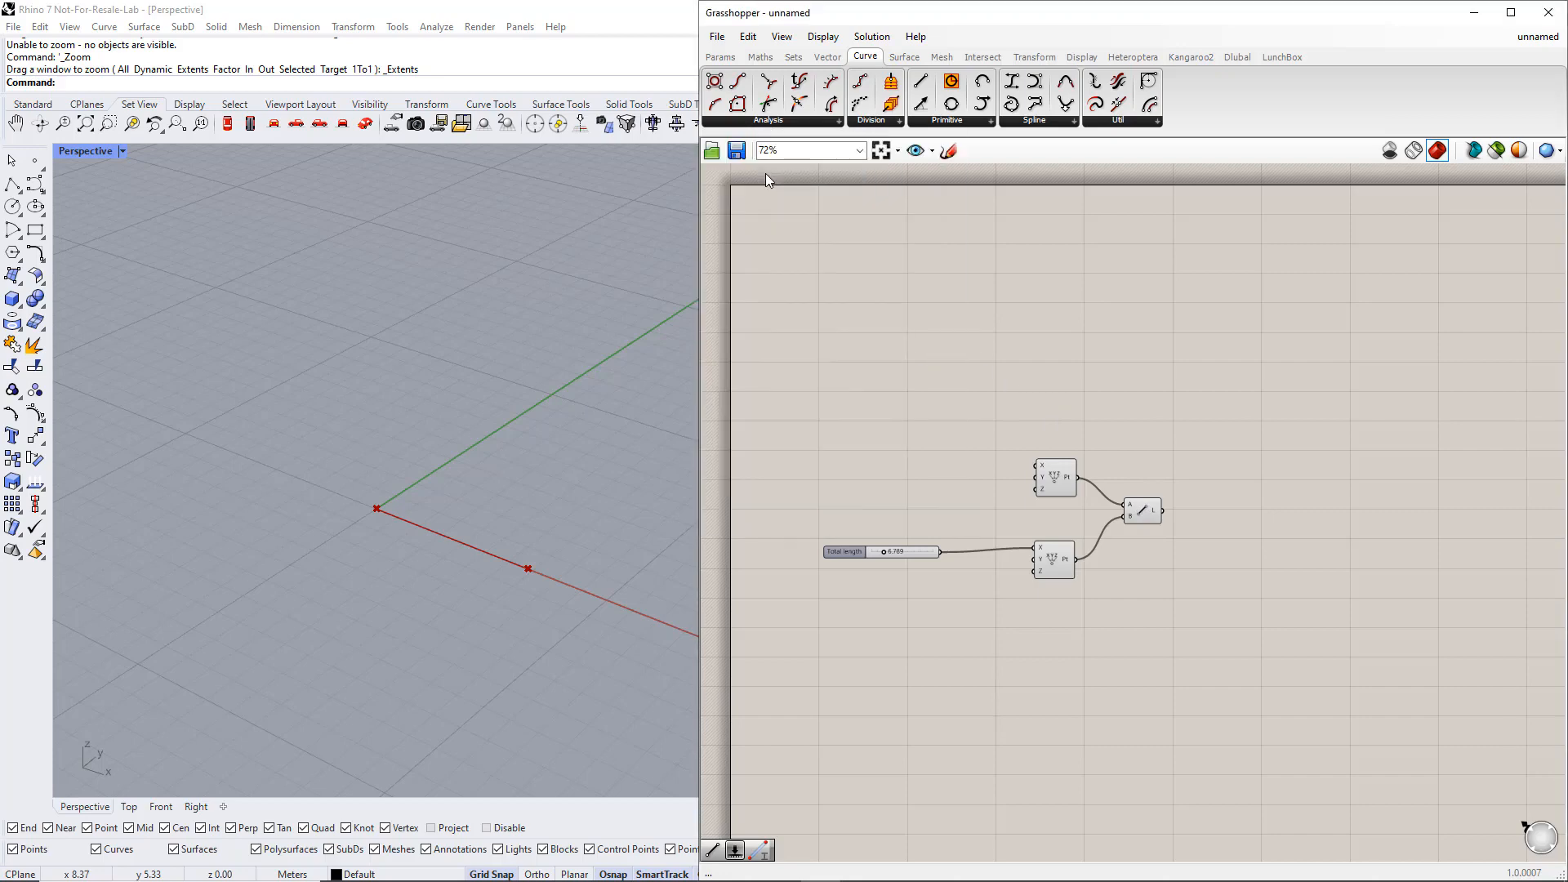
pyautogui.click(1237, 503)
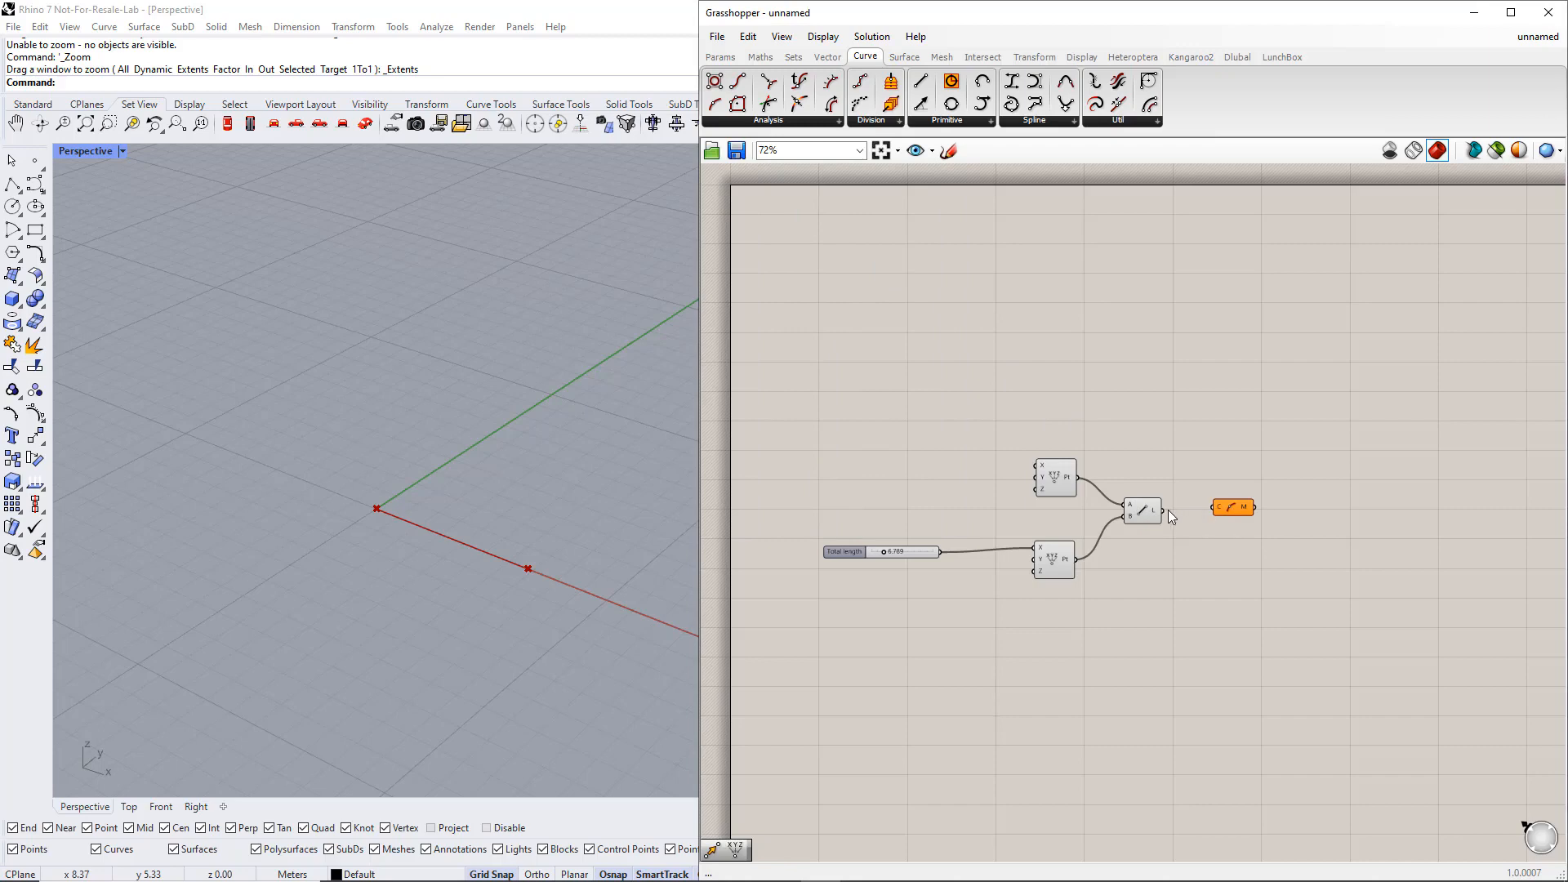
pyautogui.click(1232, 508)
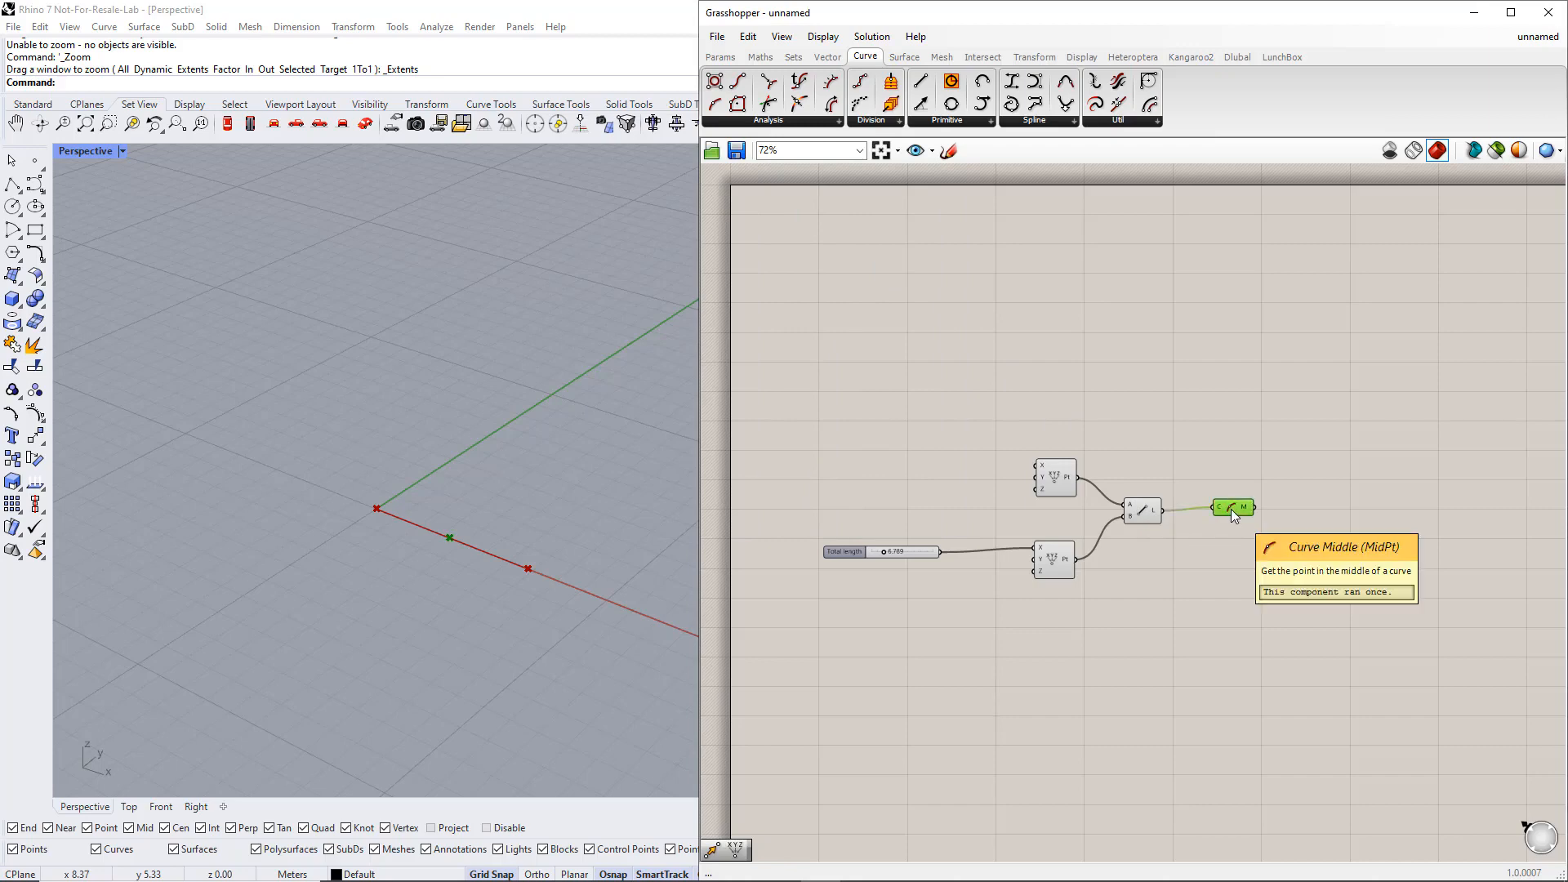
# Add two Move components on the canvas, one above and one below the Curve Middle component.
pyautogui.keyDown('shift'); pyautogui.moveTo(1063, 592); pyautogui.dragTo(1043, 467); pyautogui.keyUp('shift')
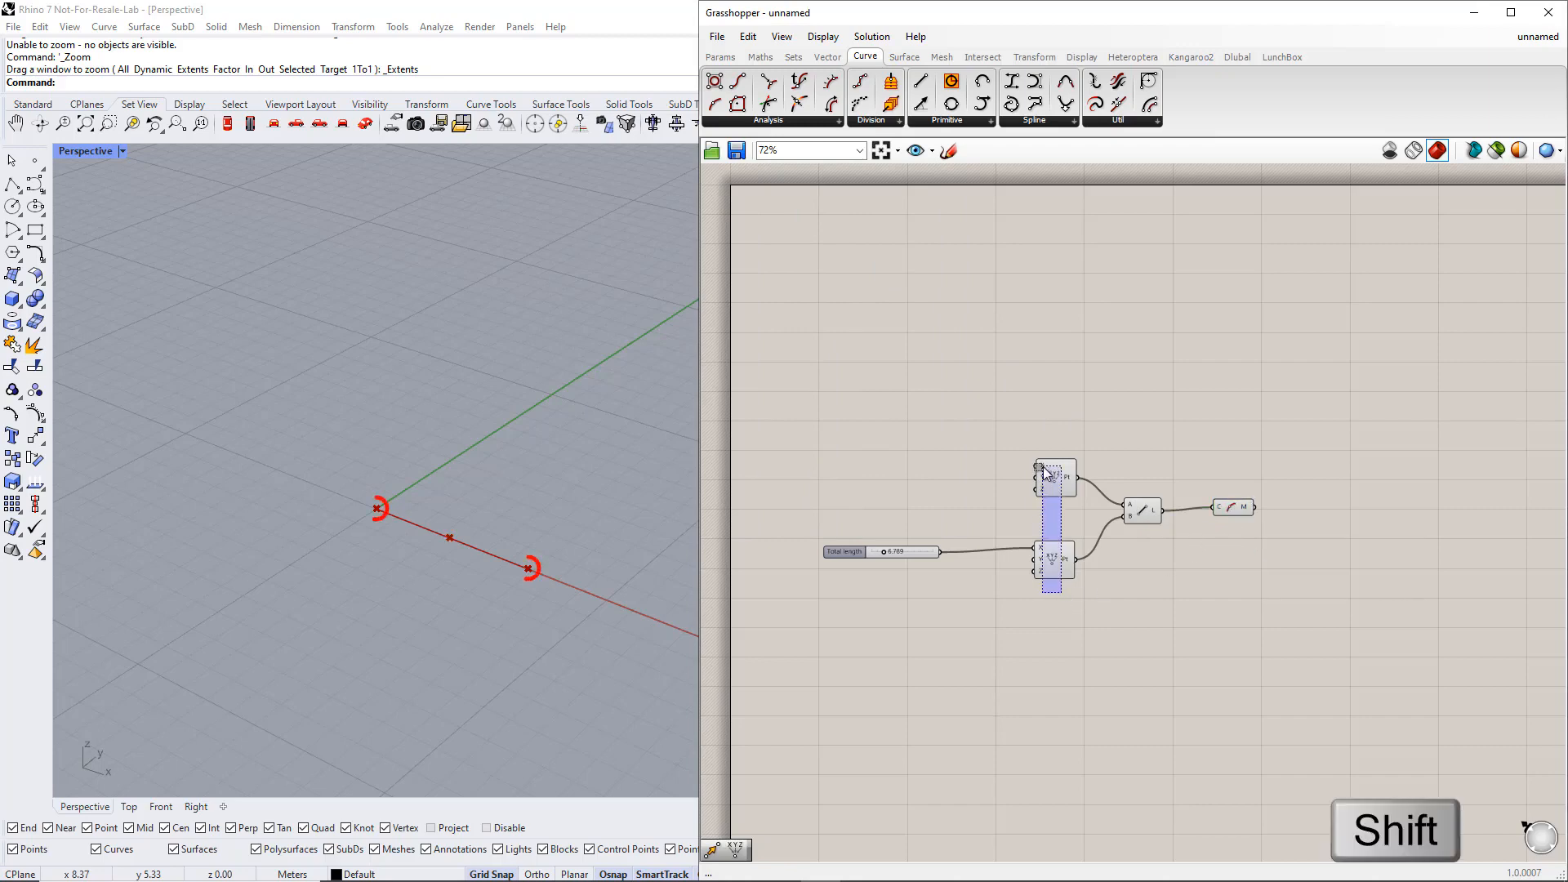
pyautogui.click(1243, 384)
pyautogui.click(1034, 57)
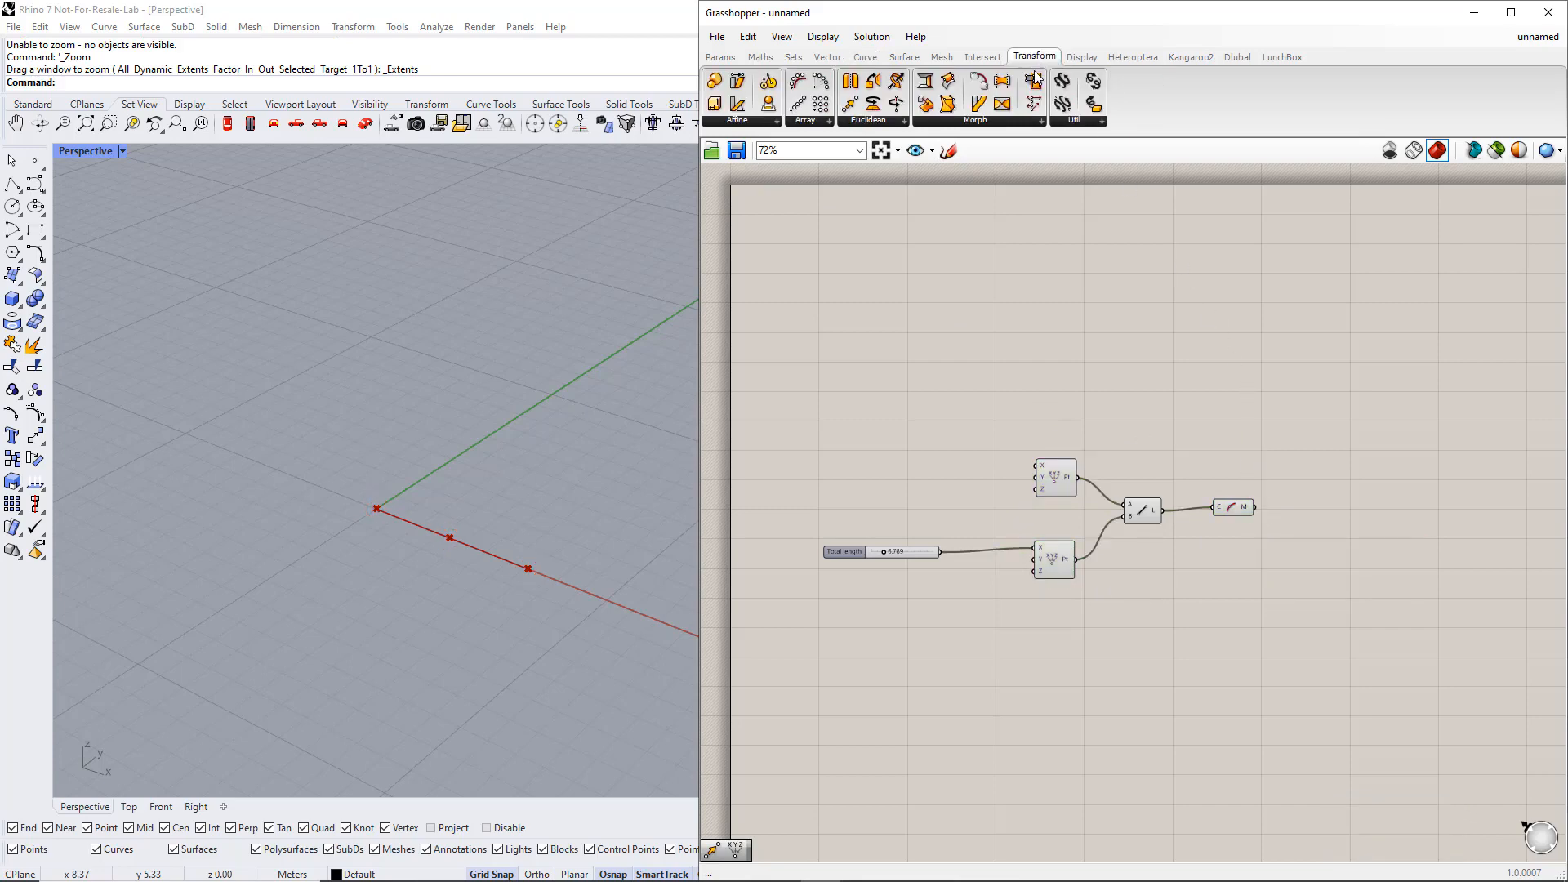
pyautogui.click(888, 122)
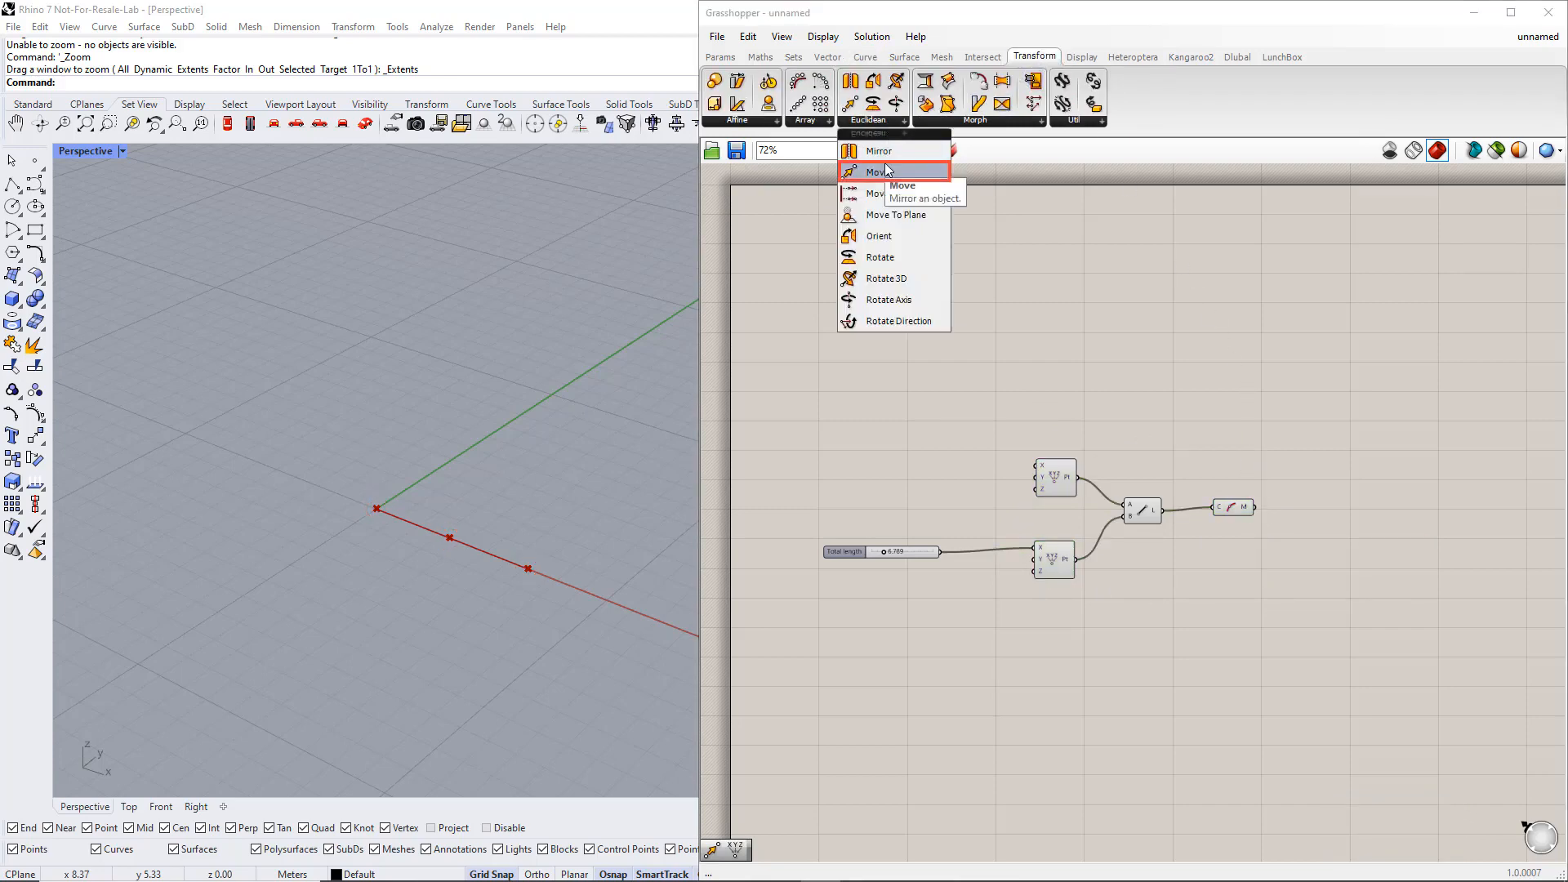
pyautogui.doubleClick(1187, 368)
pyautogui.write('move')
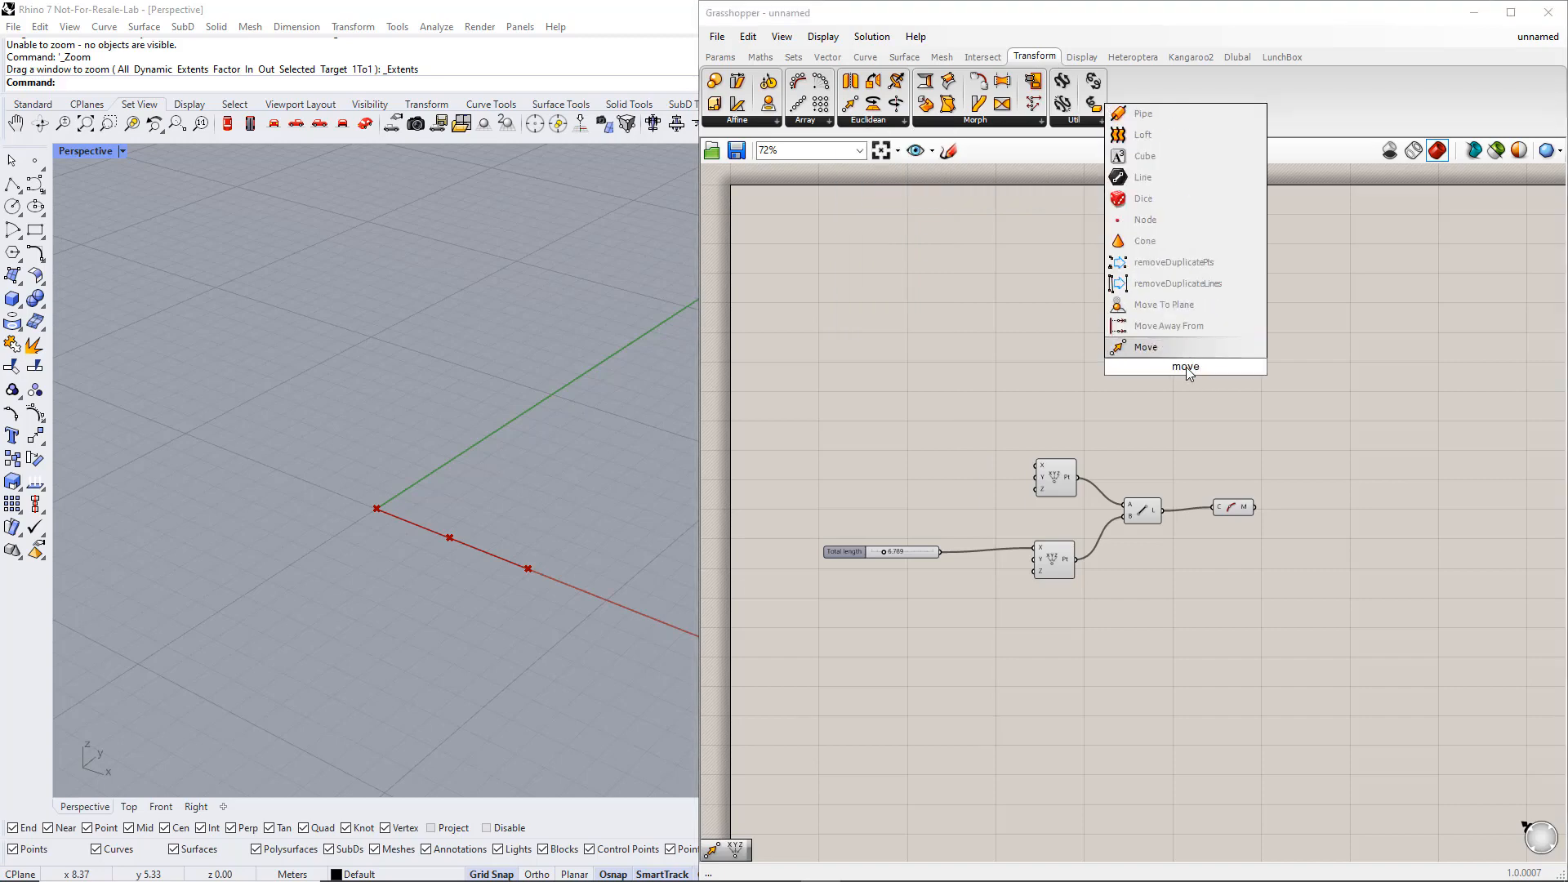
pyautogui.press('Return')
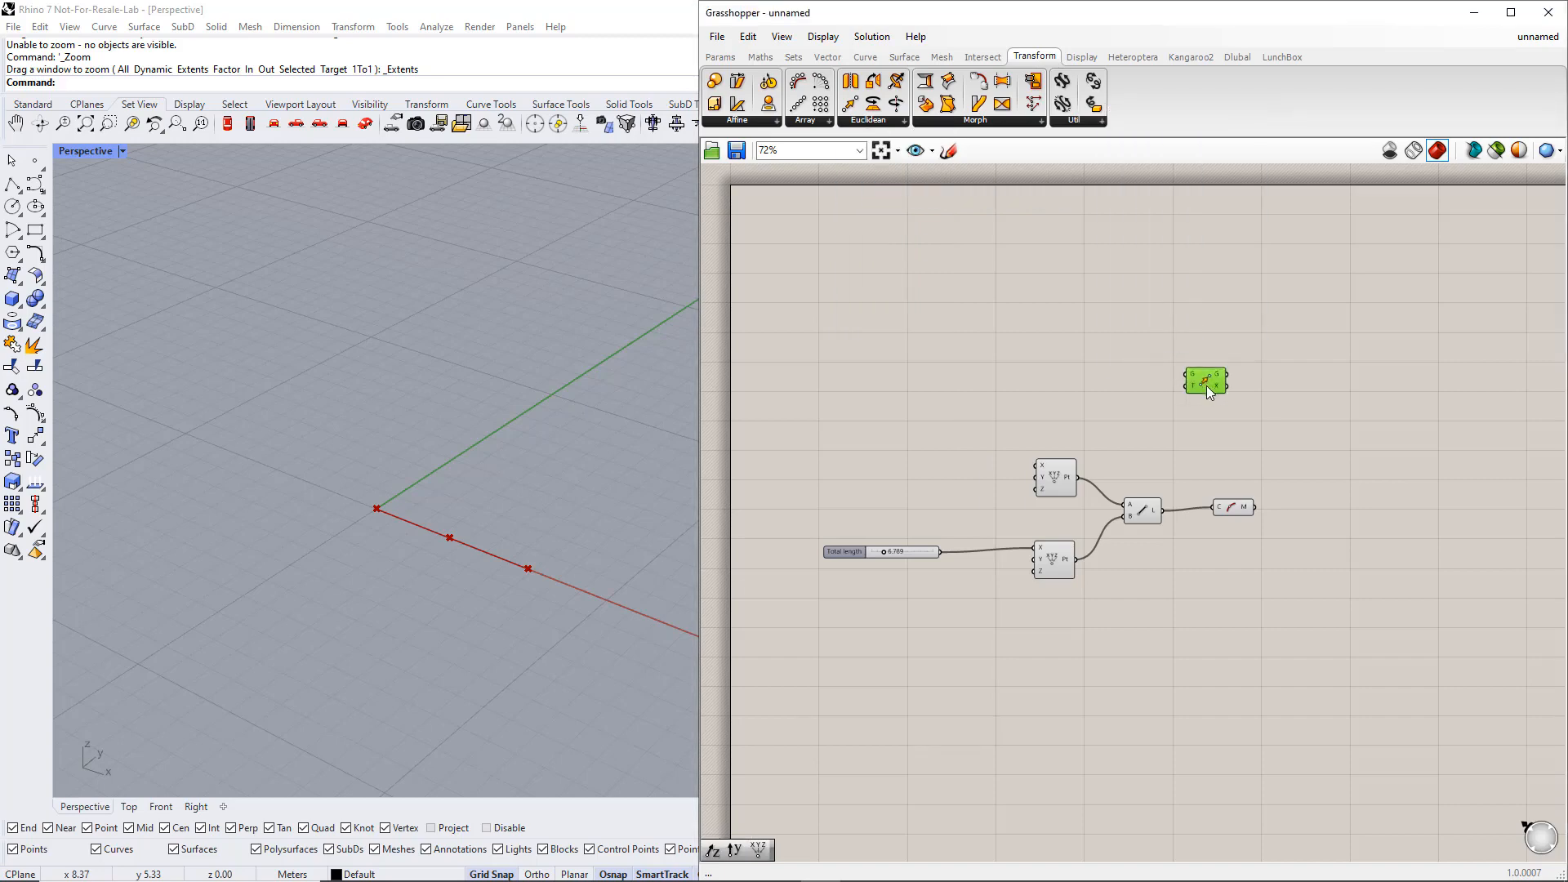
pyautogui.moveTo(1215, 546); pyautogui.dragTo(1231, 657)
pyautogui.moveTo(1196, 377); pyautogui.dragTo(1281, 402)
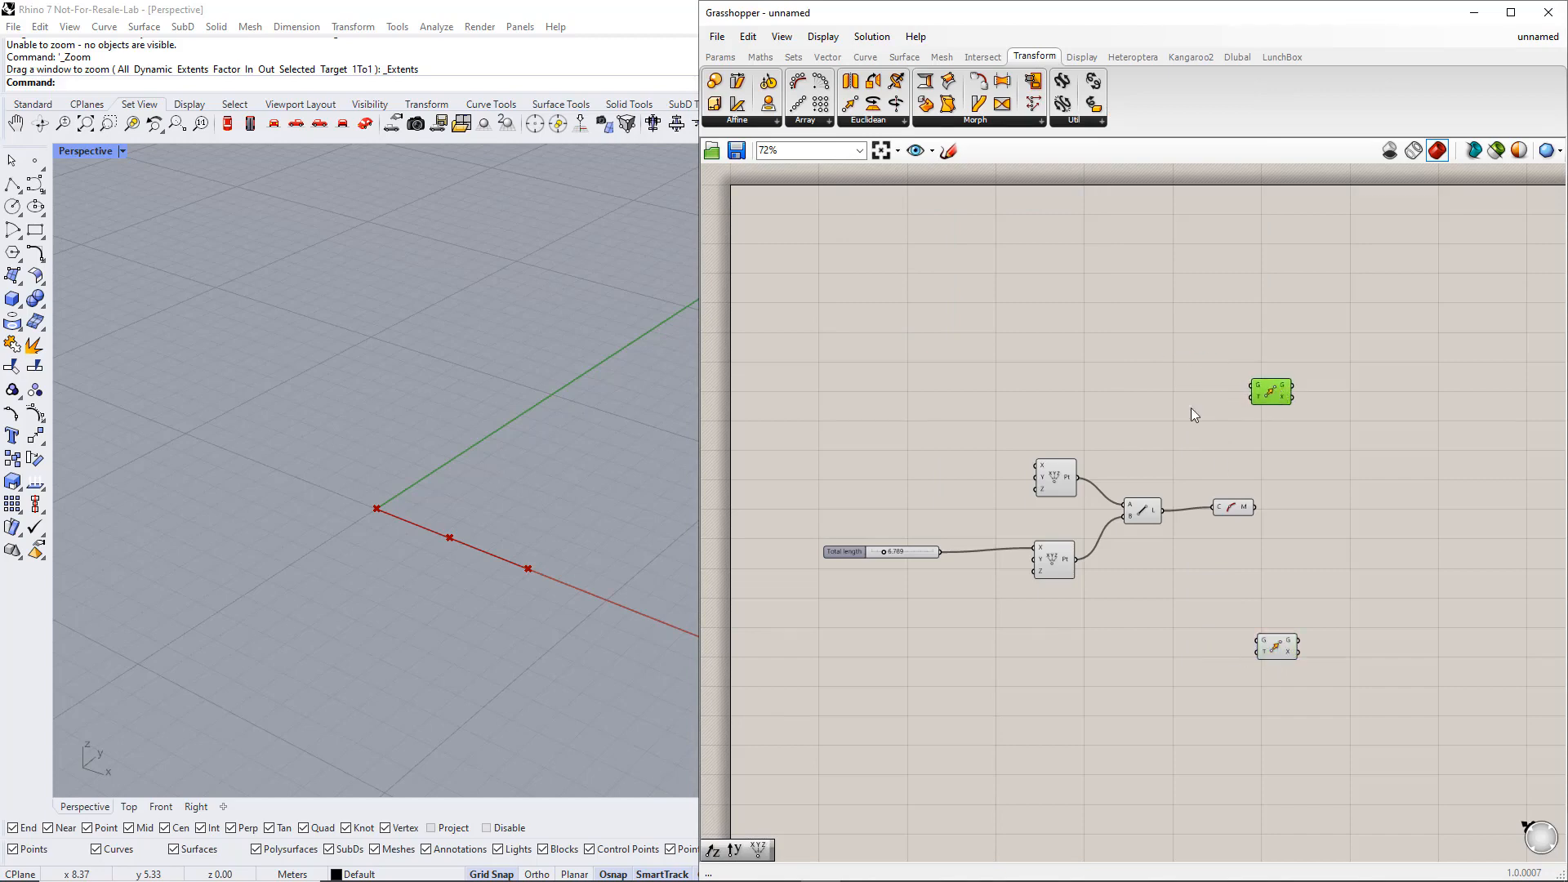
# Wire the upper point to the upper Move's geometry input and the lower point to the lower Move's geometry input.
pyautogui.moveTo(1054, 423); pyautogui.dragTo(1025, 586)
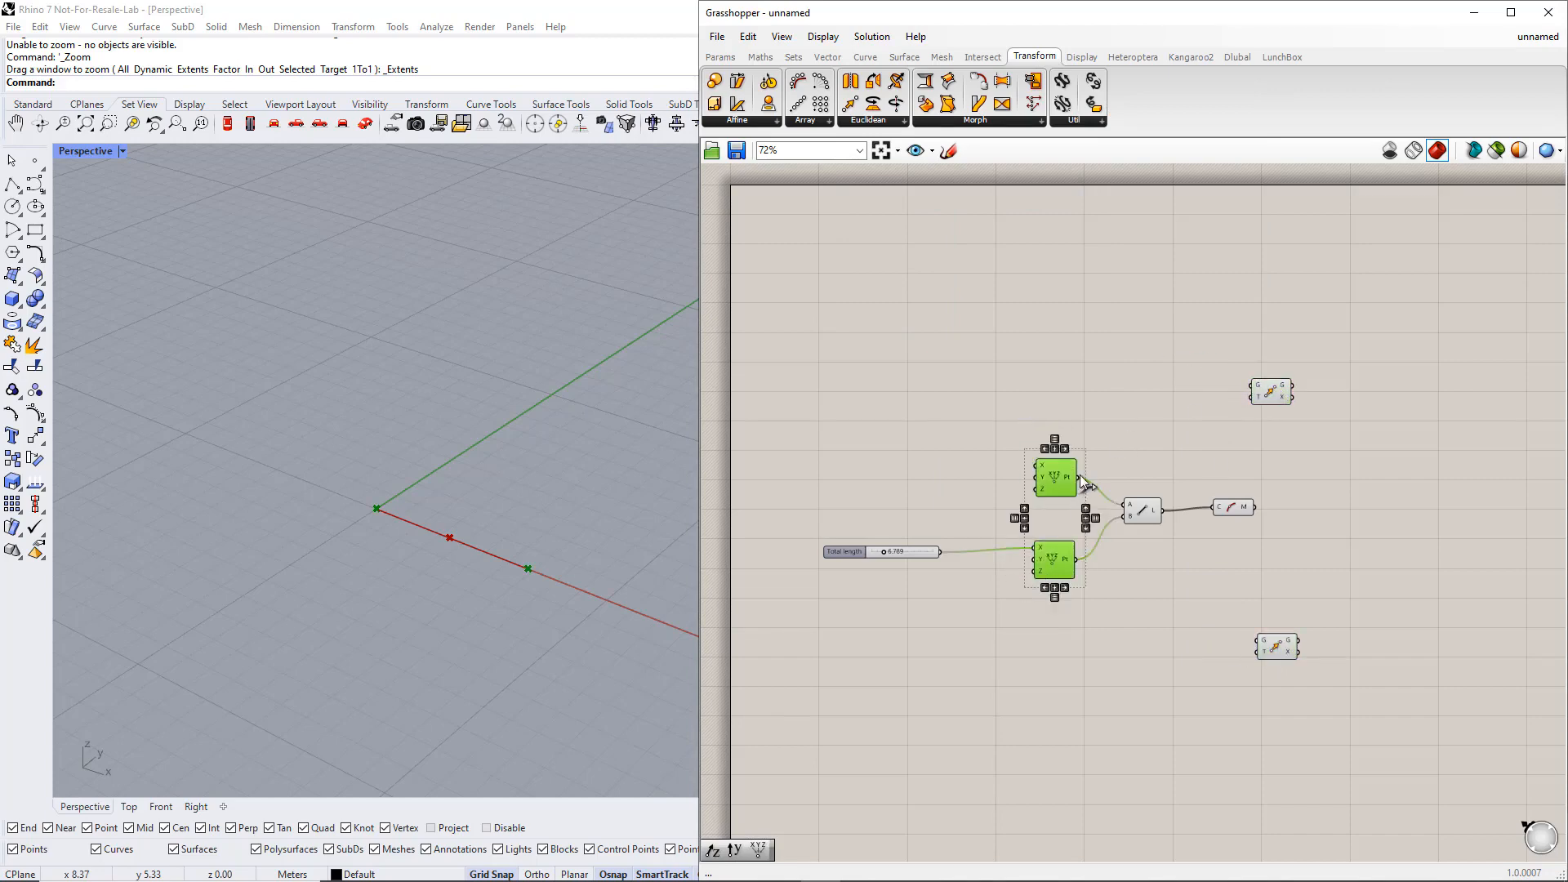
pyautogui.moveTo(1079, 477); pyautogui.dragTo(1245, 392)
pyautogui.moveTo(1079, 560); pyautogui.dragTo(1255, 643)
pyautogui.moveTo(1339, 683); pyautogui.dragTo(1287, 382)
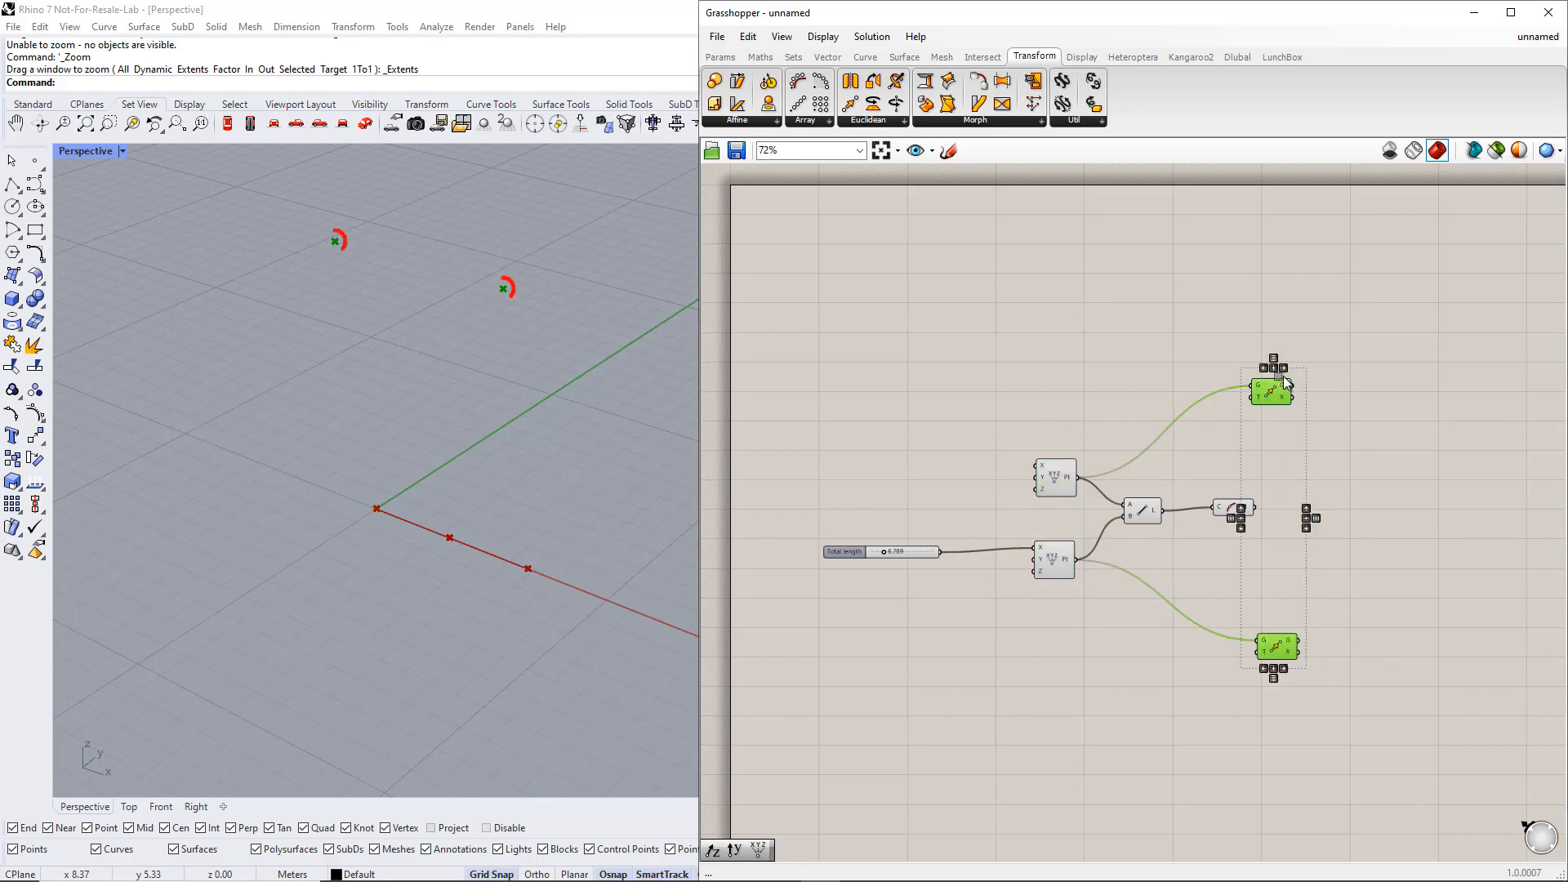
# Add a Unit Z vector component below the constructed points and wire its output to the translation inputs of both Move components.
pyautogui.click(1279, 448)
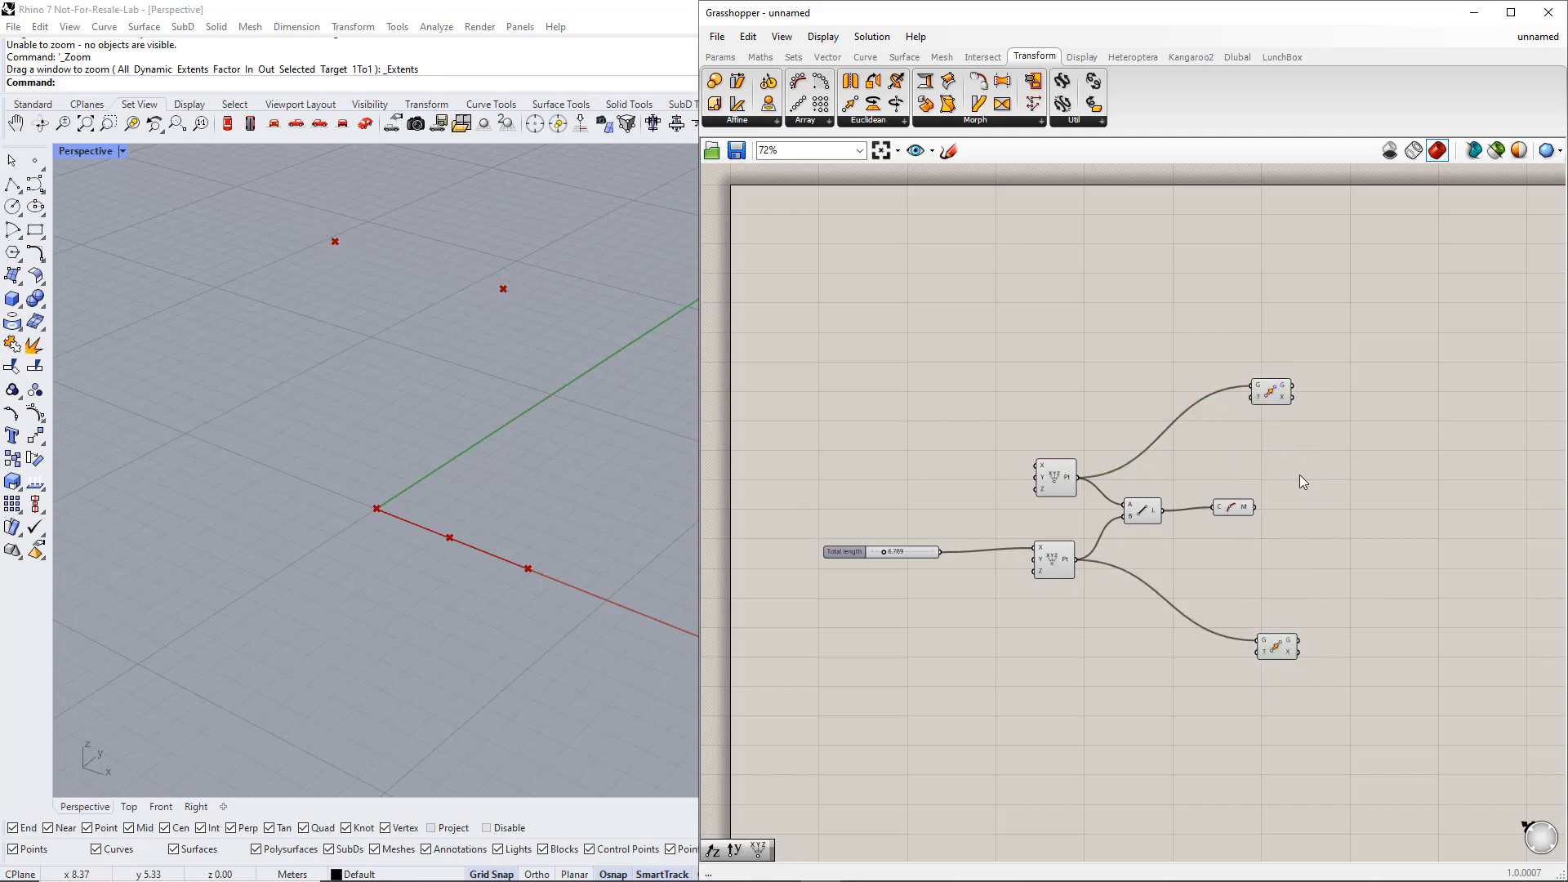
pyautogui.click(827, 56)
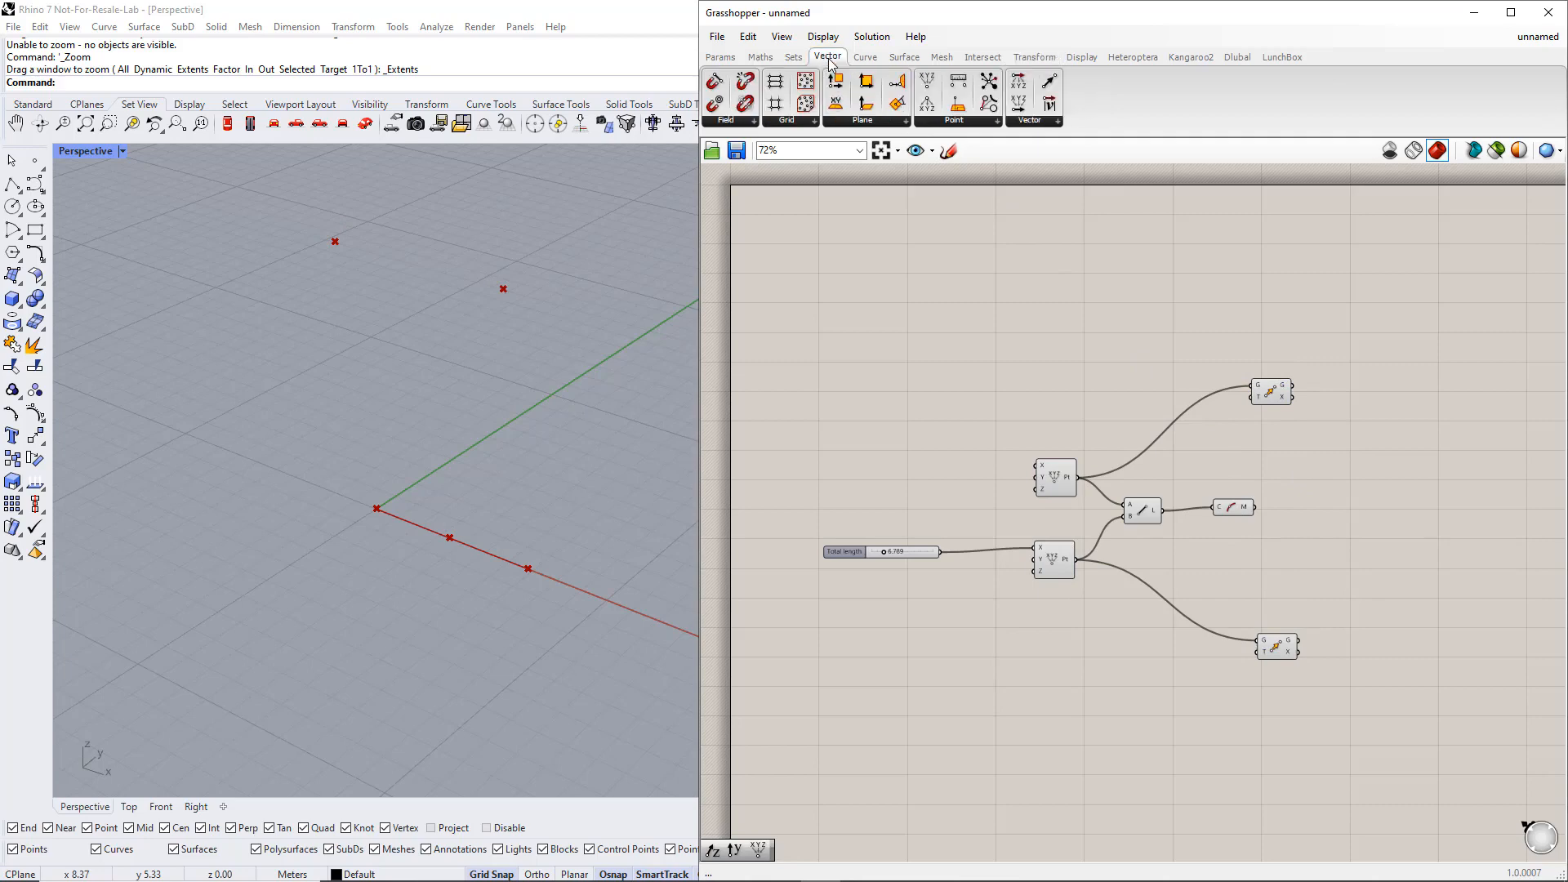
pyautogui.click(1048, 121)
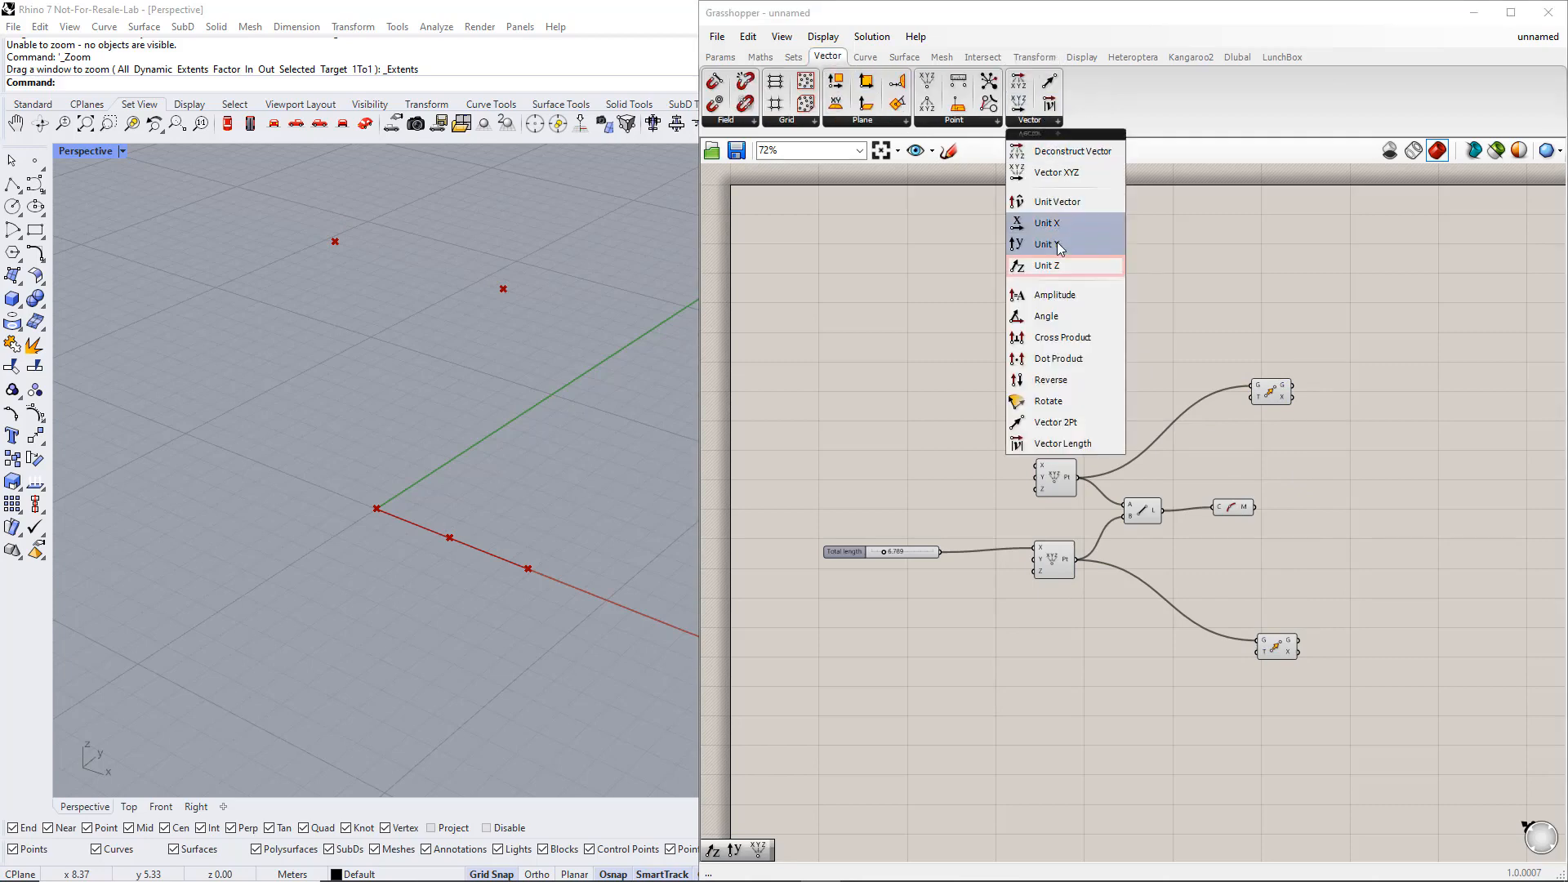
pyautogui.doubleClick(1210, 564)
pyautogui.write('z')
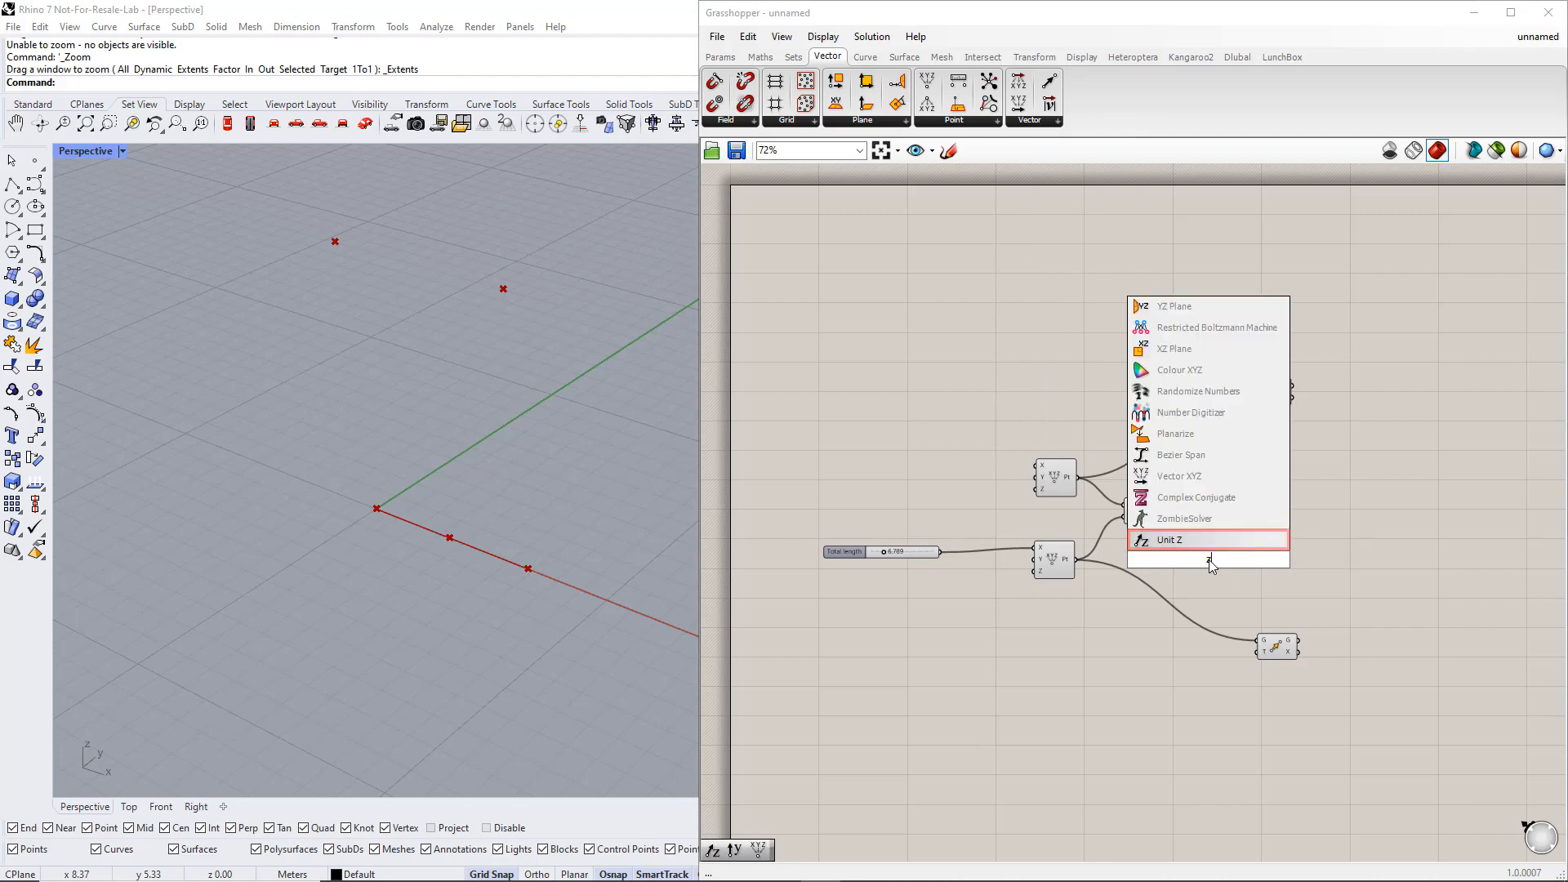
pyautogui.press('Return')
pyautogui.moveTo(1229, 560); pyautogui.dragTo(1252, 397)
pyautogui.moveTo(1258, 653); pyautogui.dragTo(1149, 636)
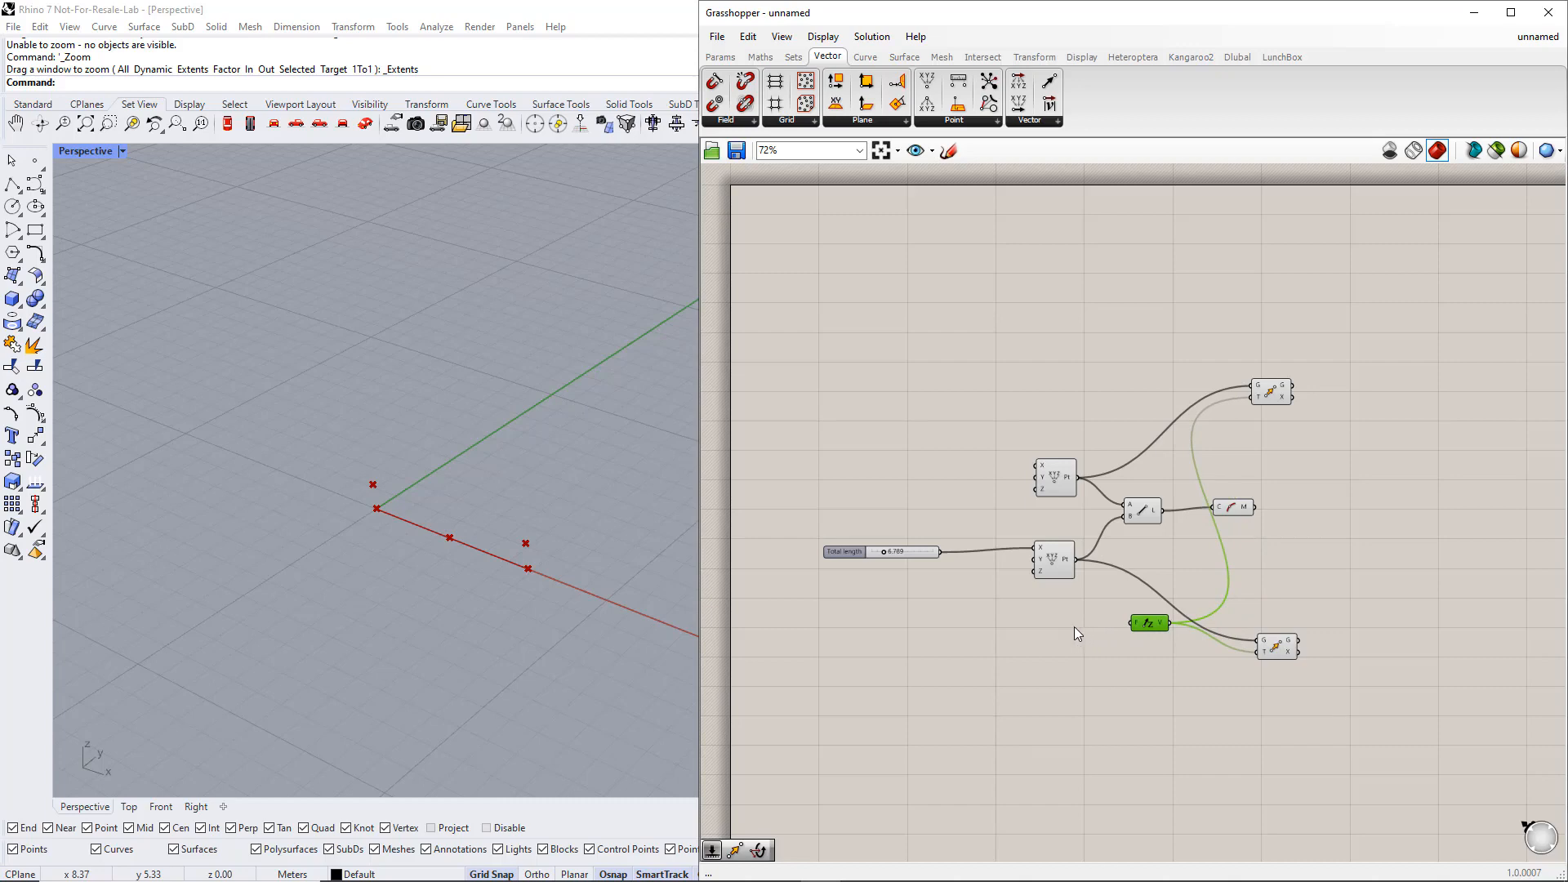
# Add a number slider ranging from 1 to 5, name it Side height, and wire it to the Unit Z factor input.
pyautogui.doubleClick(1048, 633)
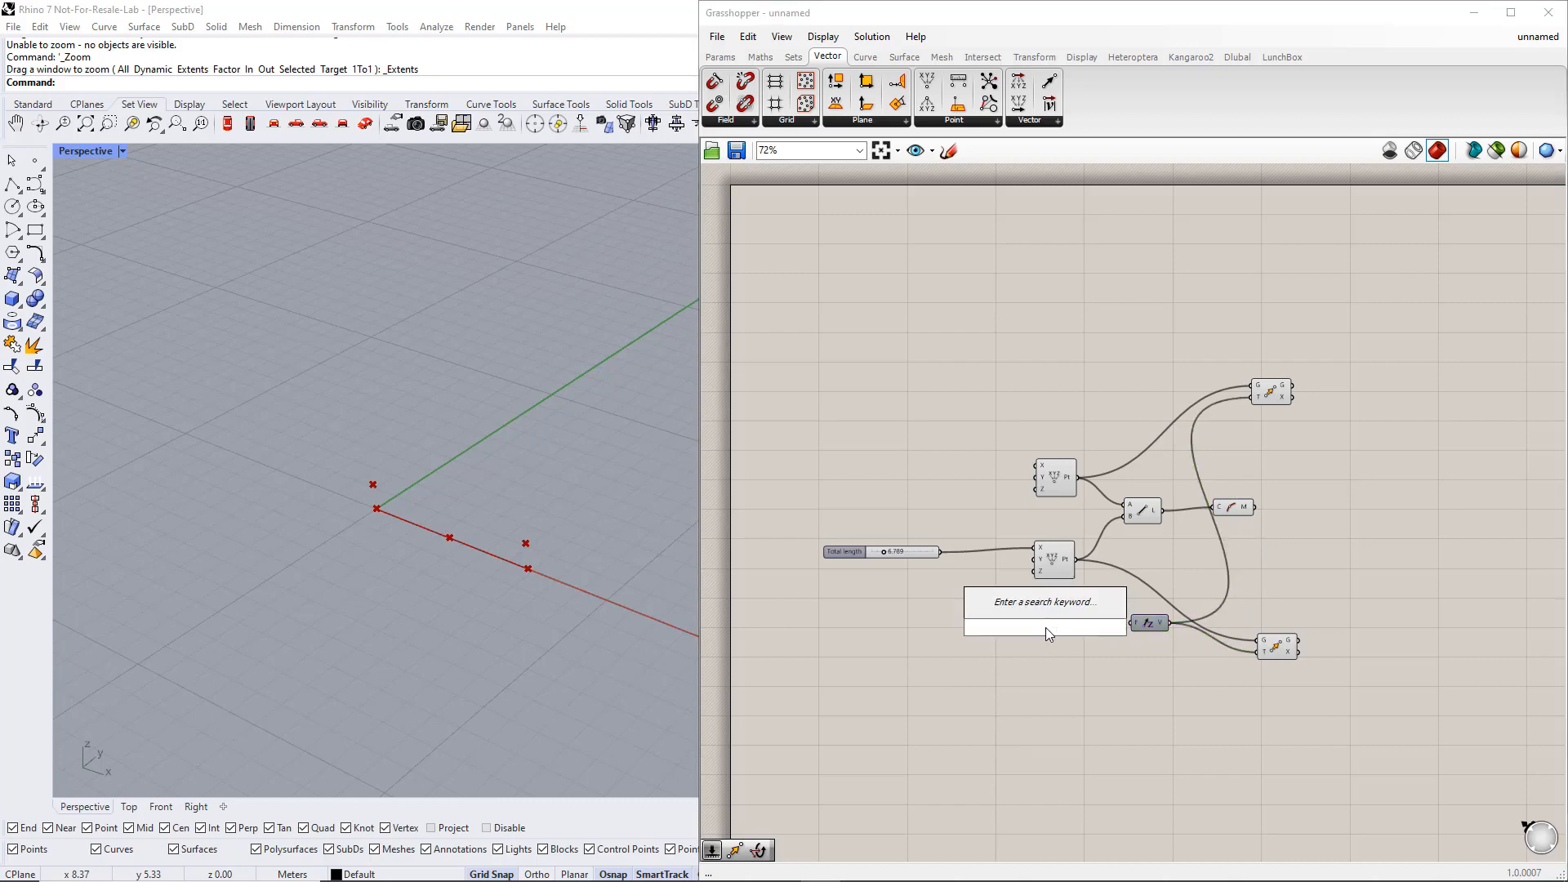
pyautogui.write('1..5')
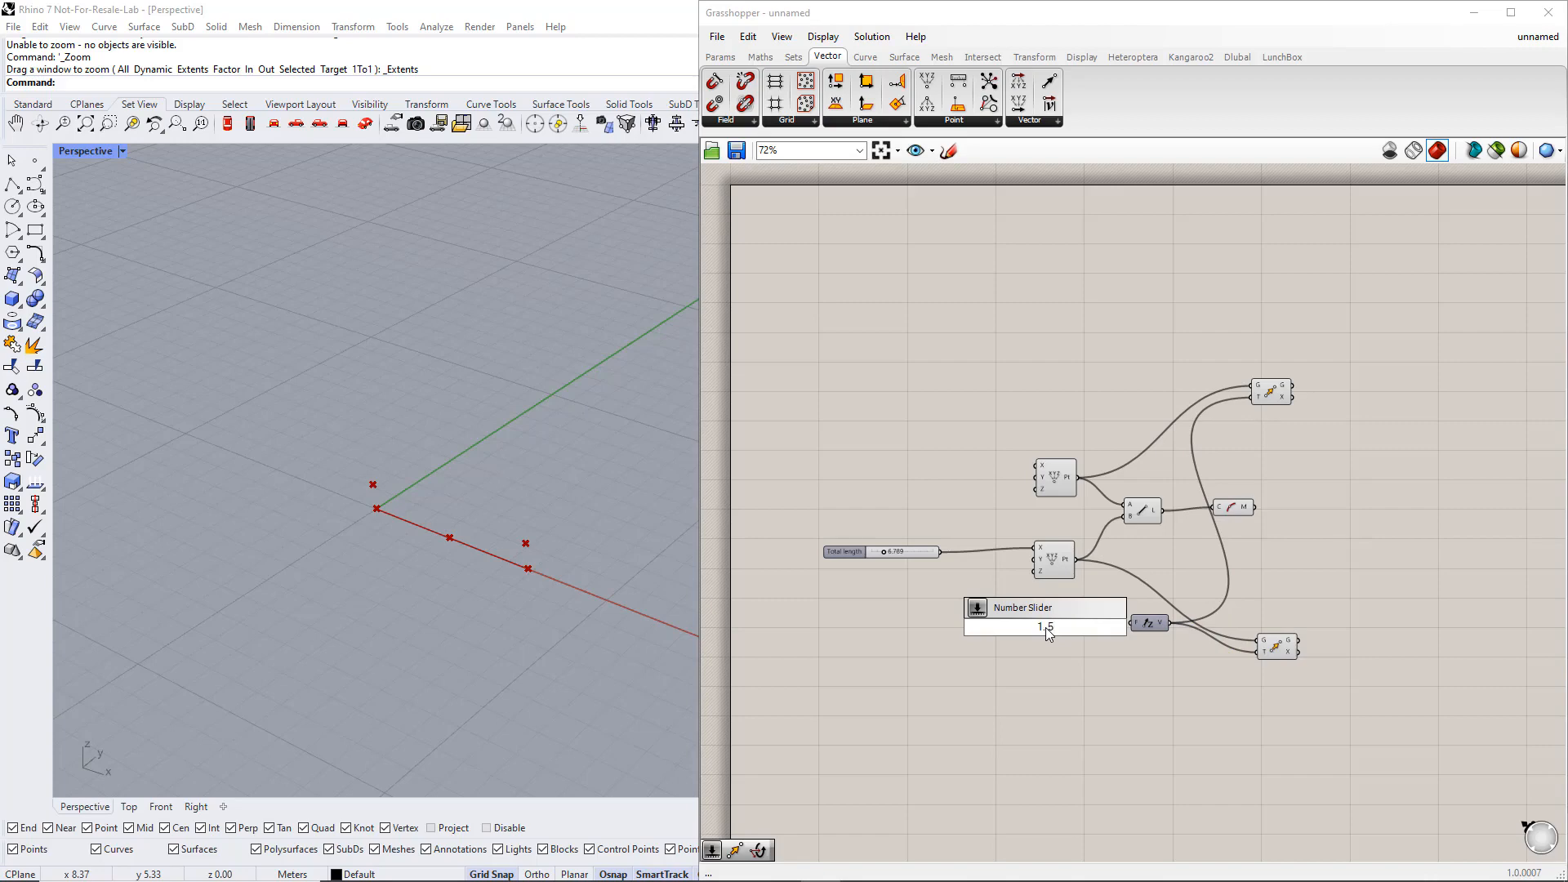
pyautogui.press('Return')
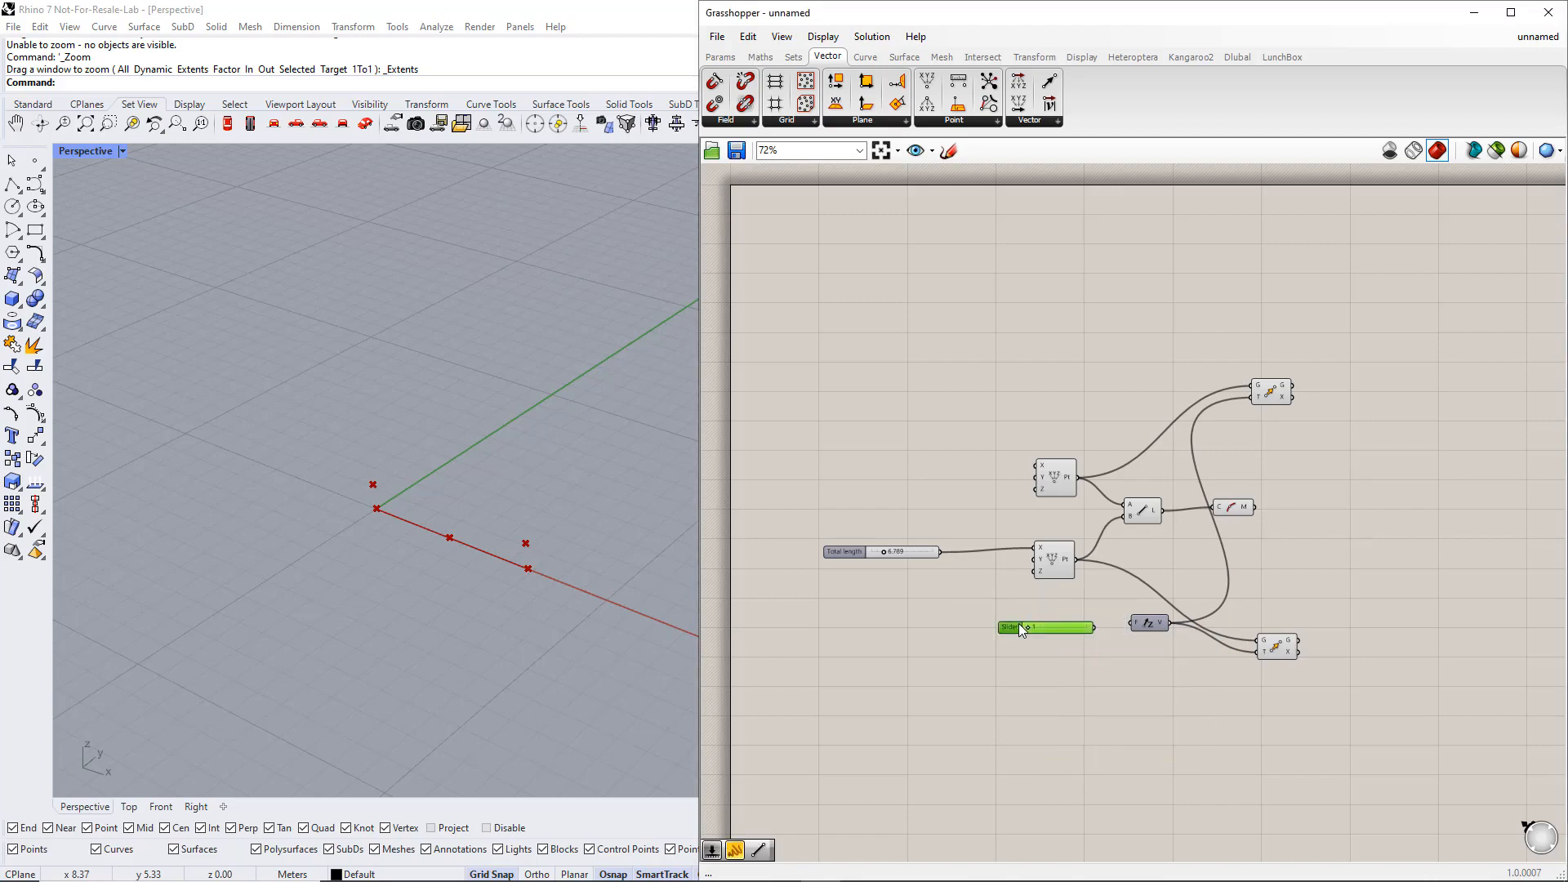
pyautogui.doubleClick(1018, 624)
pyautogui.write('Si')
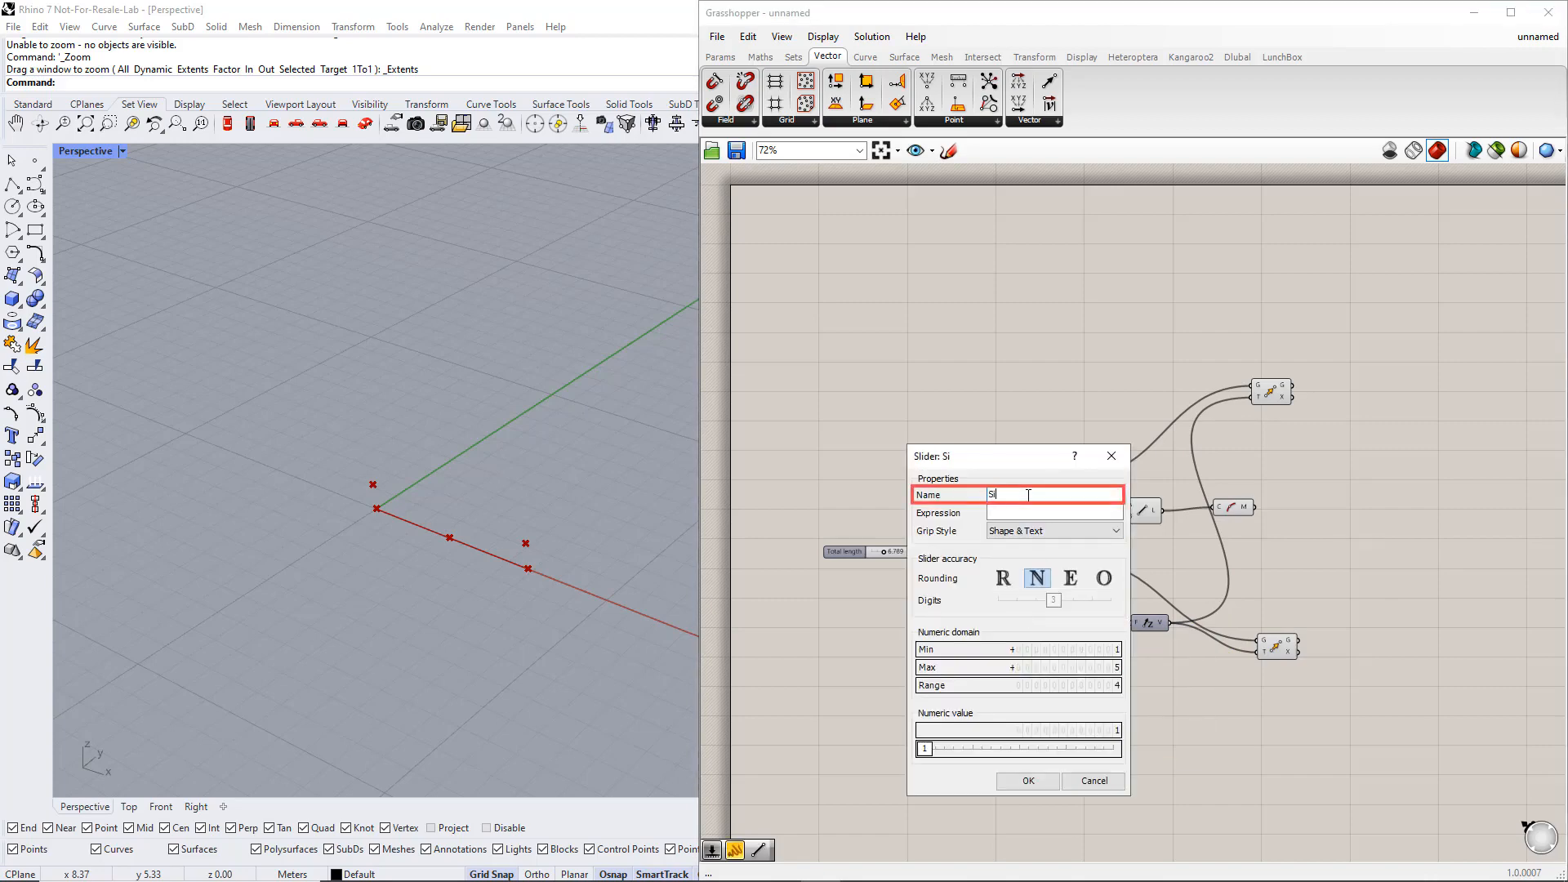
pyautogui.write('de height')
pyautogui.click(1023, 780)
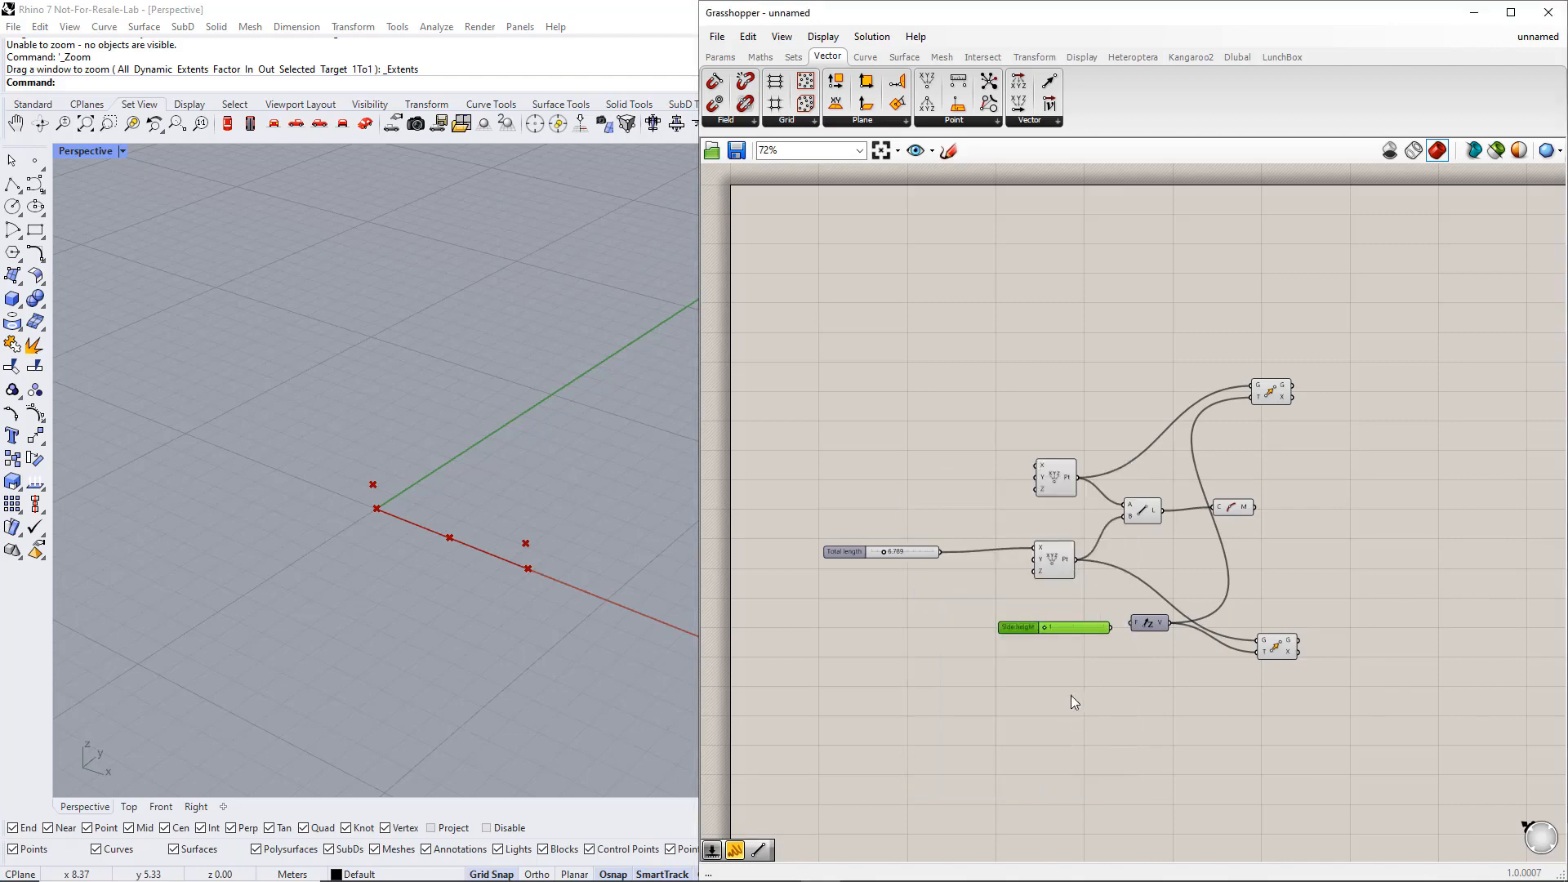
pyautogui.click(1152, 656)
# Add a third Move component beside Curve Middle and wire the line's midpoint to its geometry input.
pyautogui.click(1238, 508)
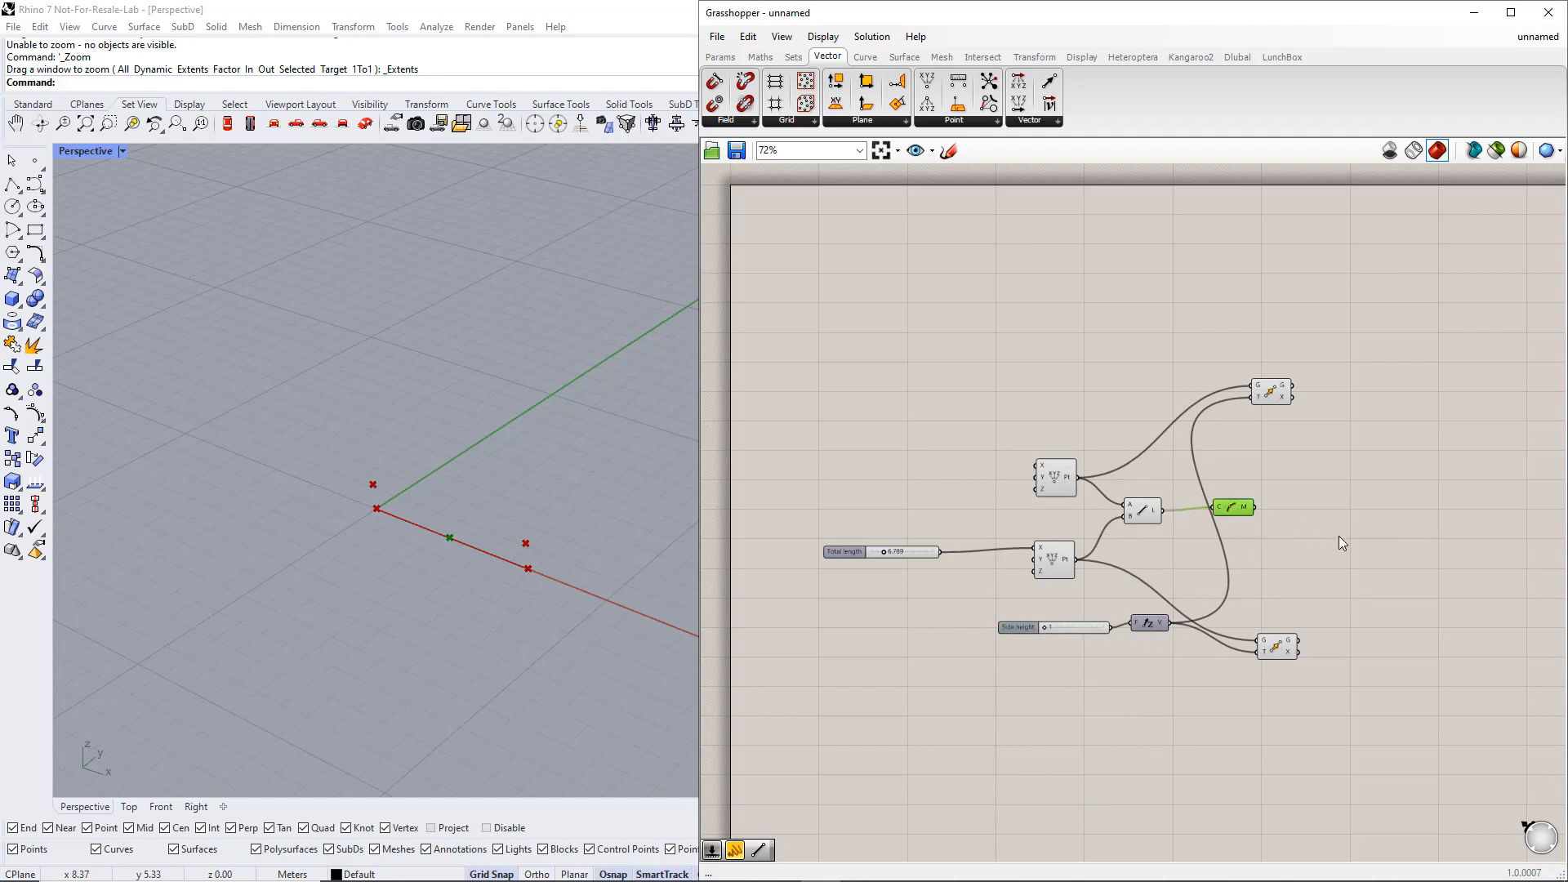
pyautogui.moveTo(1340, 536); pyautogui.dragTo(1246, 537, button='right')
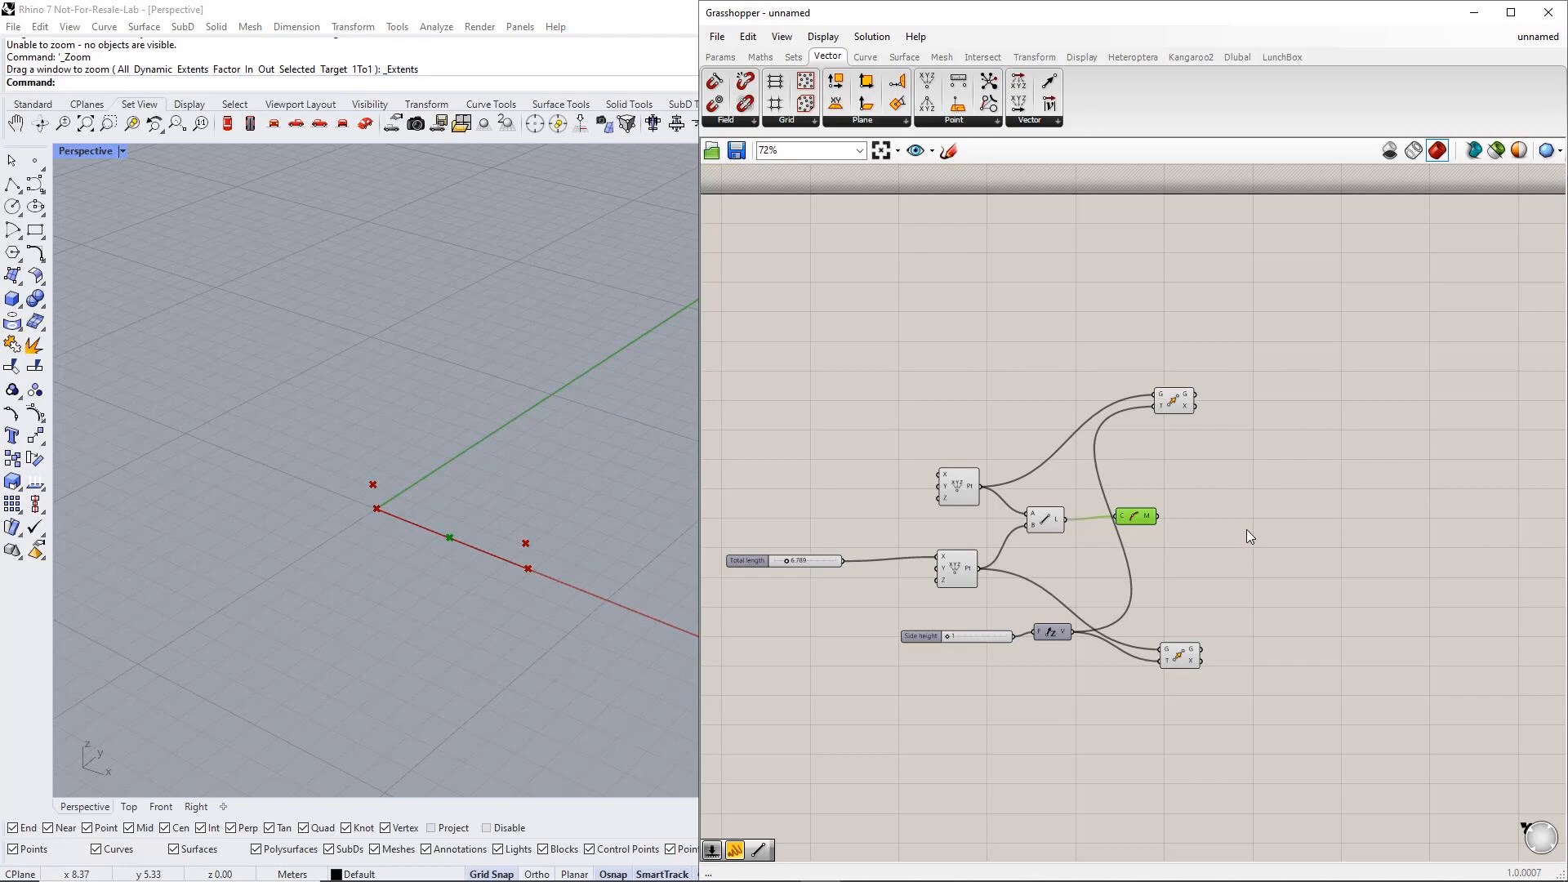
pyautogui.doubleClick(1249, 521)
pyautogui.write('mo')
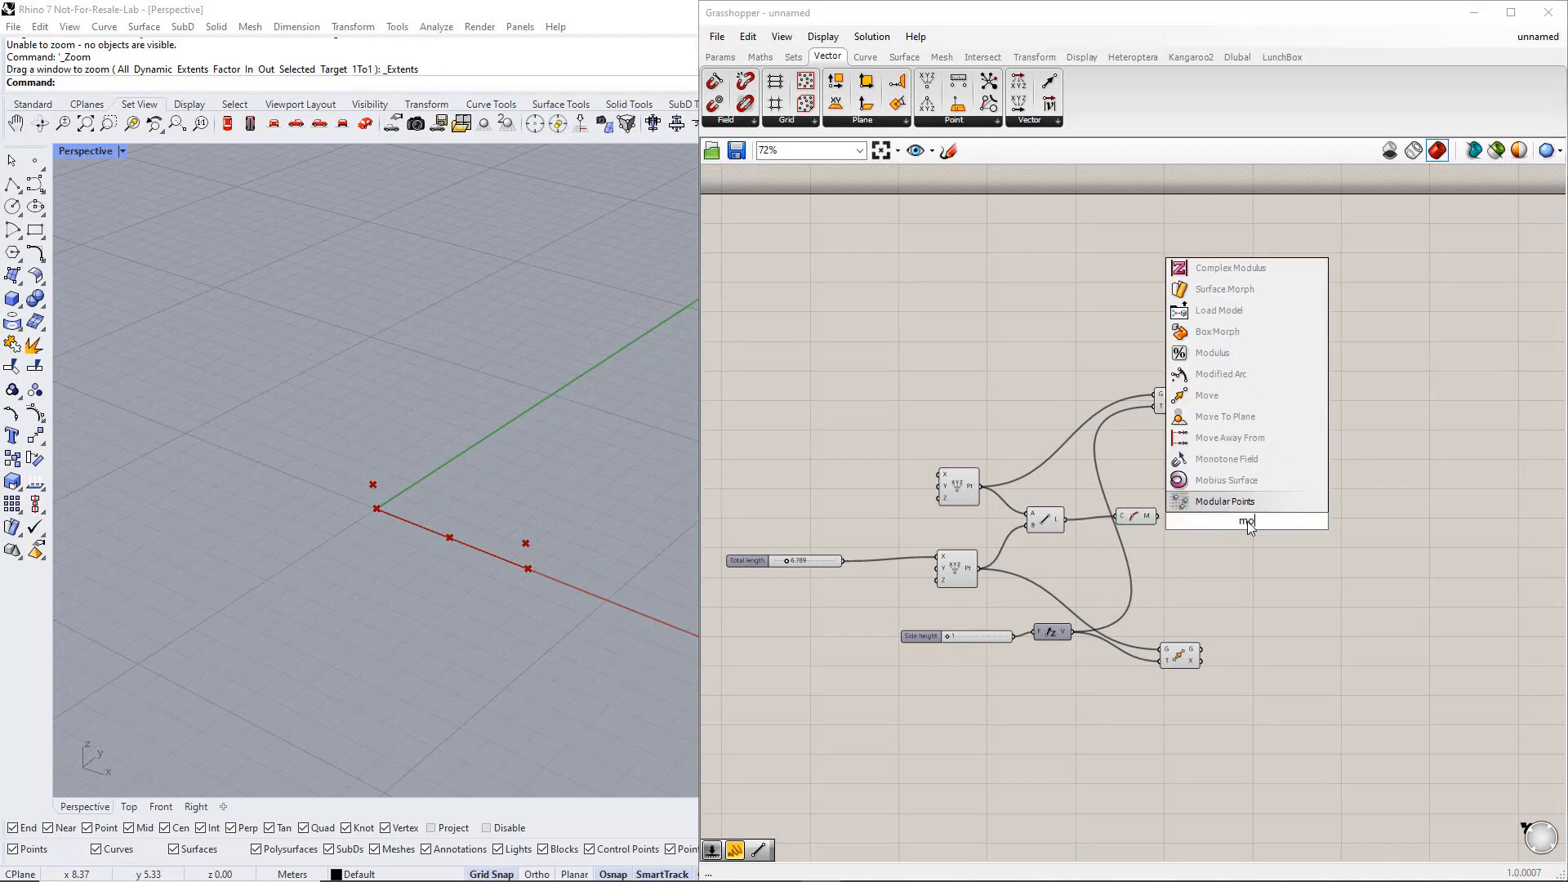
pyautogui.write('ve')
pyautogui.press('Return')
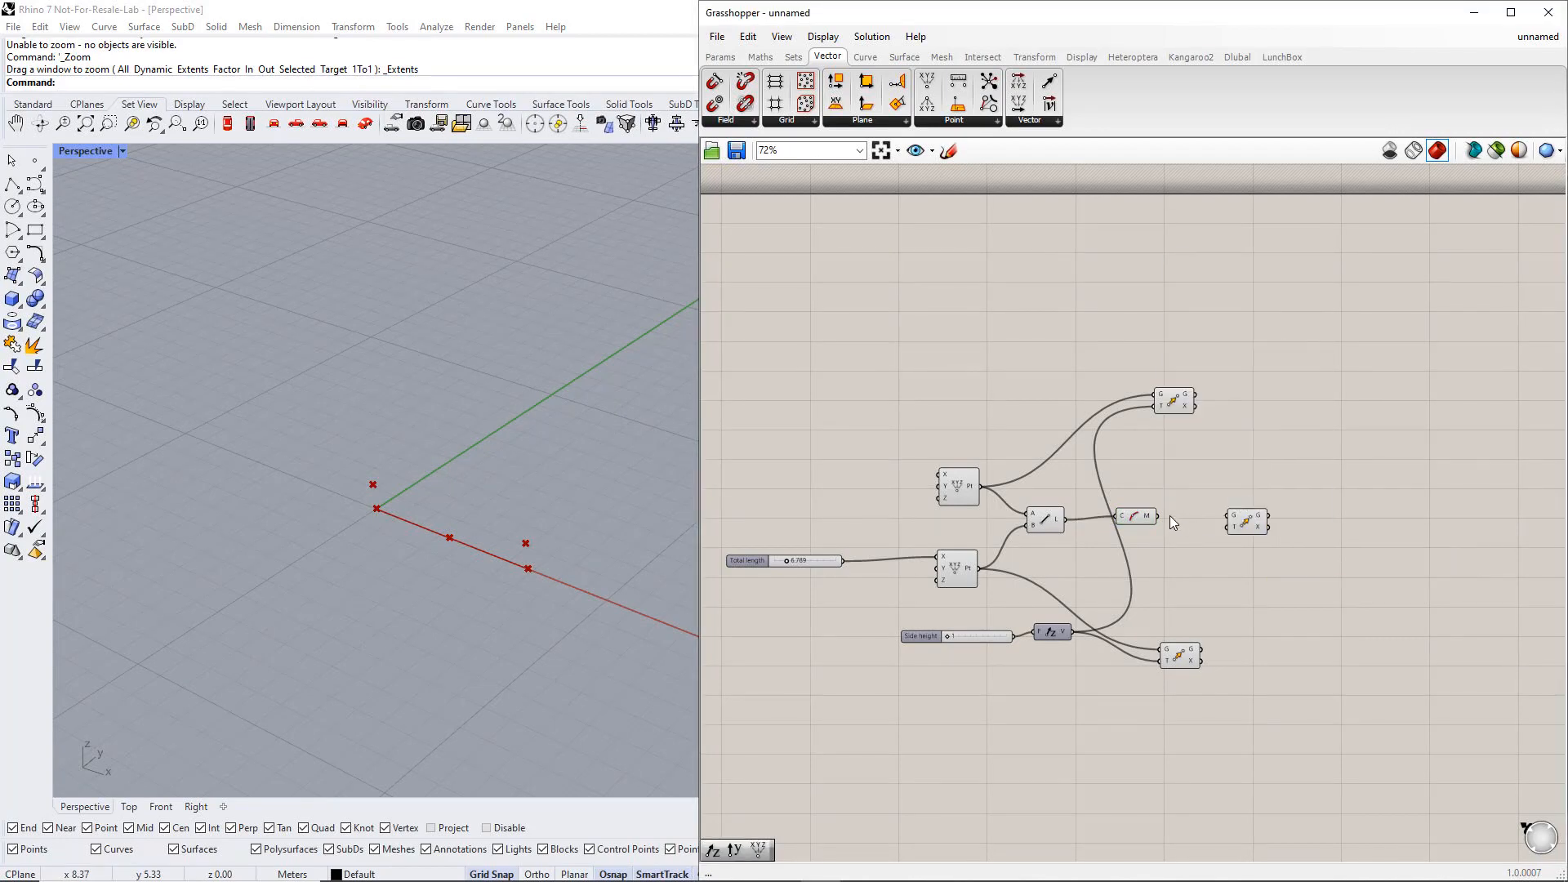
pyautogui.moveTo(1158, 517); pyautogui.dragTo(1300, 528)
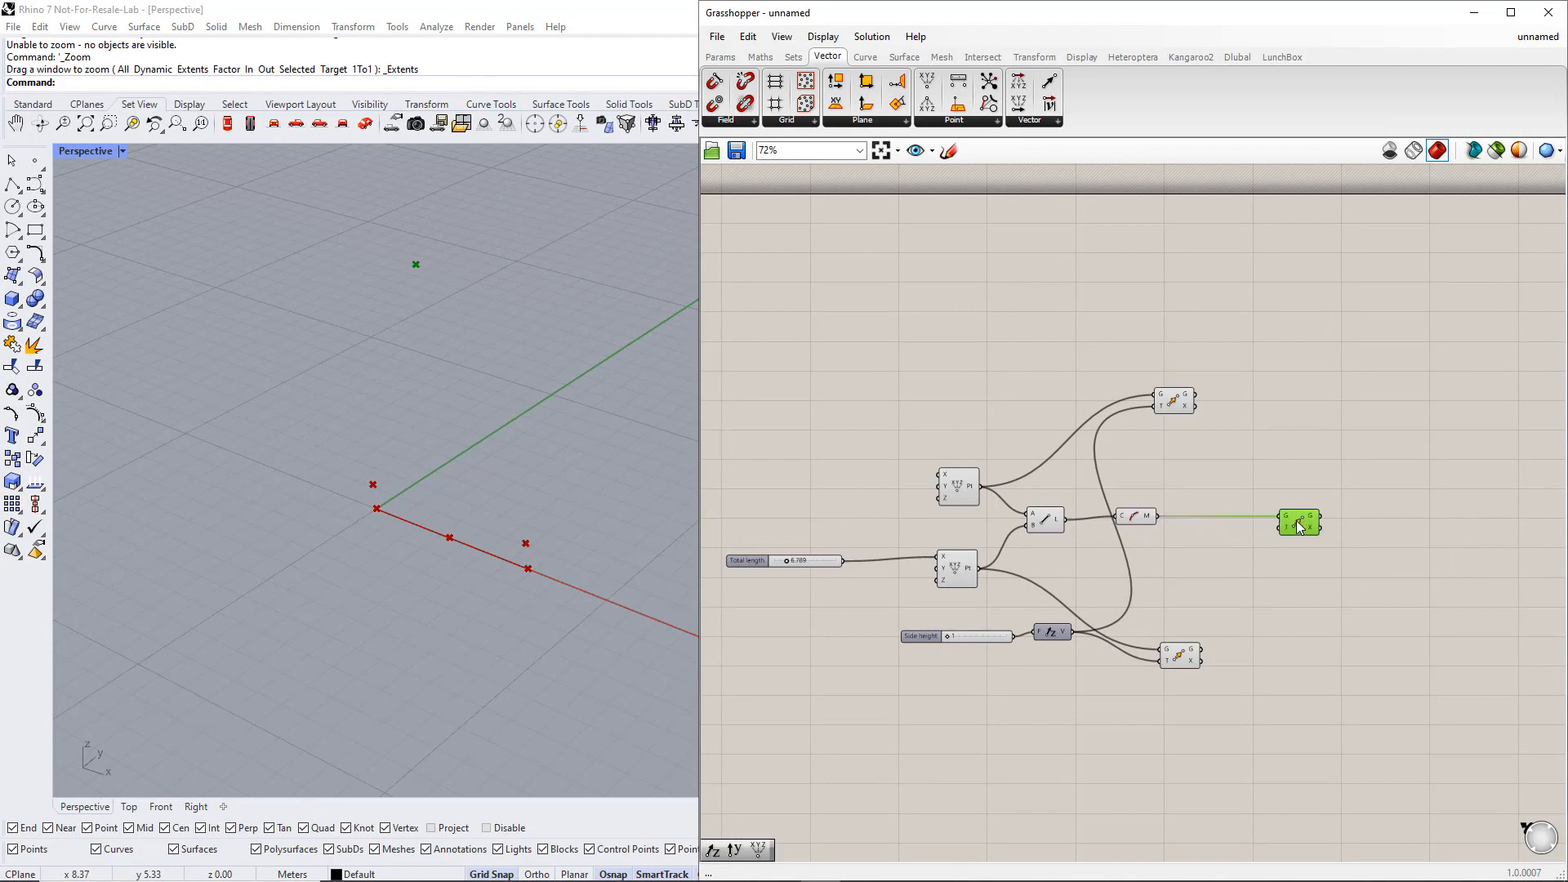
# Add a second Unit Z component and wire its vector to the midpoint Move's translation input.
pyautogui.doubleClick(1253, 558)
pyautogui.write('z')
pyautogui.press('Return')
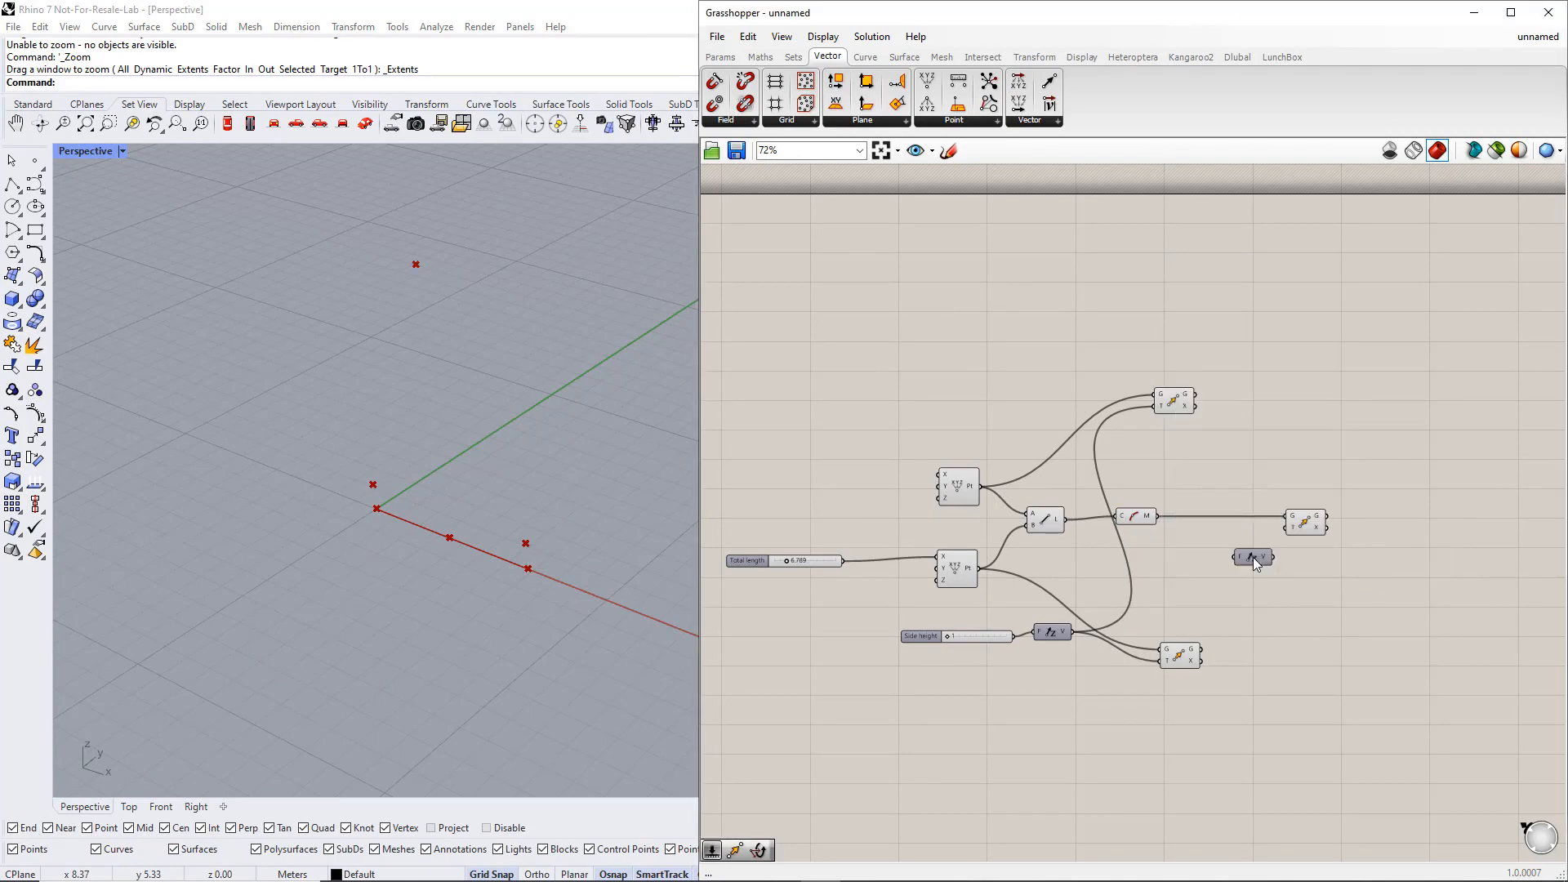
pyautogui.moveTo(1305, 529); pyautogui.dragTo(1339, 531)
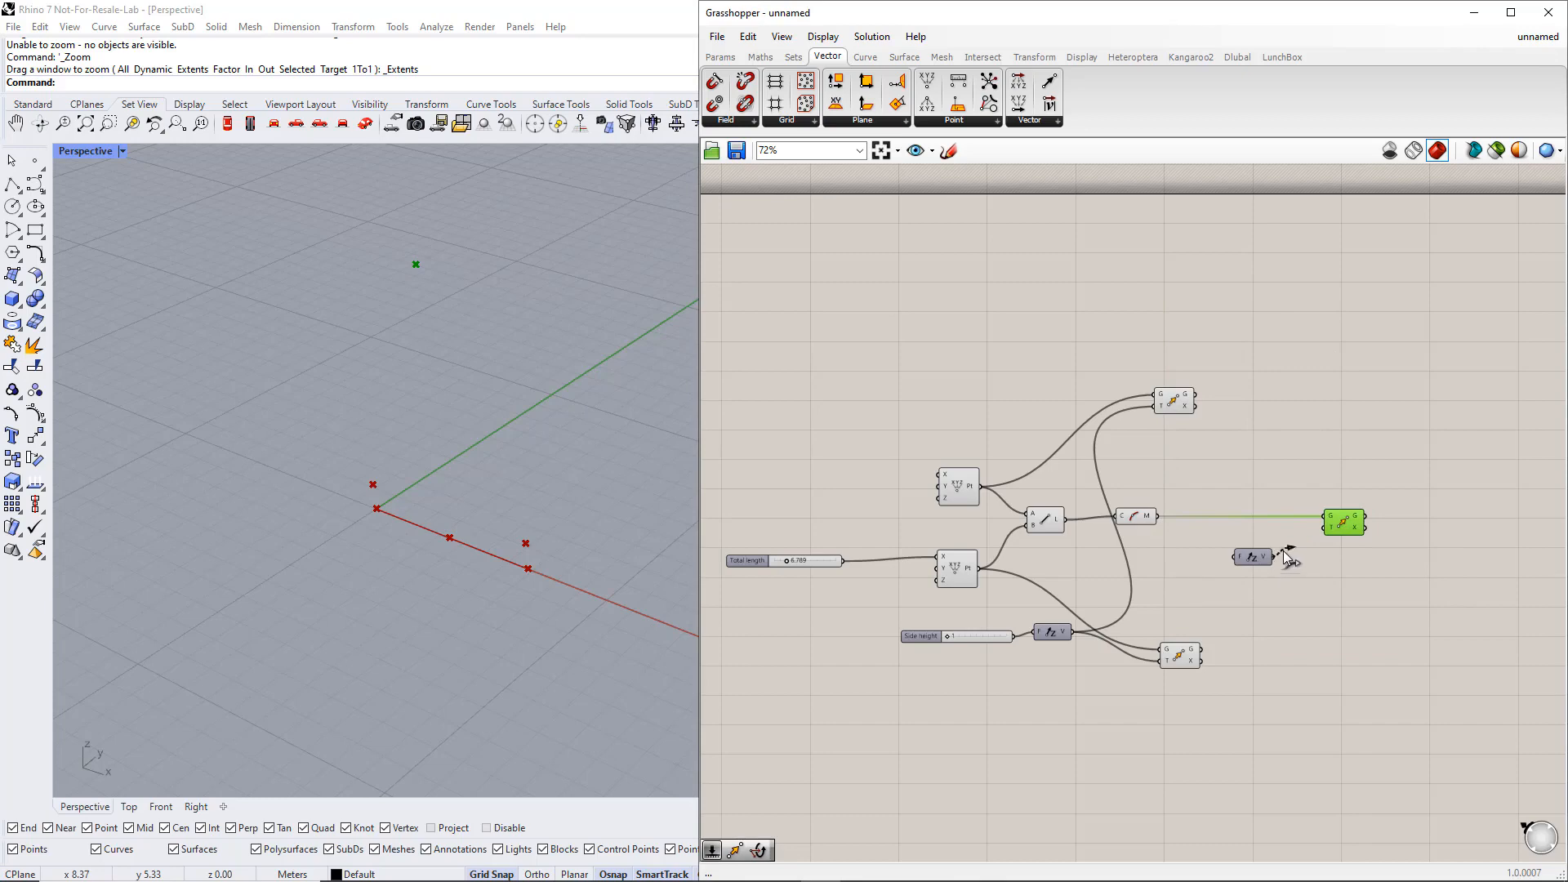
pyautogui.moveTo(1263, 565); pyautogui.dragTo(1300, 572)
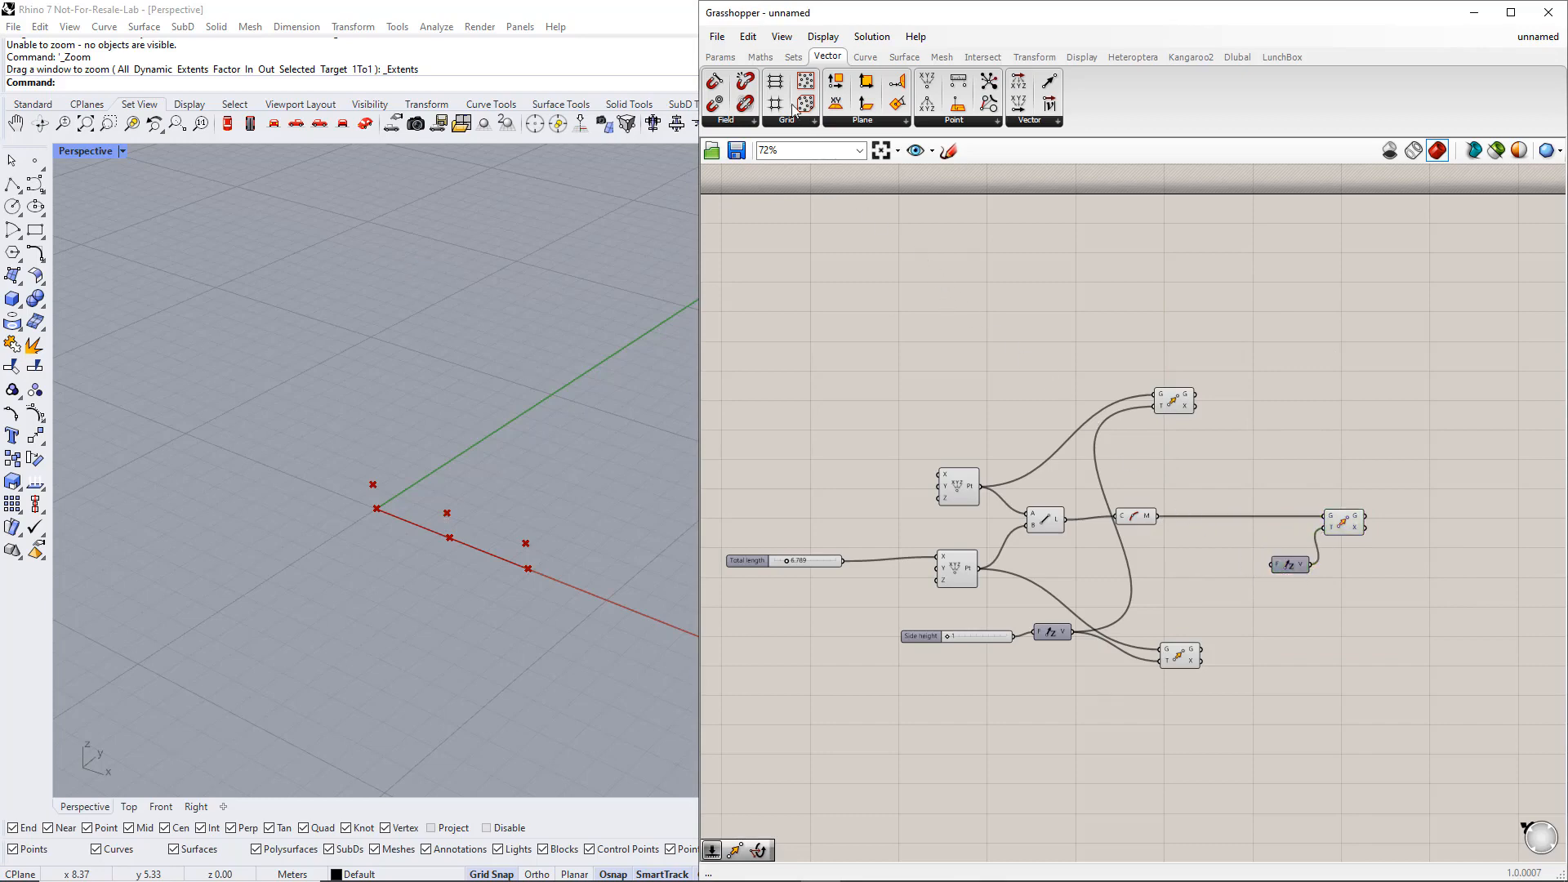
# Add an Expression component near the second Unit Z and set its expression to x+y.
pyautogui.click(760, 56)
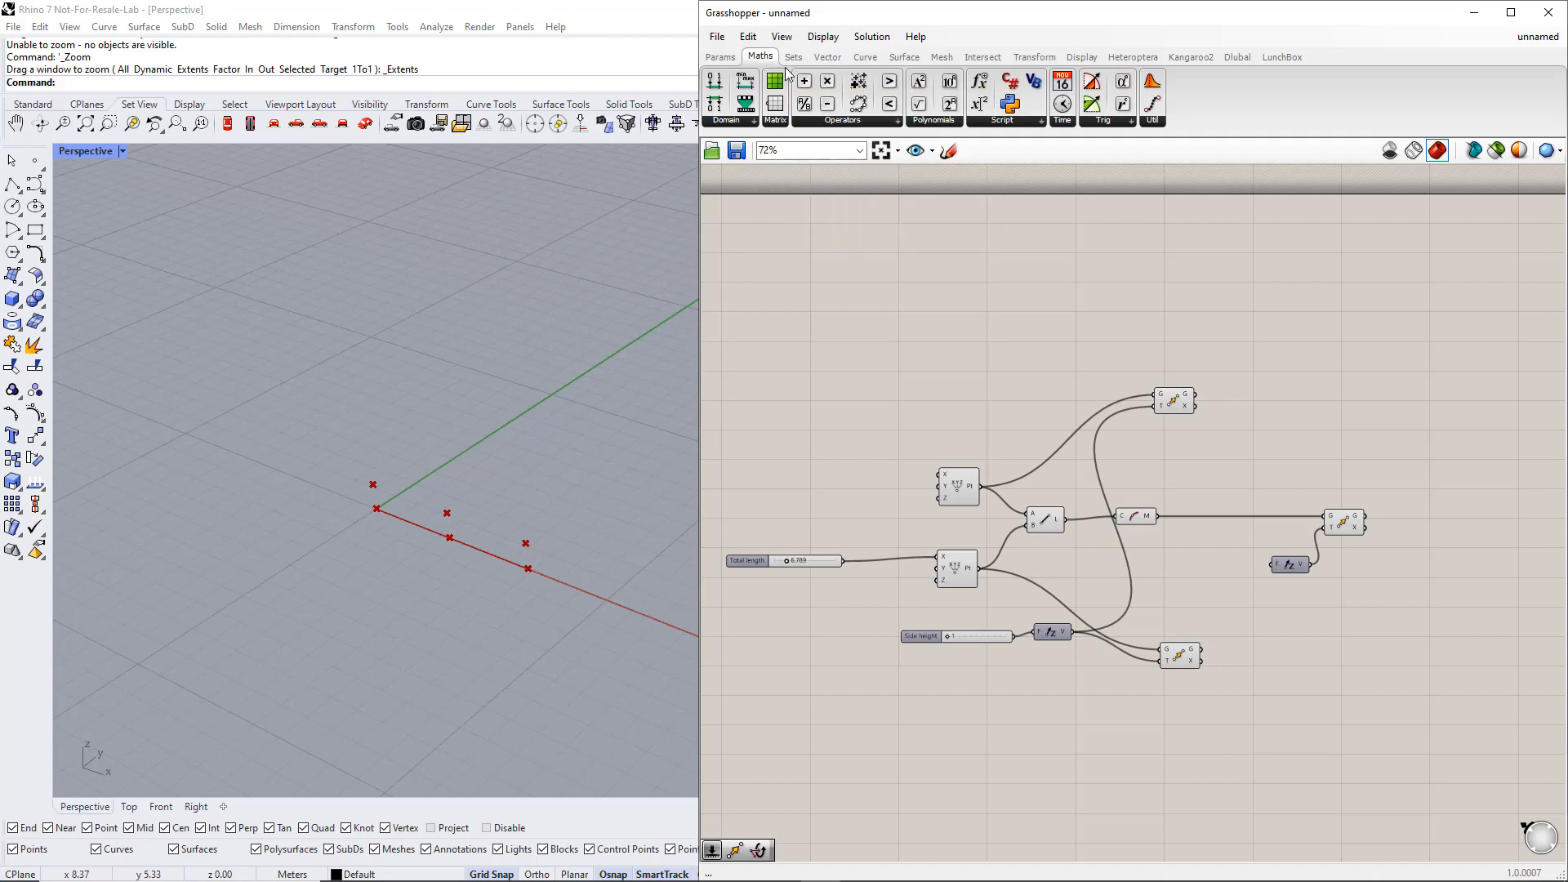
pyautogui.click(1007, 124)
pyautogui.click(1016, 175)
pyautogui.click(1221, 594)
pyautogui.doubleClick(1201, 586)
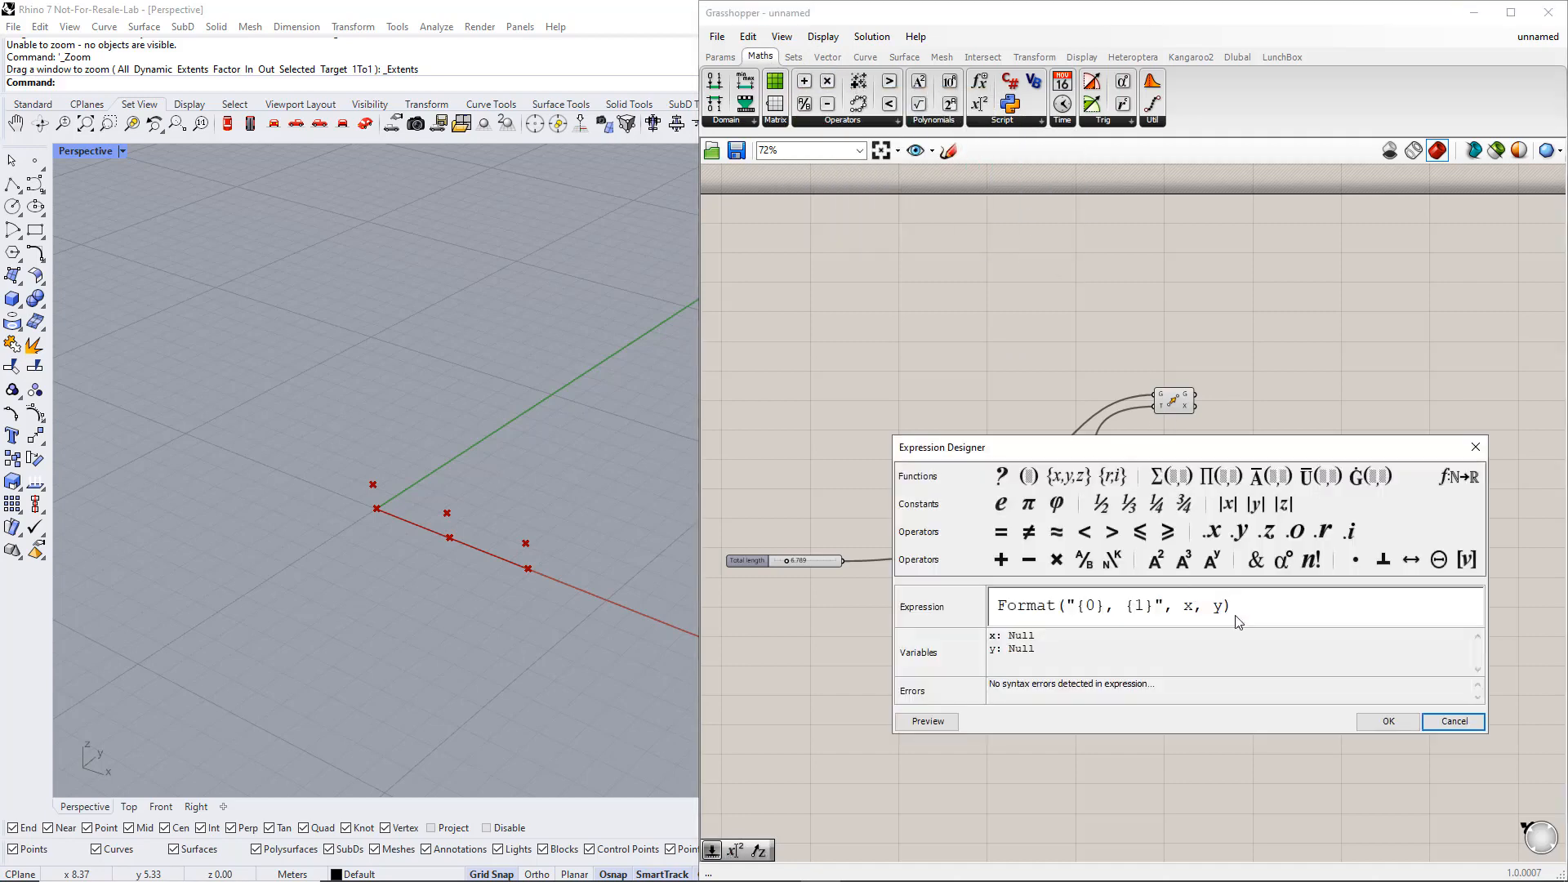
pyautogui.moveTo(1203, 611); pyautogui.dragTo(992, 620)
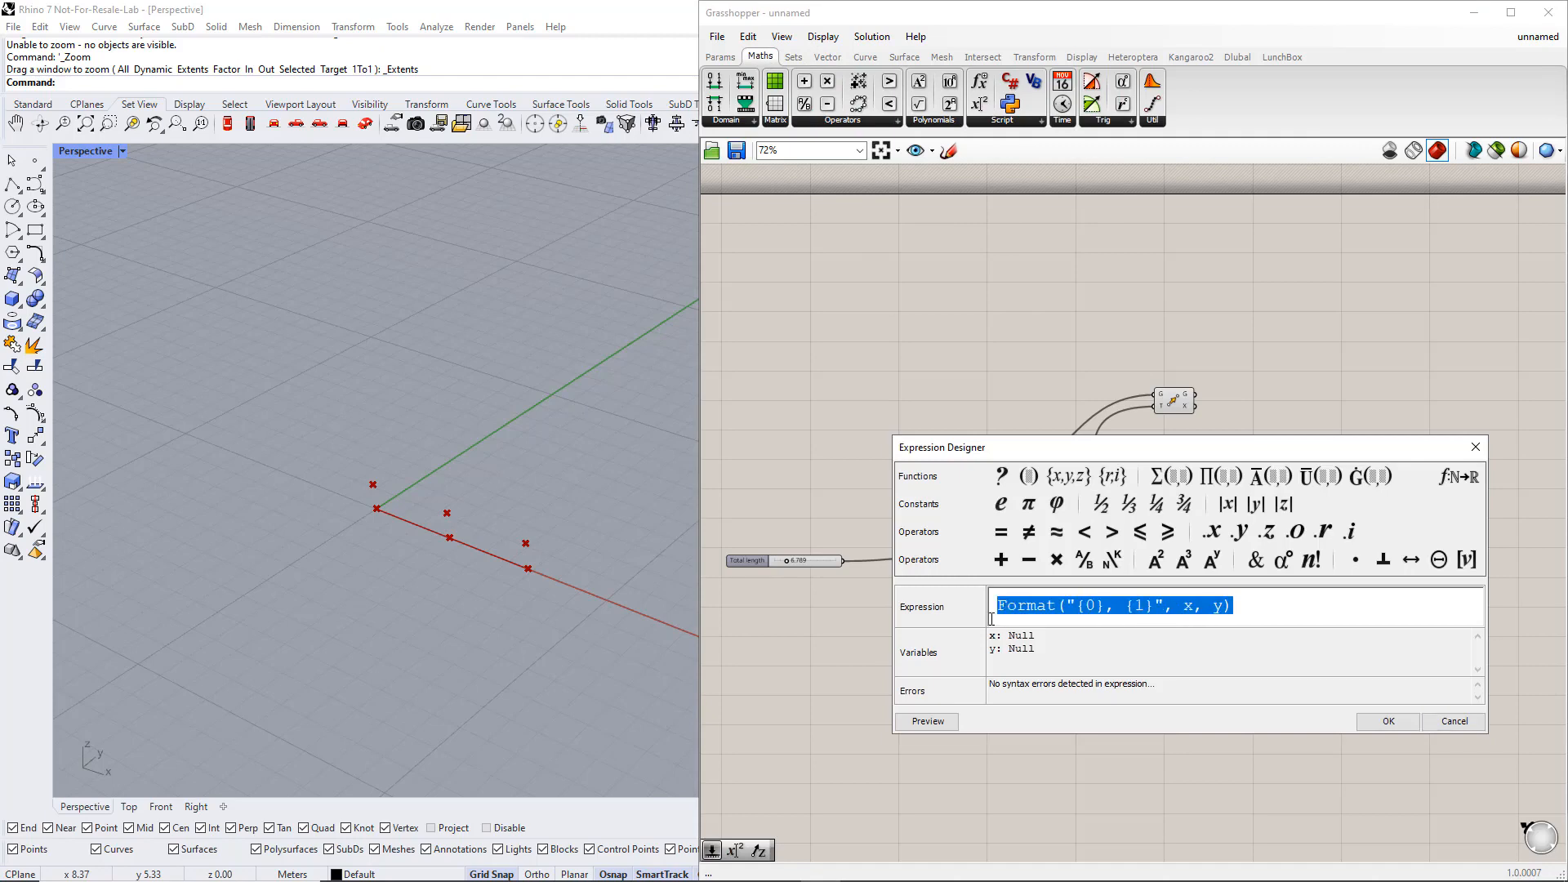
pyautogui.write('x+y')
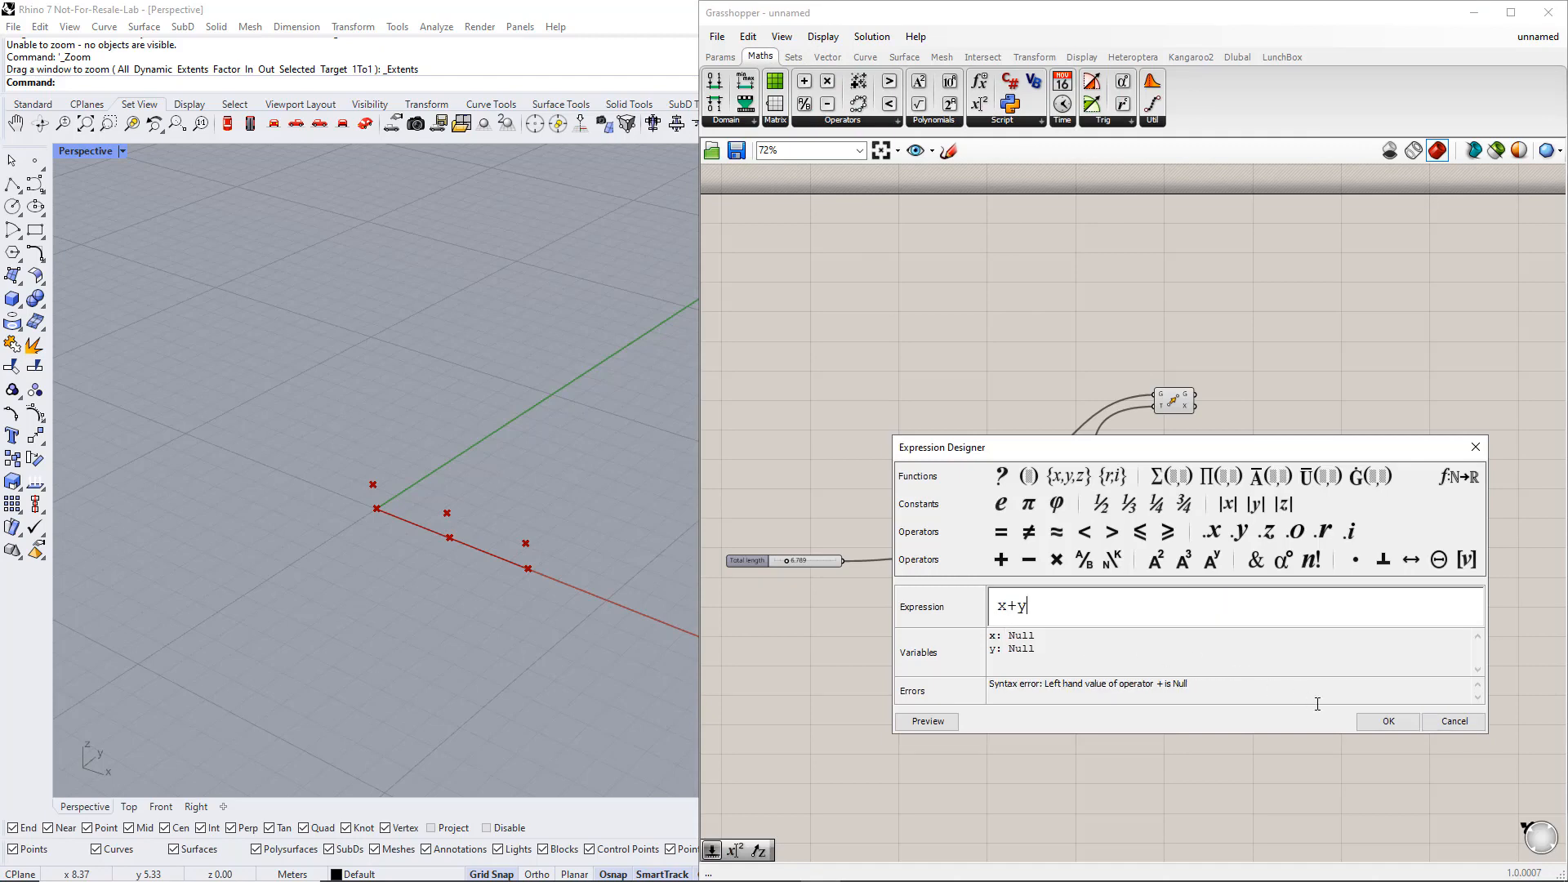
pyautogui.click(1388, 721)
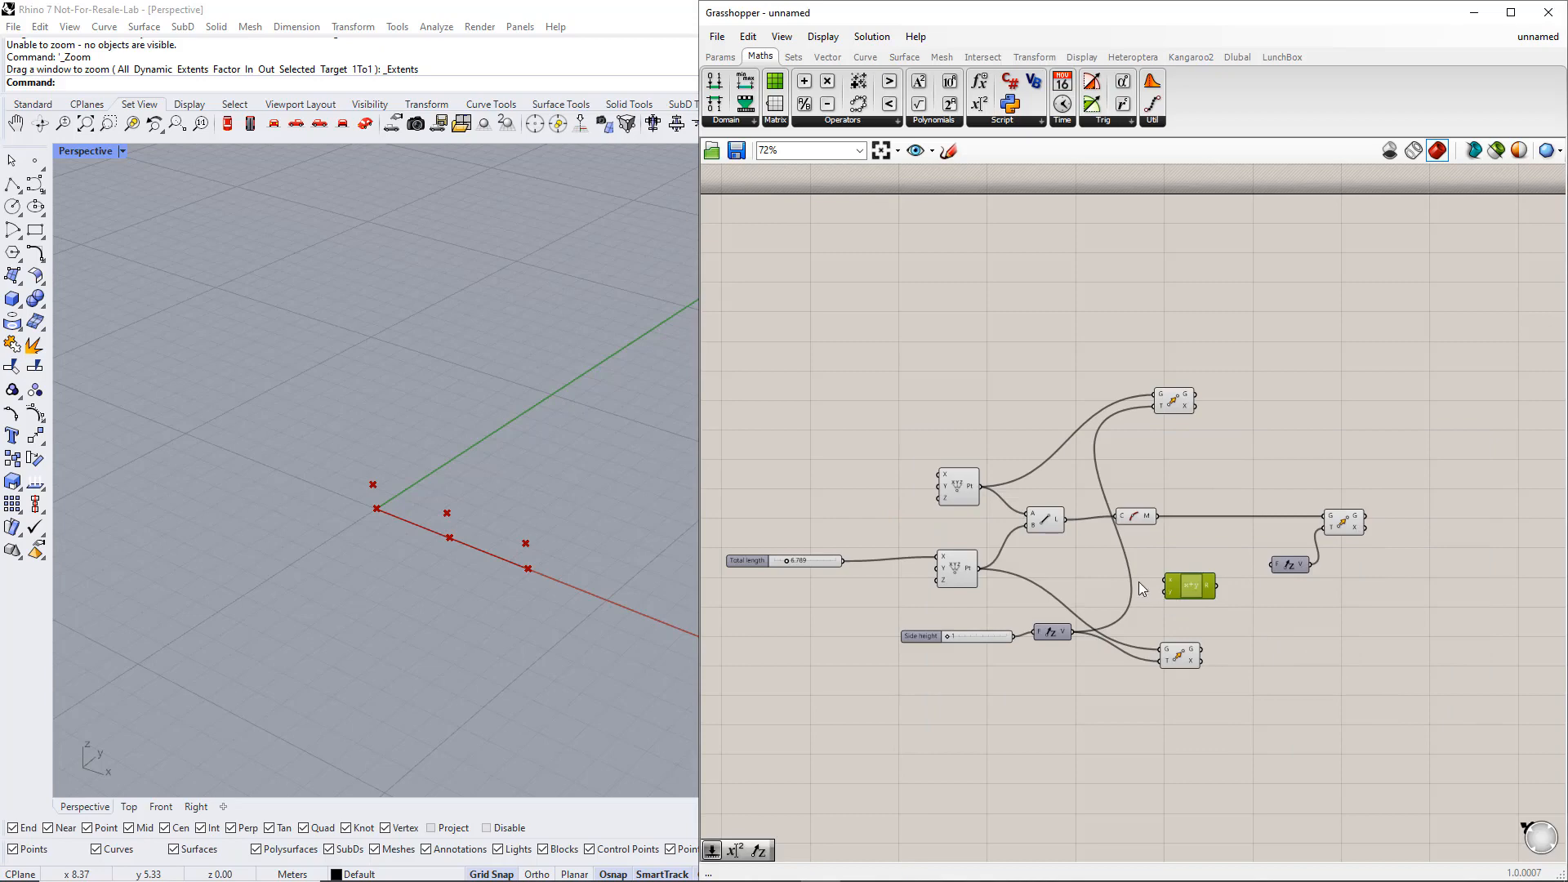
# Feed the expression with Side height as x and a new 0 to 5 slider named Apex height as y, driving the second Unit Z.
pyautogui.moveTo(1012, 635); pyautogui.dragTo(1167, 583)
pyautogui.doubleClick(1151, 619)
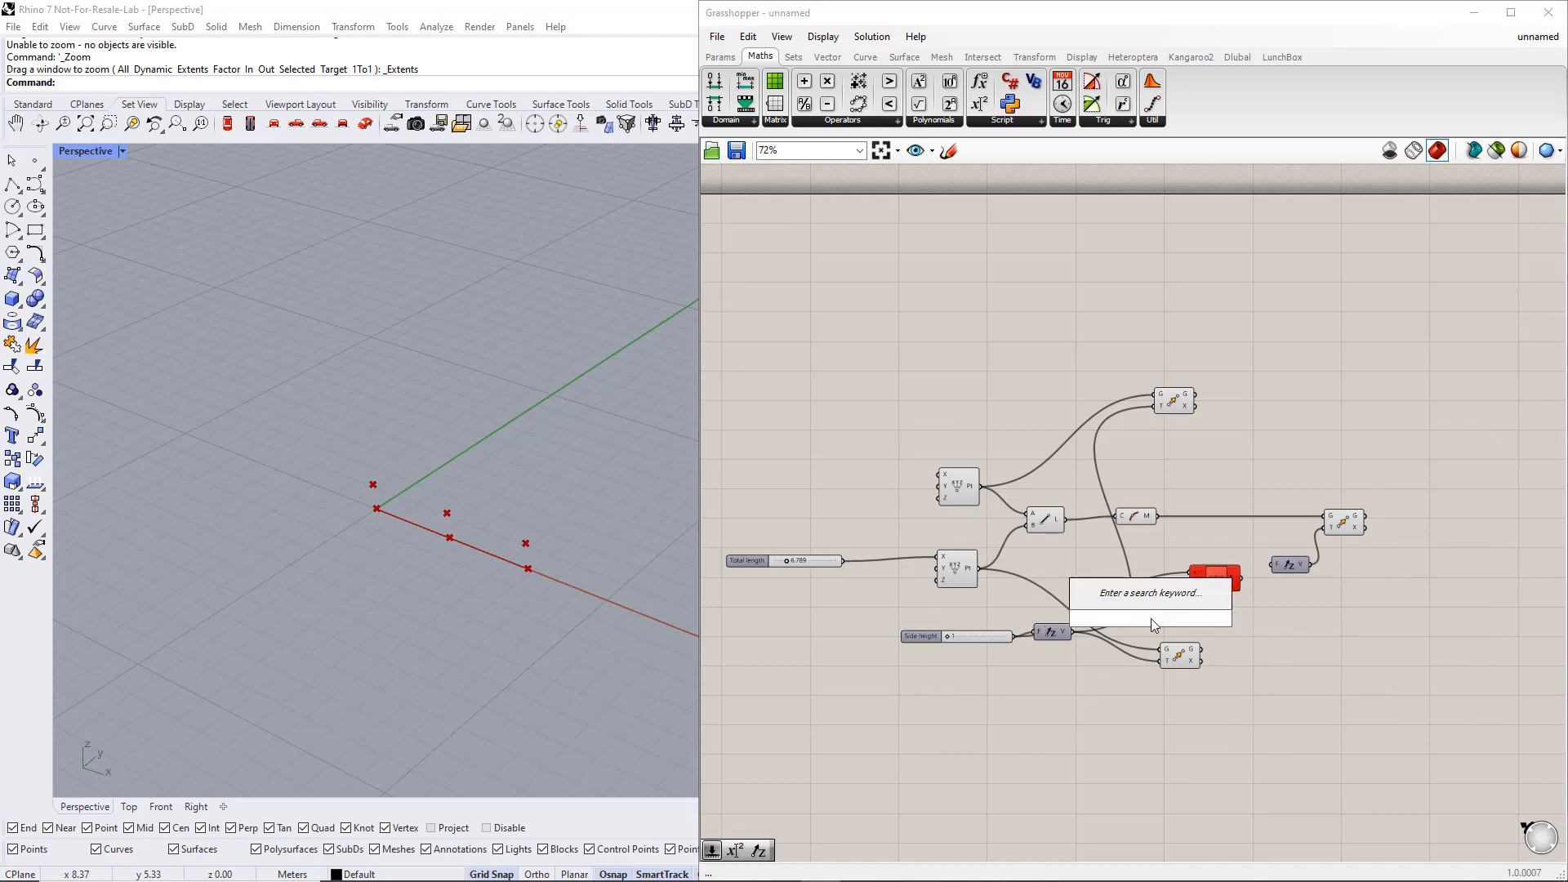
pyautogui.write('0.5')
pyautogui.press('Return')
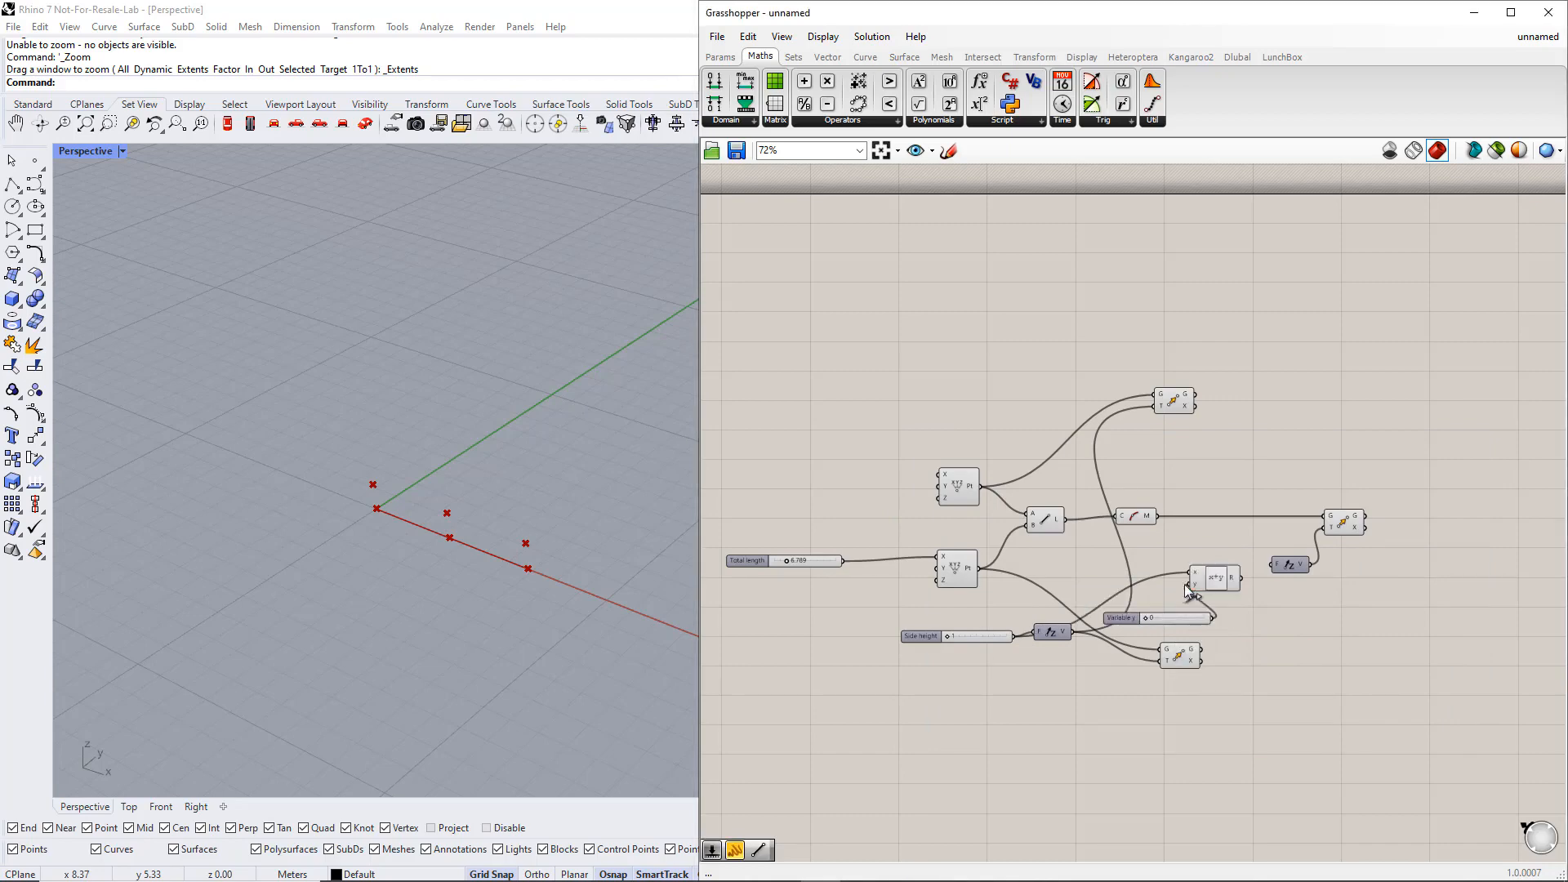
pyautogui.doubleClick(1130, 613)
pyautogui.write('x height')
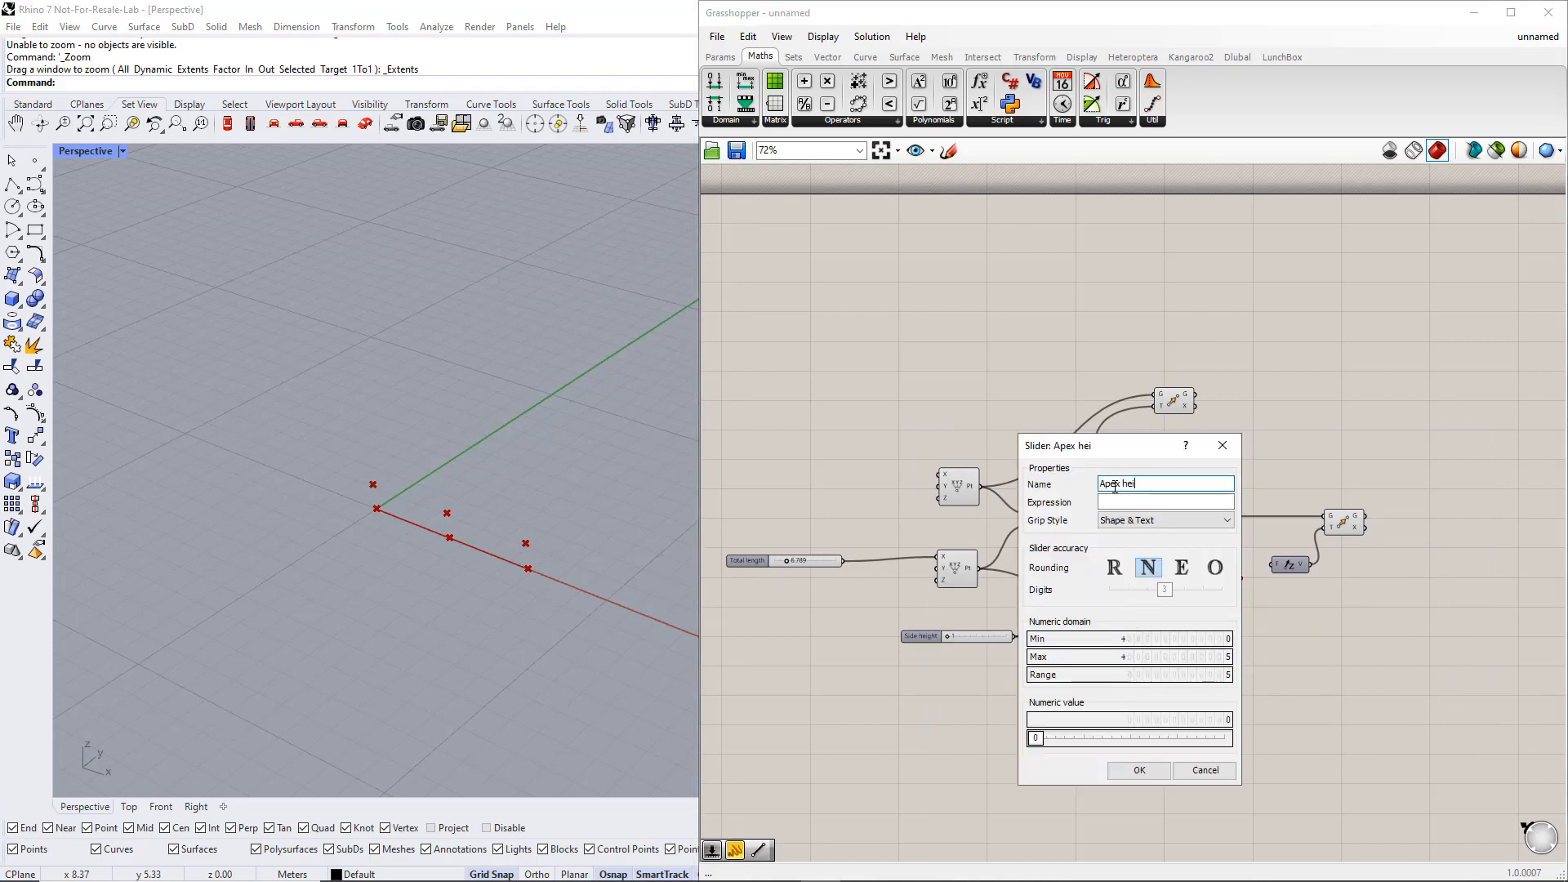
pyautogui.click(1139, 770)
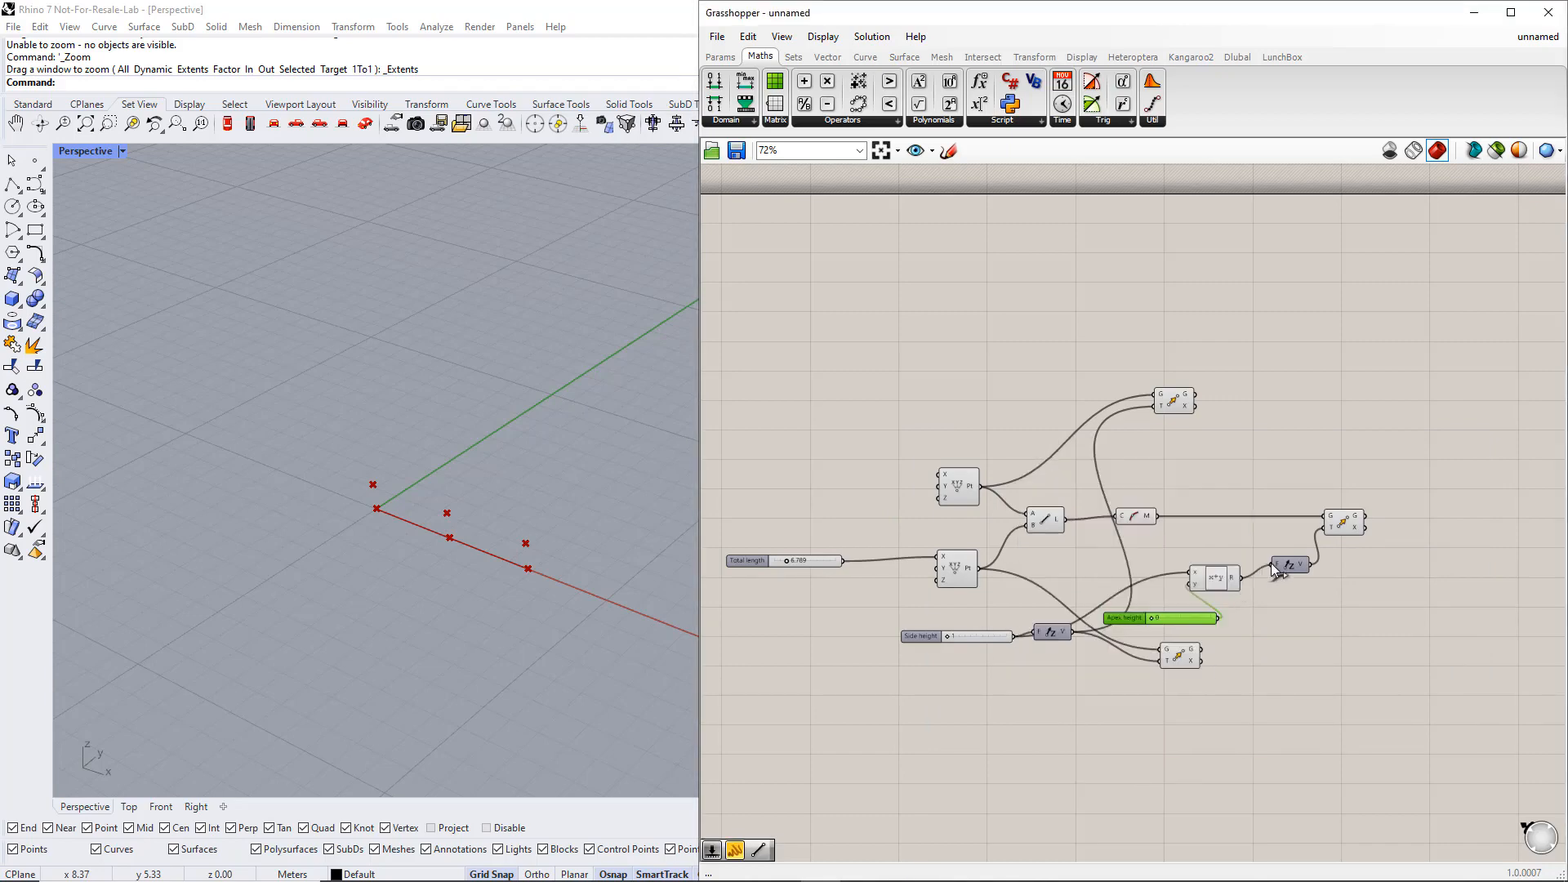
# Set the Side height slider to 2 and the Apex height slider to about 1.8.
pyautogui.moveTo(951, 635); pyautogui.dragTo(973, 634)
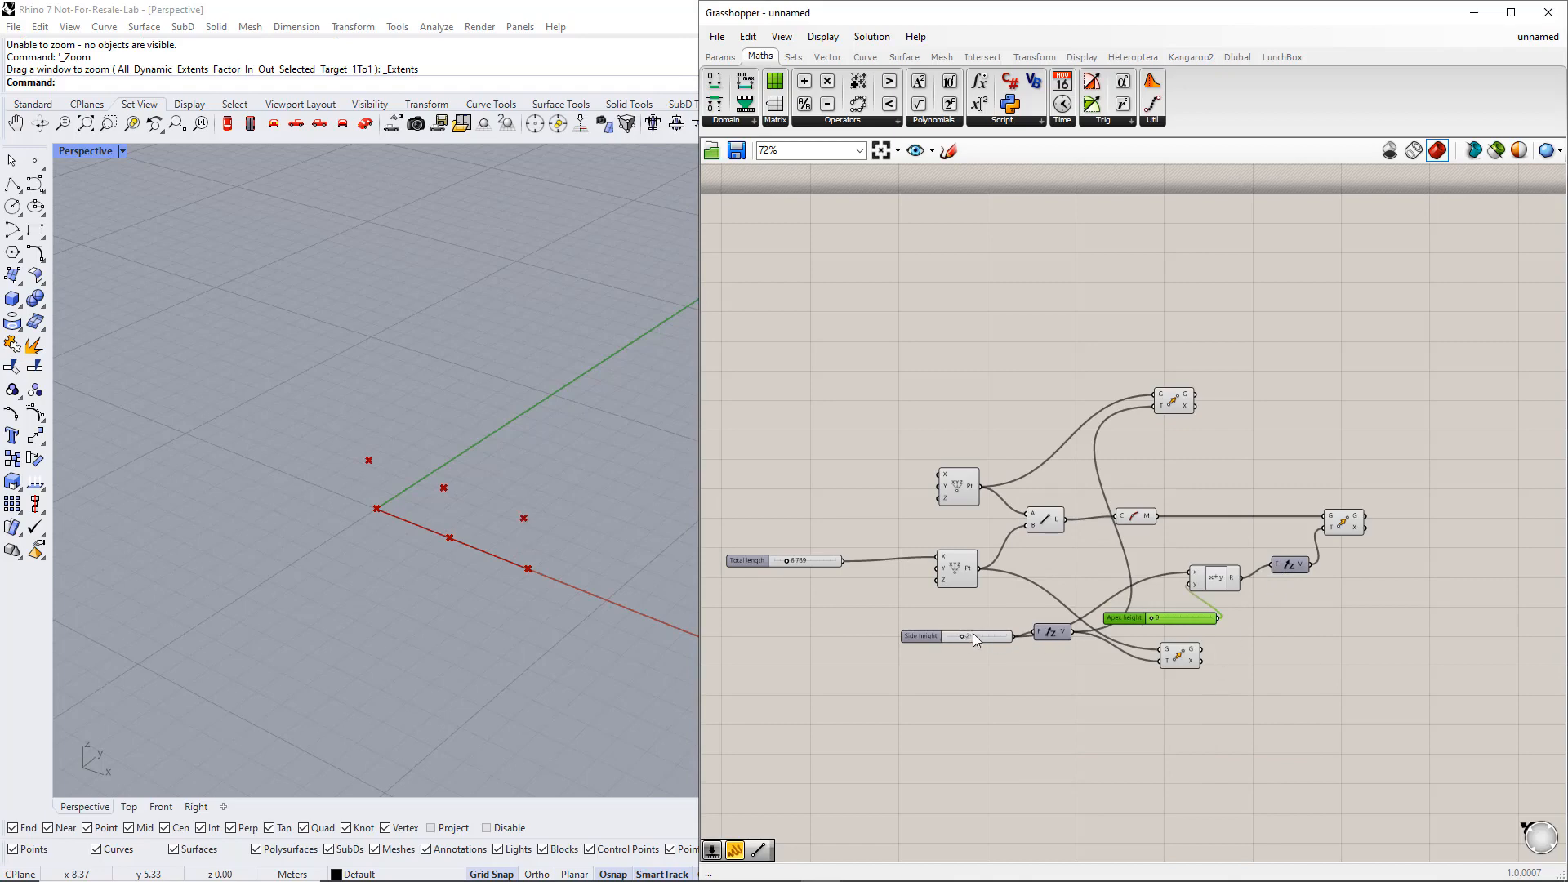
pyautogui.moveTo(1150, 621)
pyautogui.mouseDown()
pyautogui.moveTo(1205, 618)
pyautogui.moveTo(1146, 619)
pyautogui.moveTo(1196, 618)
pyautogui.moveTo(1164, 623)
pyautogui.moveTo(1177, 623)
pyautogui.mouseUp()
pyautogui.rightClick(1144, 619)
pyautogui.moveTo(1226, 666)
pyautogui.click(1340, 668)
pyautogui.click(1264, 637)
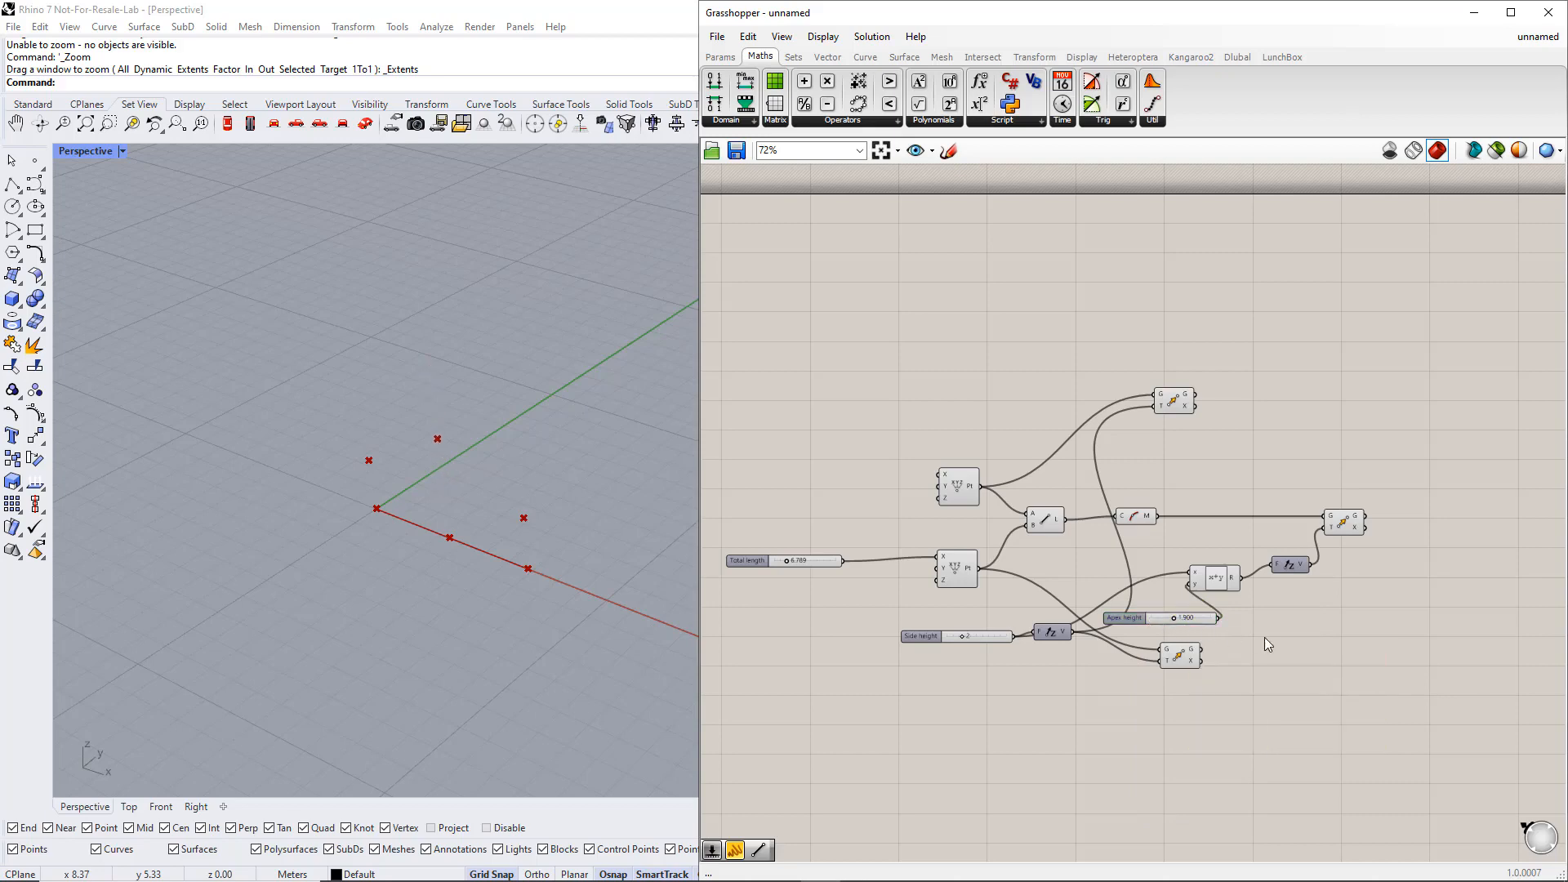
# Rearrange the three Move components into one vertical column beyond the other components, with the midpoint Move in the middle.
pyautogui.moveTo(1178, 406); pyautogui.dragTo(1341, 380)
pyautogui.moveTo(1352, 518); pyautogui.dragTo(1362, 470)
pyautogui.moveTo(1340, 380); pyautogui.dragTo(1388, 384)
pyautogui.click(1366, 479)
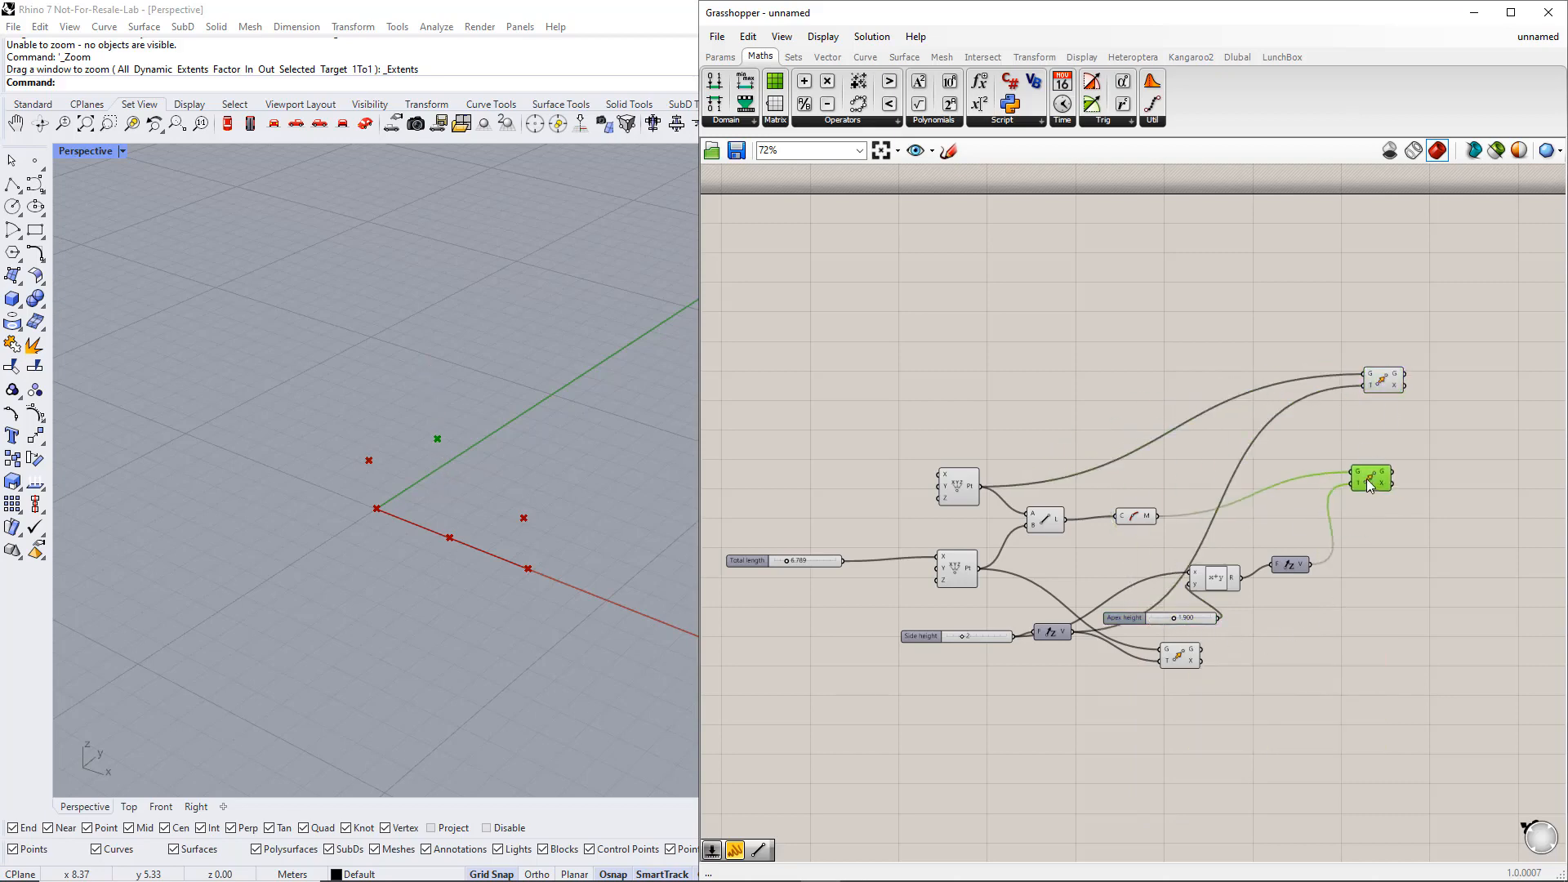
pyautogui.moveTo(1176, 664); pyautogui.dragTo(1383, 632)
pyautogui.moveTo(1424, 665); pyautogui.dragTo(1248, 670, button='right')
pyautogui.click(1326, 425)
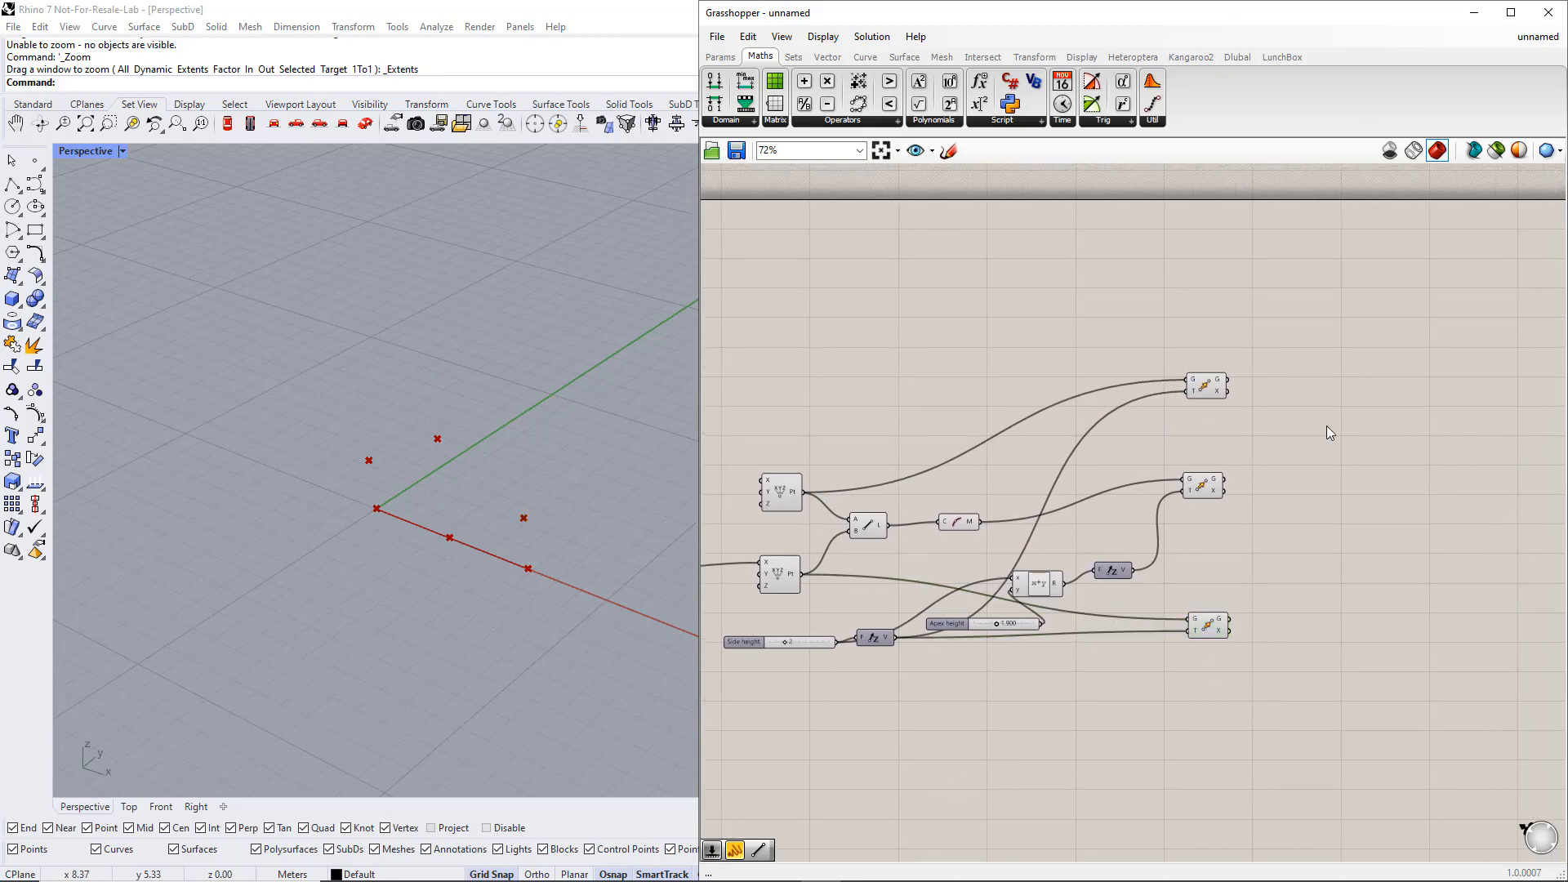
# Add a Line component connecting the upper Move's moved point to the midpoint Move's apex point.
pyautogui.doubleClick(1331, 366)
pyautogui.write('line')
pyautogui.press('Return')
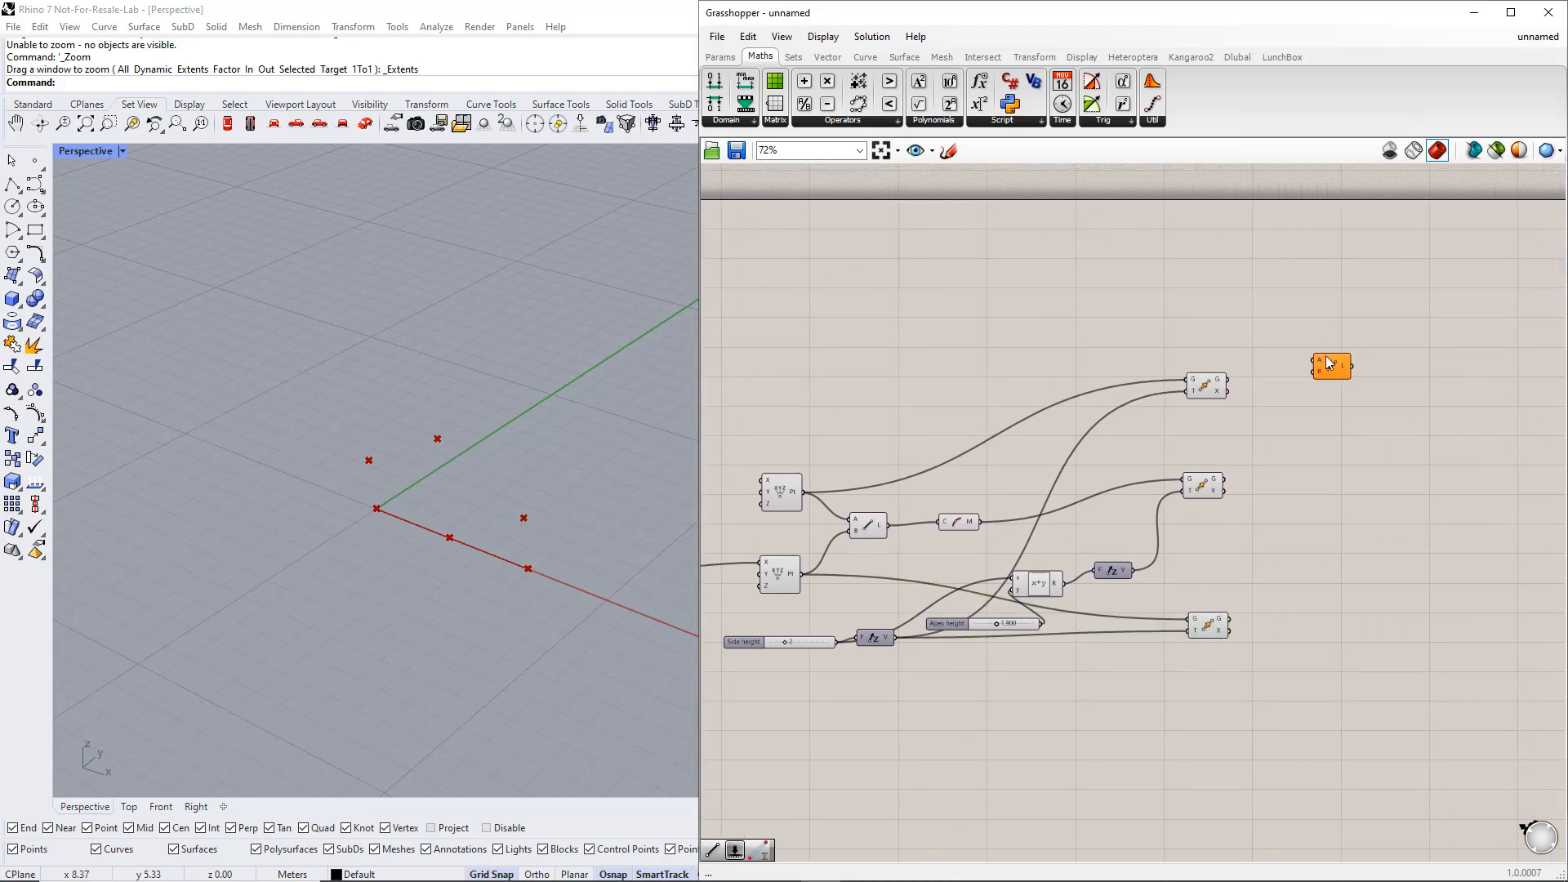
pyautogui.click(1205, 389)
pyautogui.click(1203, 489)
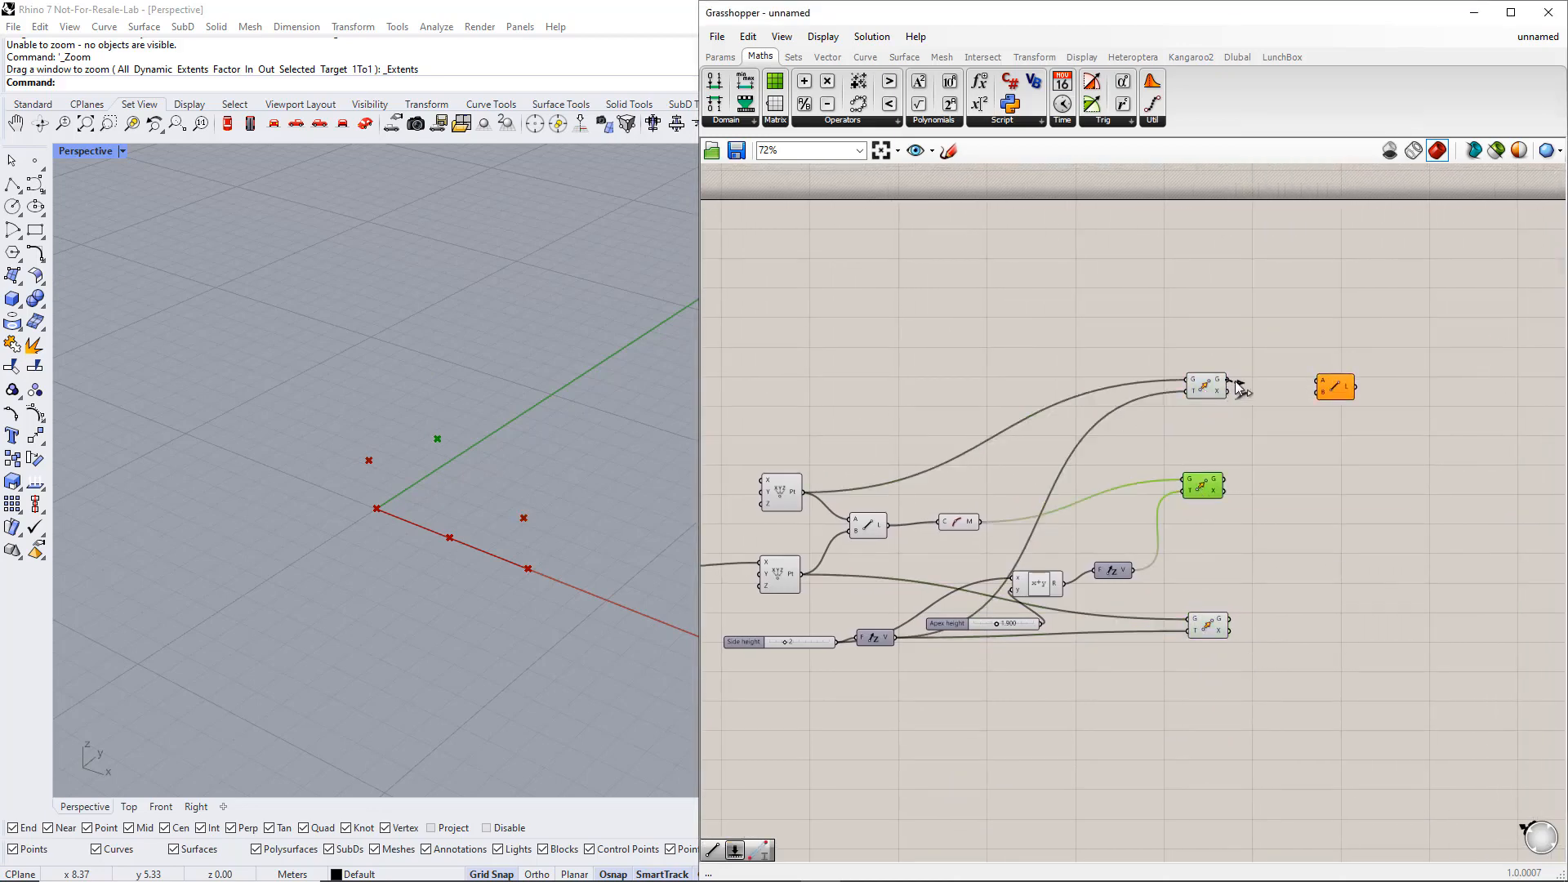
pyautogui.moveTo(1228, 380); pyautogui.dragTo(1318, 380)
pyautogui.moveTo(1227, 480); pyautogui.dragTo(1318, 393)
# Add a second Line component connecting the apex point to the lower Move's moved point.
pyautogui.doubleClick(1335, 462)
pyautogui.write('line')
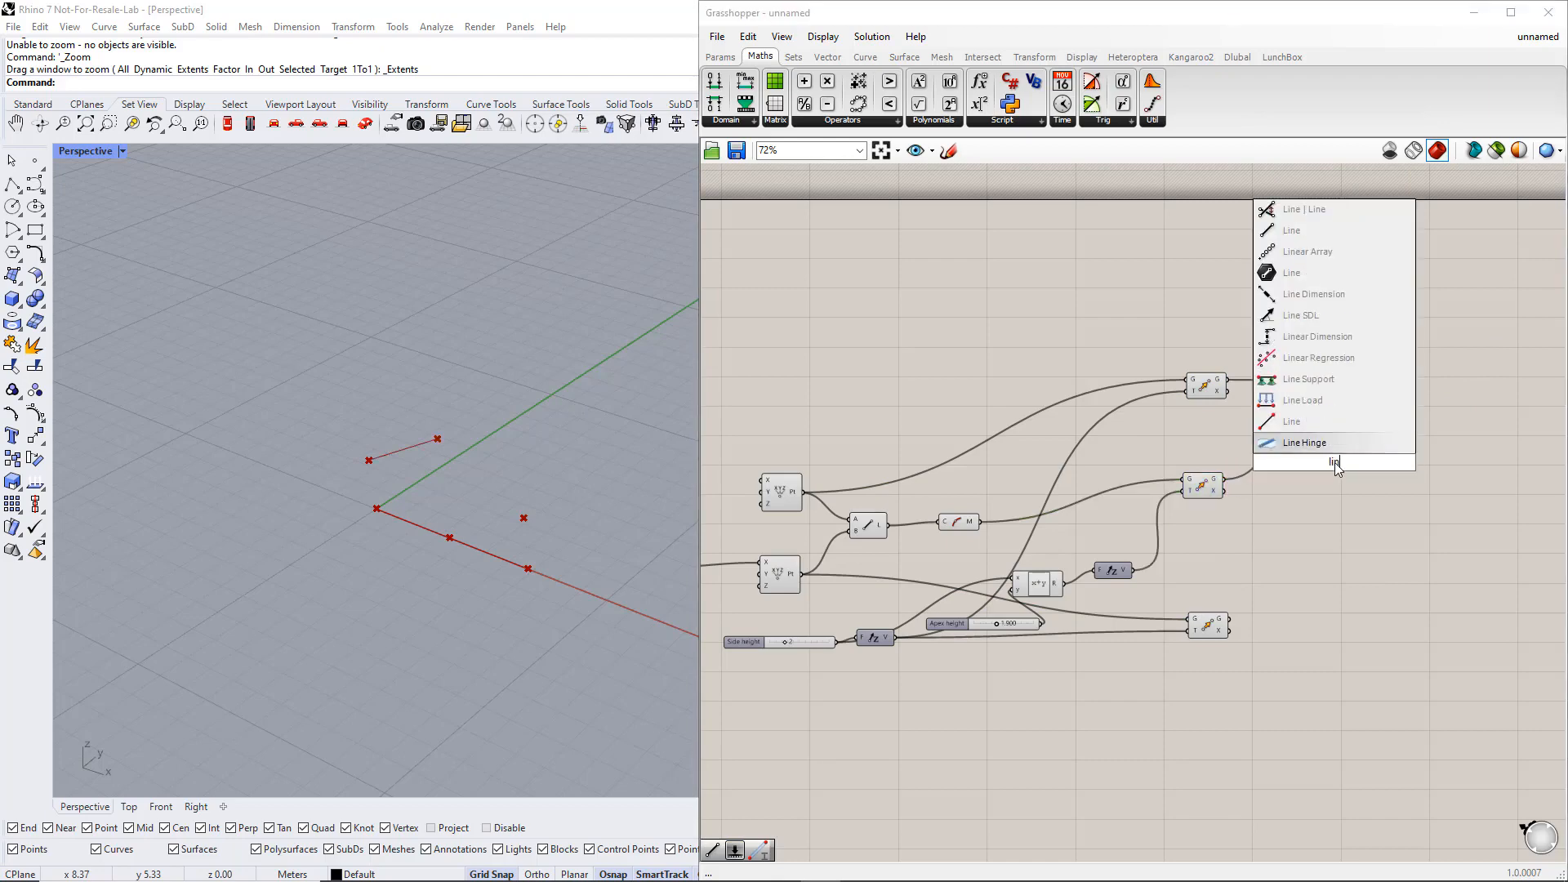
pyautogui.press('Return')
pyautogui.click(1204, 487)
pyautogui.moveTo(1226, 479); pyautogui.dragTo(1342, 473)
pyautogui.click(1353, 548)
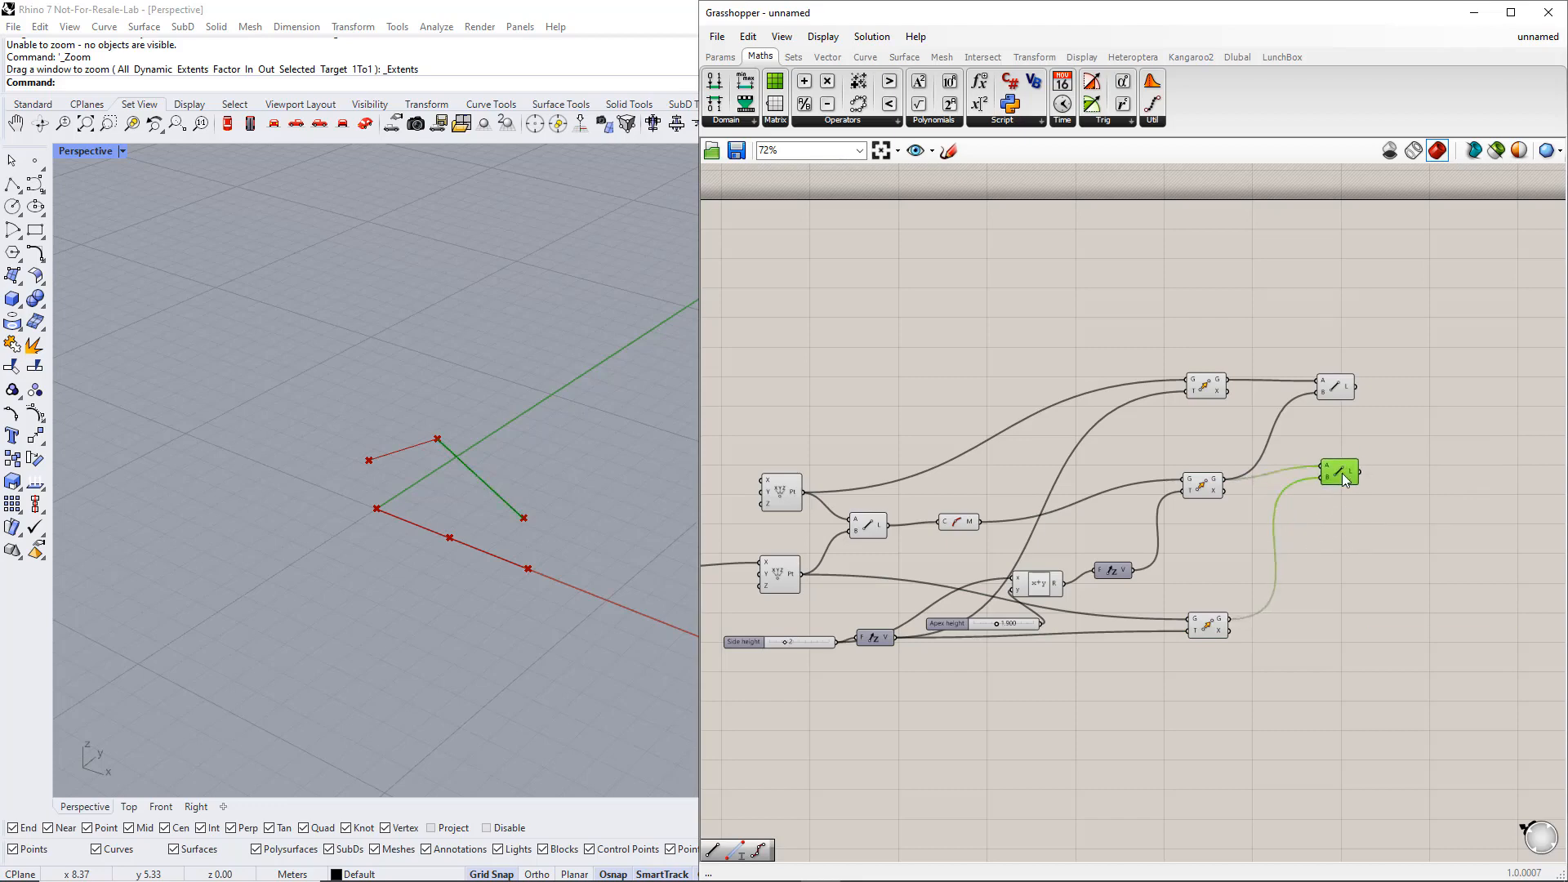
# Add a third Line component connecting the first base point to the base line's midpoint.
pyautogui.doubleClick(1345, 517)
pyautogui.write('line')
pyautogui.press('Return')
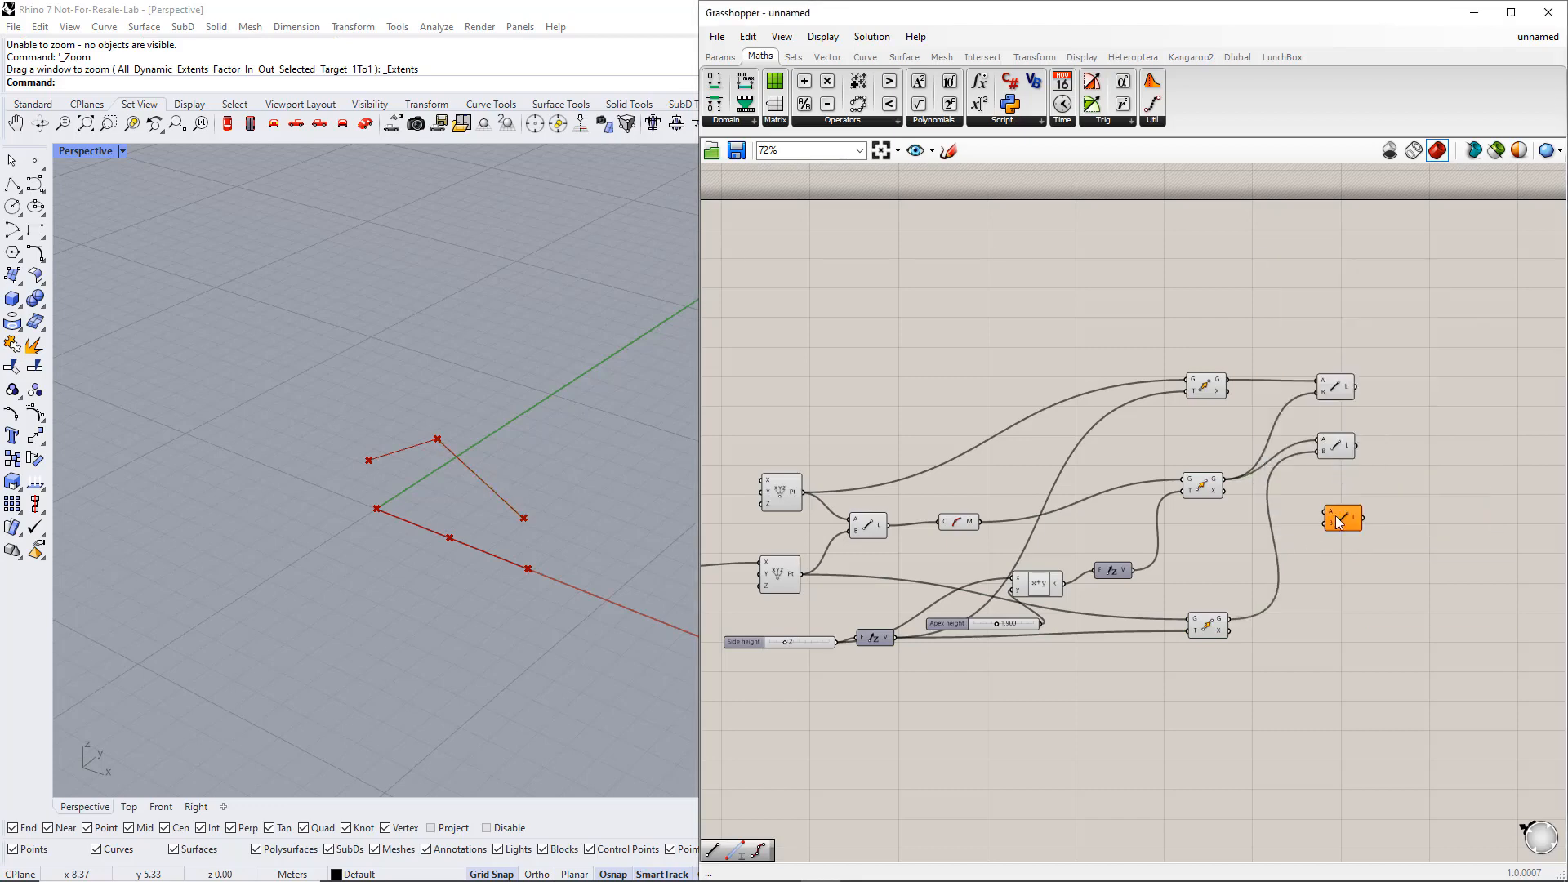
pyautogui.click(781, 492)
pyautogui.moveTo(803, 492); pyautogui.dragTo(1318, 506)
pyautogui.click(957, 521)
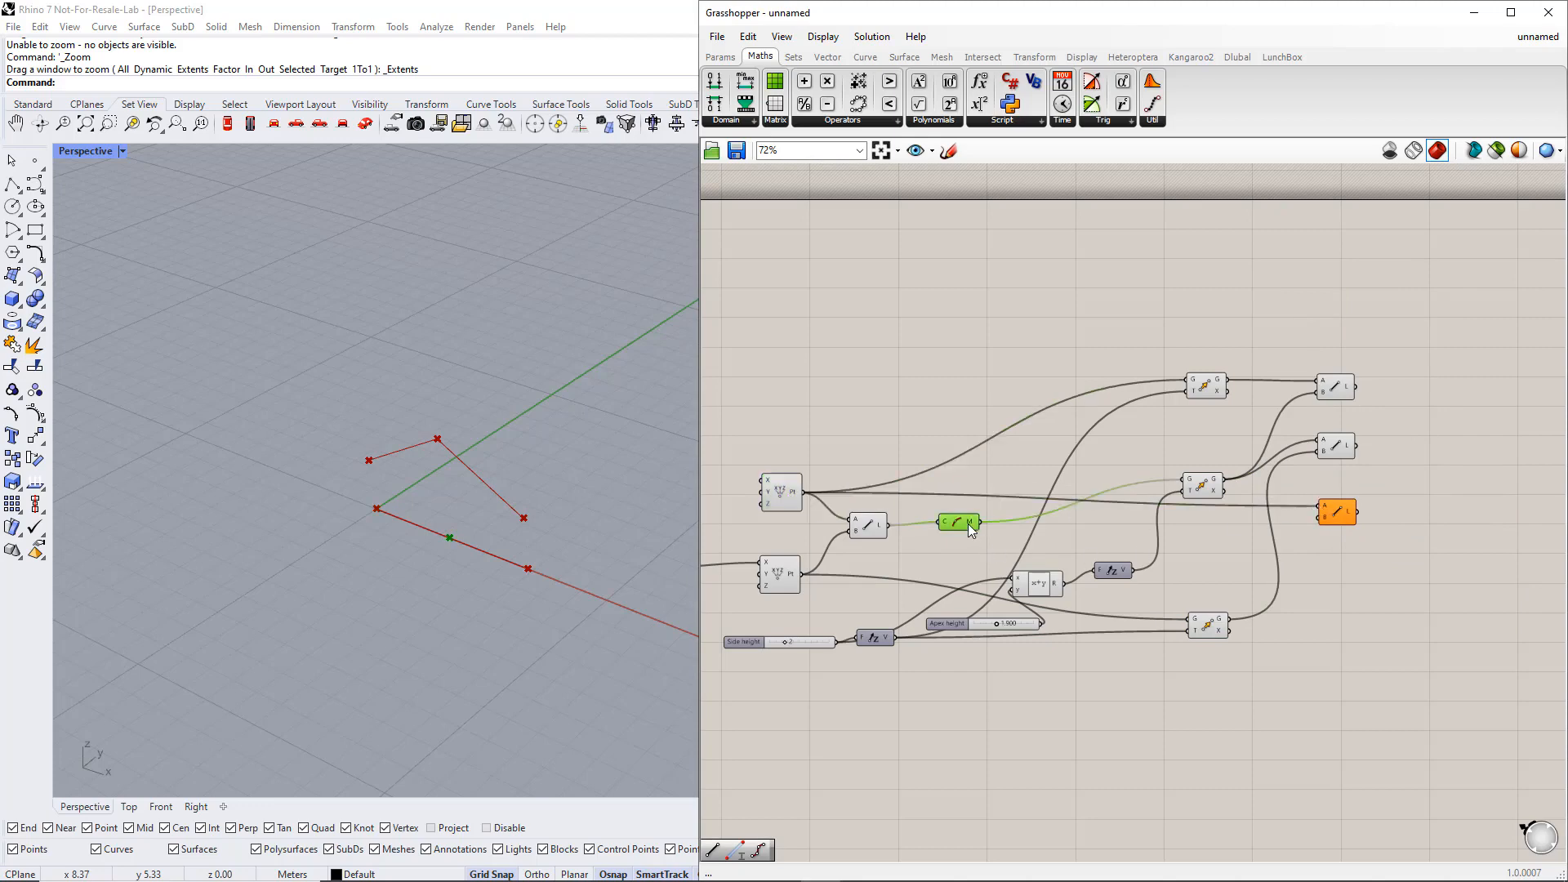
pyautogui.moveTo(980, 522); pyautogui.dragTo(1317, 520)
# Add a fourth Line component between the base line's midpoint and the second base point.
pyautogui.doubleClick(1338, 566)
pyautogui.write('line')
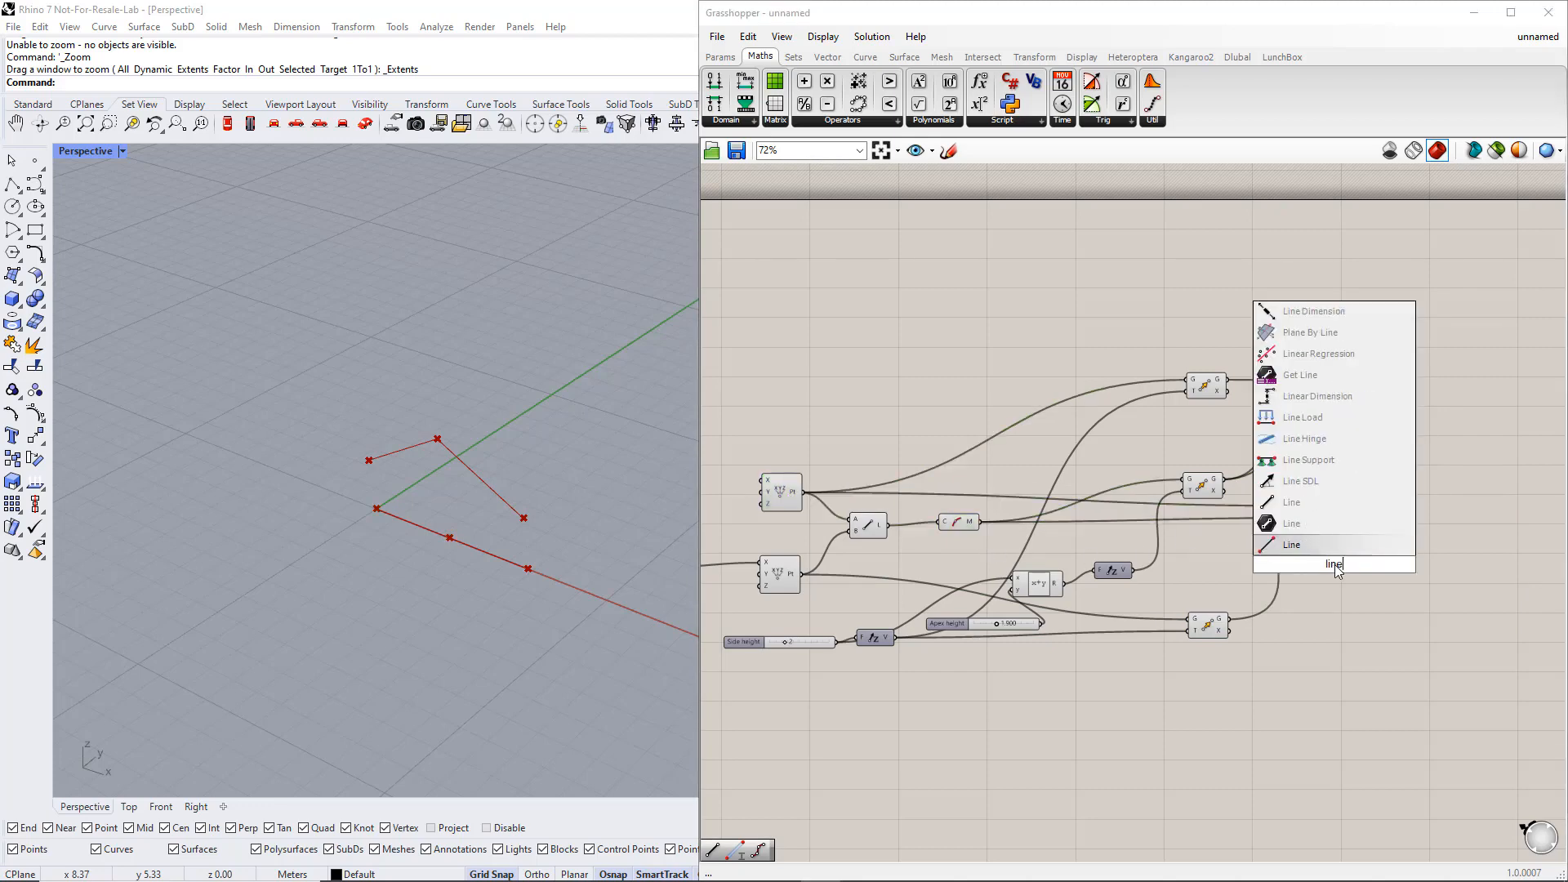
pyautogui.press('Return')
pyautogui.click(963, 525)
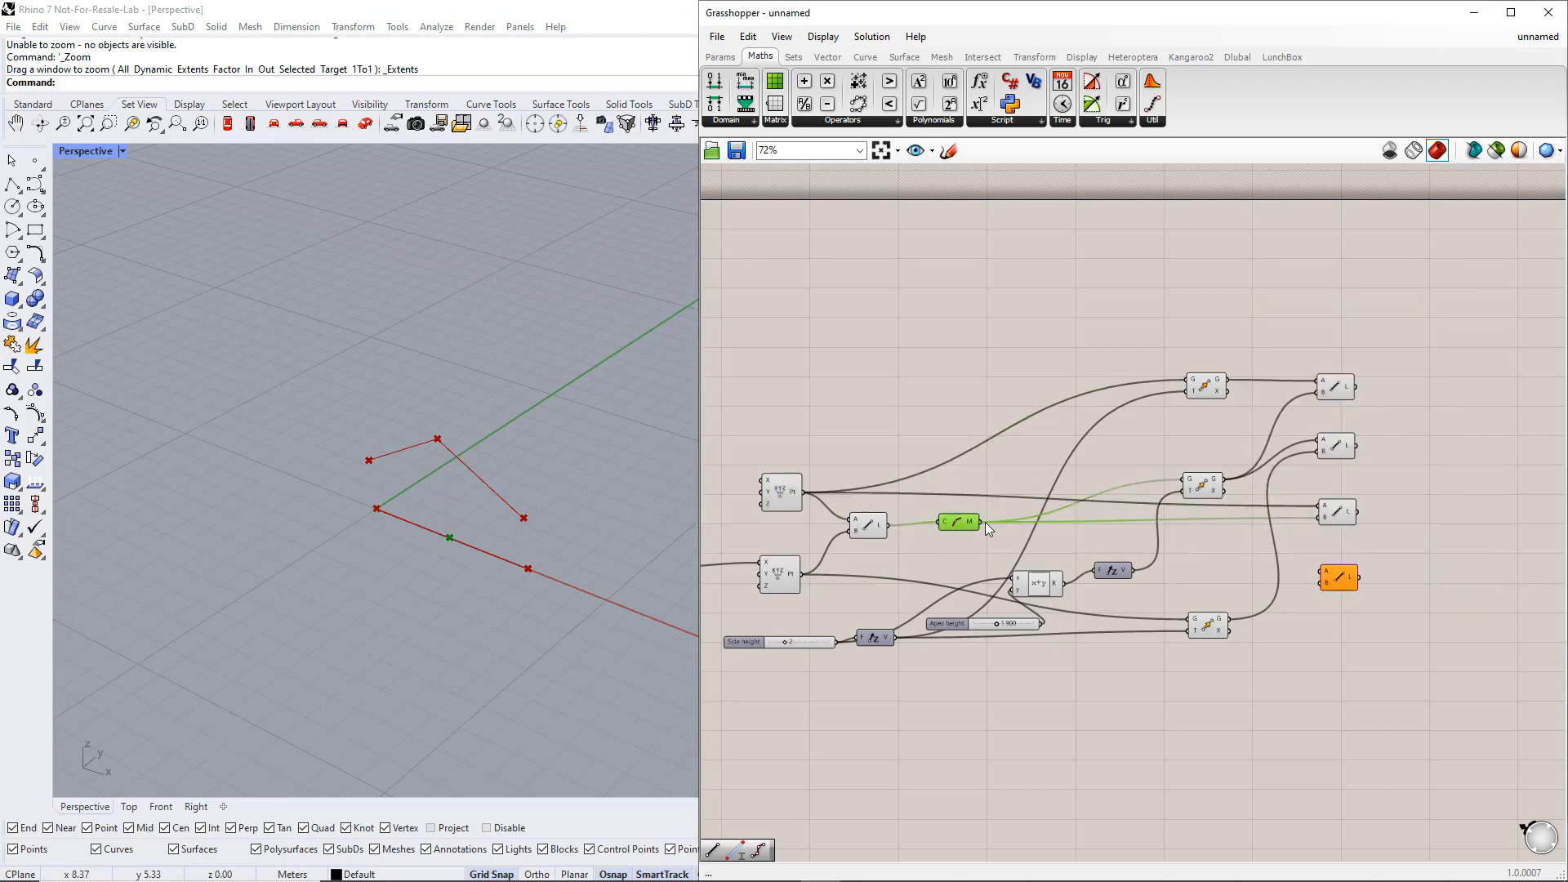
pyautogui.moveTo(983, 522); pyautogui.dragTo(1321, 582)
pyautogui.click(1060, 557)
pyautogui.click(777, 578)
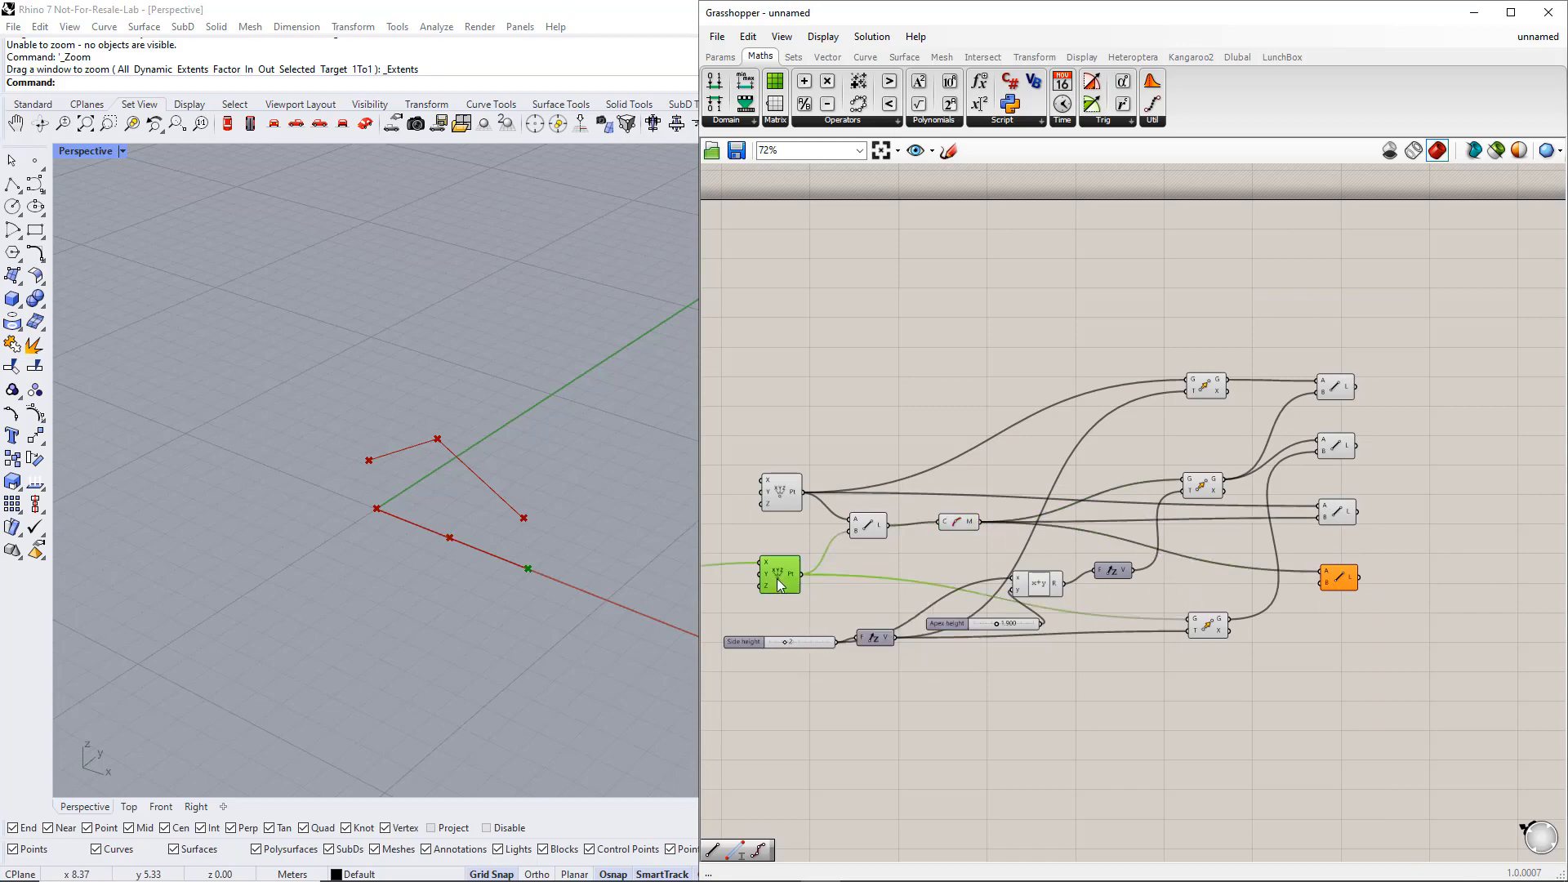
pyautogui.moveTo(801, 575); pyautogui.dragTo(1323, 572)
pyautogui.moveTo(1397, 611); pyautogui.dragTo(1330, 371)
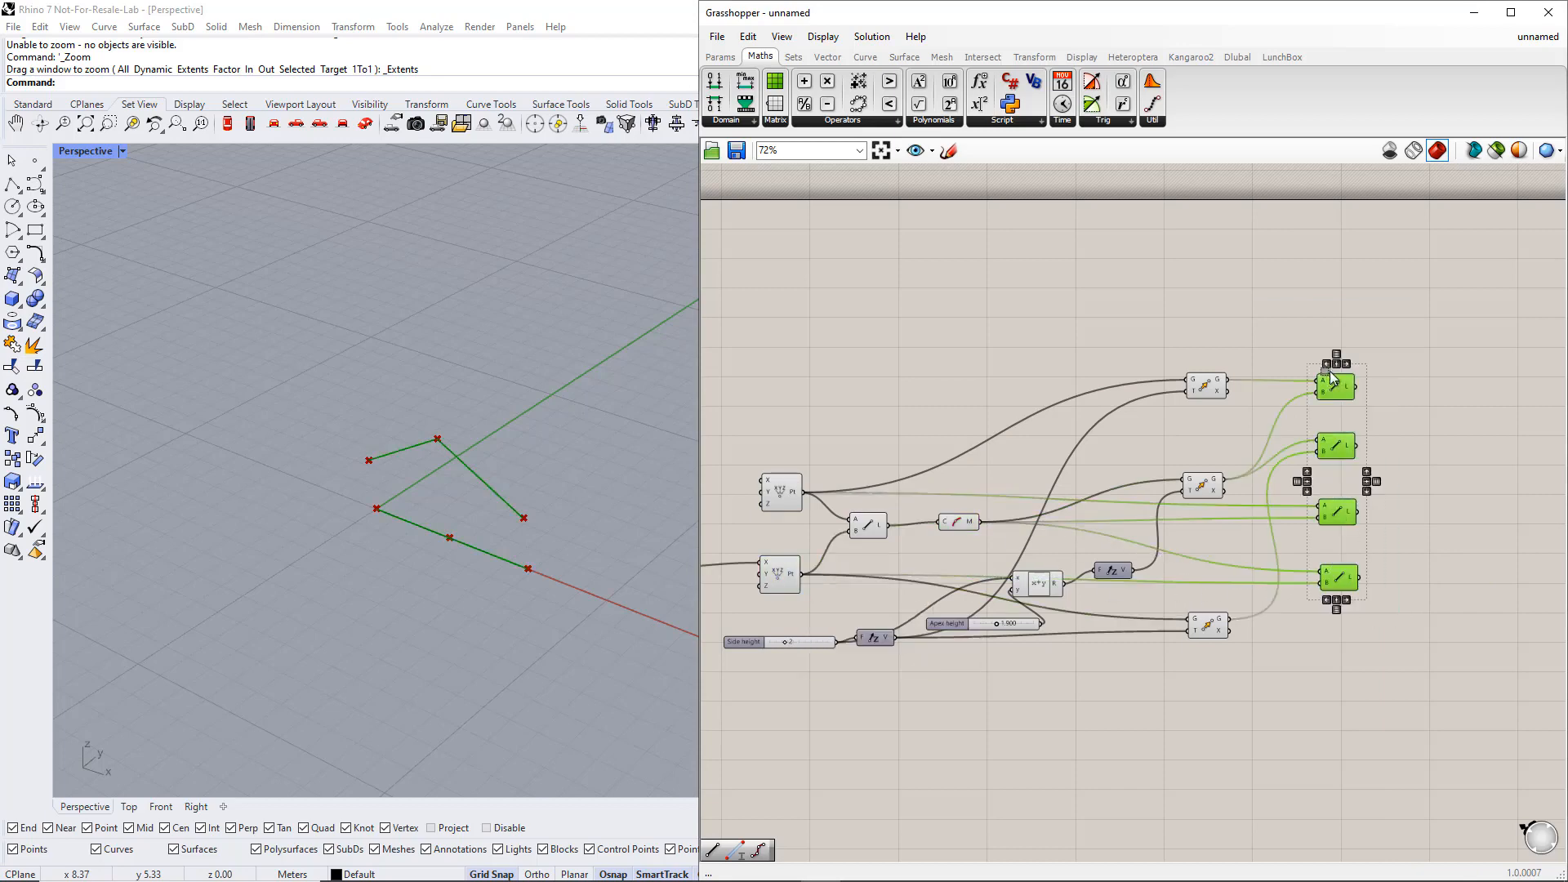
pyautogui.click(1438, 467)
# Add a Divide Curve component and feed it the uppermost Line component's output as its curve.
pyautogui.moveTo(1438, 468); pyautogui.dragTo(1301, 532, button='right')
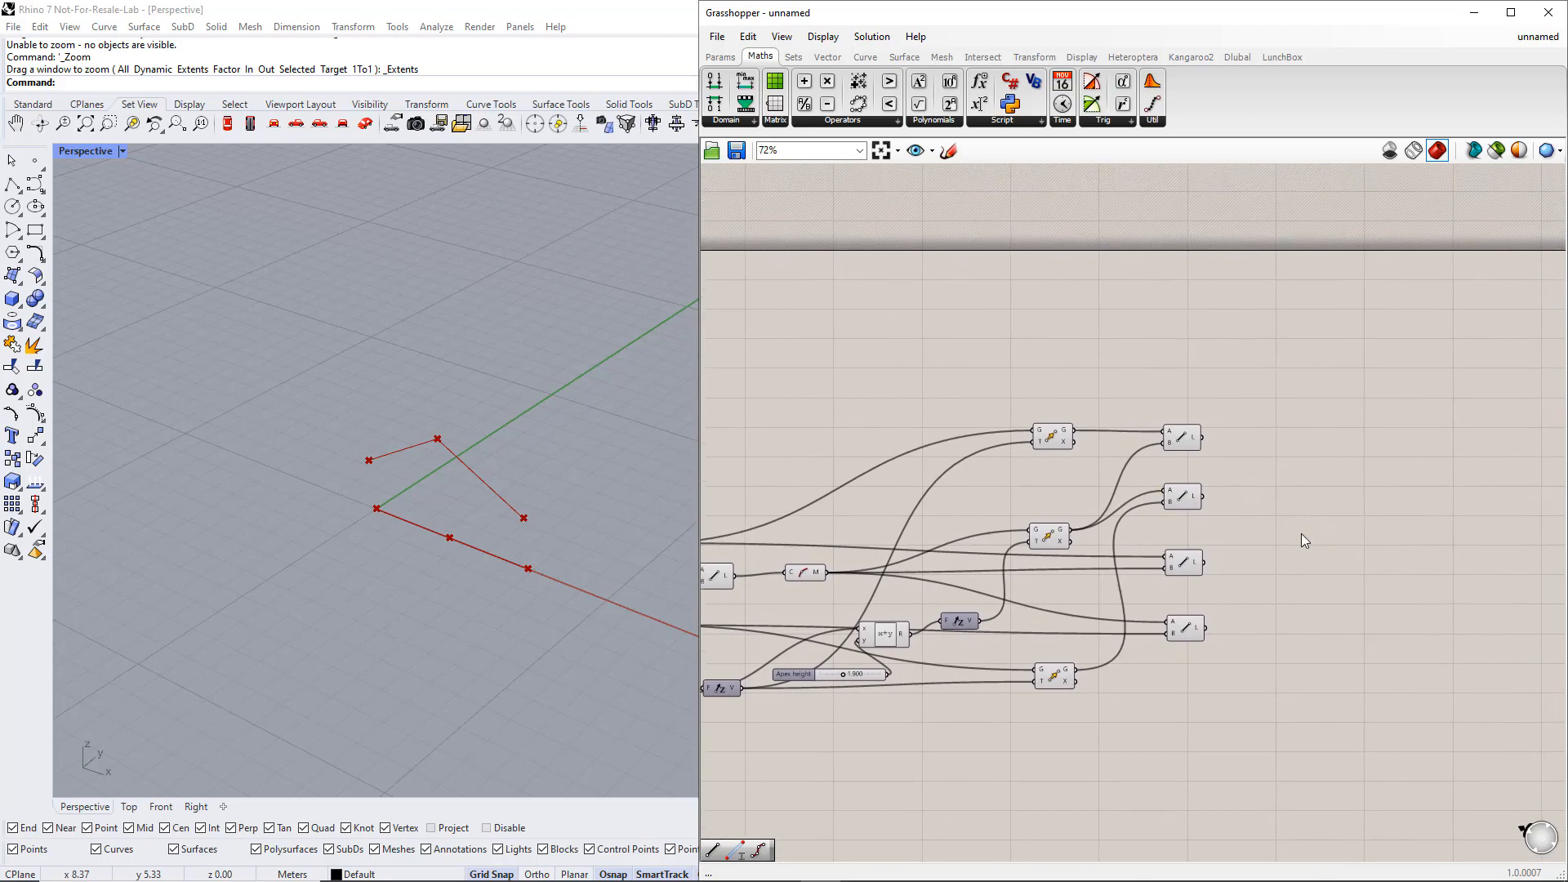
pyautogui.click(865, 56)
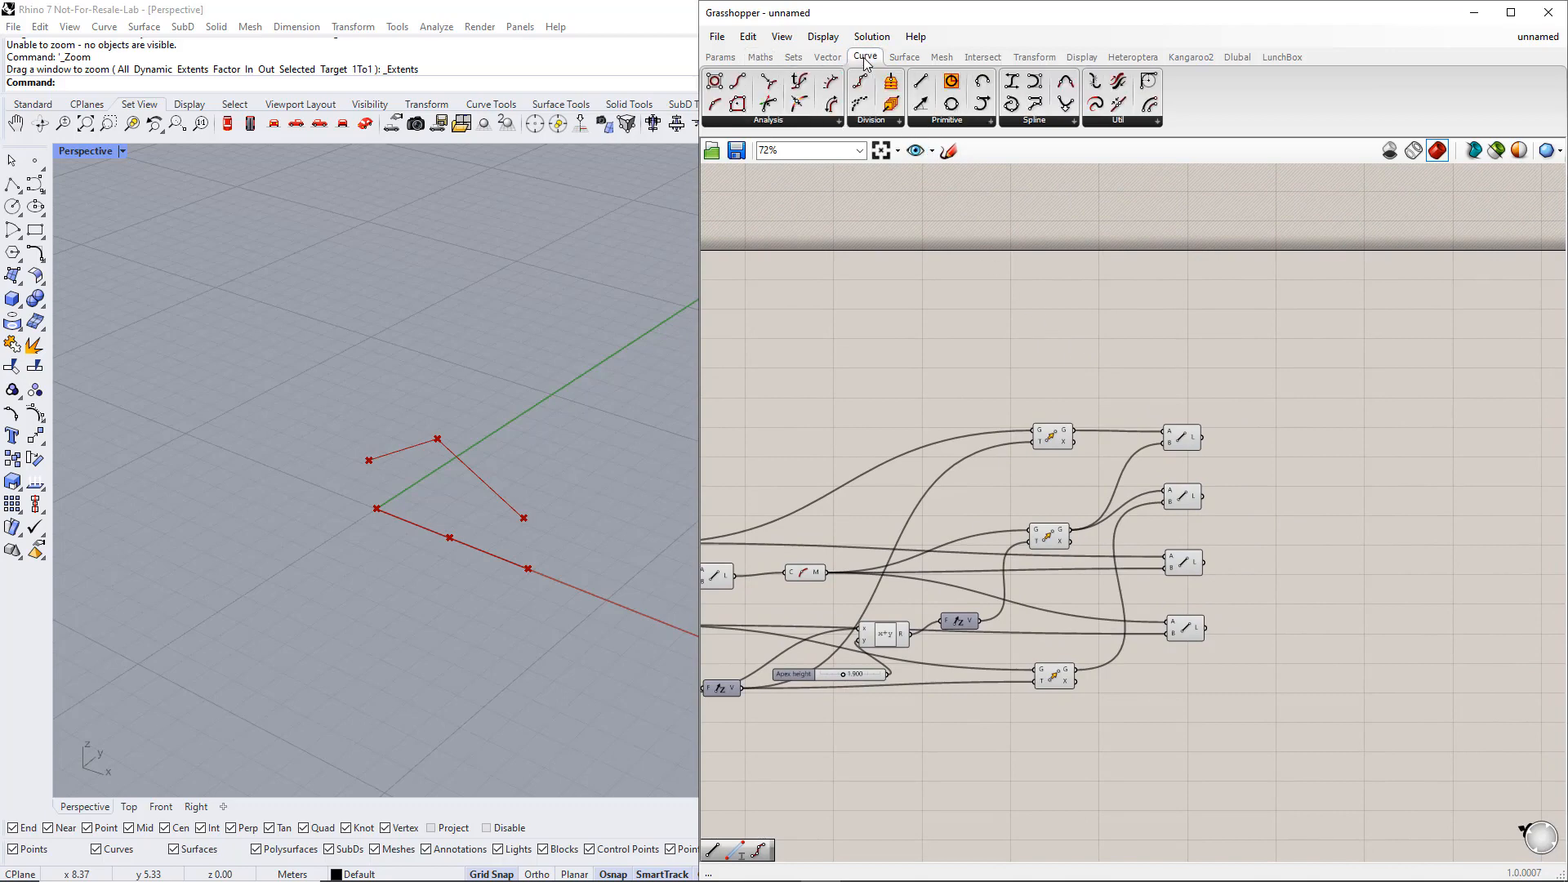
pyautogui.click(868, 120)
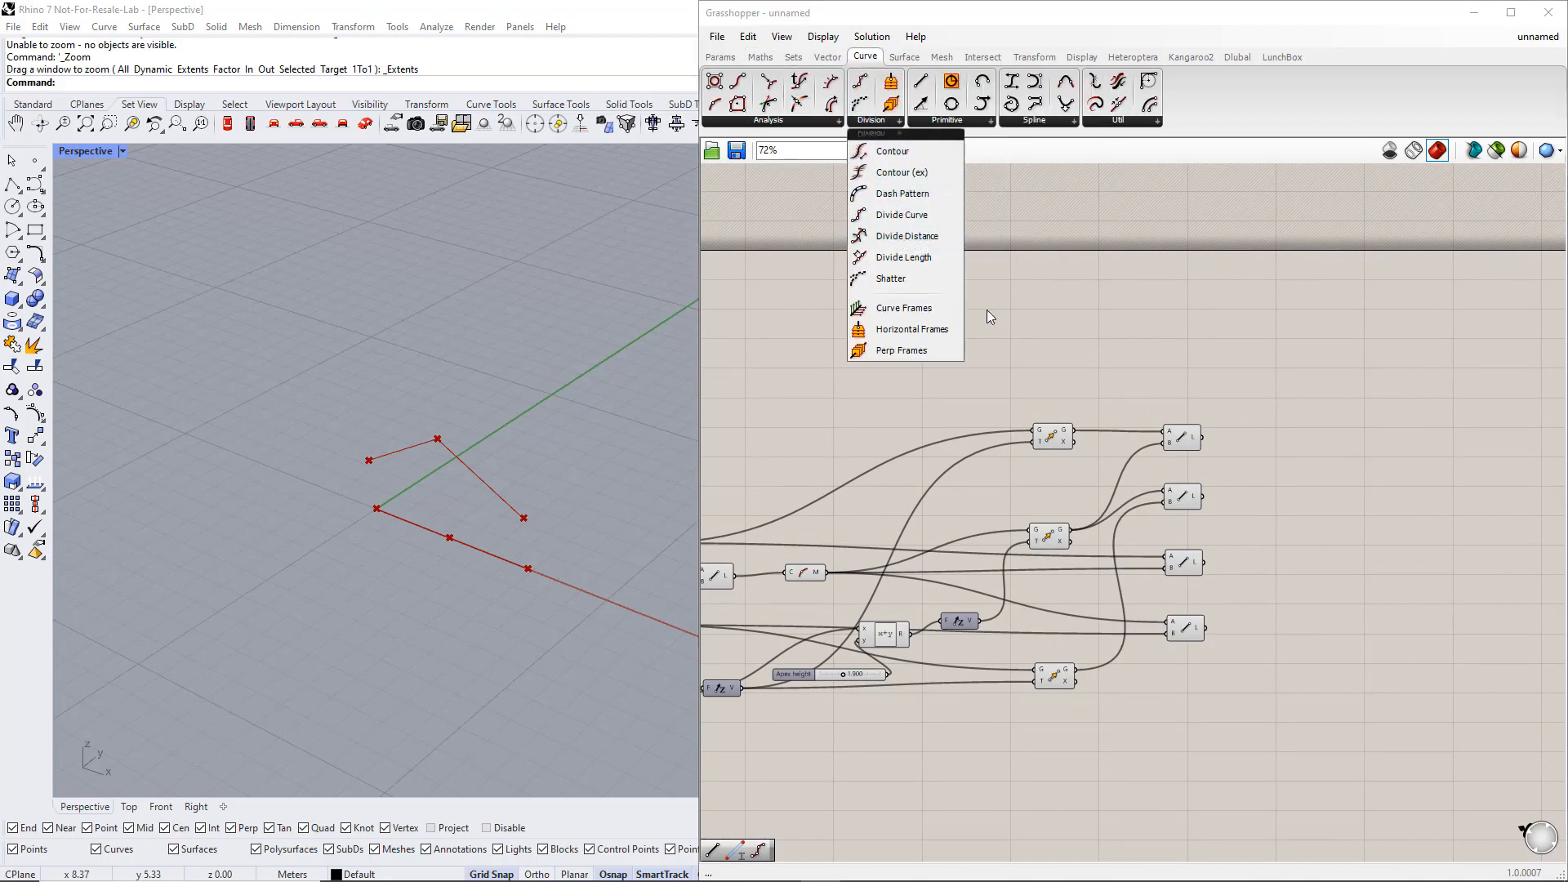
pyautogui.doubleClick(1308, 441)
pyautogui.write('d')
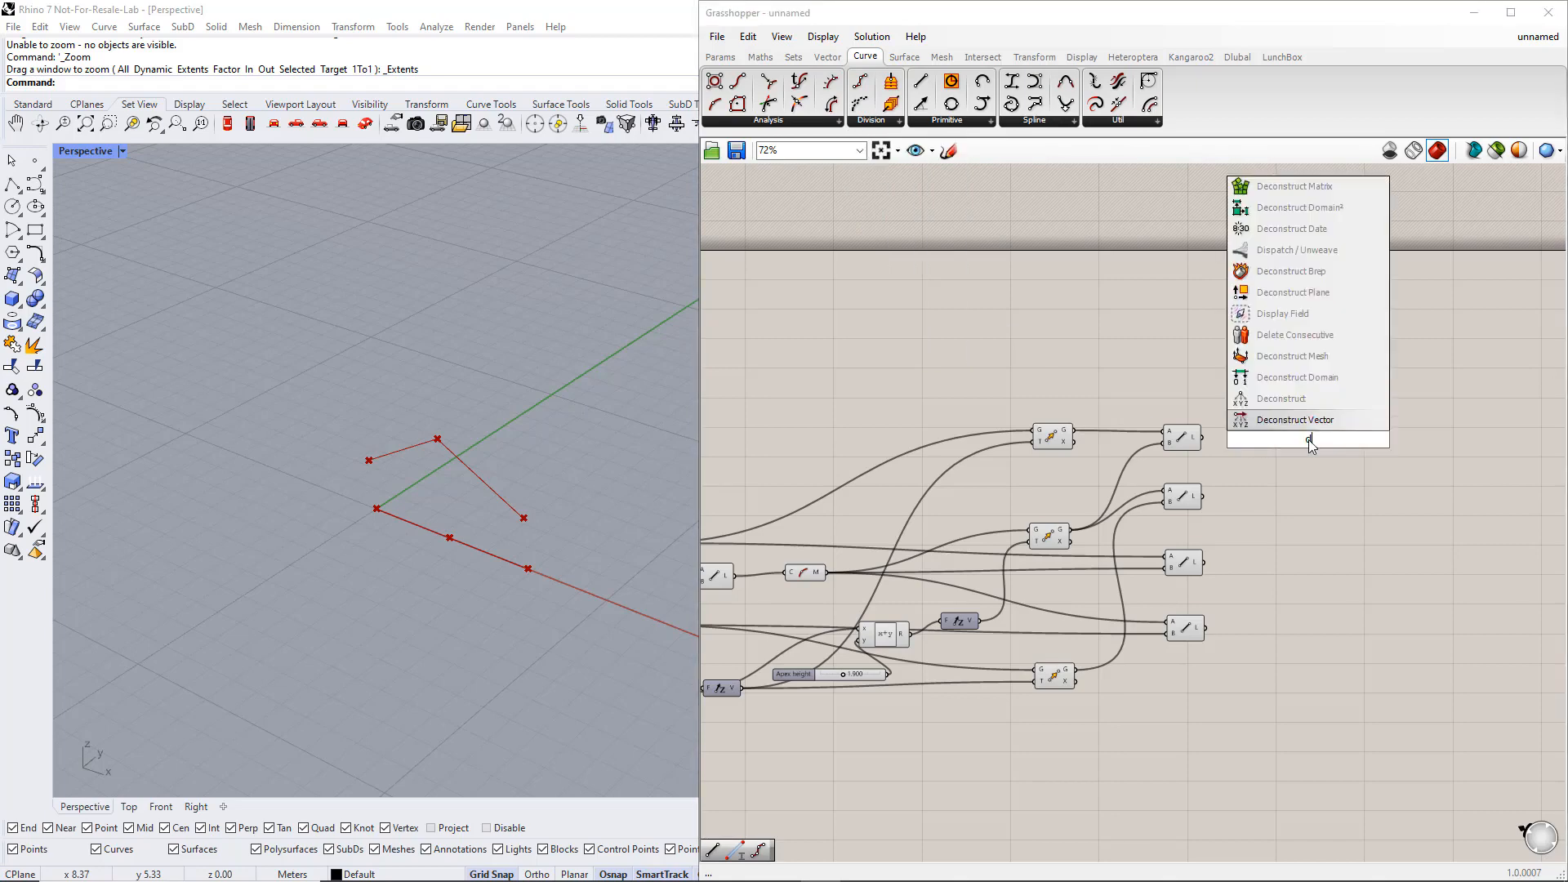
pyautogui.write('ivide curve')
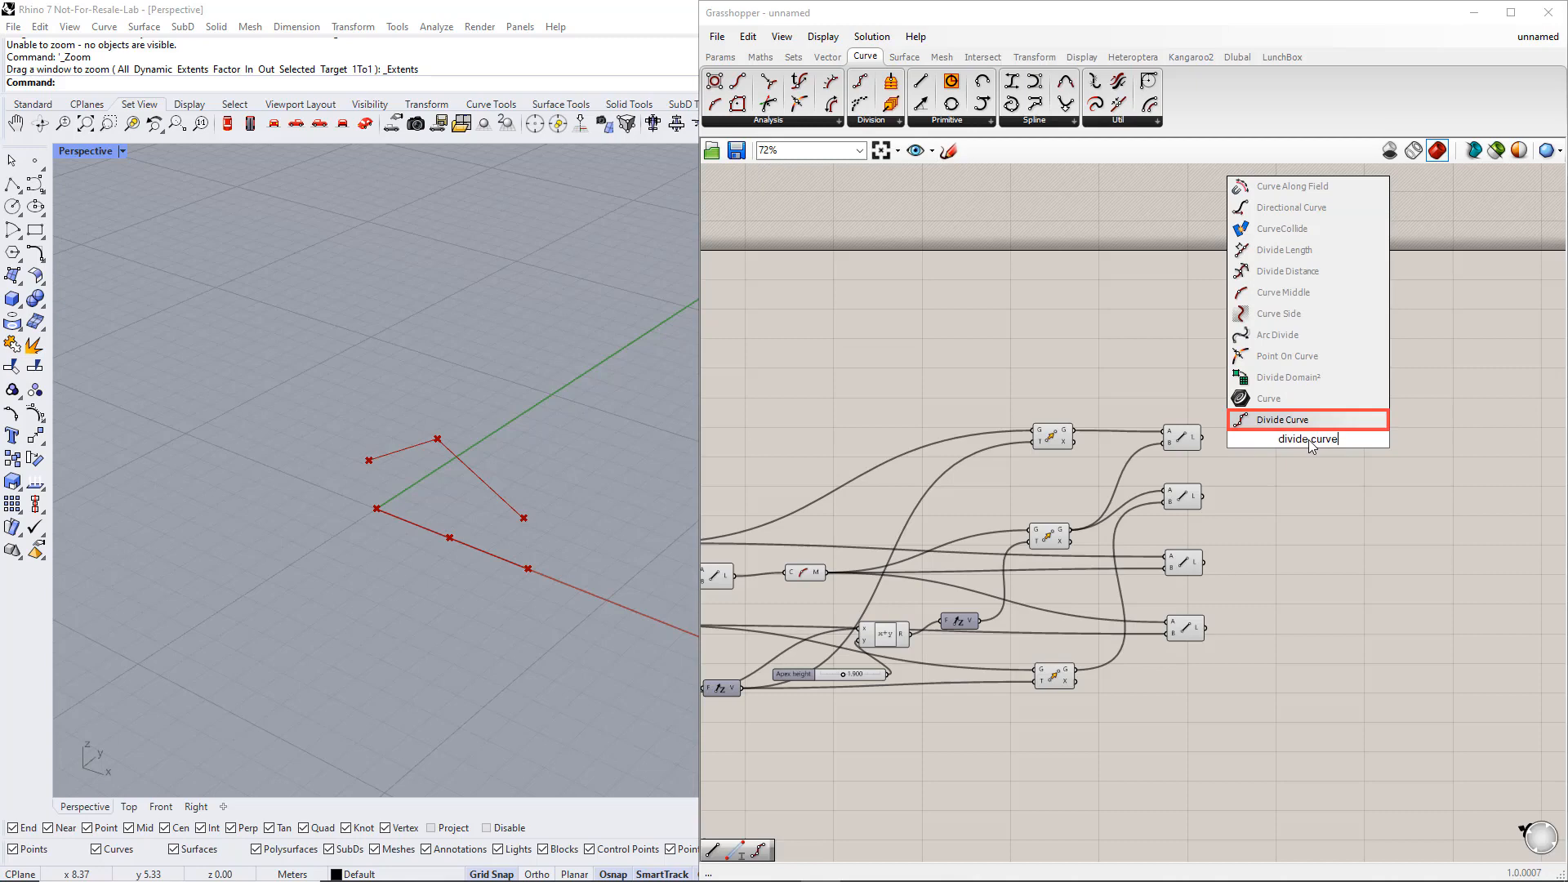
pyautogui.press('Return')
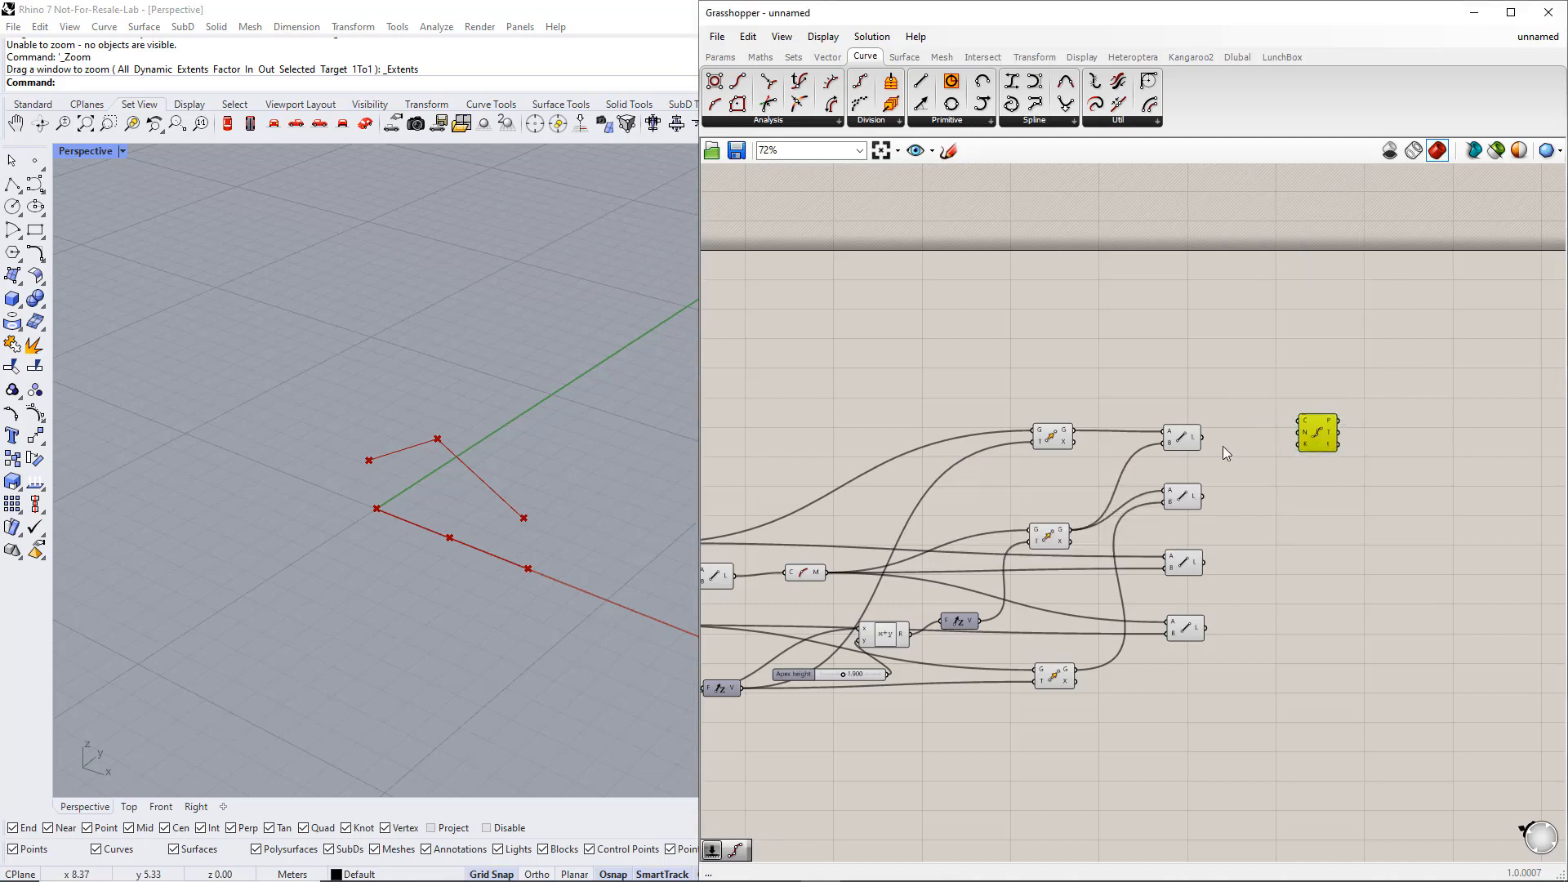
pyautogui.moveTo(1307, 439)
pyautogui.moveTo(1204, 437); pyautogui.dragTo(1361, 449)
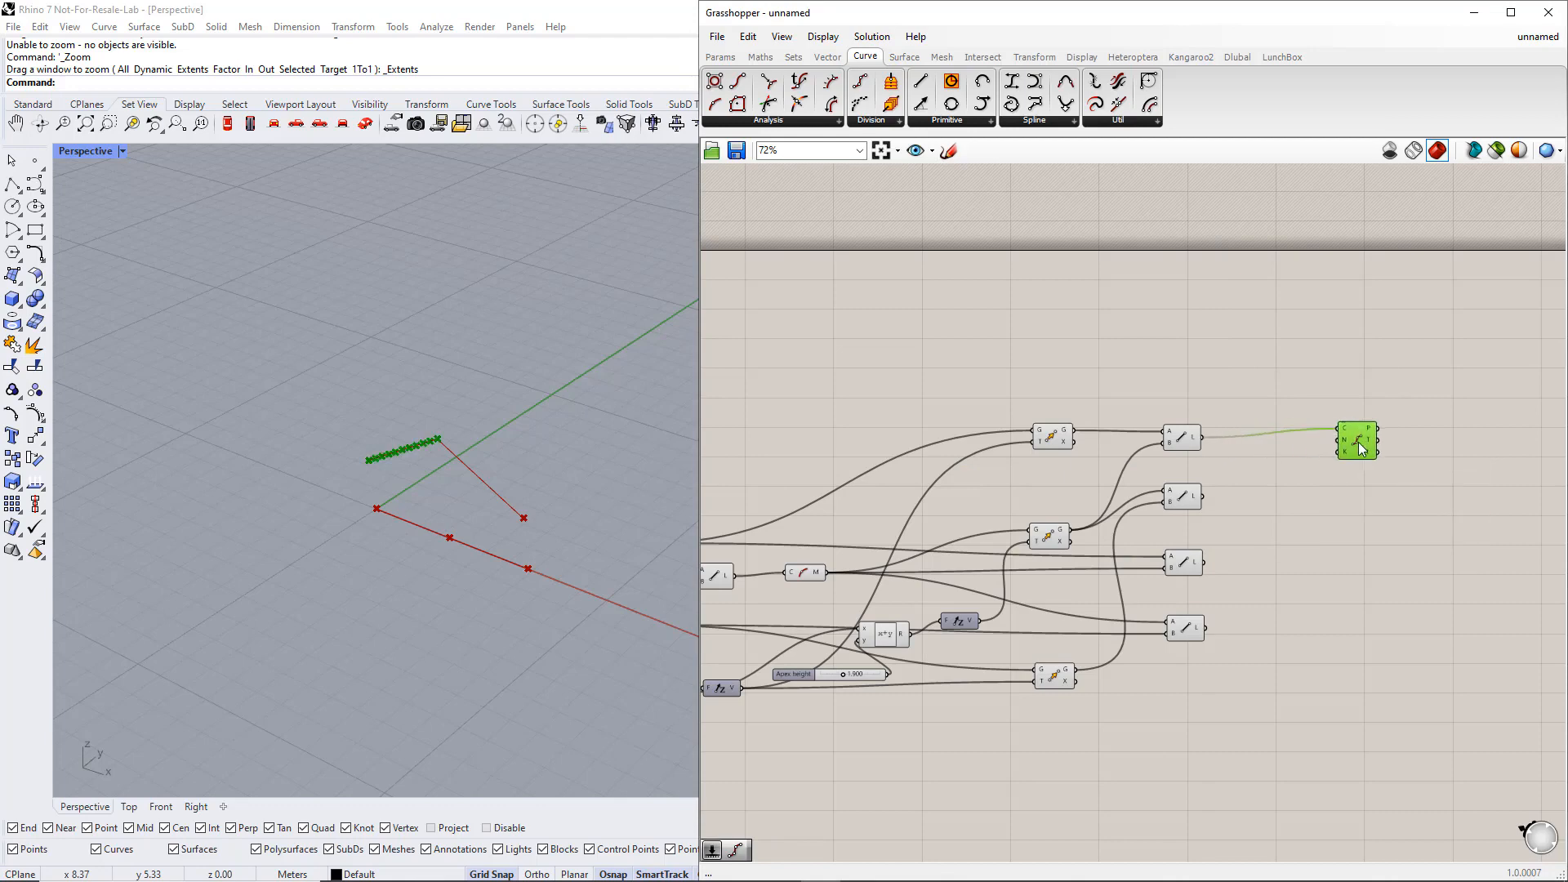
# Add an integer number slider with the value 1 for the Divide Curve's segment count.
pyautogui.doubleClick(1263, 469)
pyautogui.write('1.1')
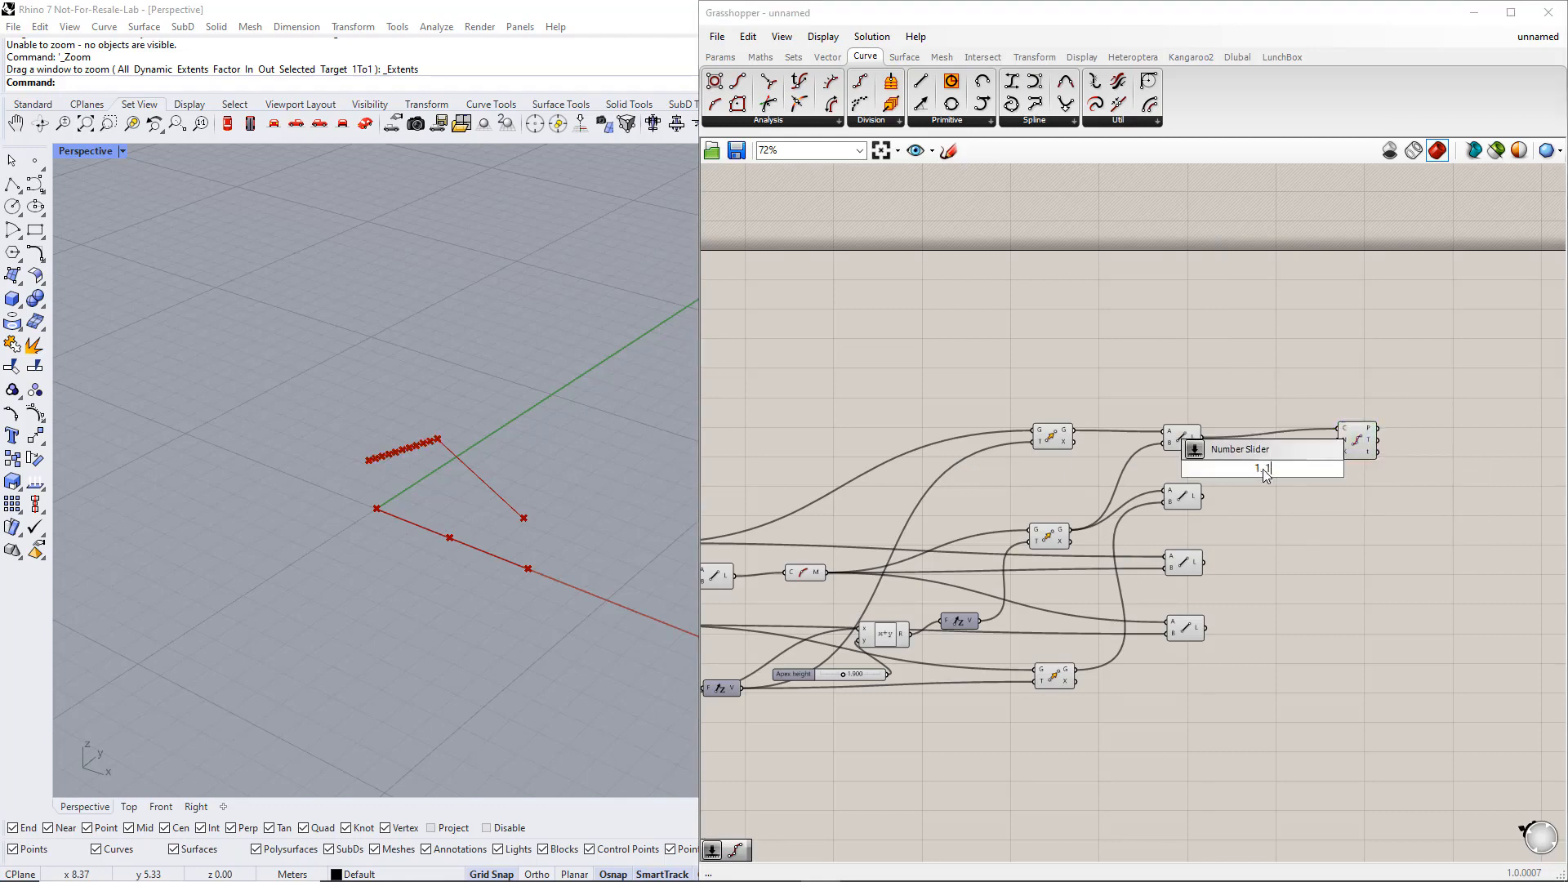
pyautogui.press('Return')
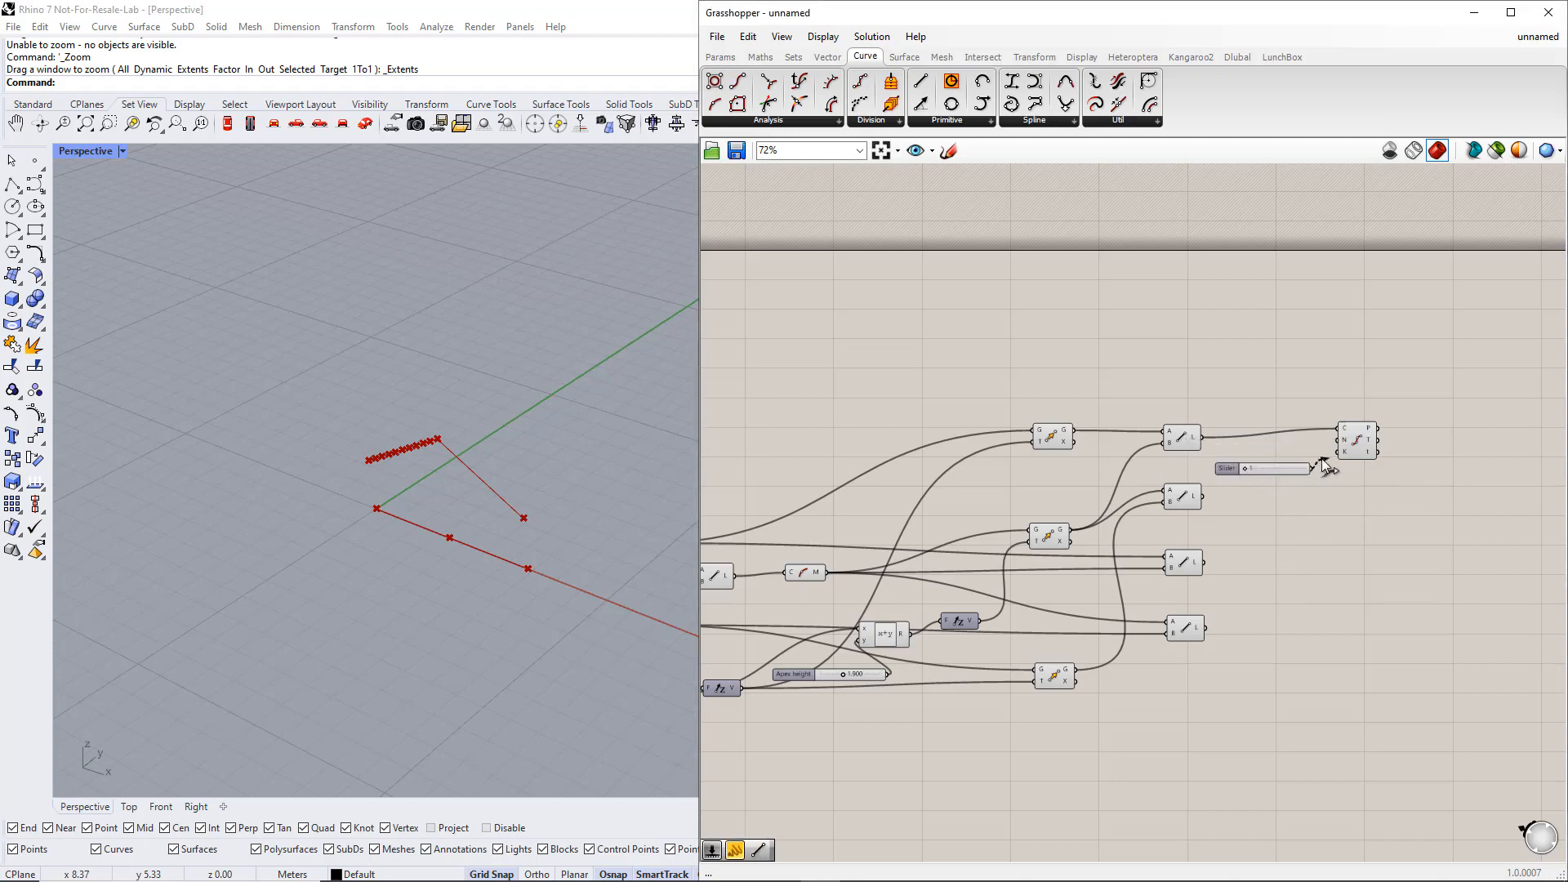
# Make three copies of the Divide Curve on the same count slider and connect one of the remaining lines to each.
pyautogui.moveTo(1322, 459); pyautogui.dragTo(1386, 684)
pyautogui.moveTo(1348, 506); pyautogui.dragTo(1203, 495)
pyautogui.moveTo(1353, 594); pyautogui.dragTo(1202, 562)
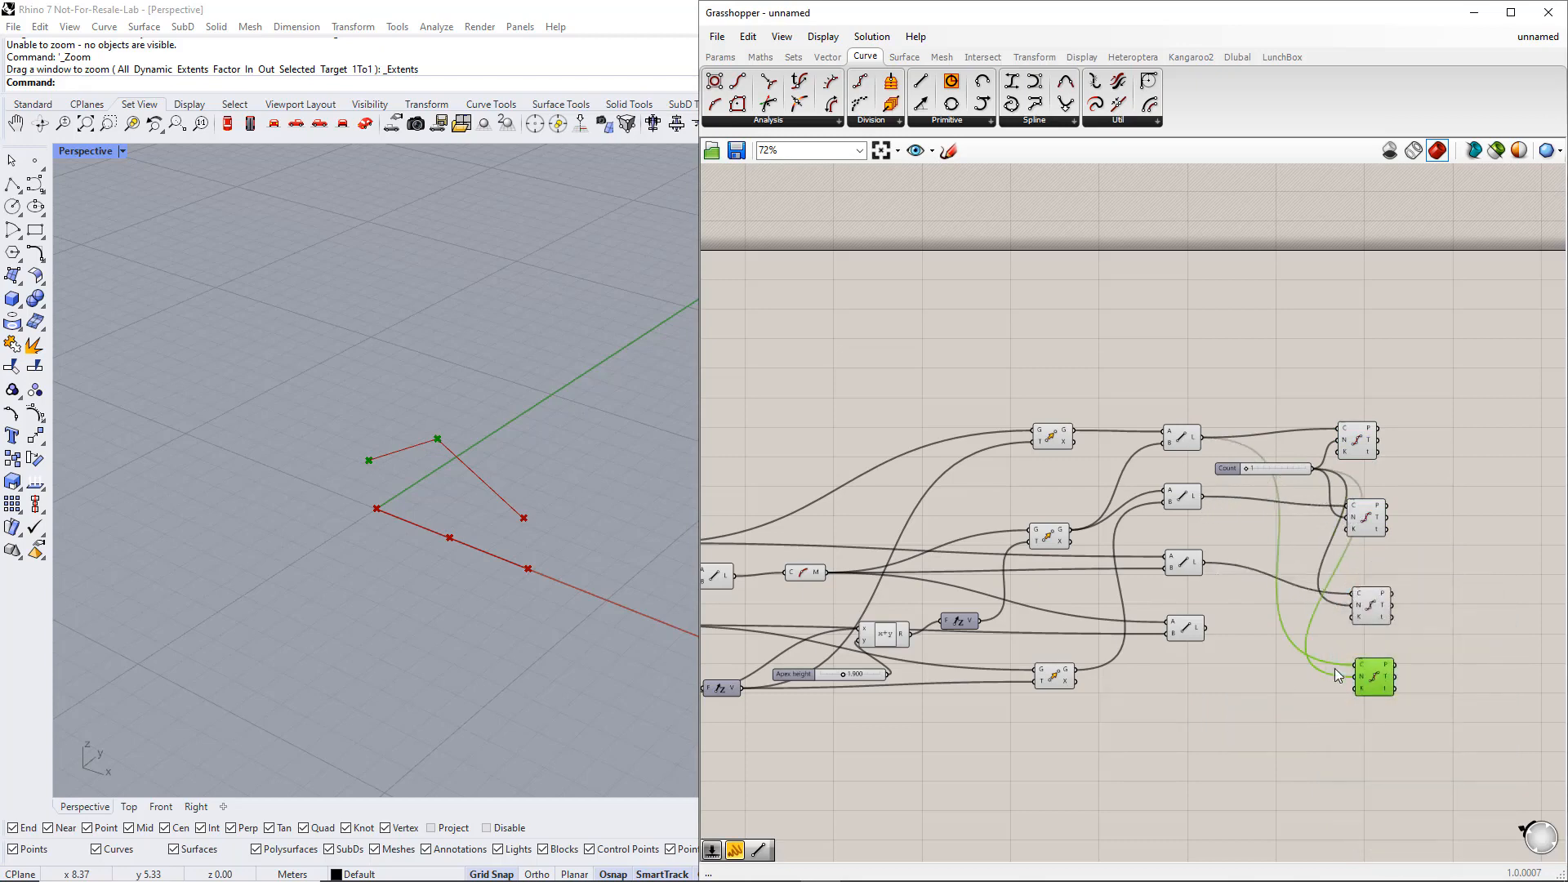
pyautogui.moveTo(1357, 668); pyautogui.dragTo(1205, 628)
# Move the Count slider between the second and third Line components and set it to 3.
pyautogui.moveTo(1279, 471); pyautogui.dragTo(1245, 541)
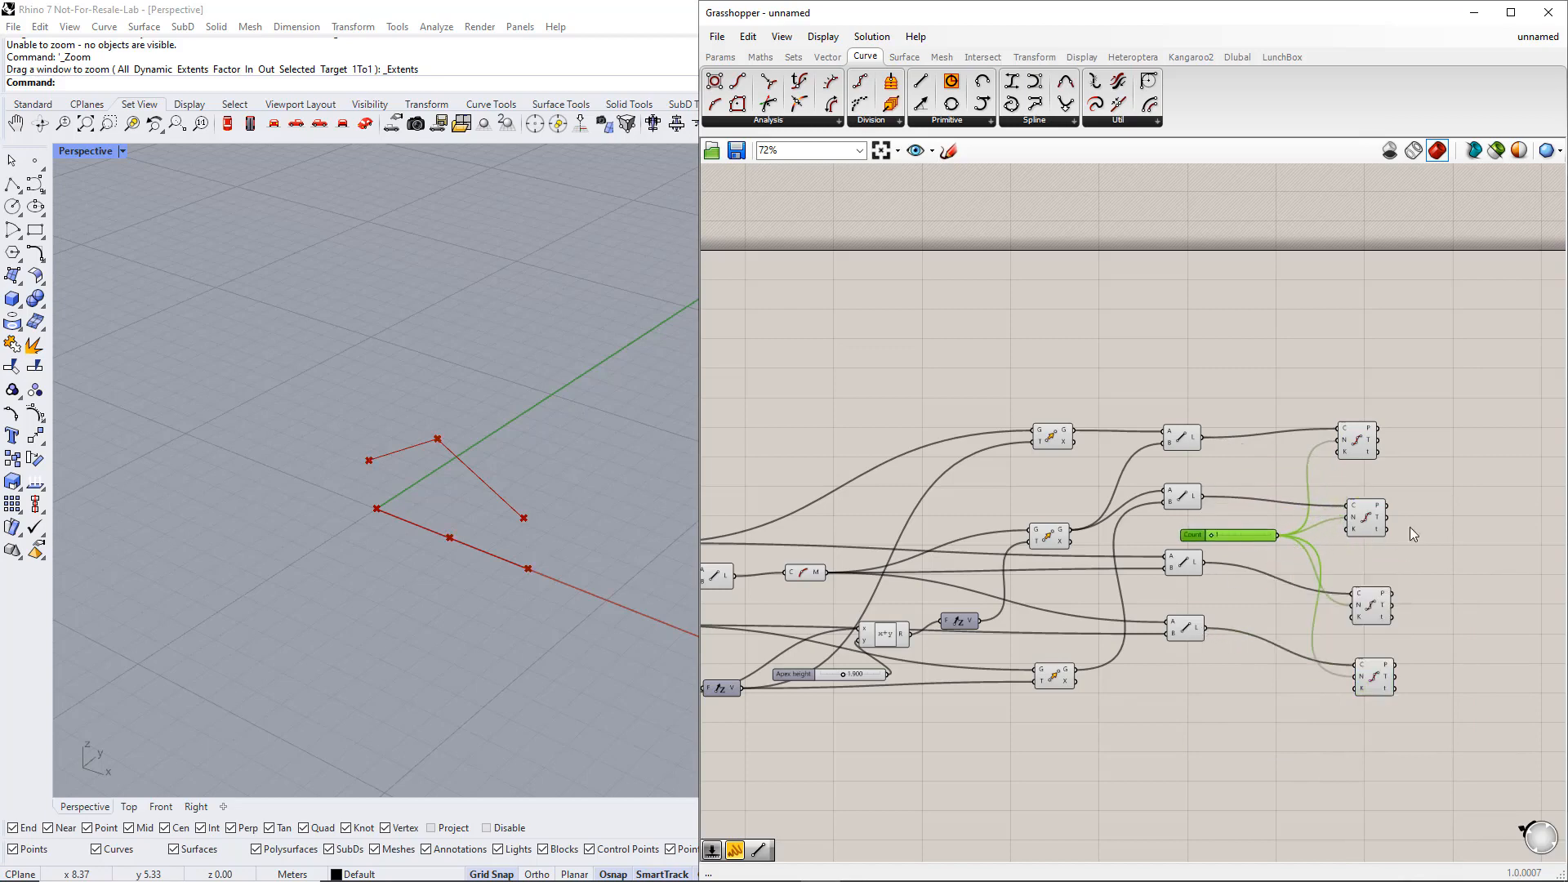
pyautogui.click(1433, 527)
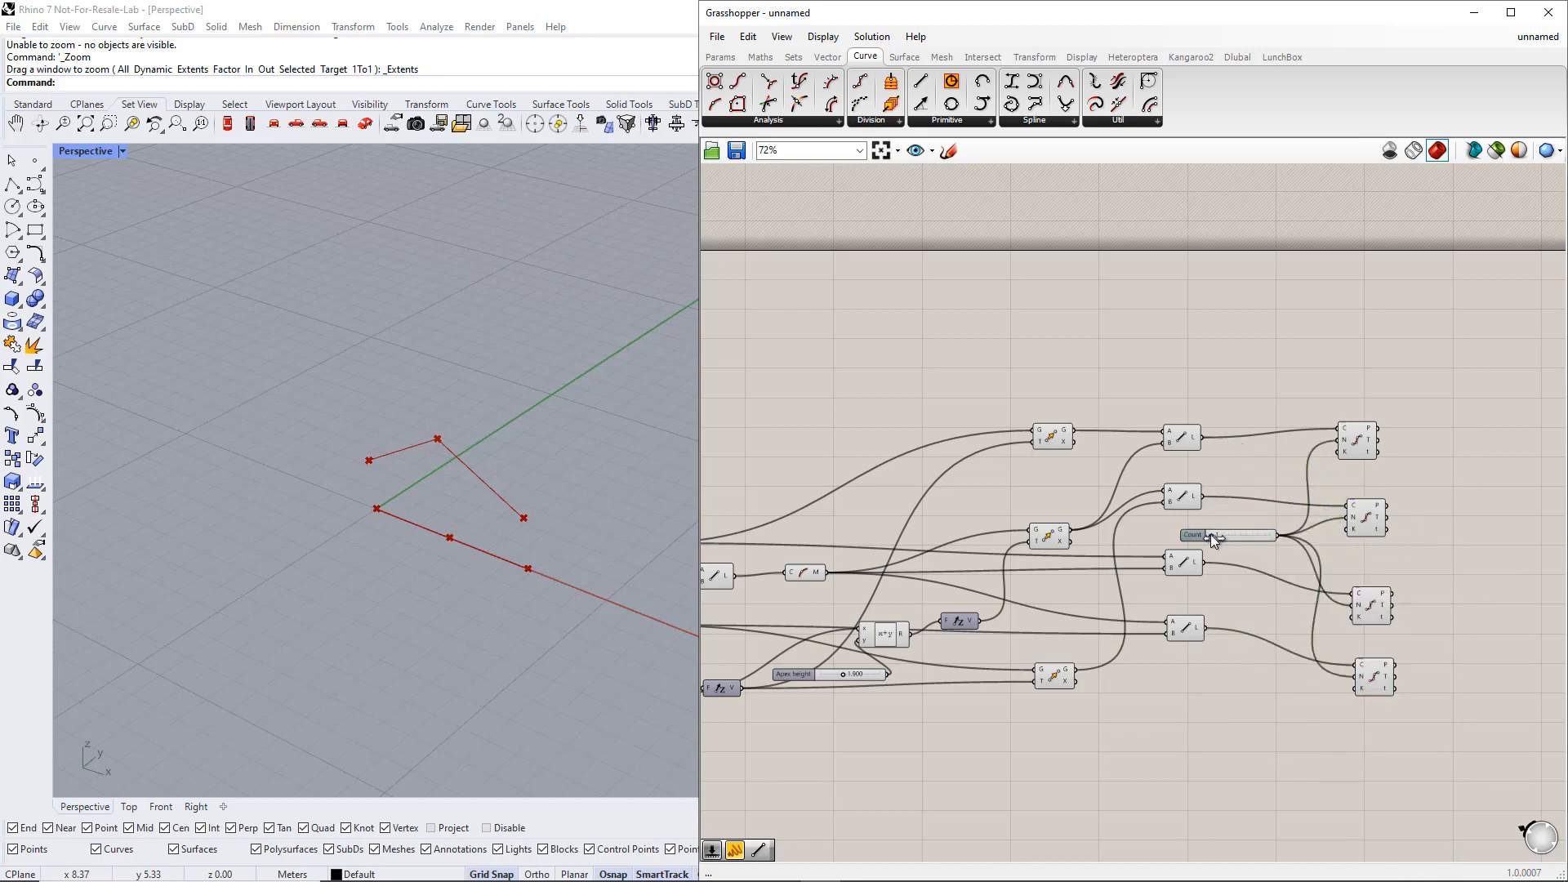
pyautogui.moveTo(1219, 535); pyautogui.dragTo(1221, 536)
# Rearrange the Divide Curve components into two pairs, each grouping a roof line's division with the base half beneath it.
pyautogui.moveTo(1428, 533); pyautogui.dragTo(1142, 546, button='right')
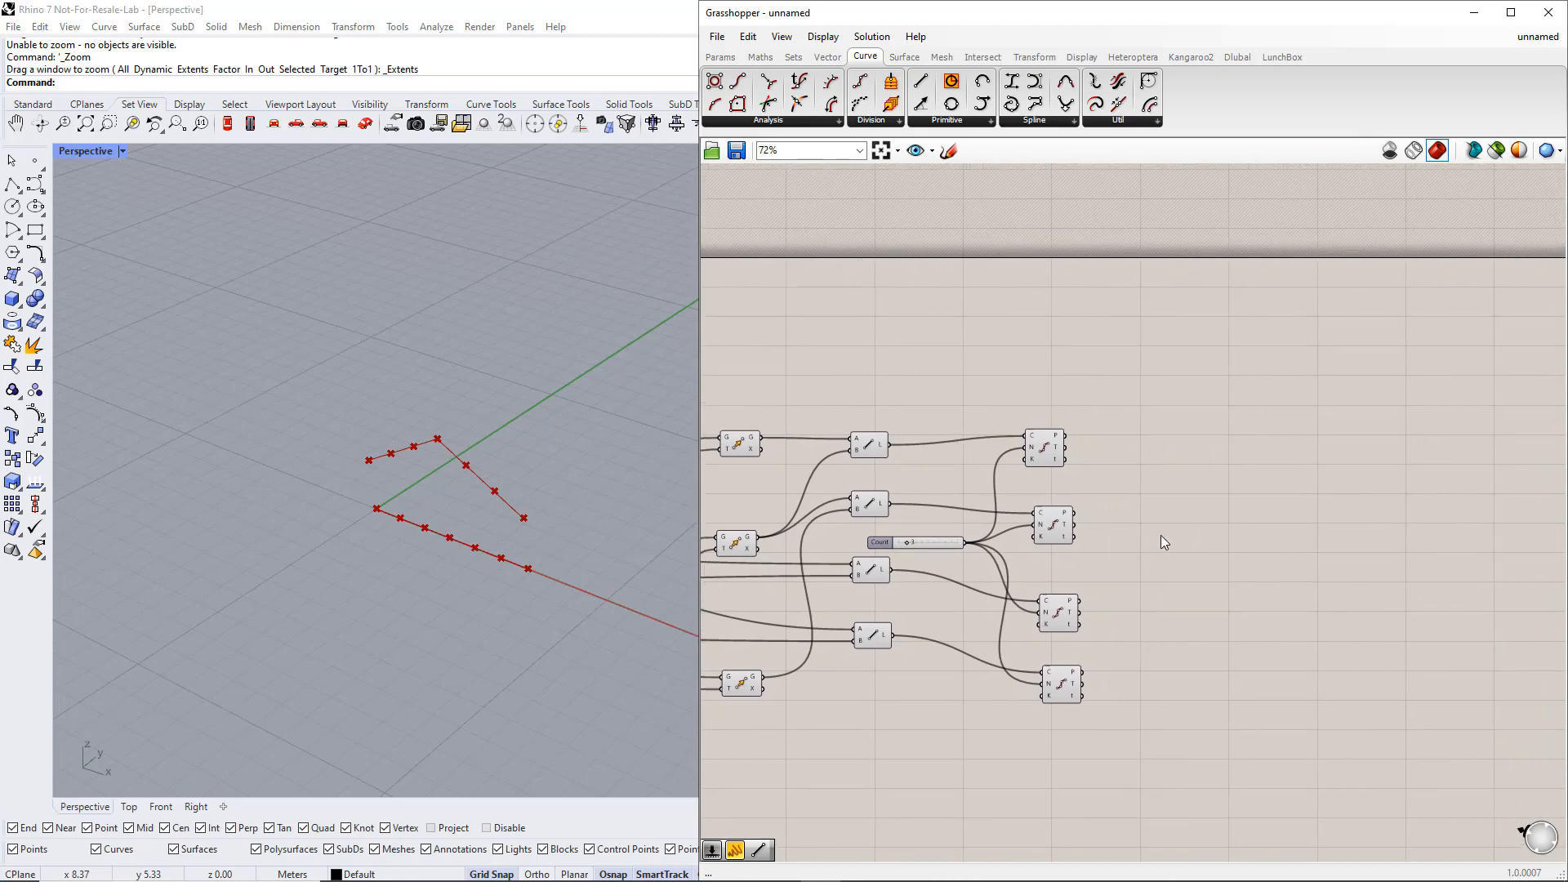
pyautogui.click(1053, 454)
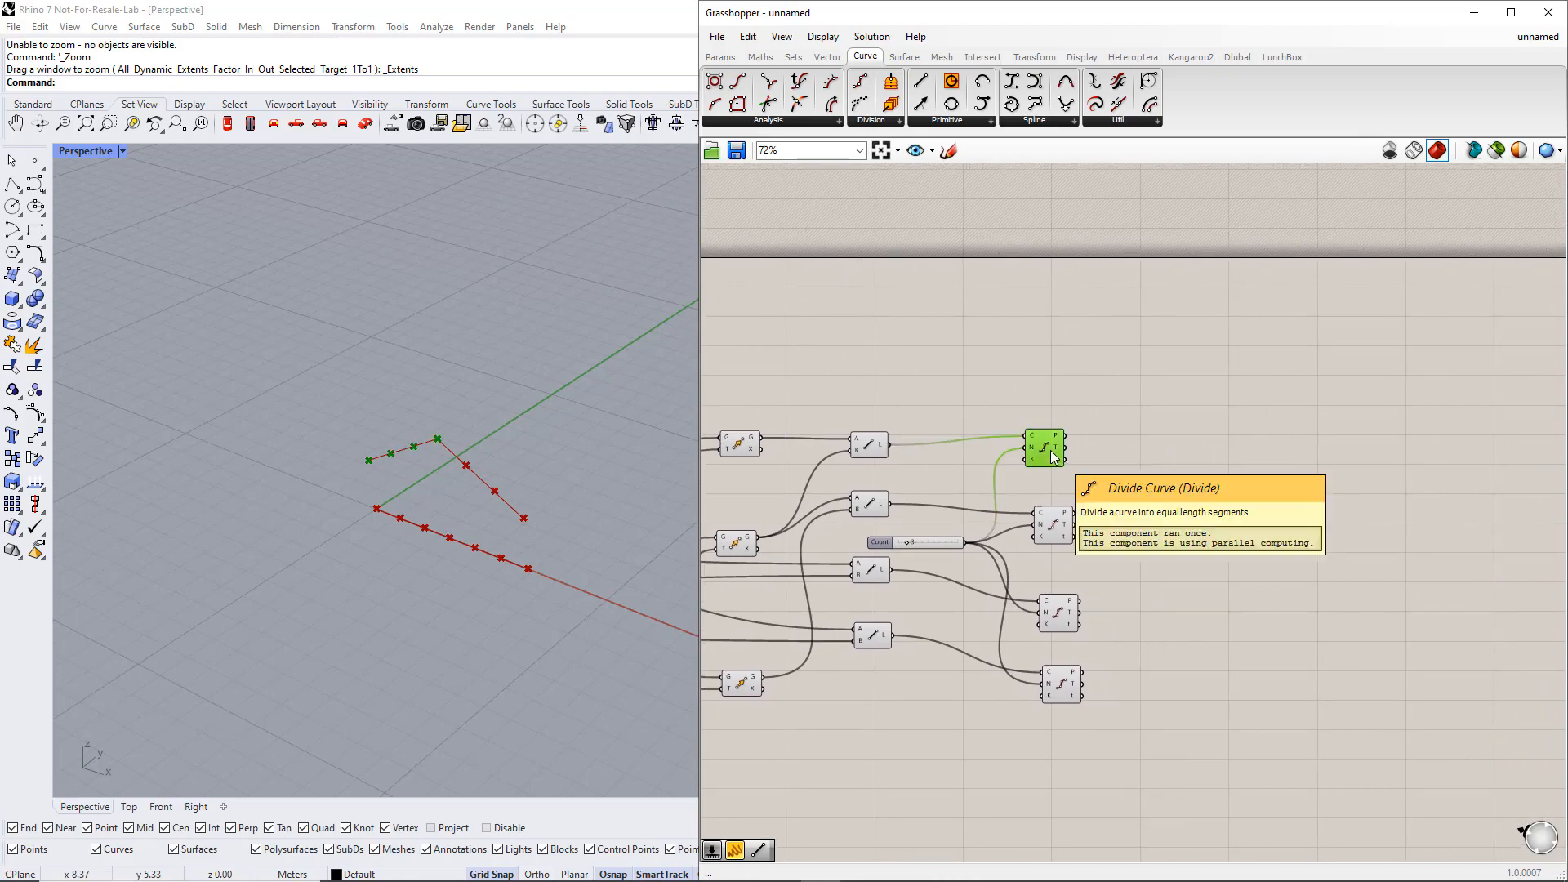
pyautogui.click(1057, 524)
pyautogui.click(1058, 613)
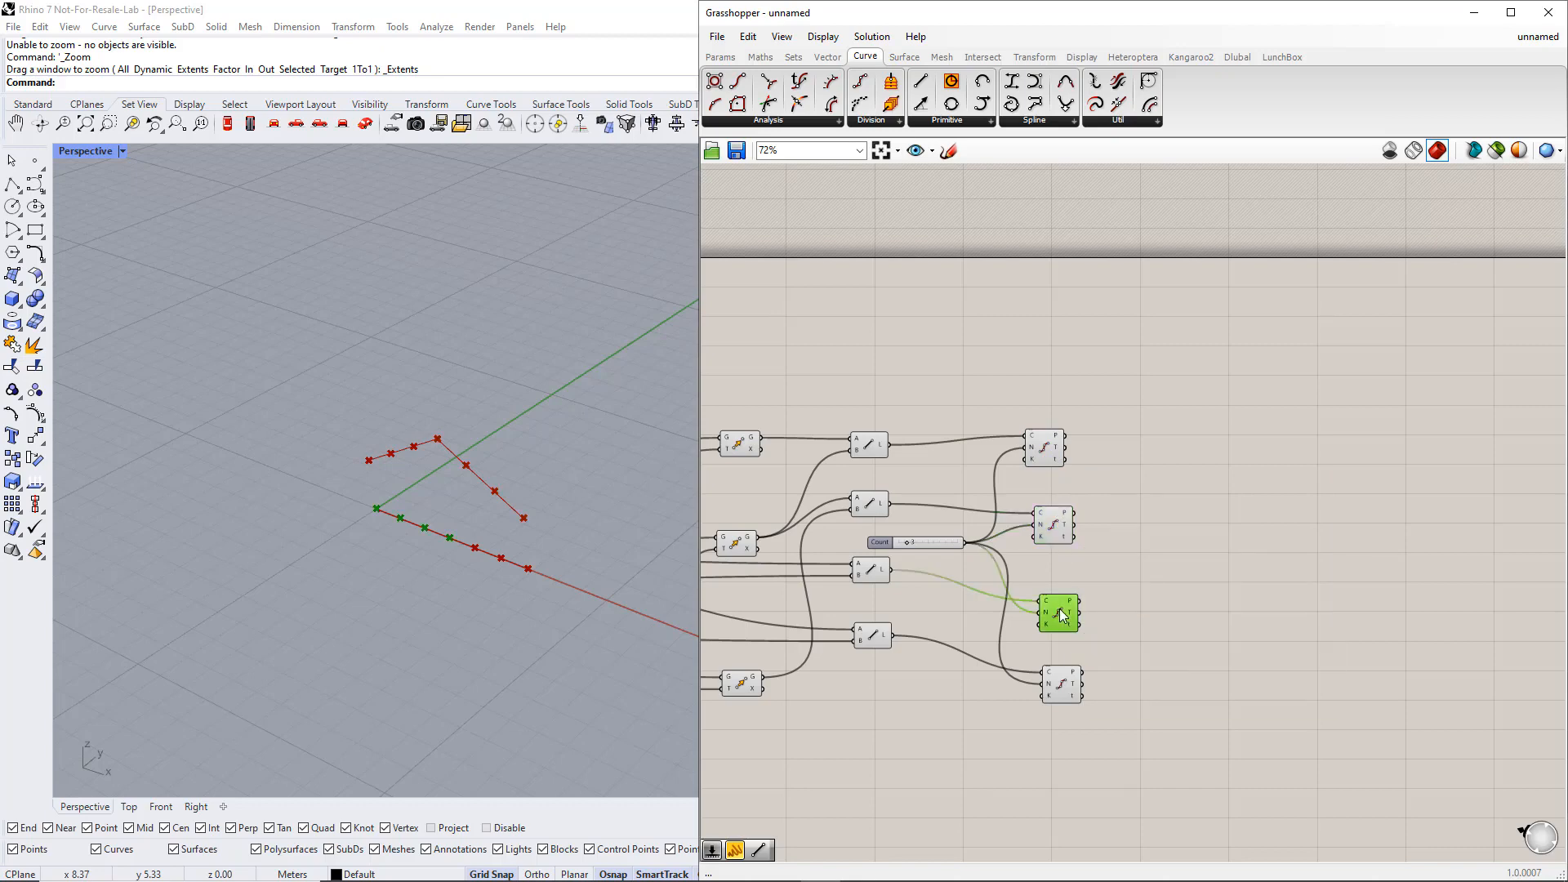
pyautogui.moveTo(1058, 612)
pyautogui.mouseDown()
pyautogui.moveTo(1051, 495)
pyautogui.moveTo(1058, 640)
pyautogui.mouseUp()
pyautogui.click(1058, 513)
pyautogui.click(1050, 452)
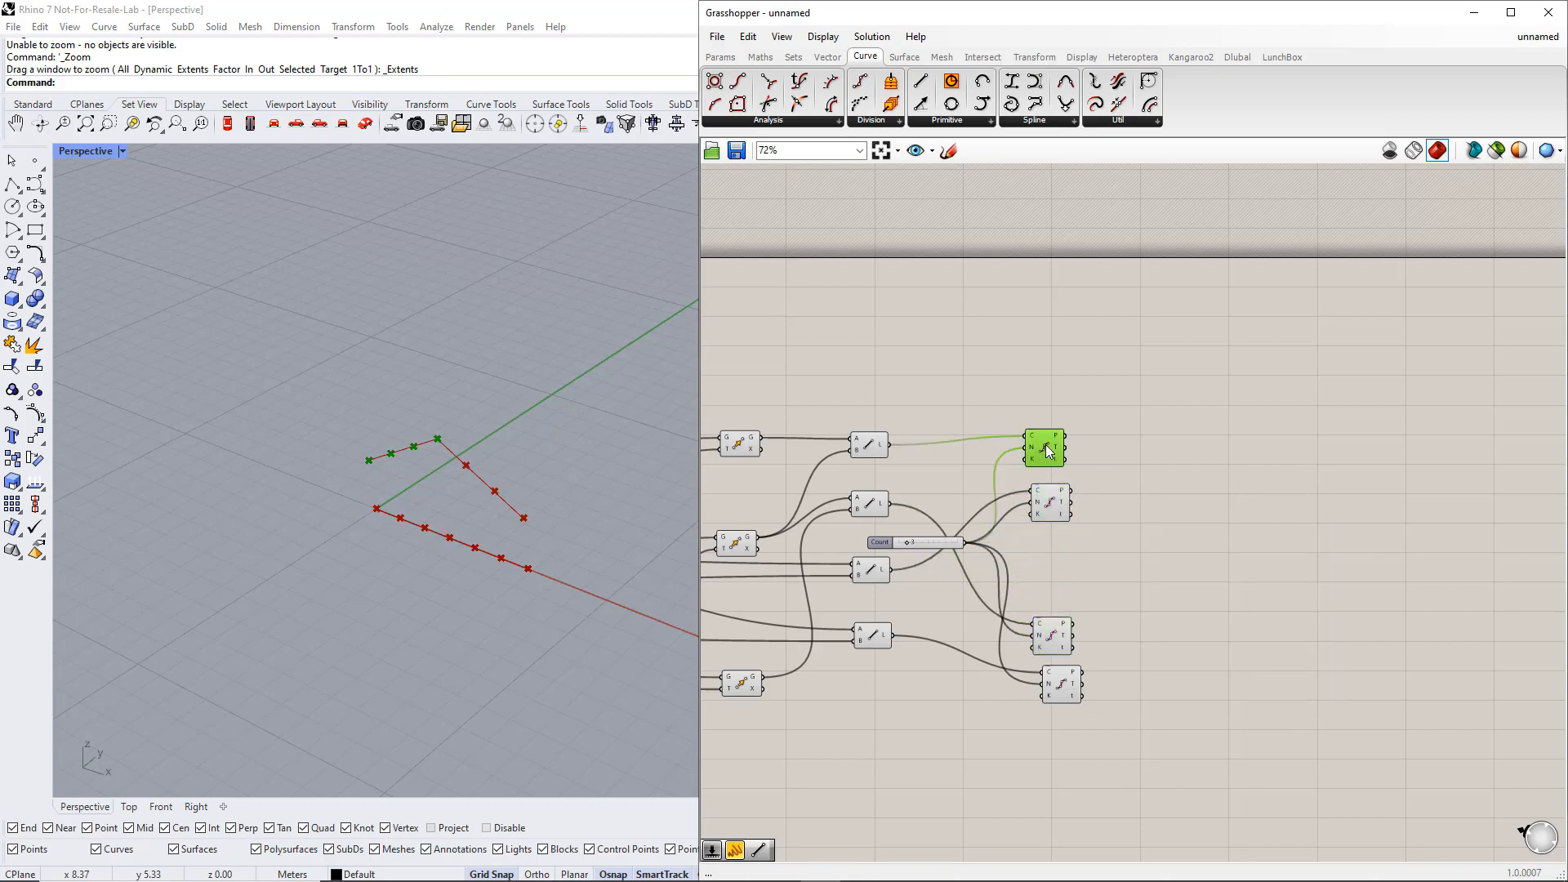
pyautogui.click(1064, 639)
pyautogui.moveTo(1058, 685); pyautogui.dragTo(1052, 687)
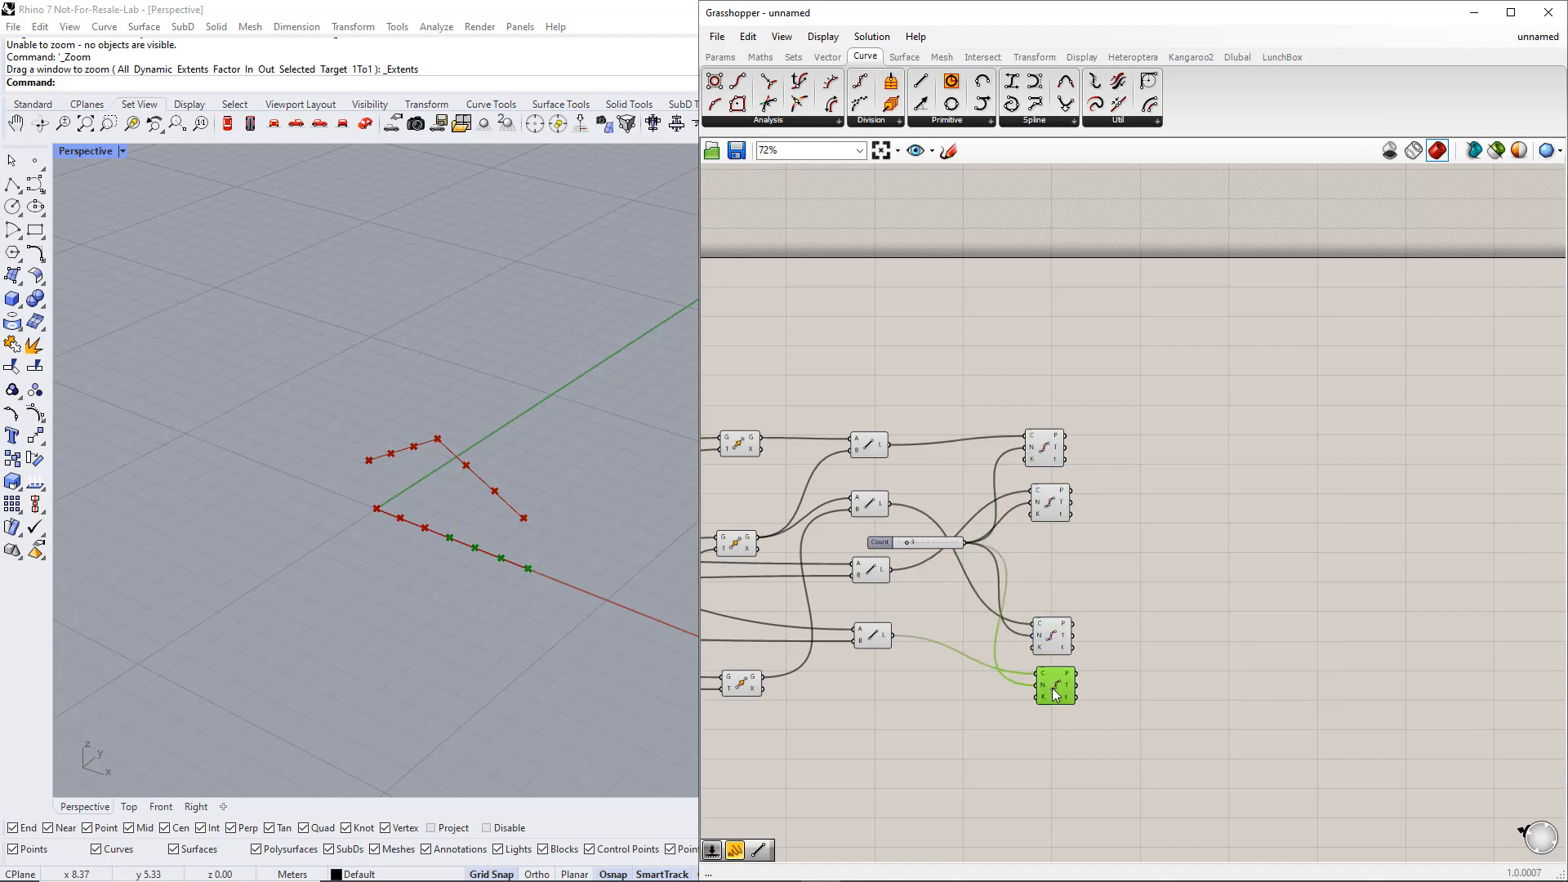
# Add a Line component joining the first roof line's division points to the division points of the base half below it.
pyautogui.moveTo(1089, 534); pyautogui.dragTo(1057, 433)
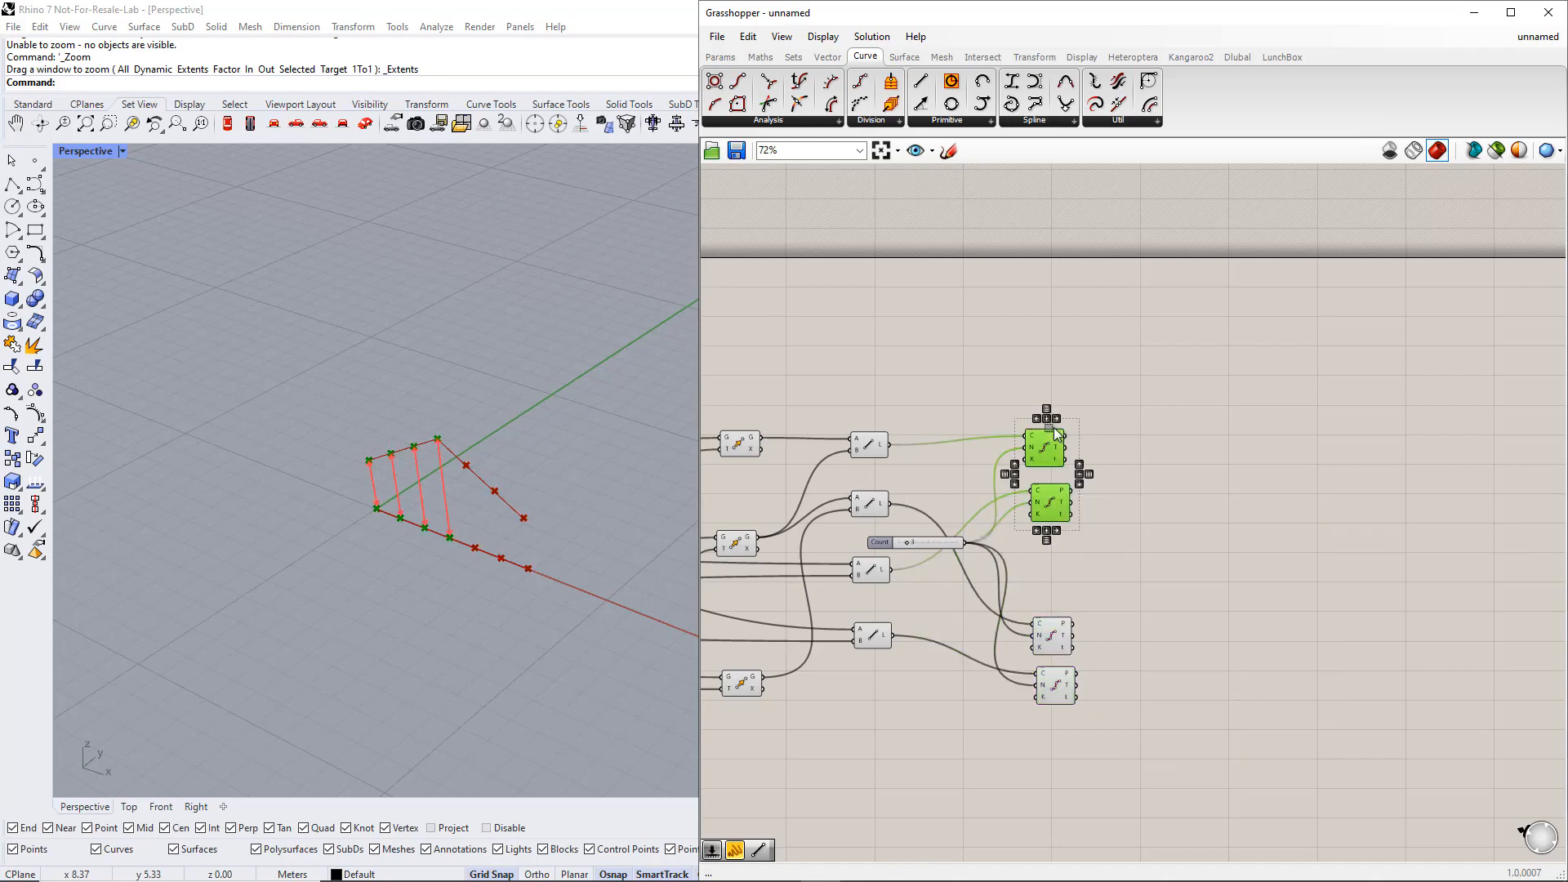
pyautogui.click(1155, 463)
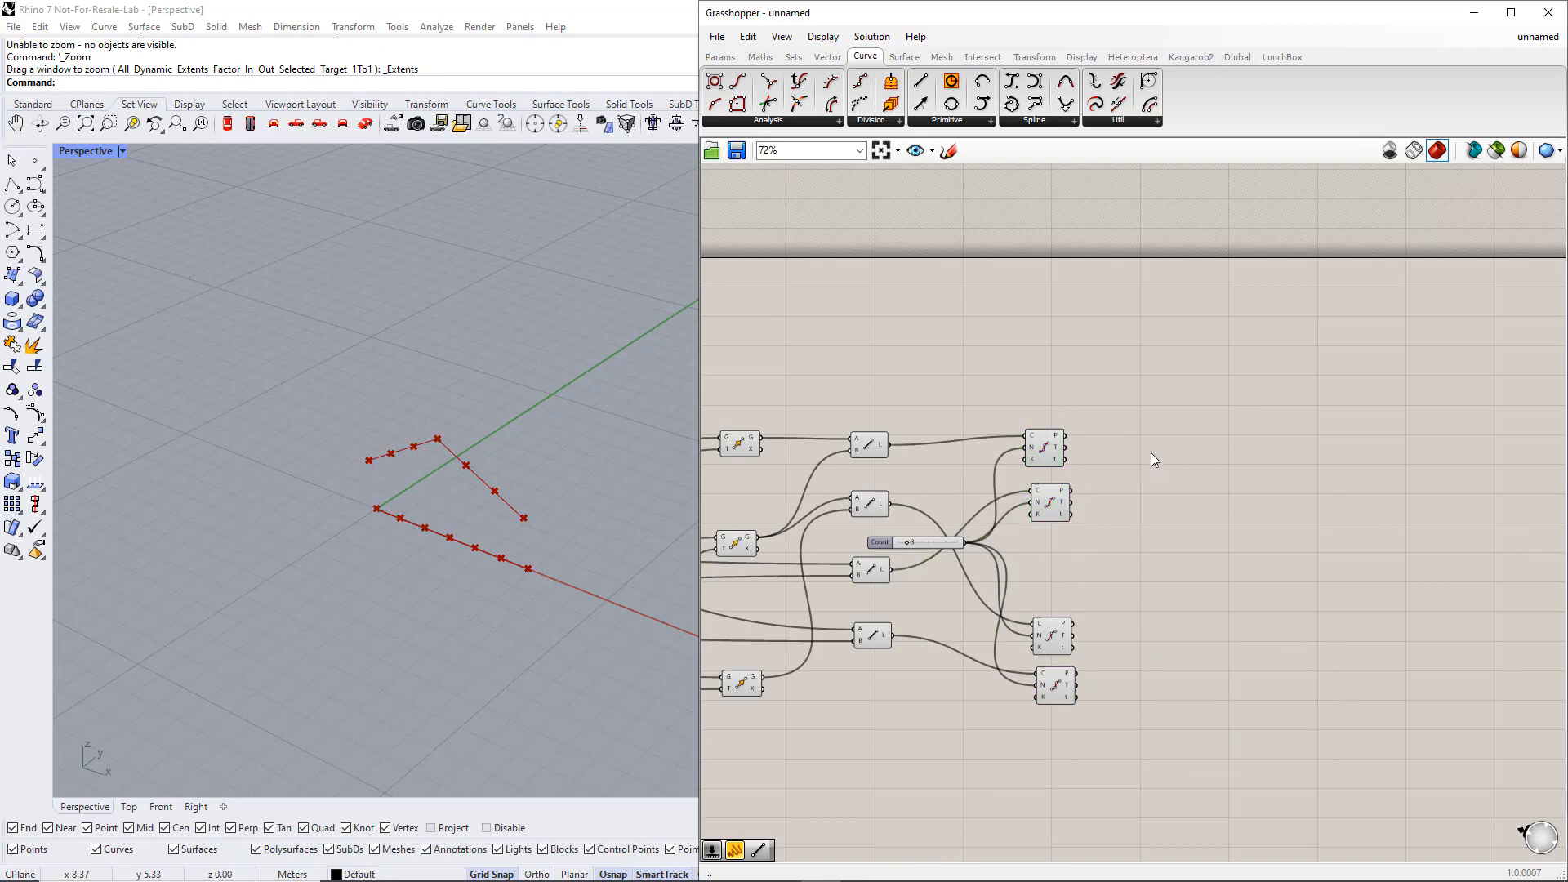
pyautogui.doubleClick(1151, 452)
pyautogui.write('line')
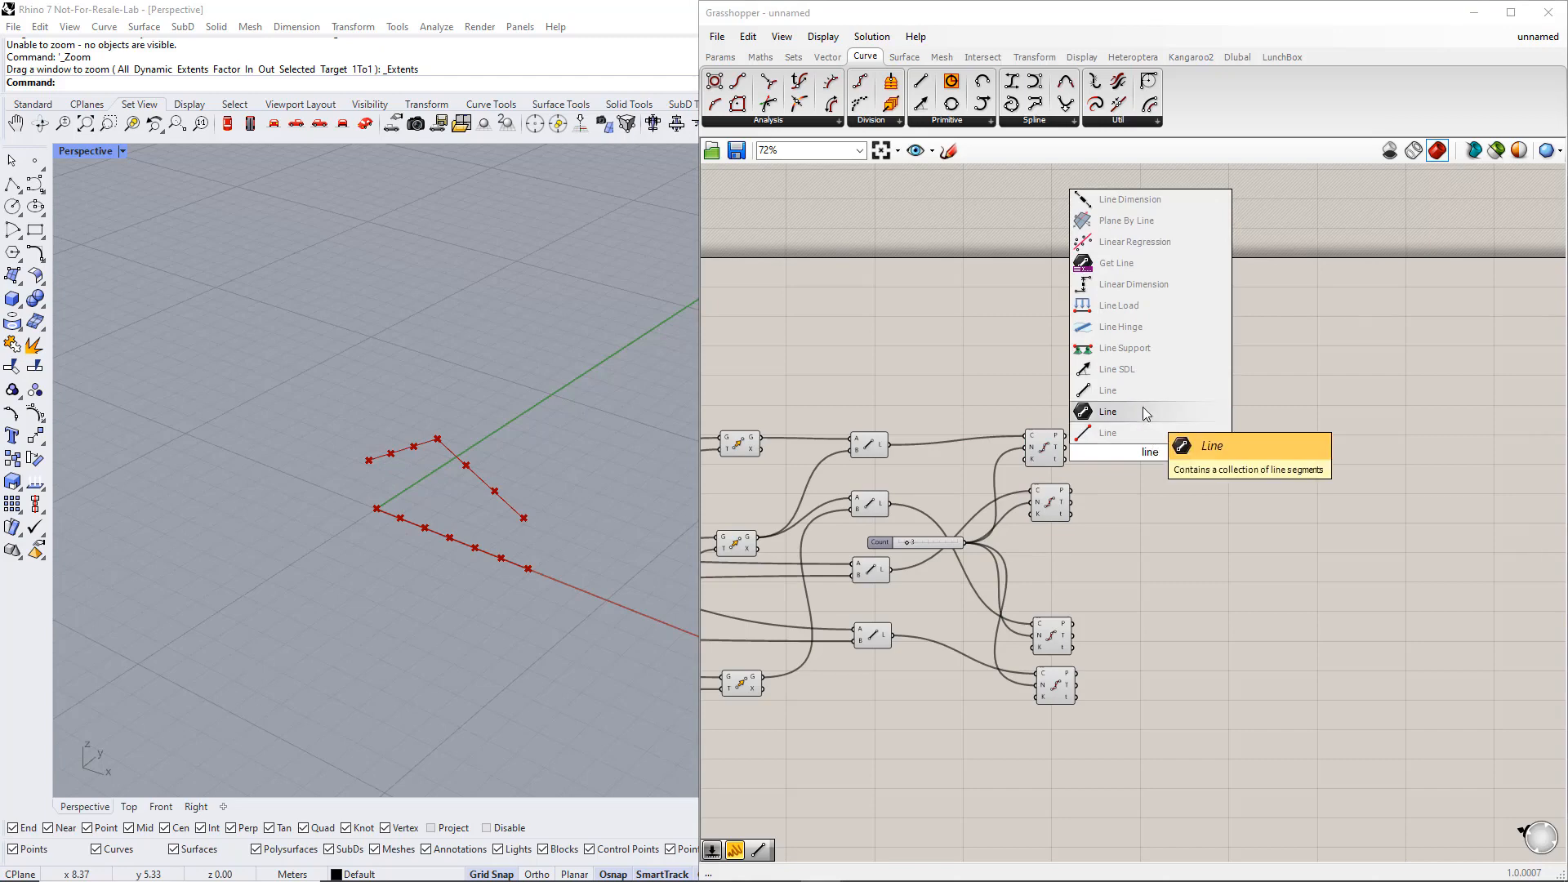
pyautogui.click(1144, 412)
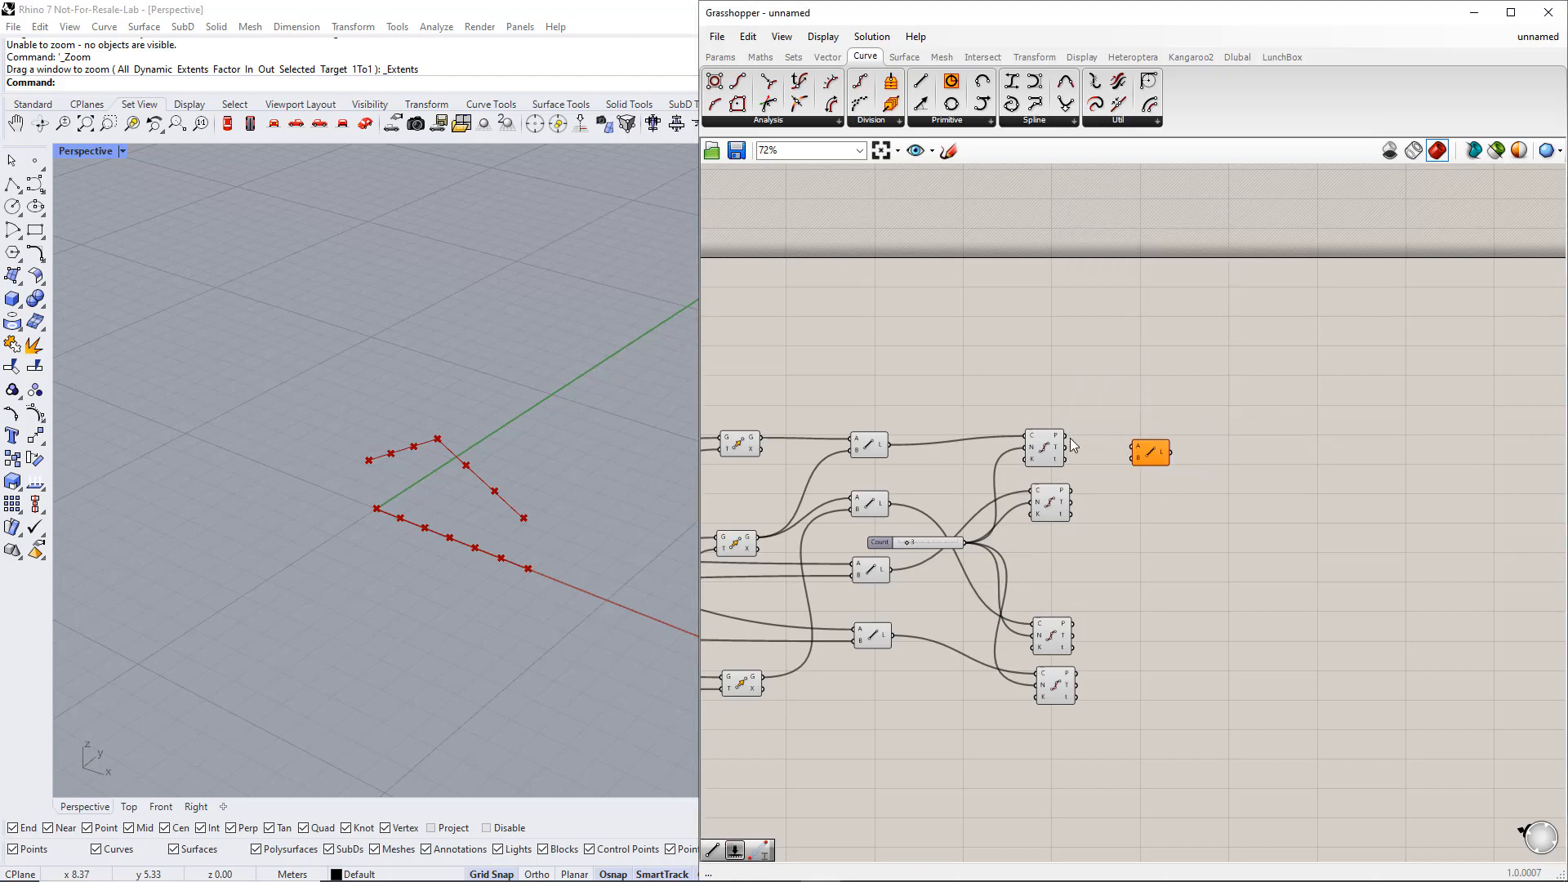
pyautogui.moveTo(1066, 435); pyautogui.dragTo(1134, 447)
pyautogui.moveTo(1071, 491); pyautogui.dragTo(1134, 459)
# Space out the lower pair of Divide Curve components by moving the lowest one slightly further down.
pyautogui.moveTo(1064, 650); pyautogui.dragTo(1074, 625)
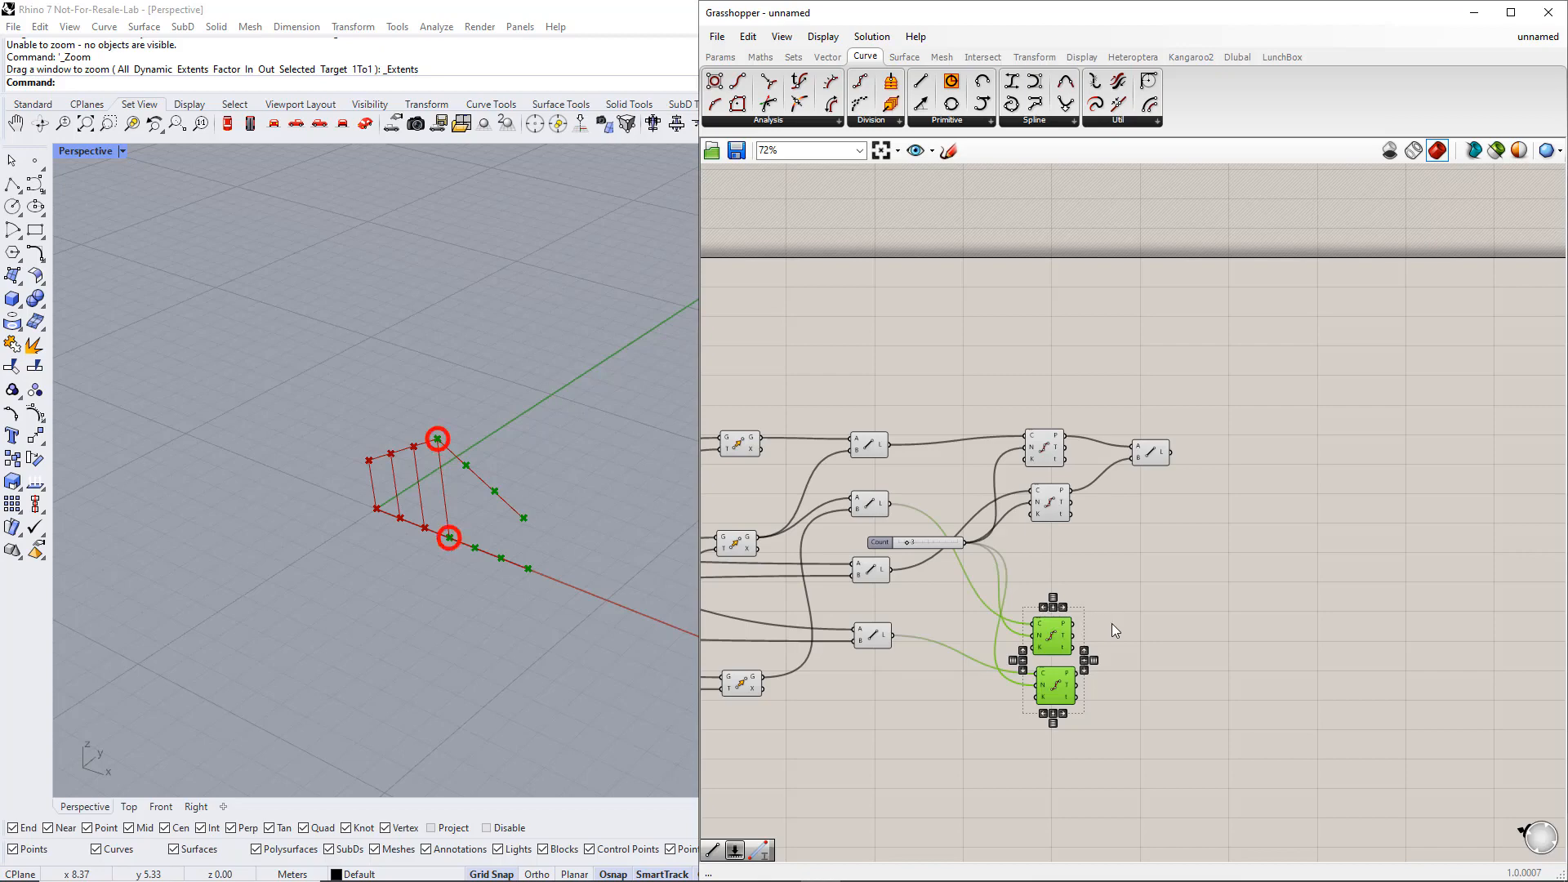
pyautogui.moveTo(1129, 634); pyautogui.dragTo(1024, 597, button='right')
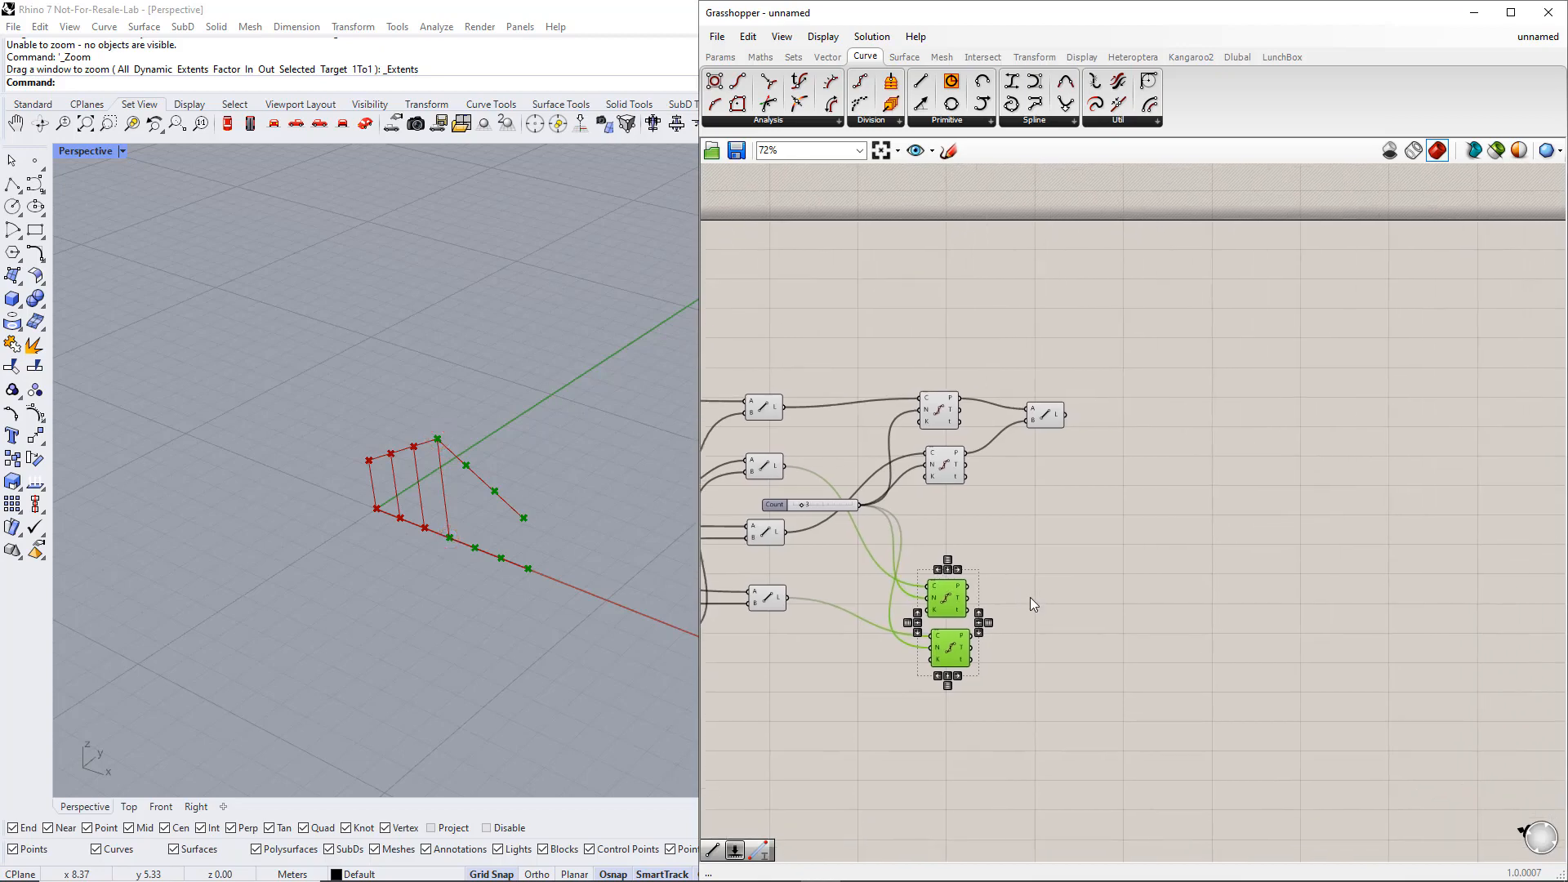
pyautogui.click(1028, 597)
pyautogui.moveTo(952, 650); pyautogui.dragTo(947, 664)
pyautogui.click(1029, 603)
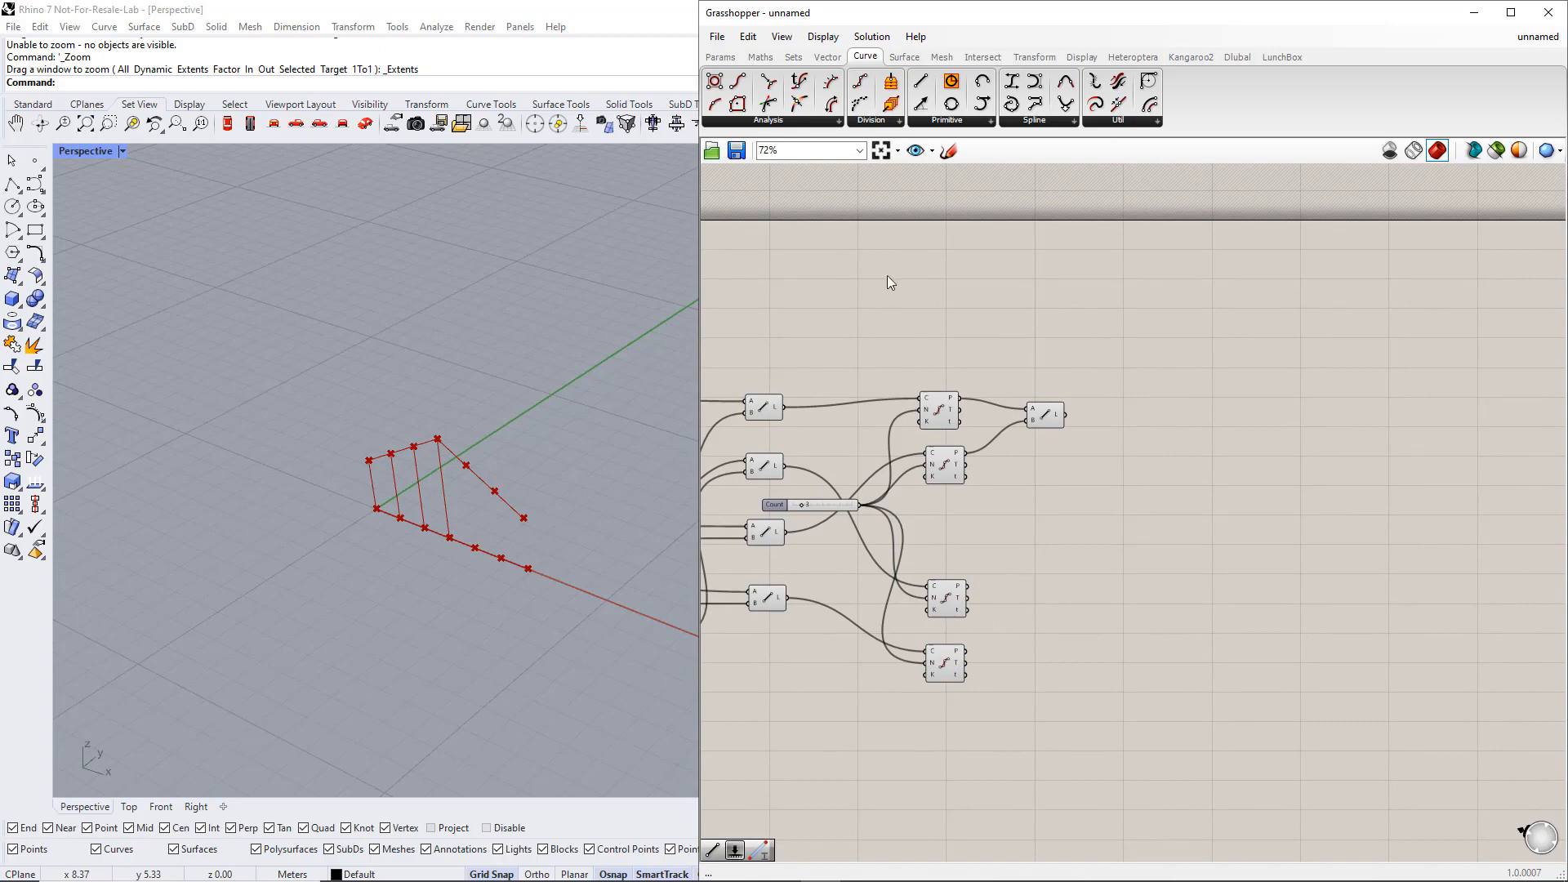
# Add a Cull Index component and feed its list with the second roof line's division points.
pyautogui.click(793, 55)
pyautogui.click(849, 121)
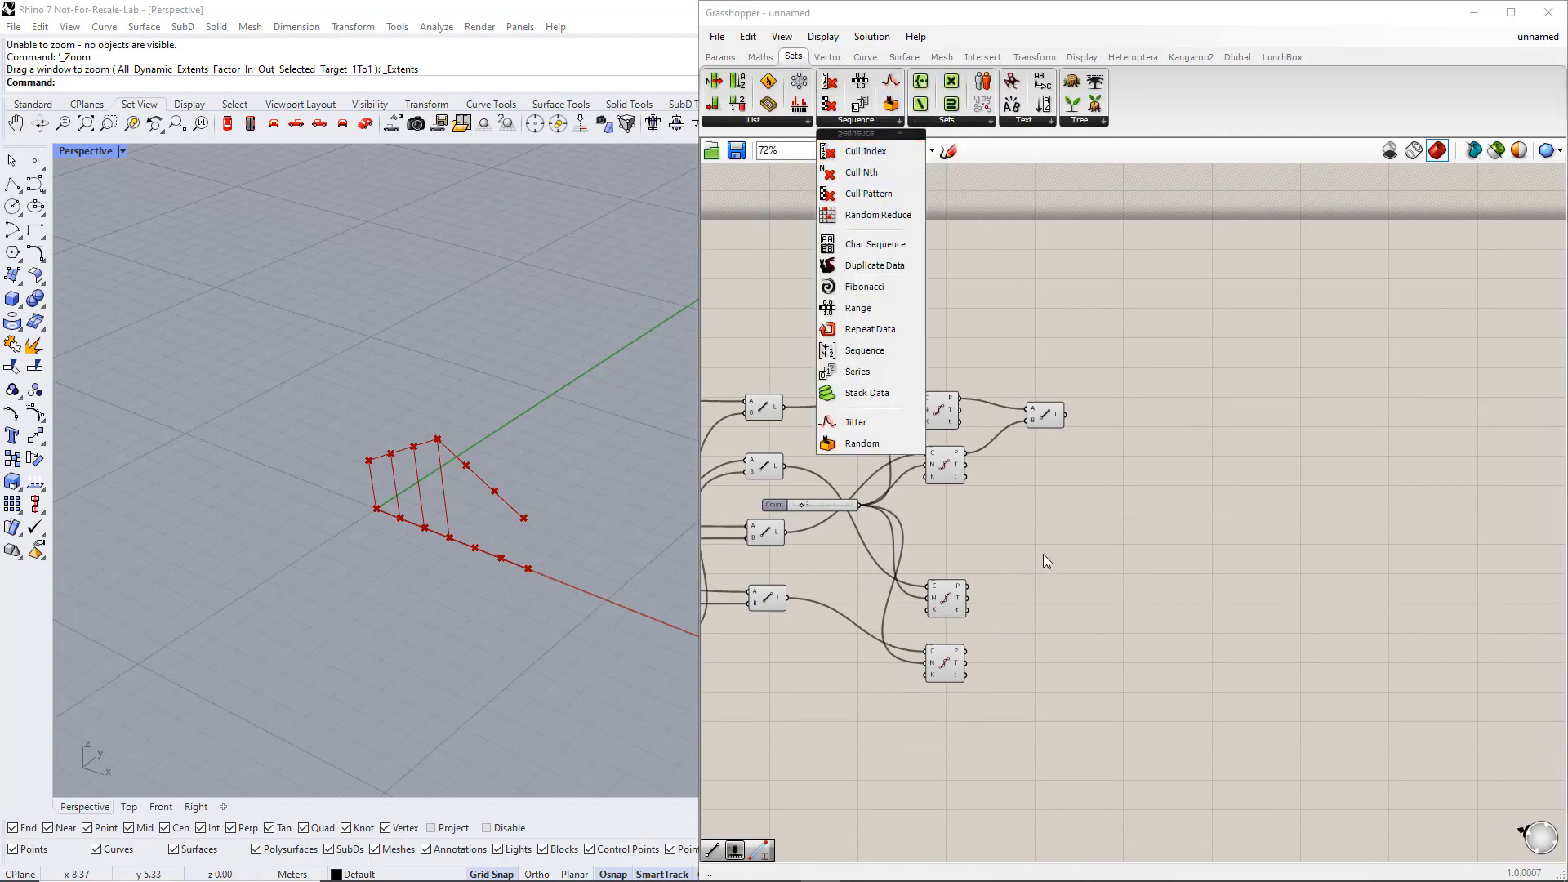
pyautogui.doubleClick(1041, 589)
pyautogui.write('Cull')
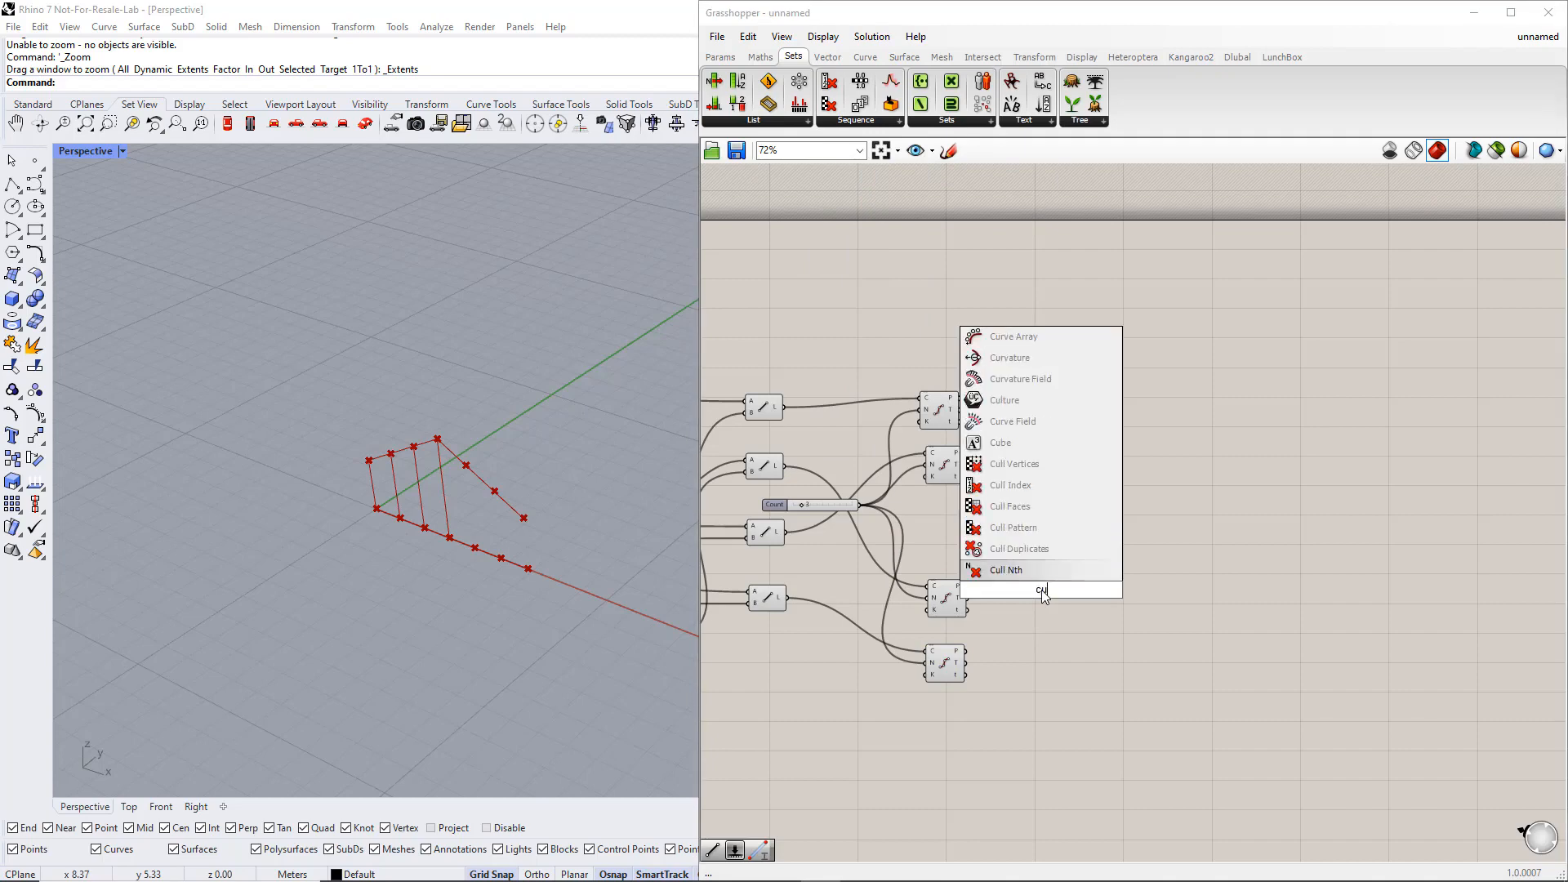
pyautogui.click(1031, 464)
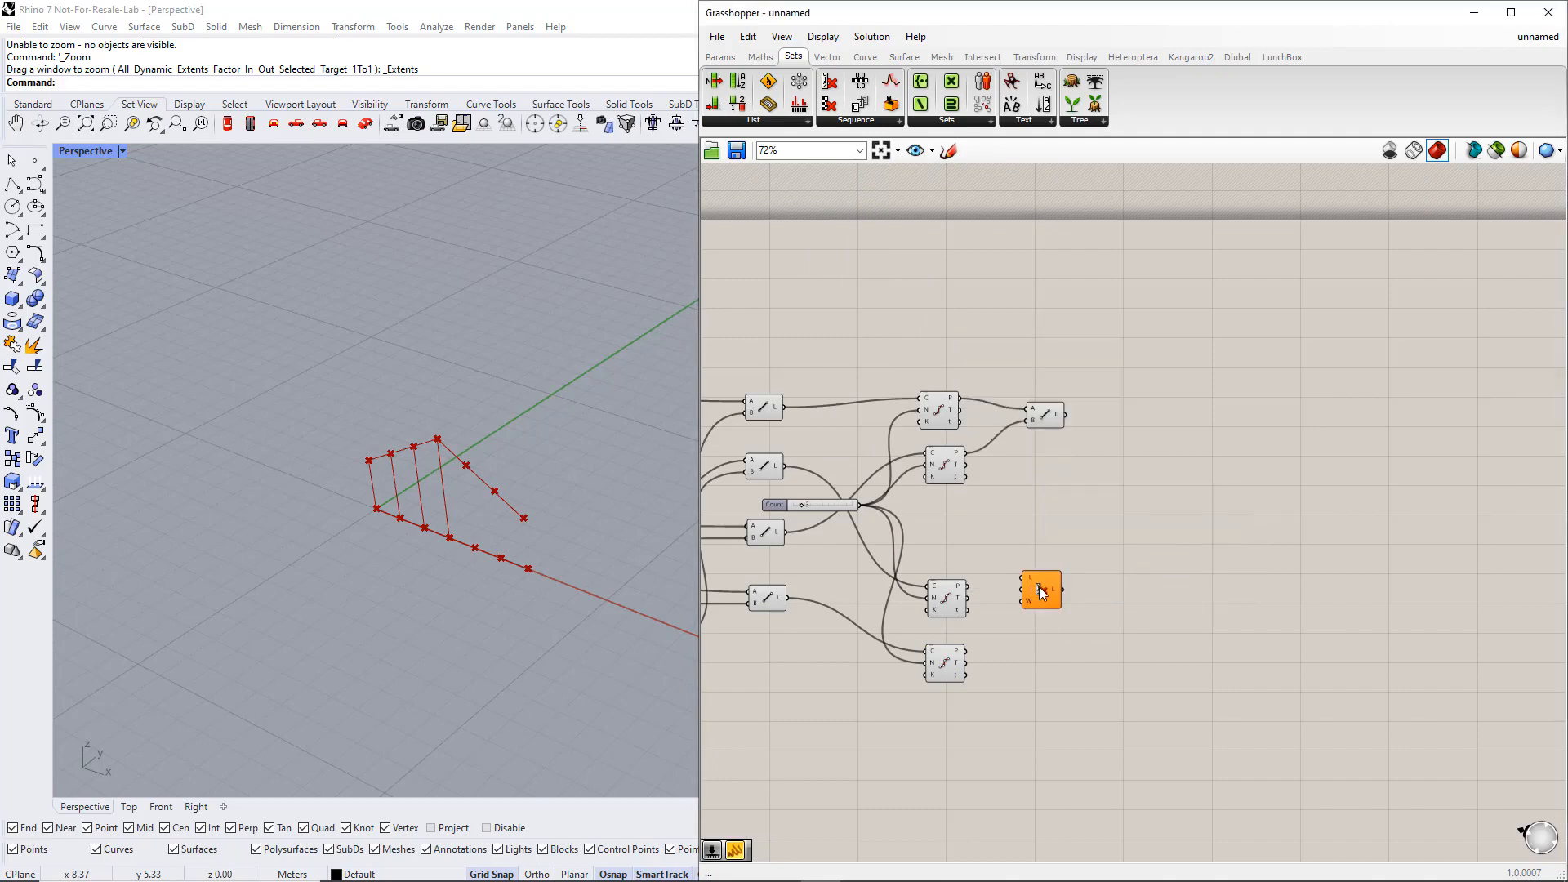
pyautogui.moveTo(968, 587); pyautogui.dragTo(1101, 600)
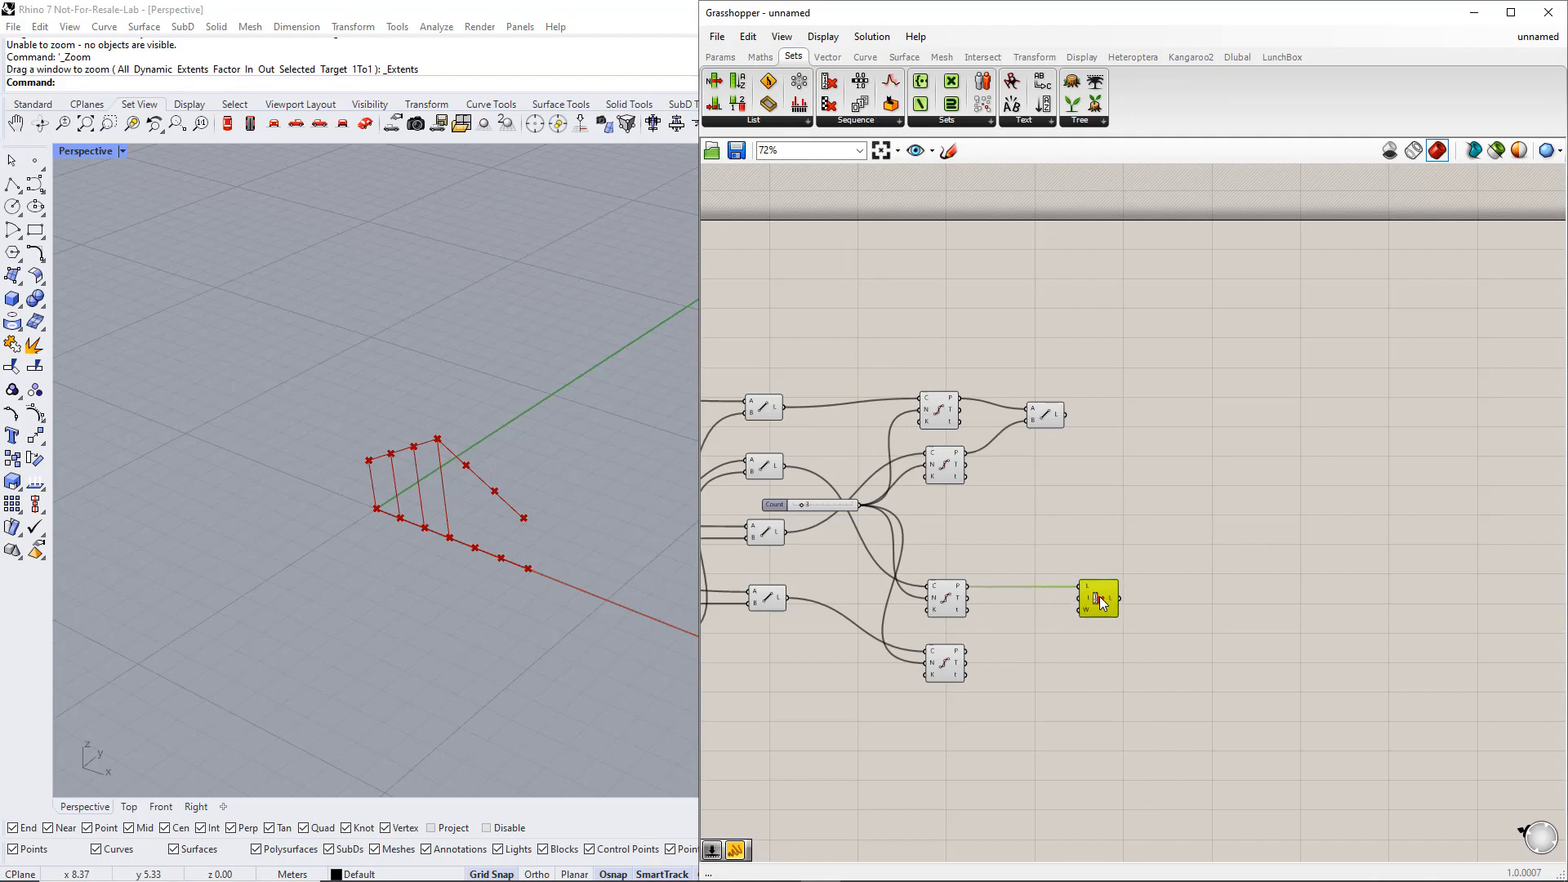
# Add a number slider set to 0 as the Cull Index component's indices, moving the component further from its Divide Curve.
pyautogui.doubleClick(1021, 619)
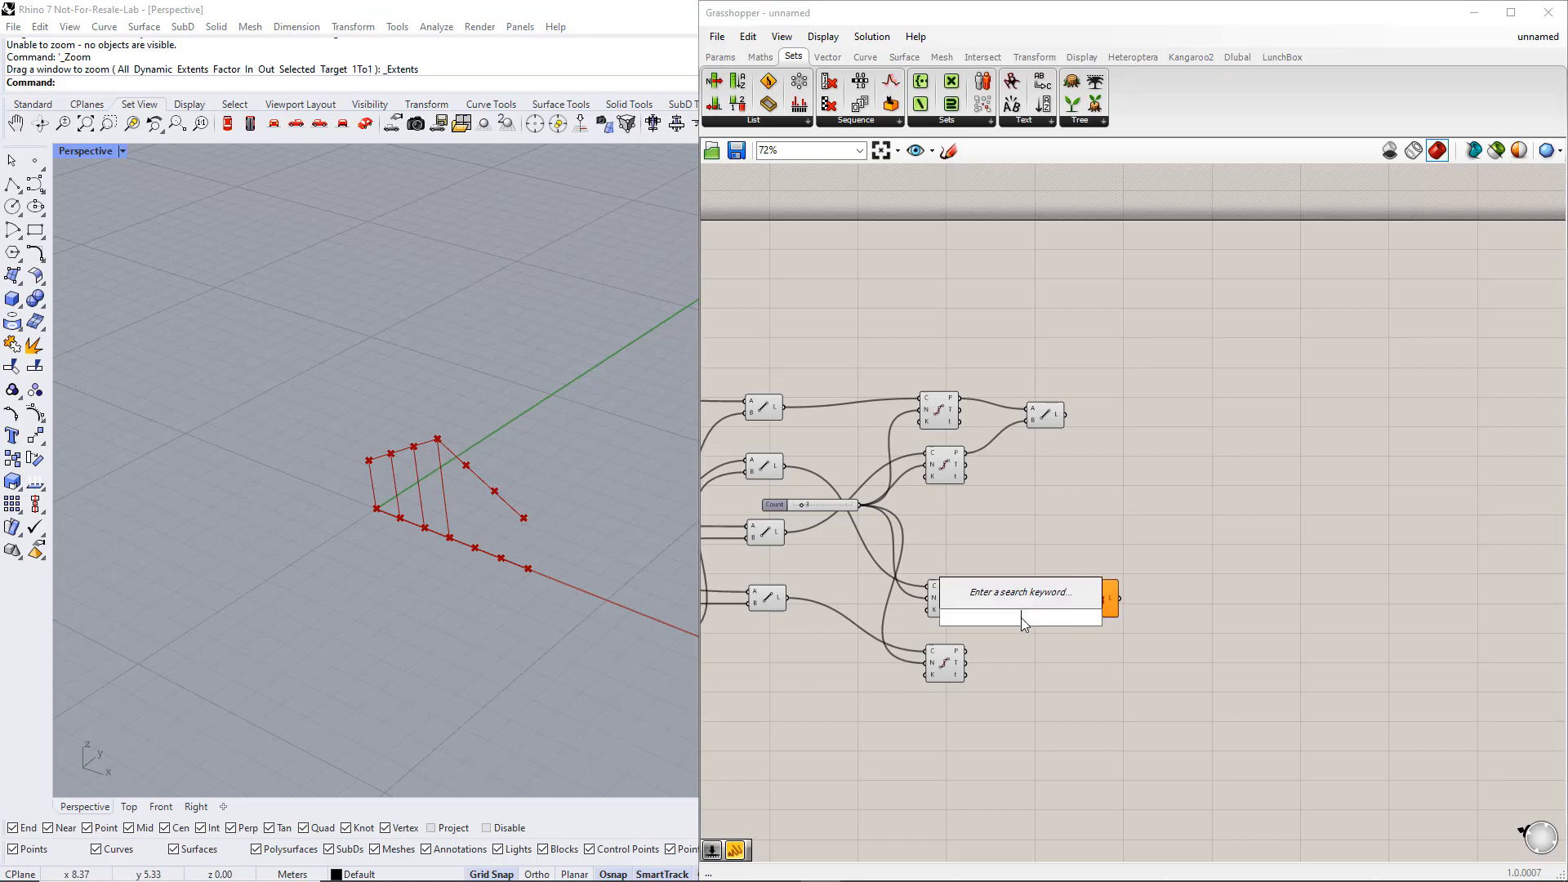
pyautogui.write('0')
pyautogui.press('Return')
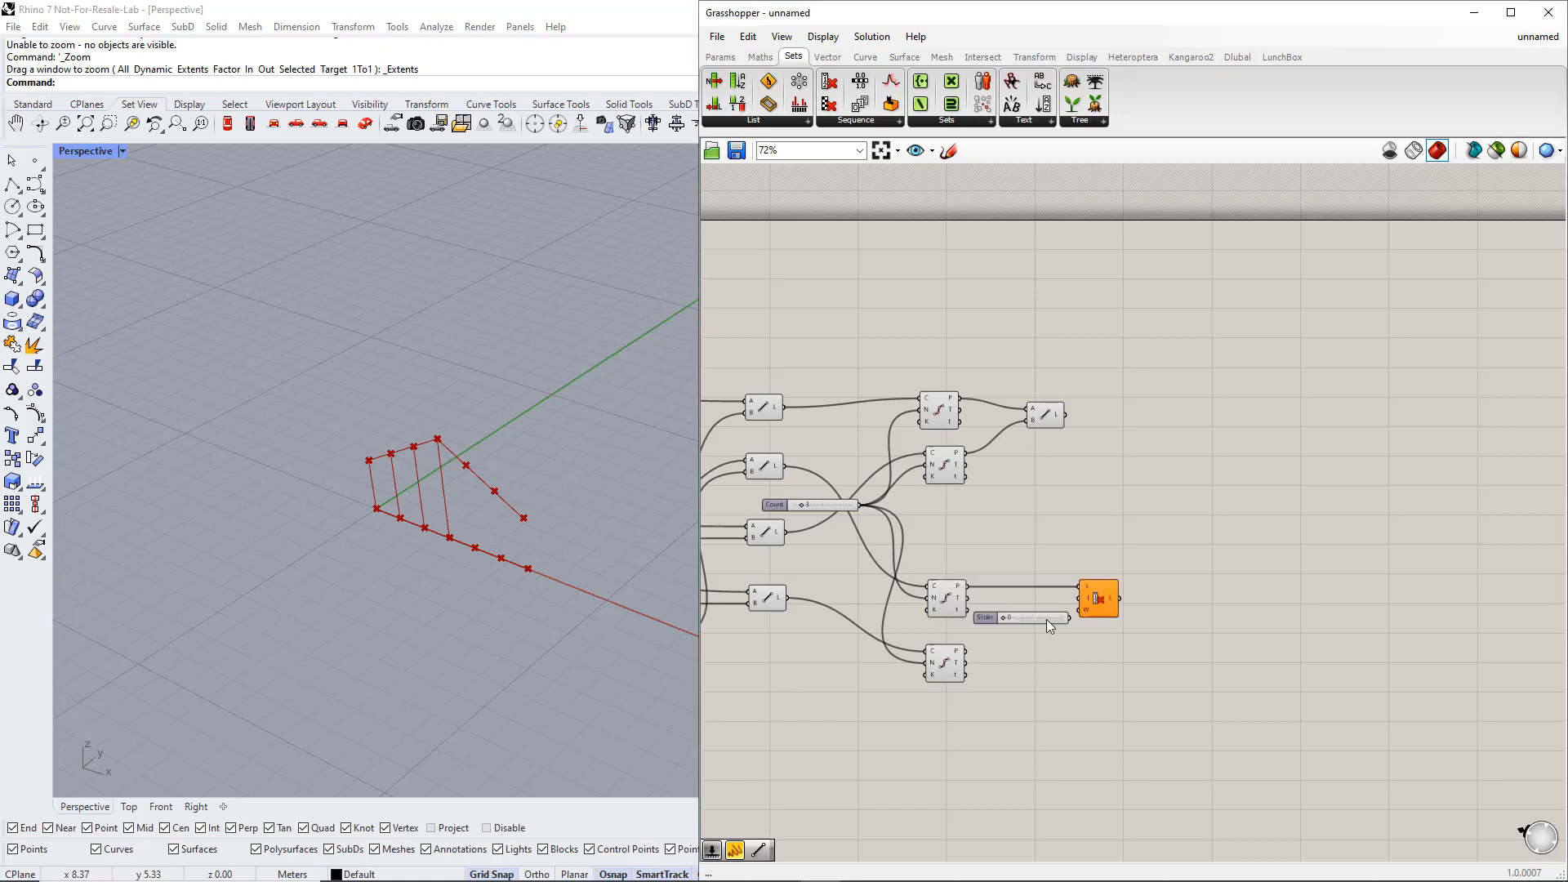
pyautogui.moveTo(1070, 618); pyautogui.dragTo(1081, 599)
pyautogui.moveTo(1094, 604); pyautogui.dragTo(1125, 611)
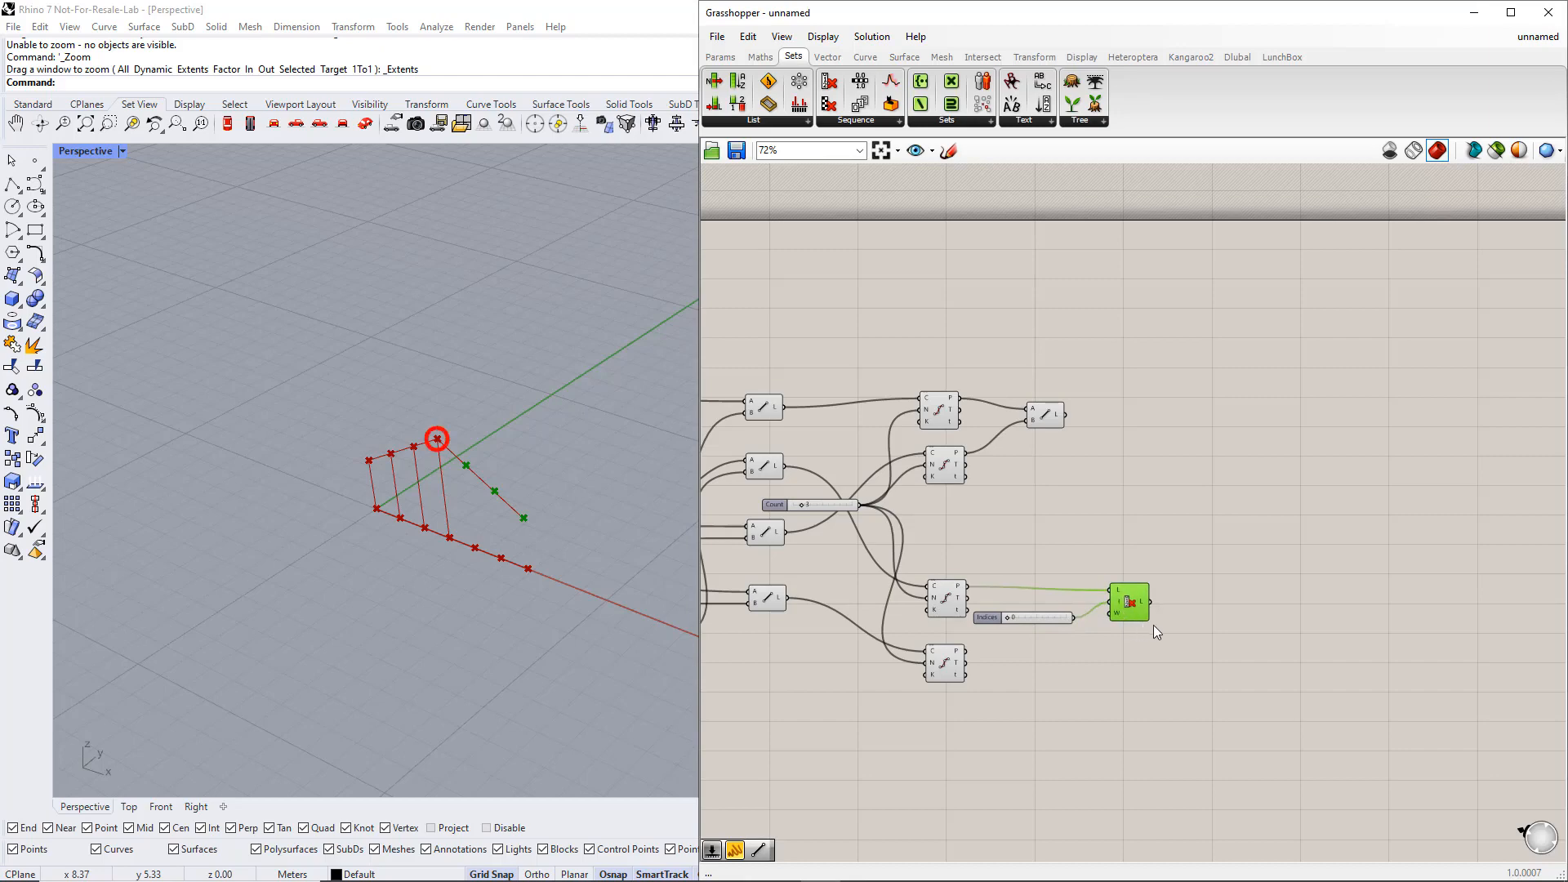
# Duplicate the Cull Index with its 0 slider and feed the copy's list from the lowest Divide Curve's points.
pyautogui.moveTo(1168, 635); pyautogui.dragTo(1047, 587)
pyautogui.moveTo(1138, 602); pyautogui.dragTo(967, 652)
pyautogui.moveTo(1187, 722); pyautogui.dragTo(1136, 662)
pyautogui.click(1183, 640)
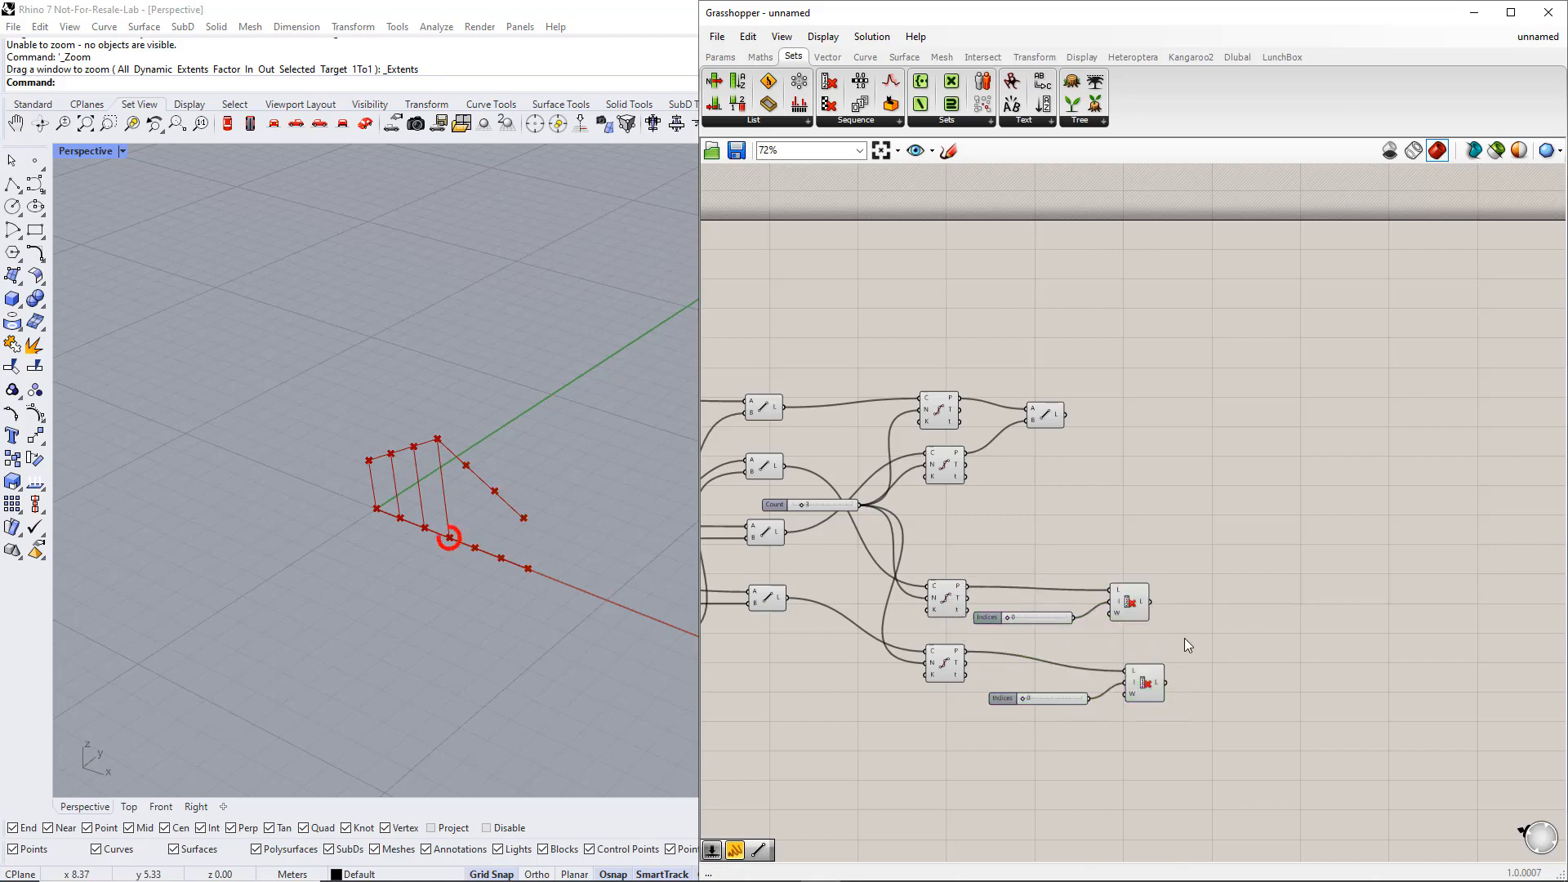
# Add a Line component joining the two culled point lists of the lower Divide Curve pair.
pyautogui.doubleClick(1210, 624)
pyautogui.write('line')
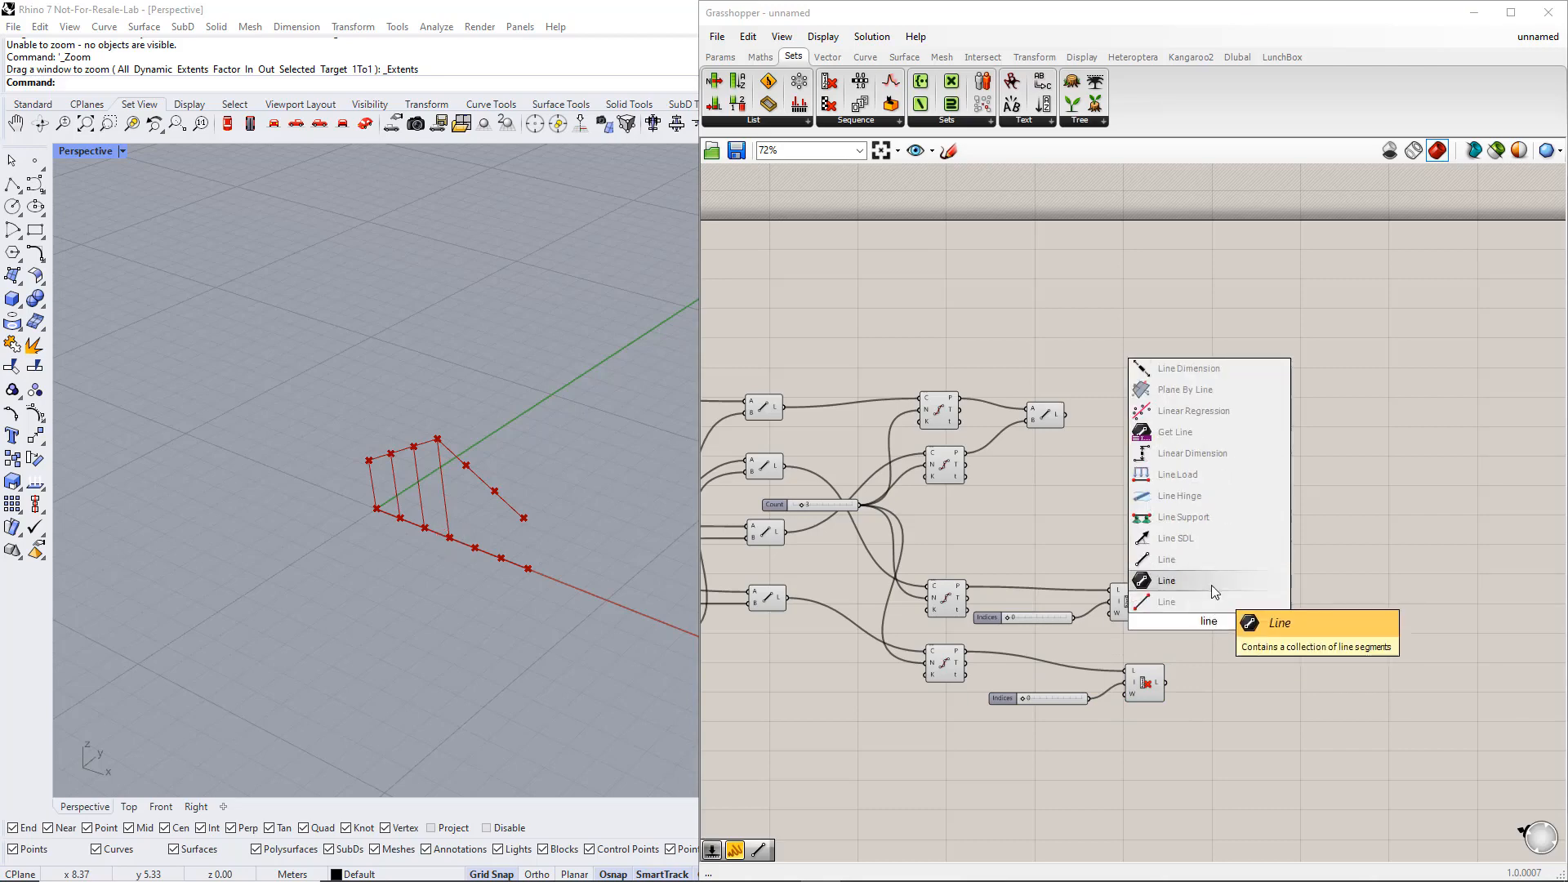
pyautogui.click(1212, 583)
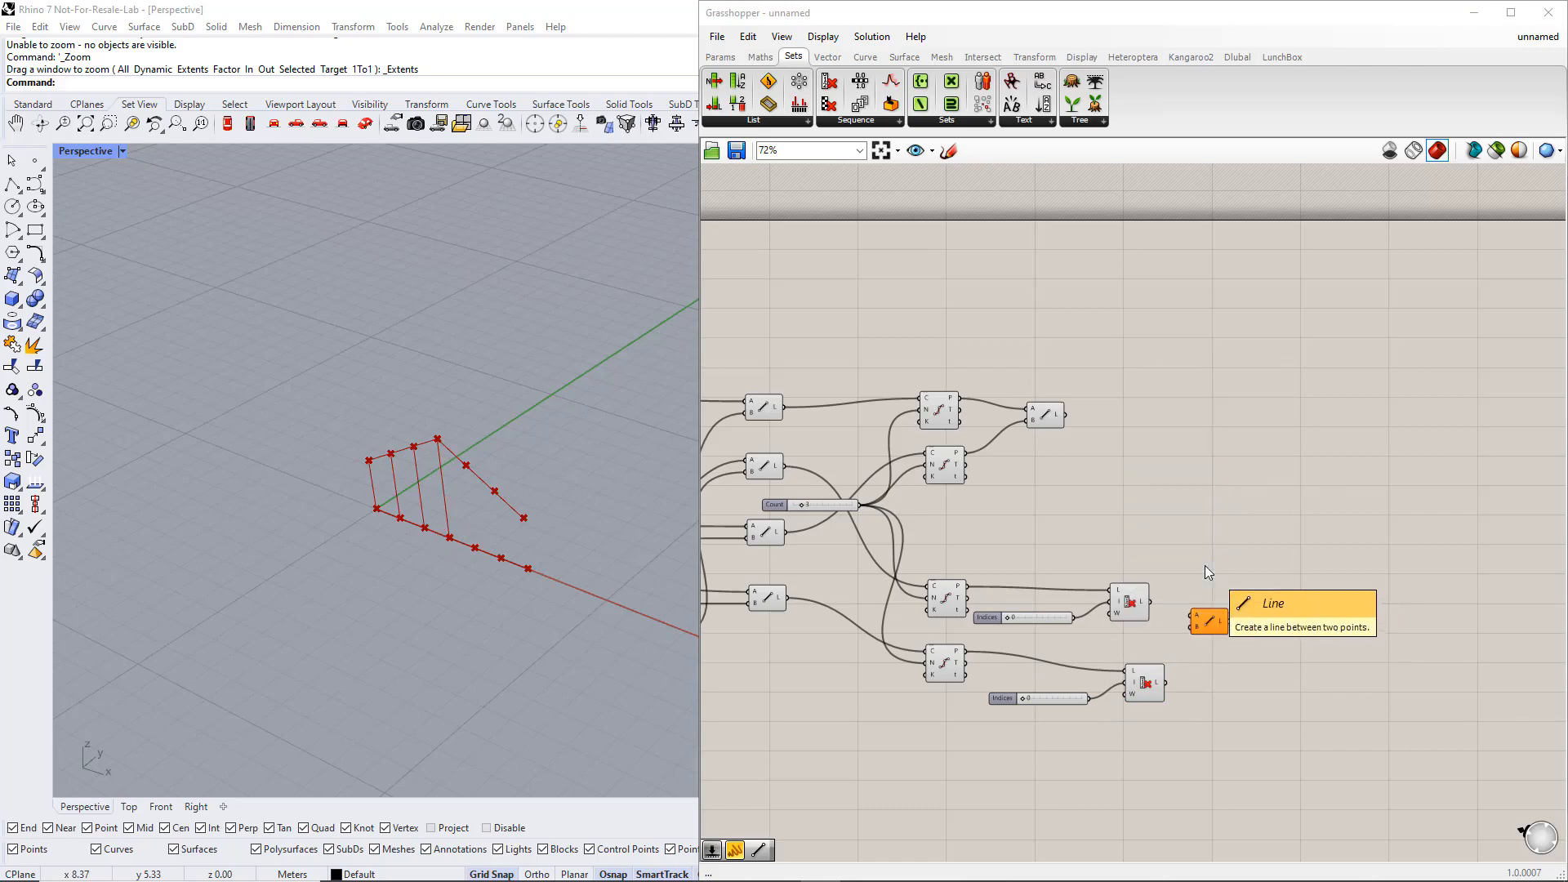
pyautogui.moveTo(1151, 602); pyautogui.dragTo(1191, 616)
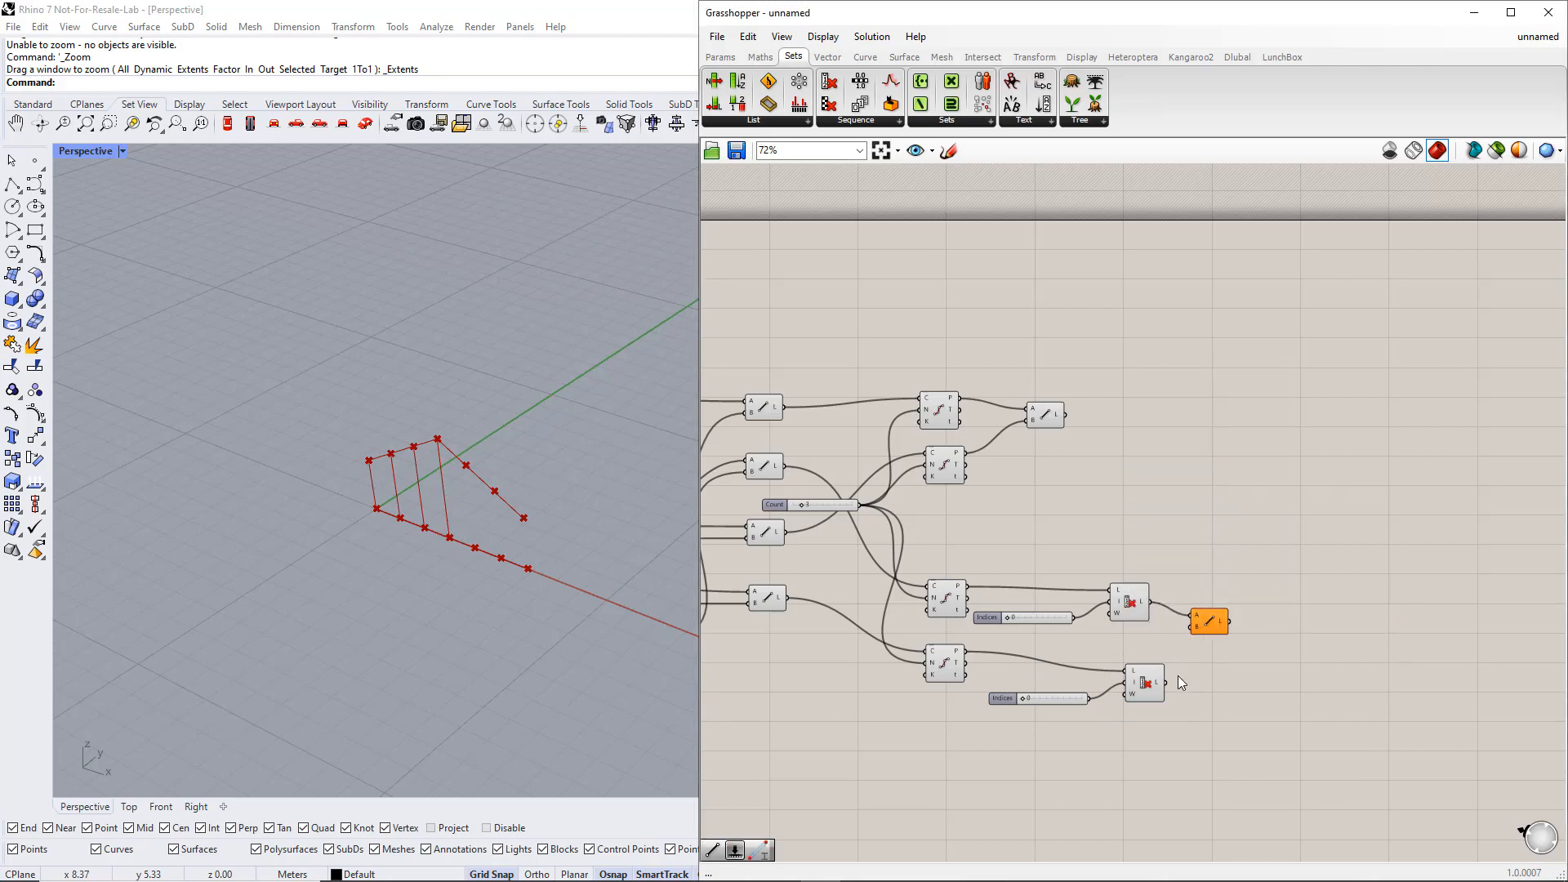
pyautogui.moveTo(1167, 685); pyautogui.dragTo(1254, 394)
# Stack the two Line components that join roof and base points and group them under the name "Verticals".
pyautogui.moveTo(1048, 422); pyautogui.dragTo(1251, 357)
pyautogui.moveTo(1318, 447); pyautogui.dragTo(1218, 309)
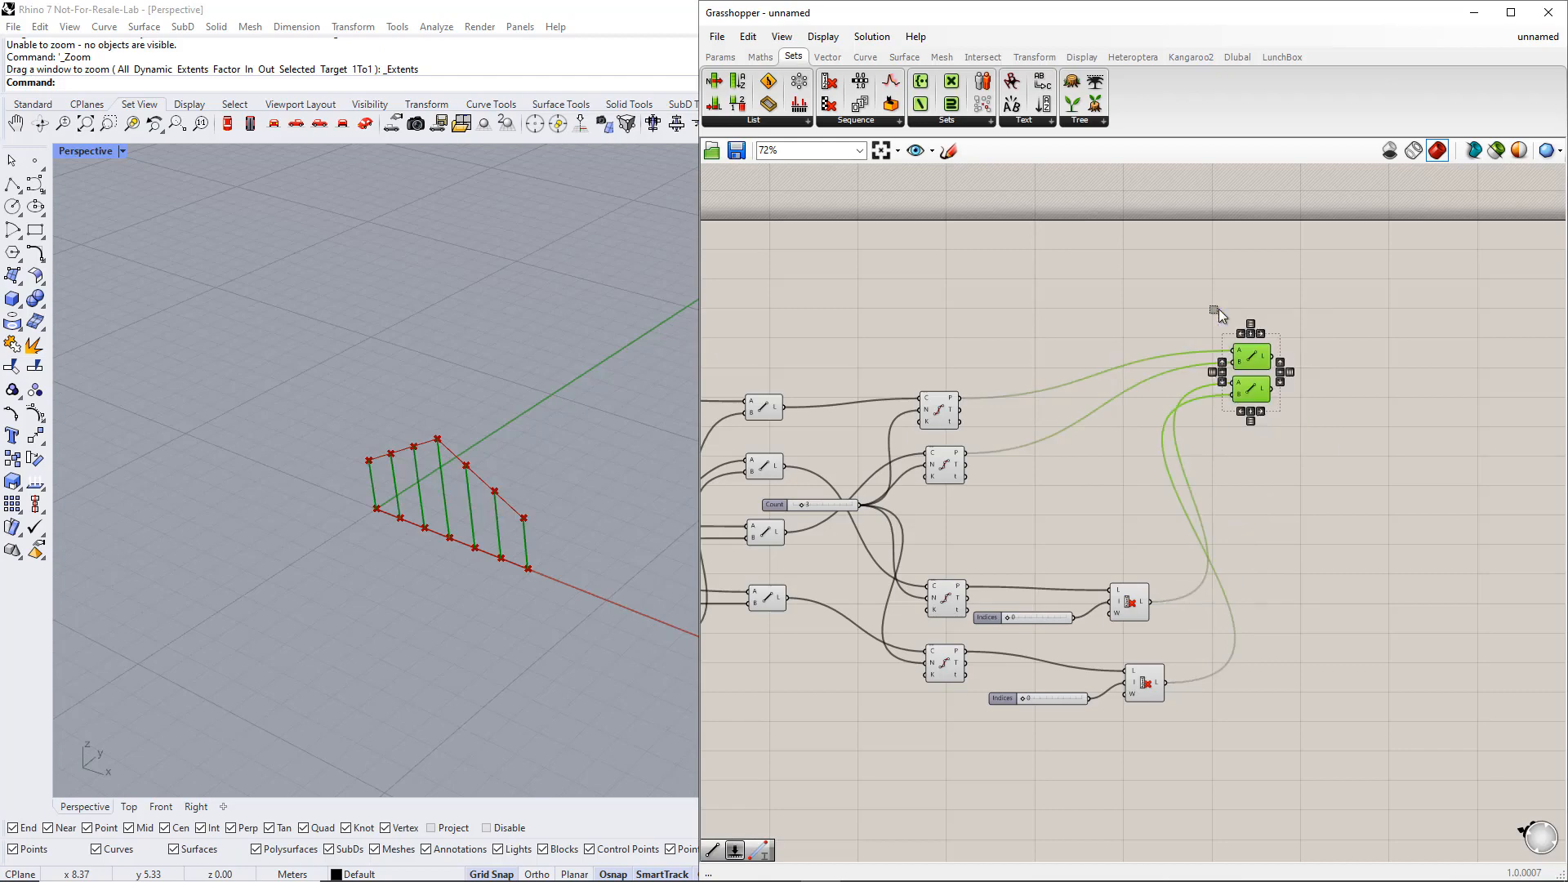
pyautogui.hotkey('ctrl', 'g')
pyautogui.scroll(4, 1261, 342)
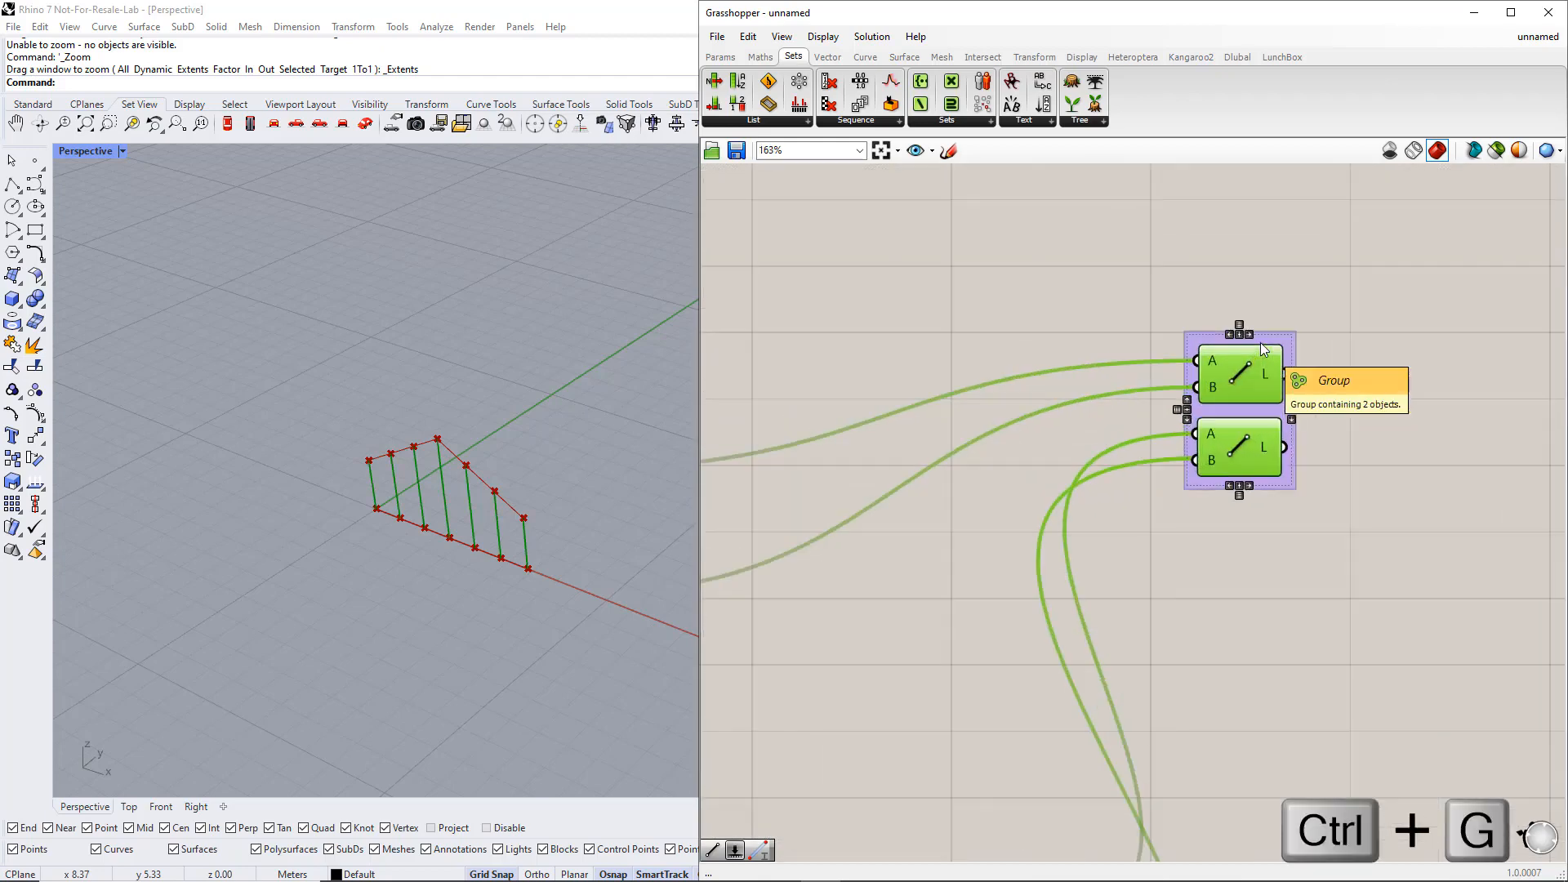
pyautogui.rightClick(1263, 341)
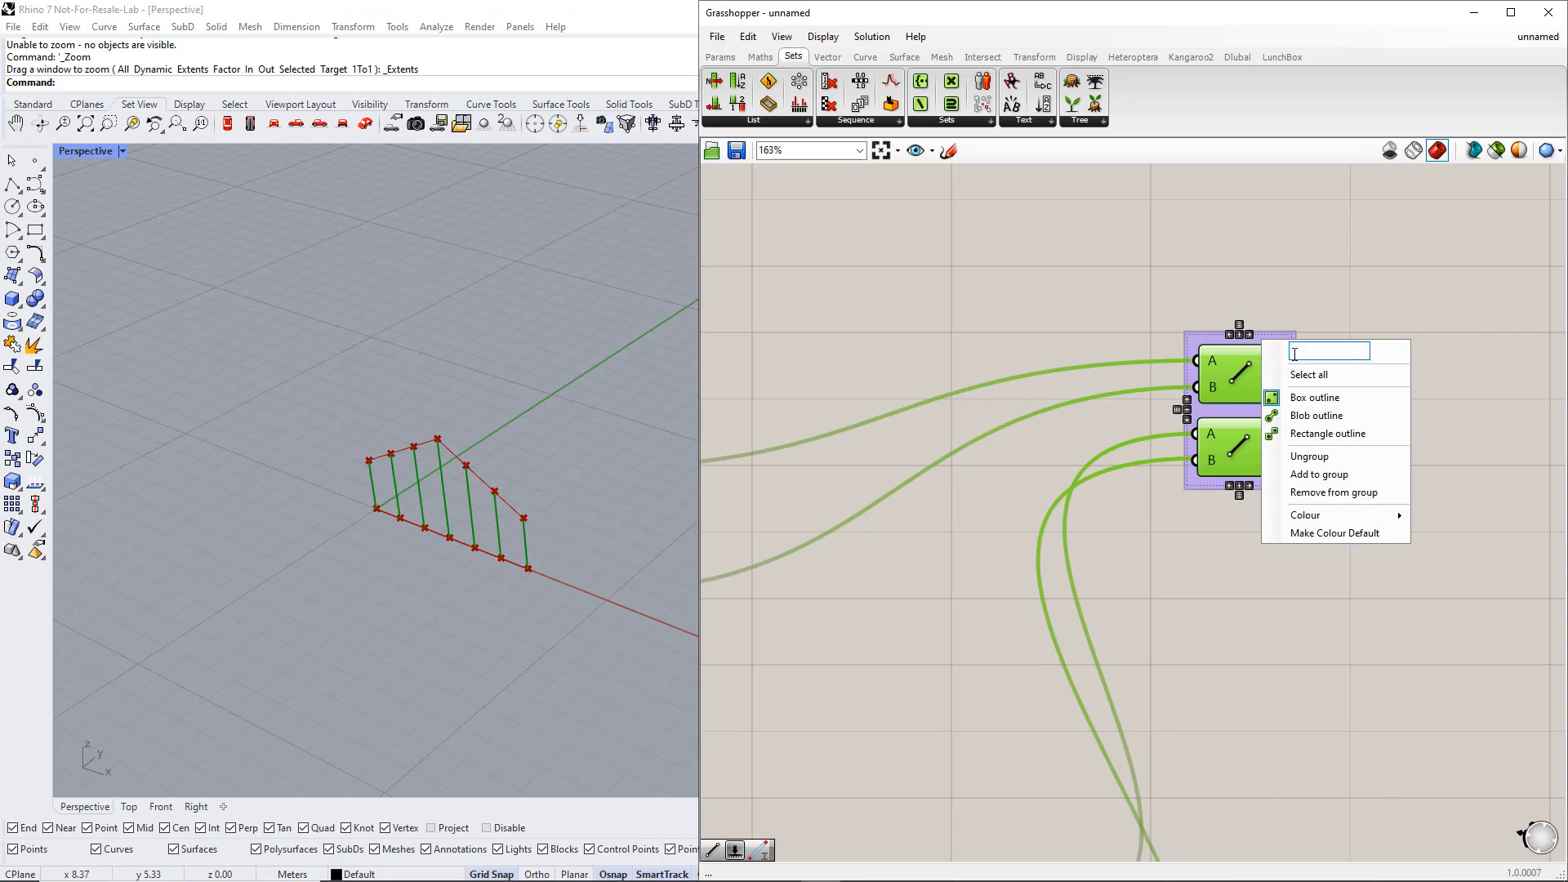
pyautogui.write('Verticals')
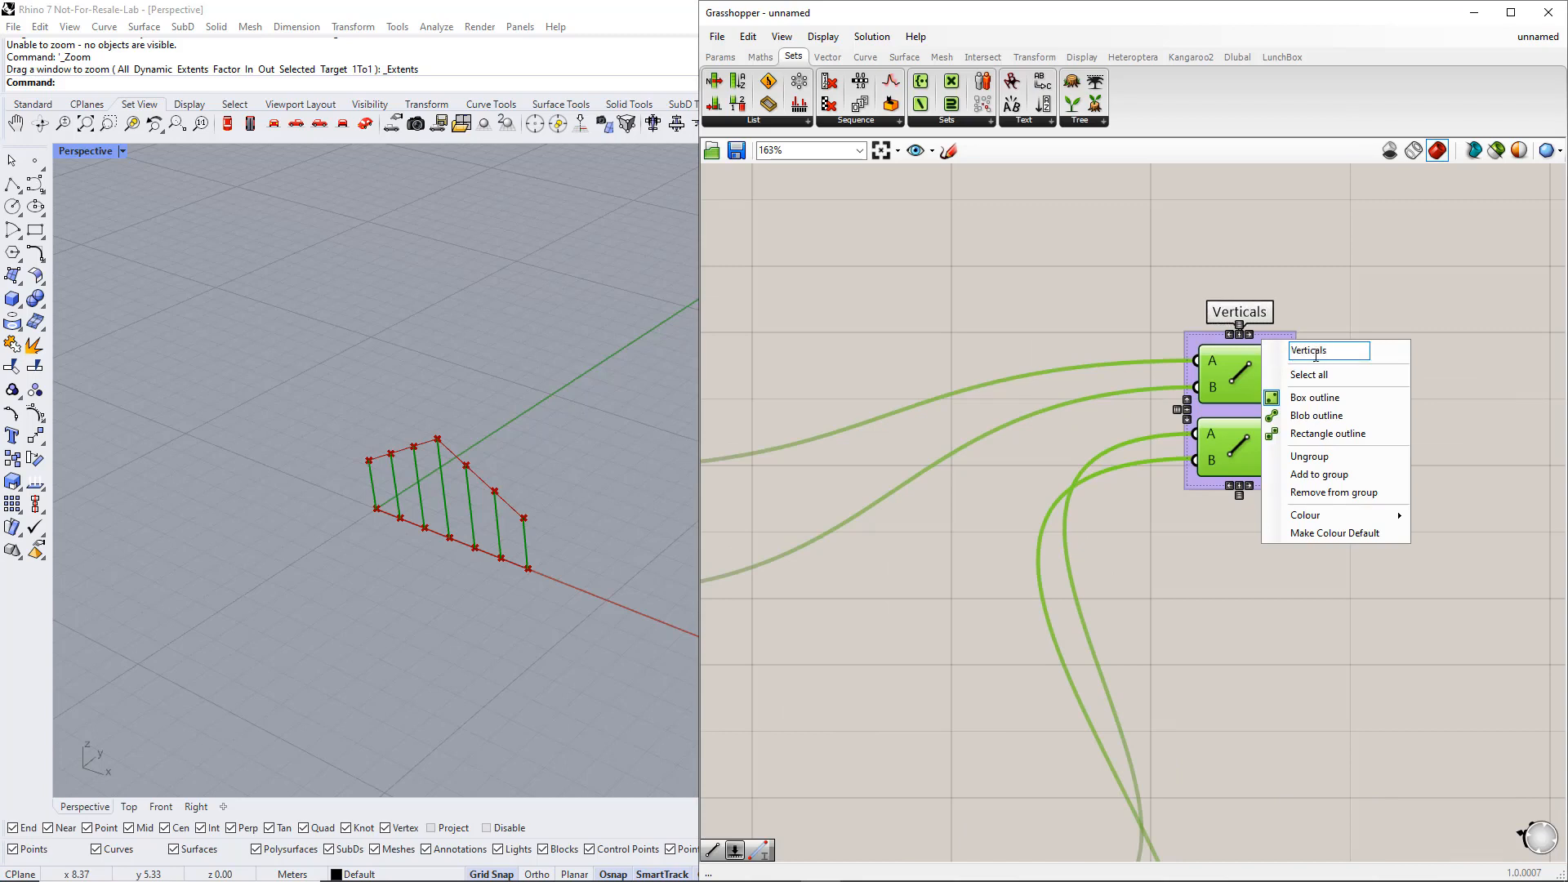
pyautogui.click(1382, 320)
pyautogui.scroll(-5, 1383, 320)
pyautogui.moveTo(1396, 411); pyautogui.dragTo(1273, 416, button='right')
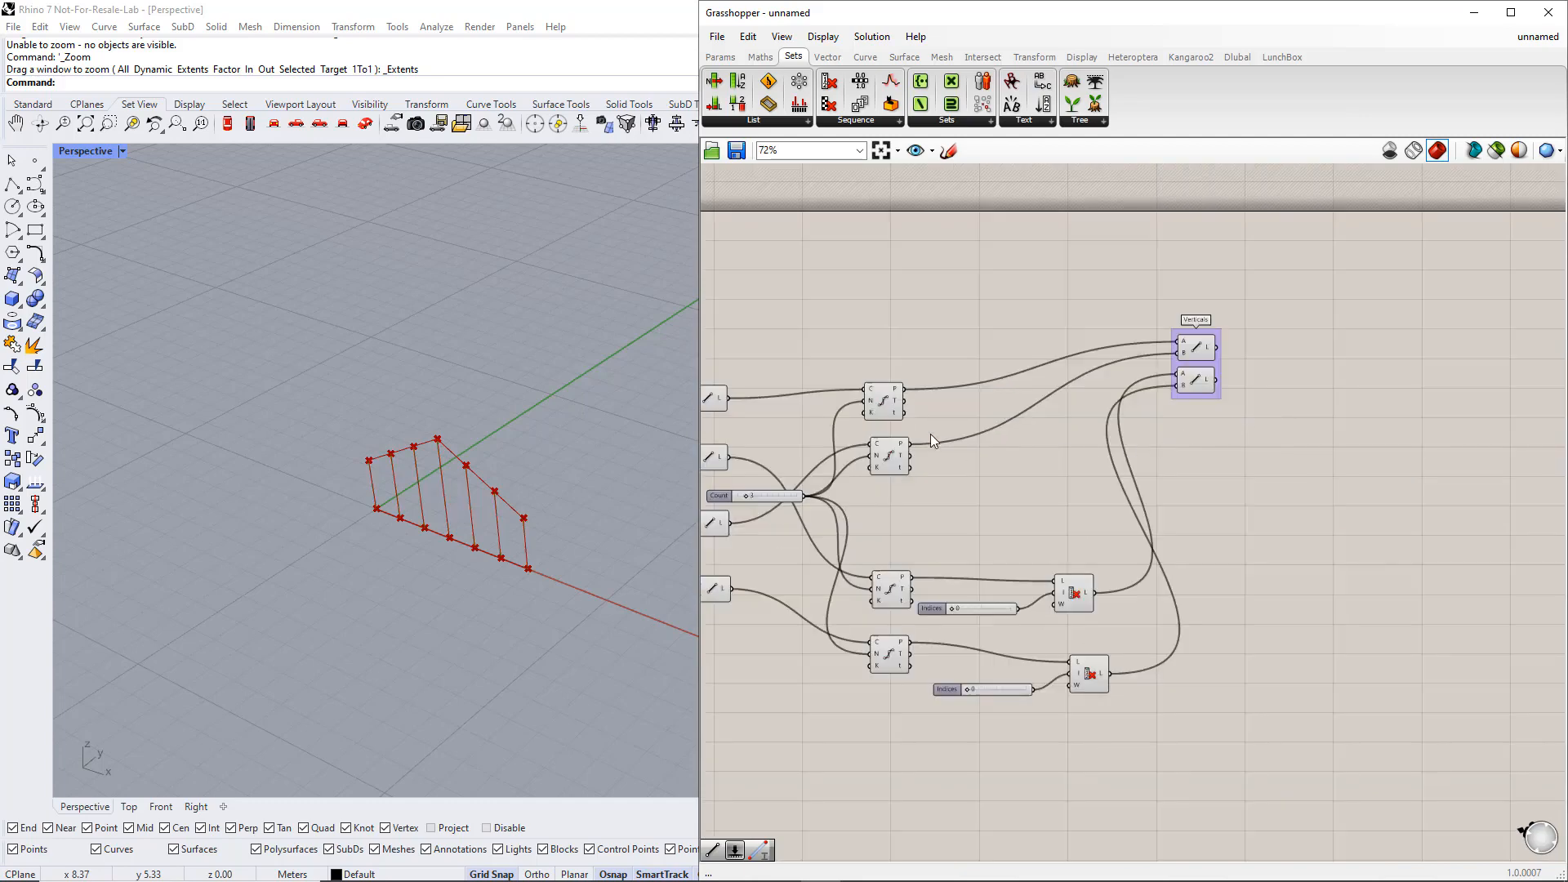
# Add a Cull Index component fed by the points of the base half beneath the first roof line.
pyautogui.click(882, 415)
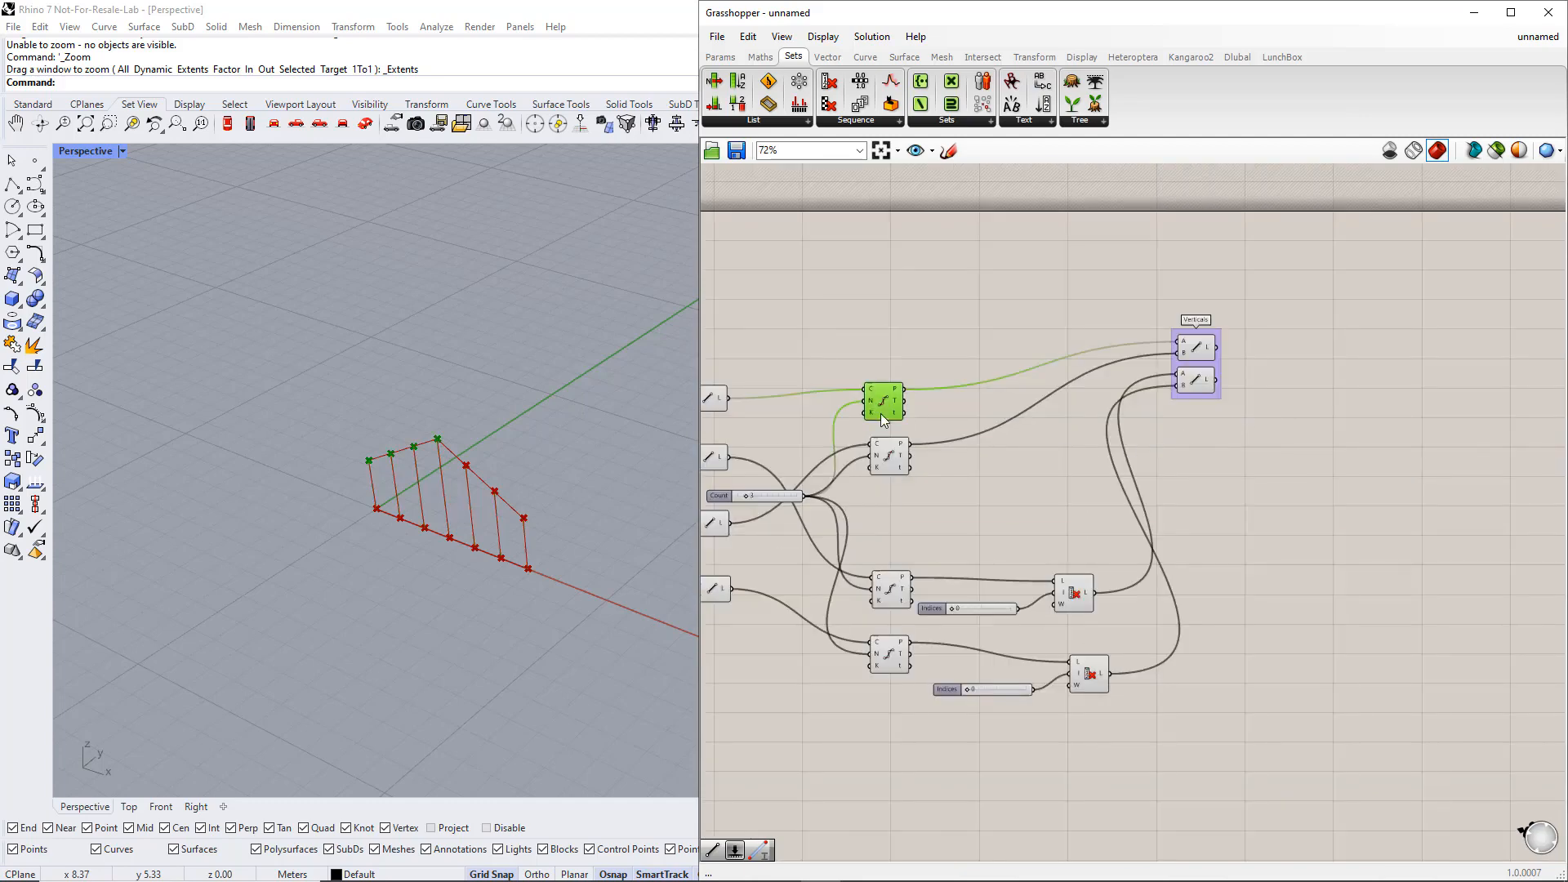
pyautogui.click(889, 457)
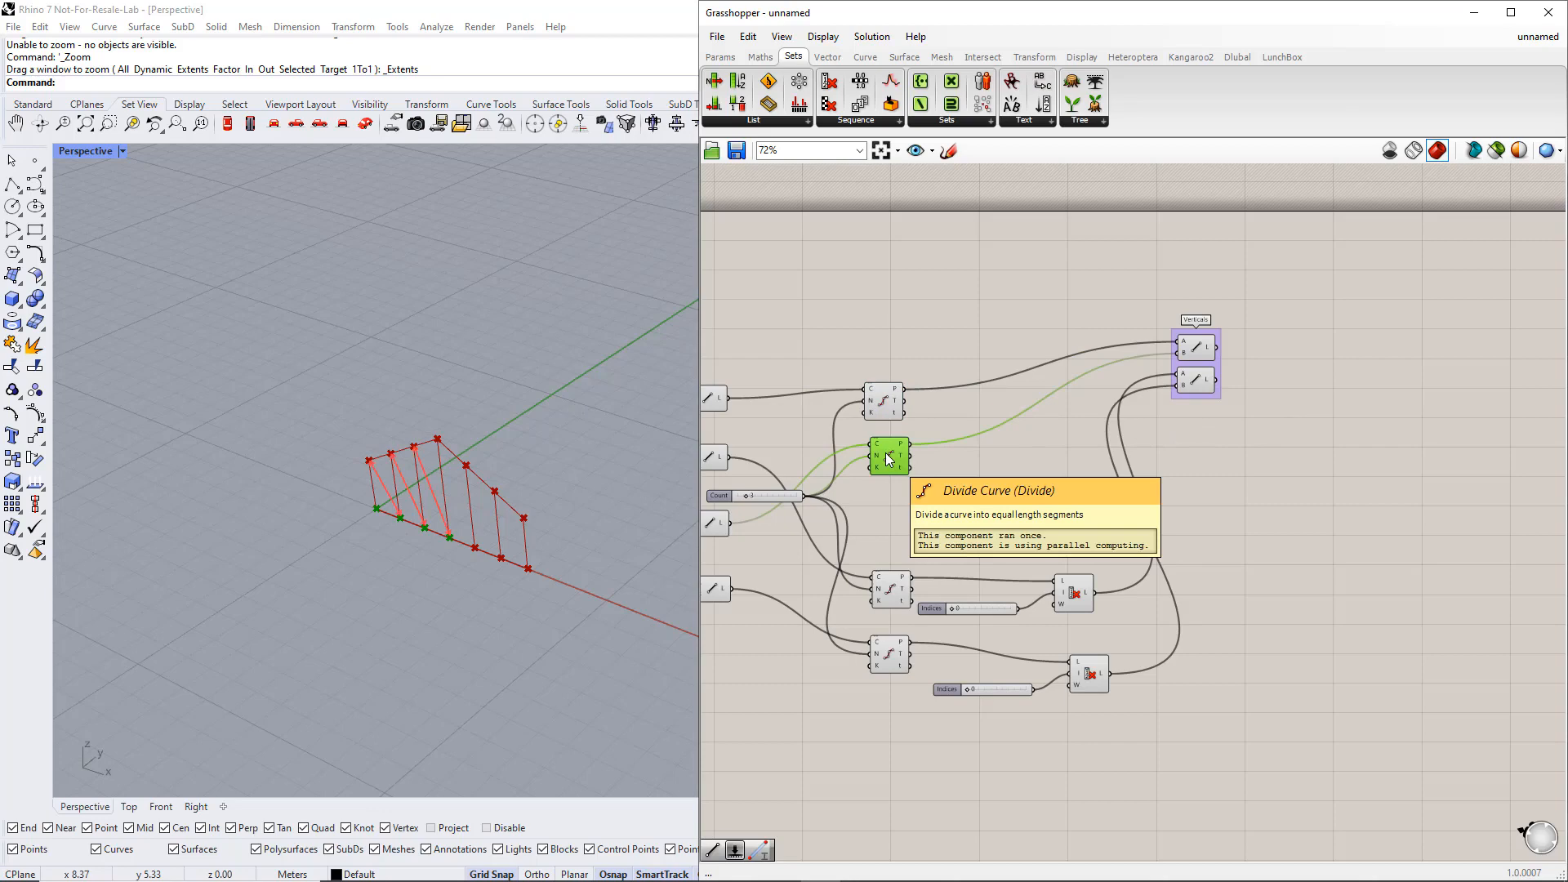
pyautogui.click(884, 400)
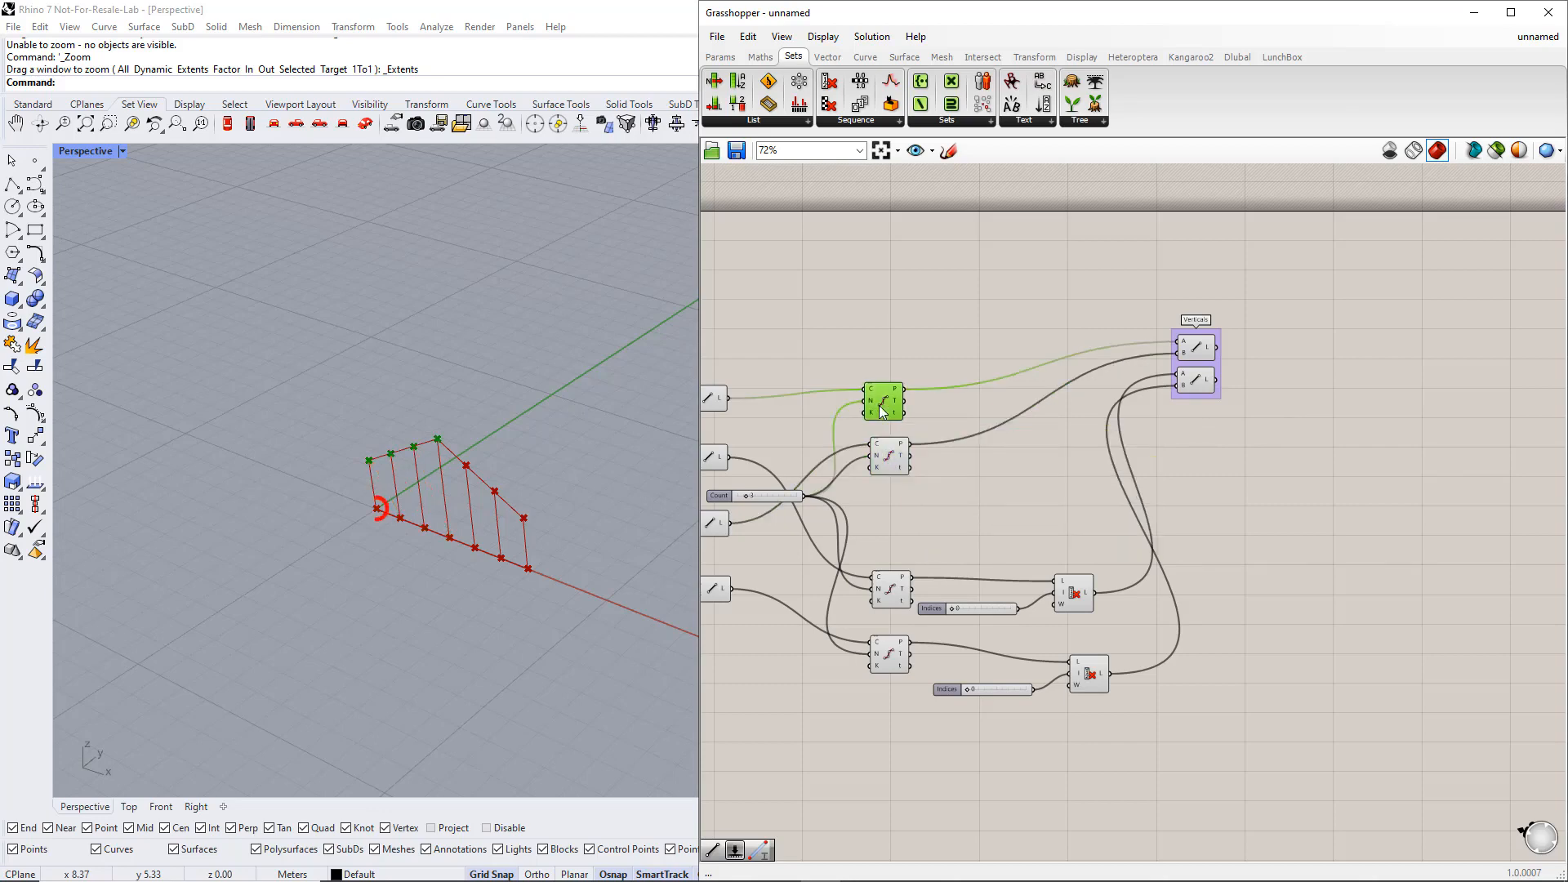
pyautogui.click(895, 459)
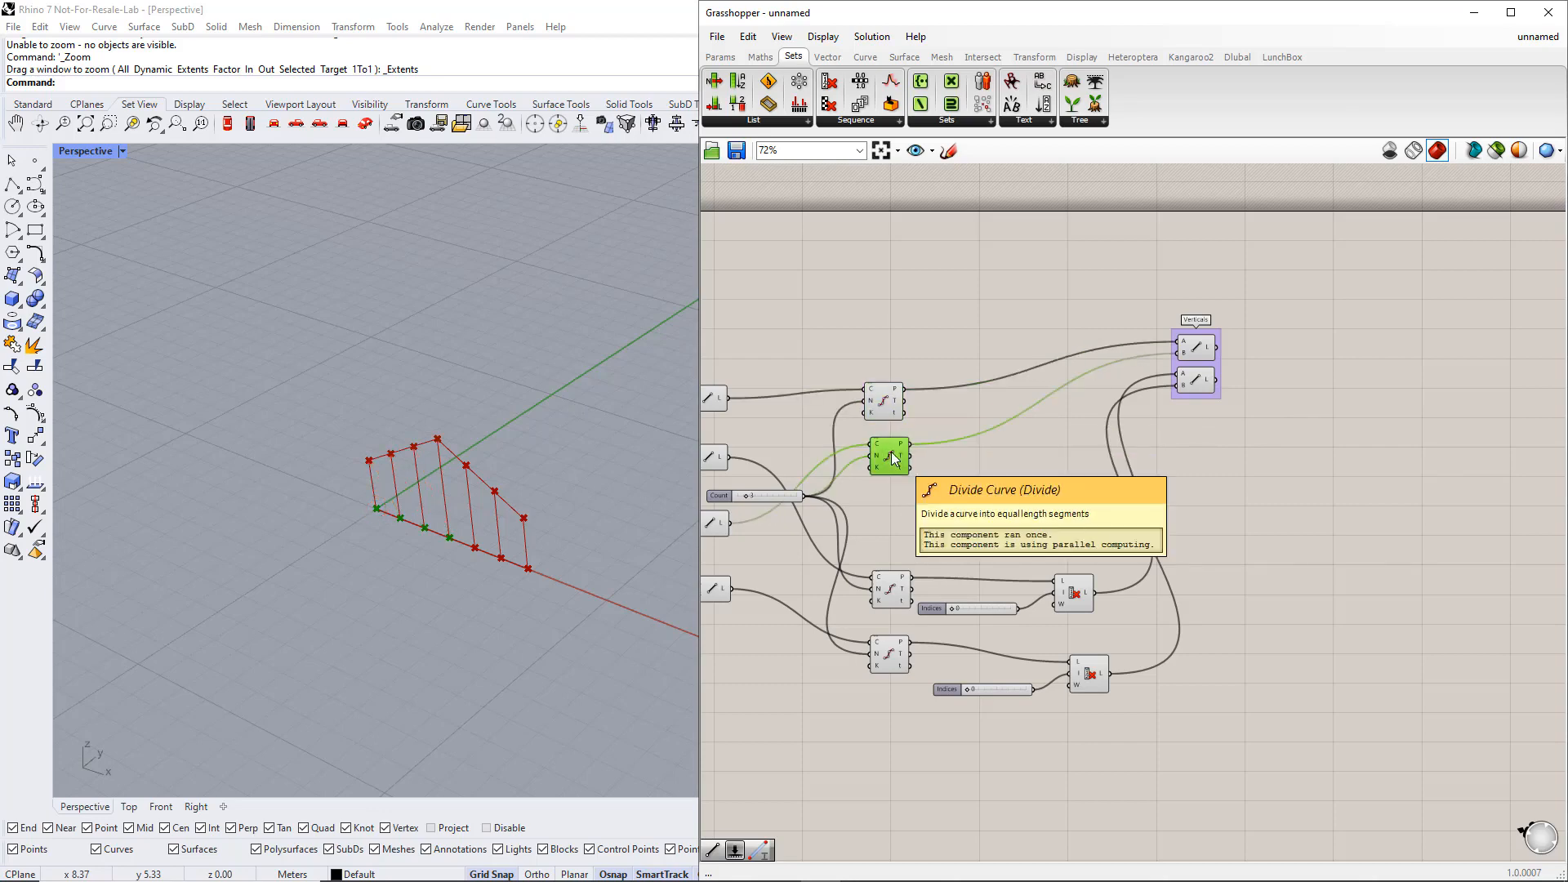
pyautogui.click(889, 415)
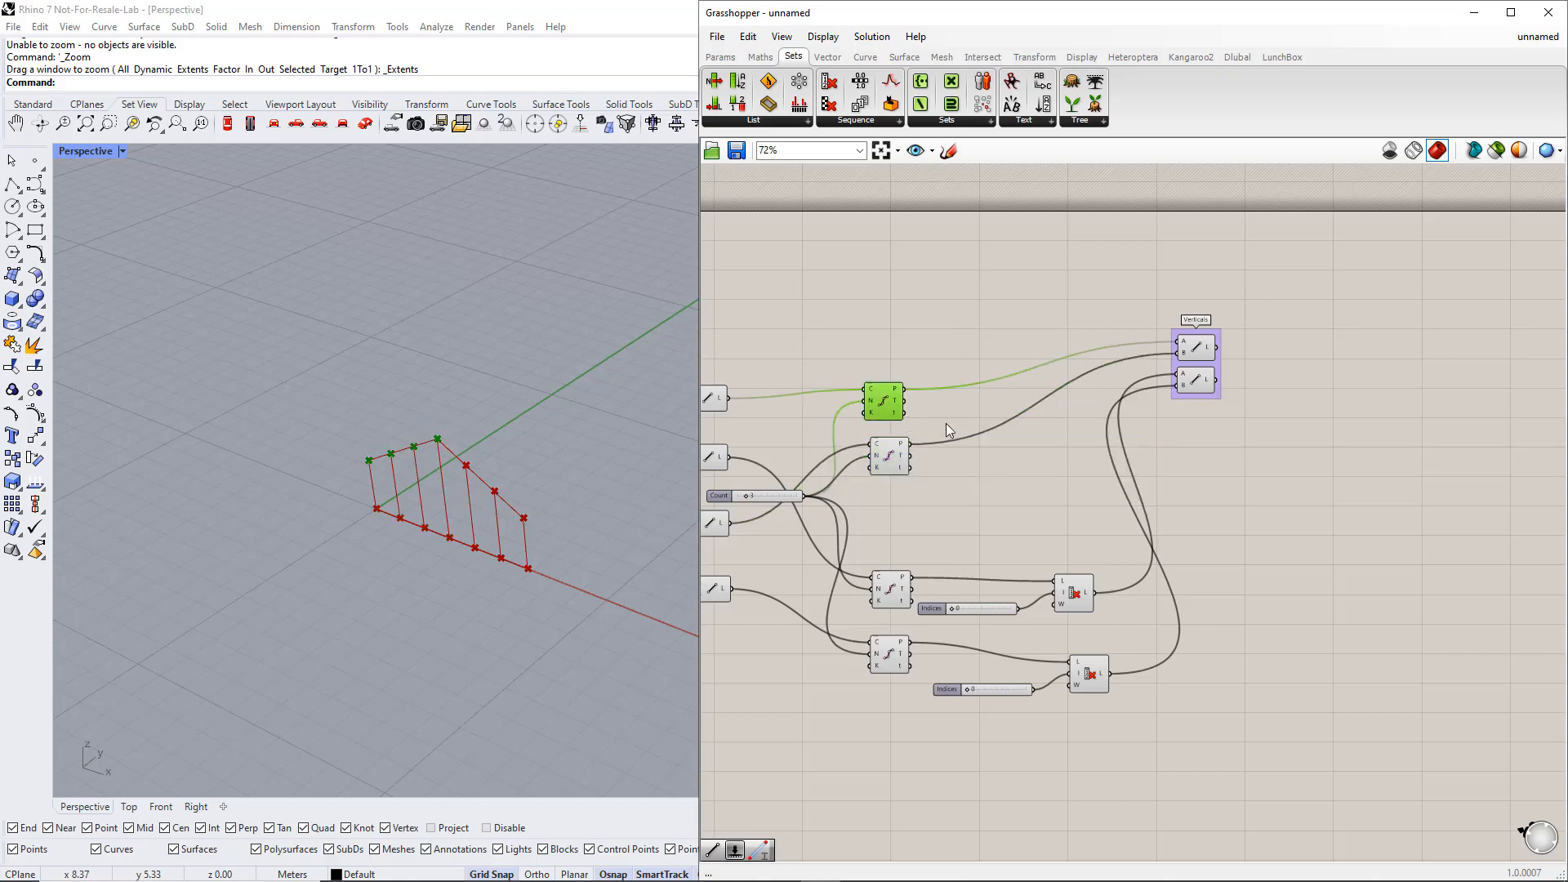
pyautogui.click(1070, 468)
pyautogui.doubleClick(1082, 469)
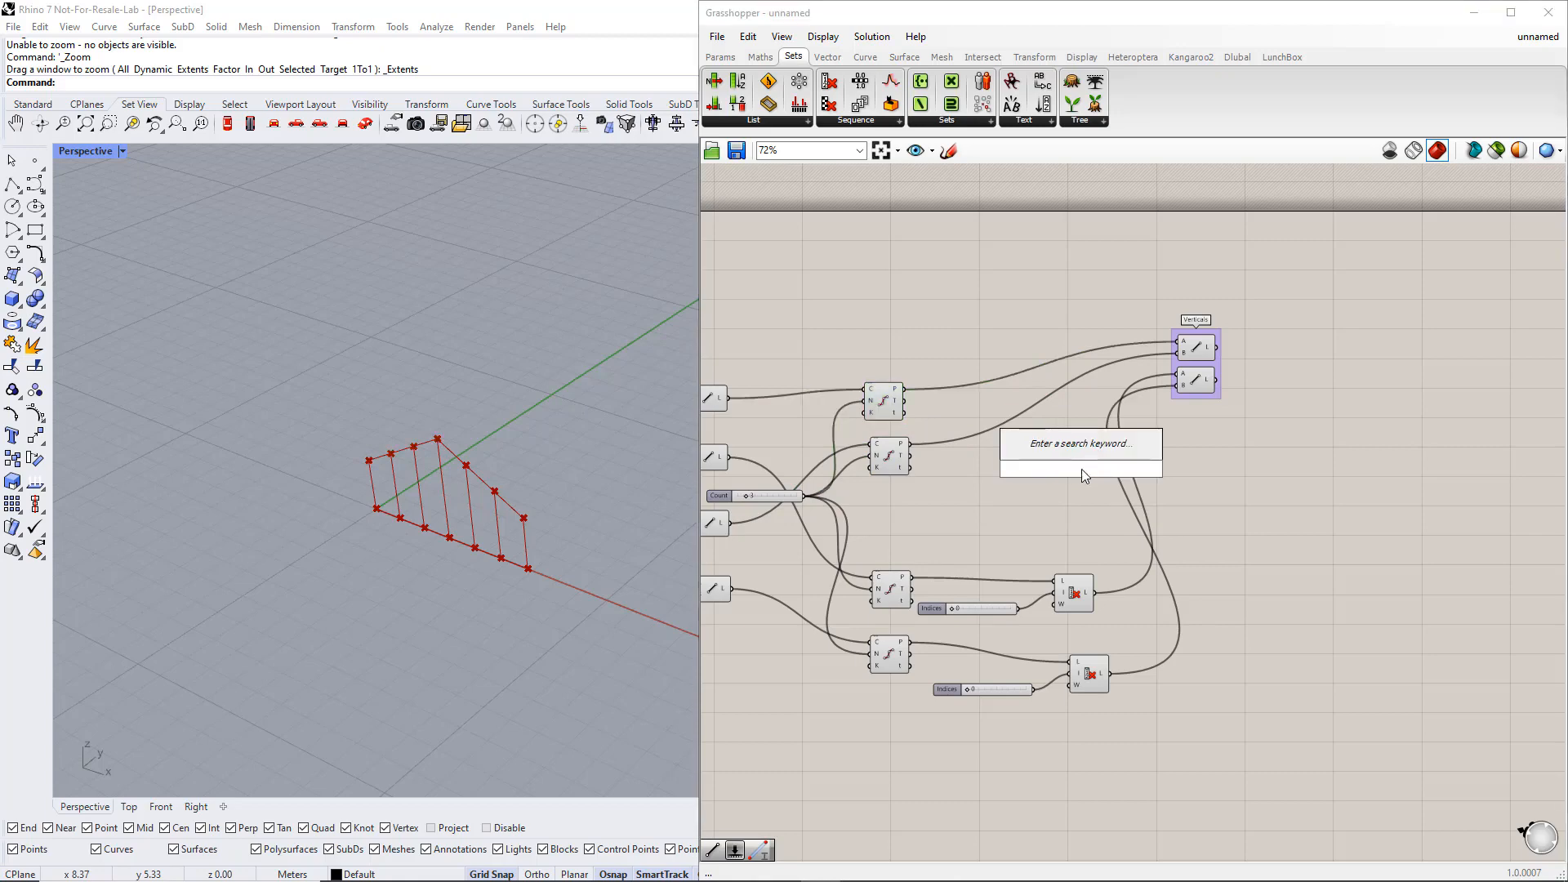
pyautogui.write('cull')
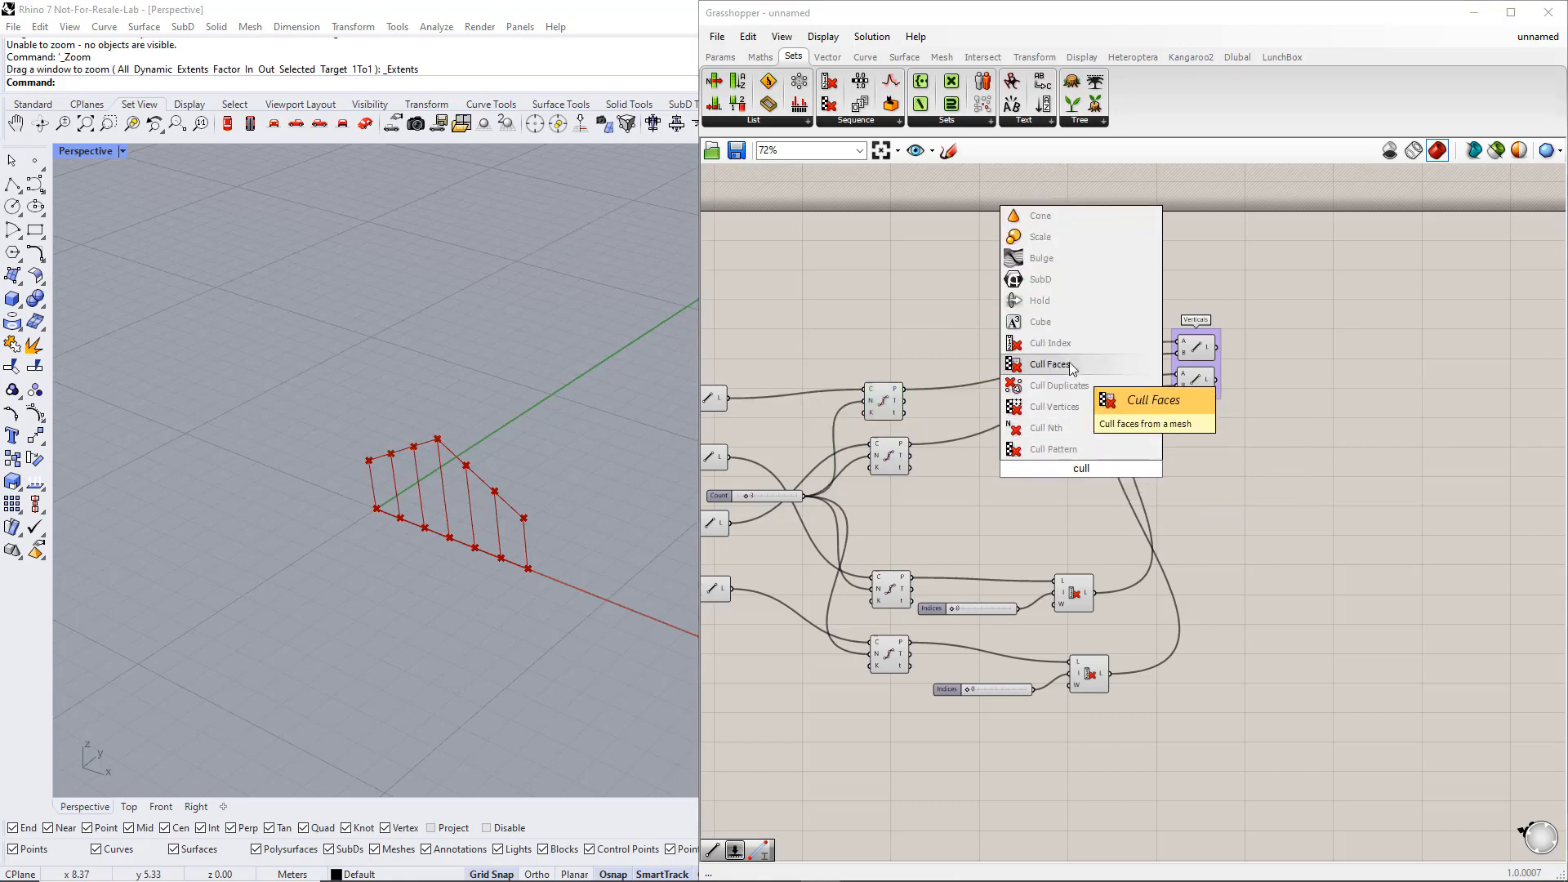
pyautogui.click(1069, 347)
pyautogui.click(894, 462)
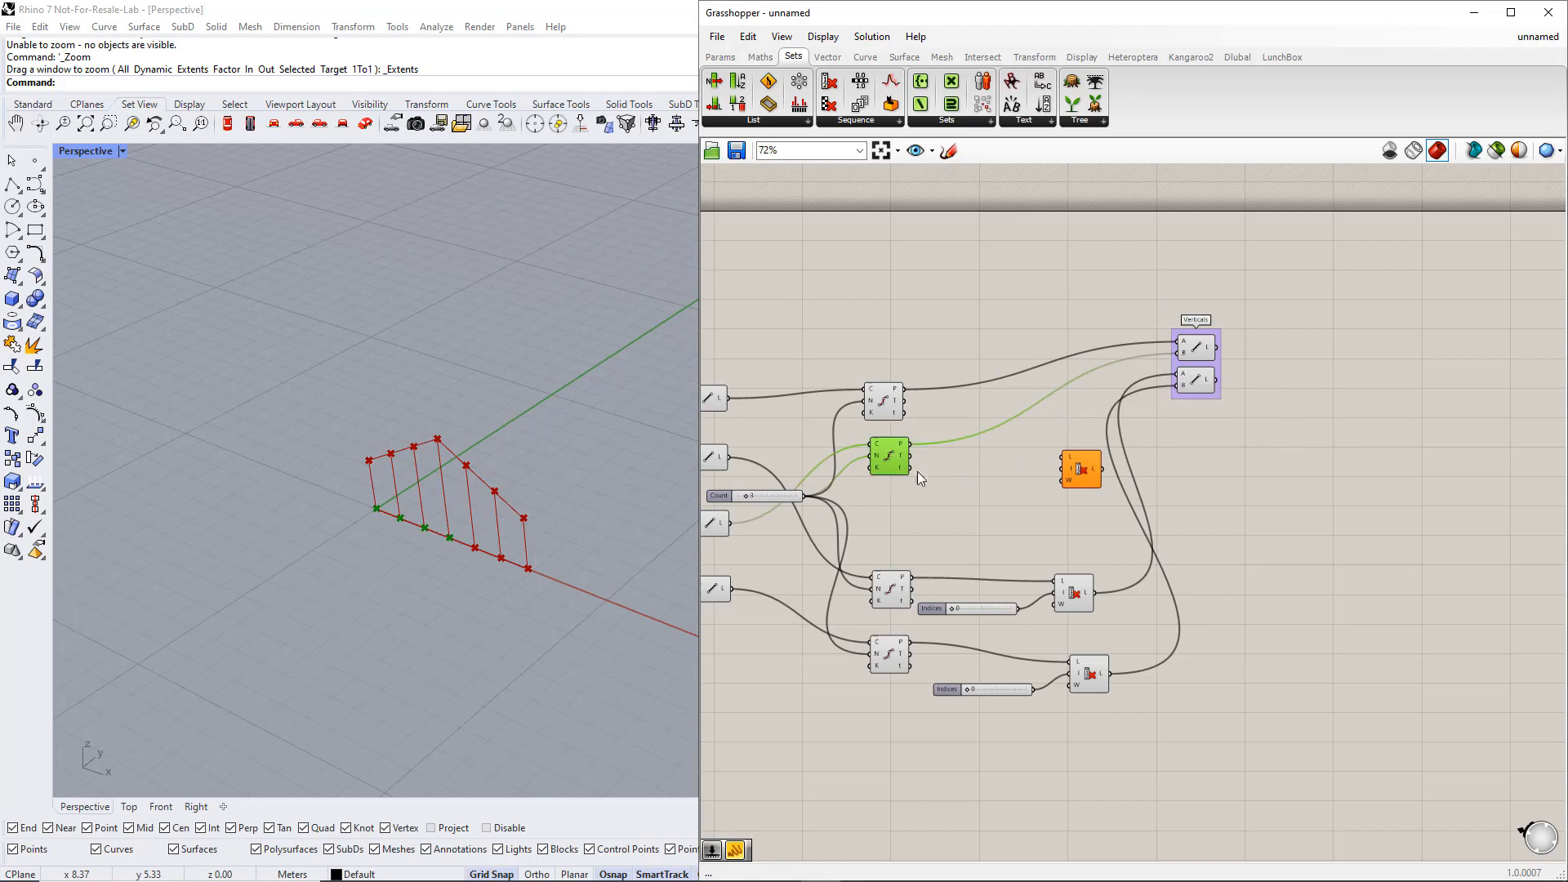
# Supply the new Cull Index's indices with a number slider set to 0 and place both below the Verticals group.
pyautogui.doubleClick(1013, 492)
pyautogui.write('slider')
pyautogui.press('Return')
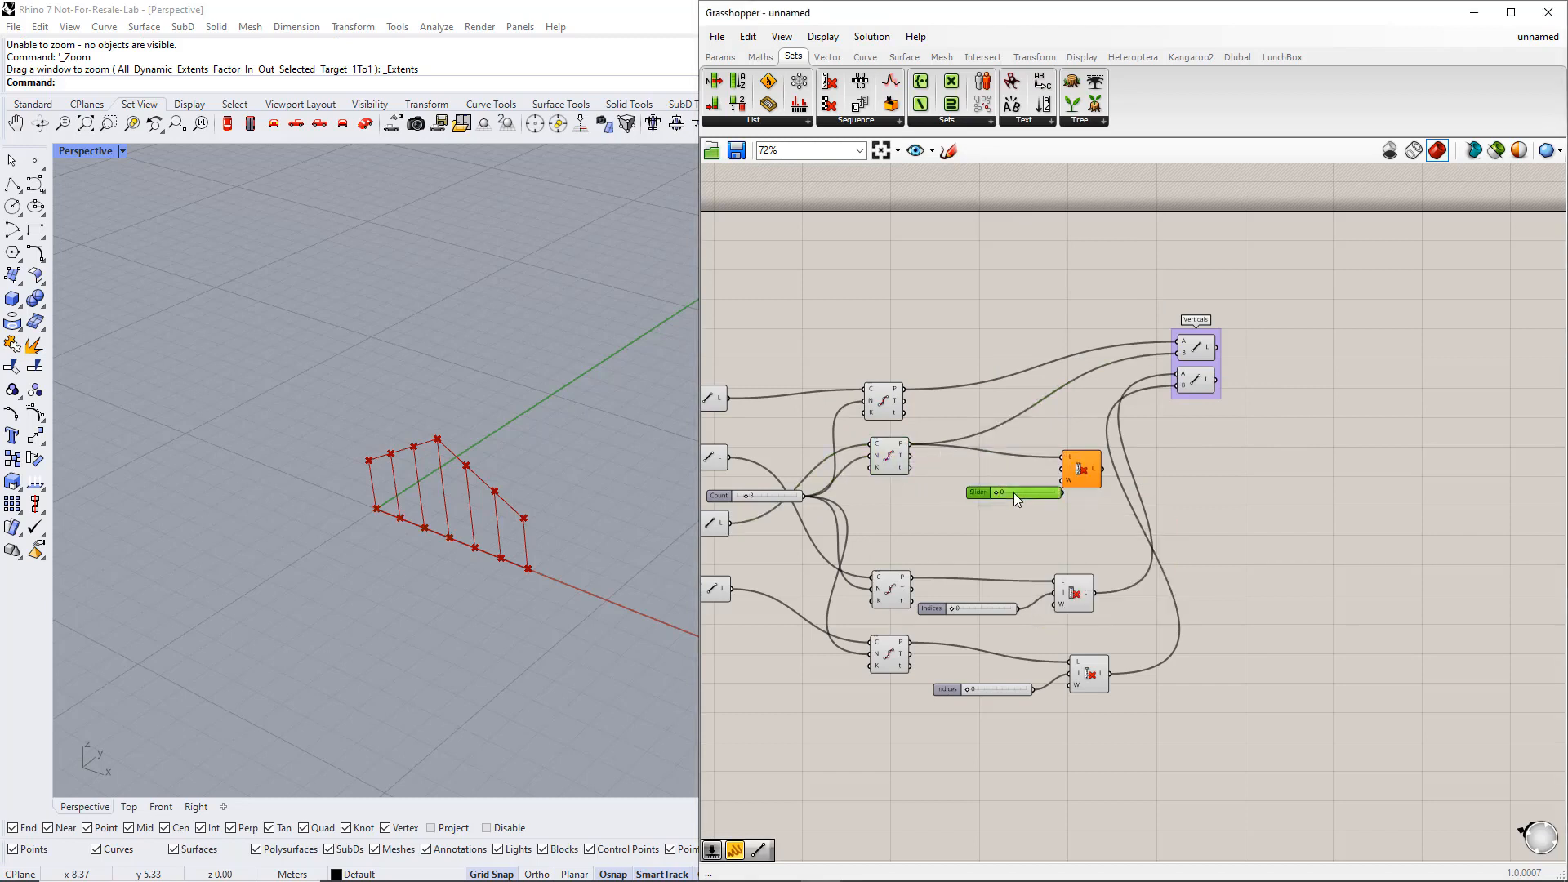
pyautogui.moveTo(1023, 494); pyautogui.dragTo(1010, 433)
pyautogui.moveTo(1065, 477); pyautogui.dragTo(1165, 503)
# Add another Cull Index just below the Verticals group and feed its list with the first roof line's division points.
pyautogui.click(1175, 450)
pyautogui.doubleClick(1176, 451)
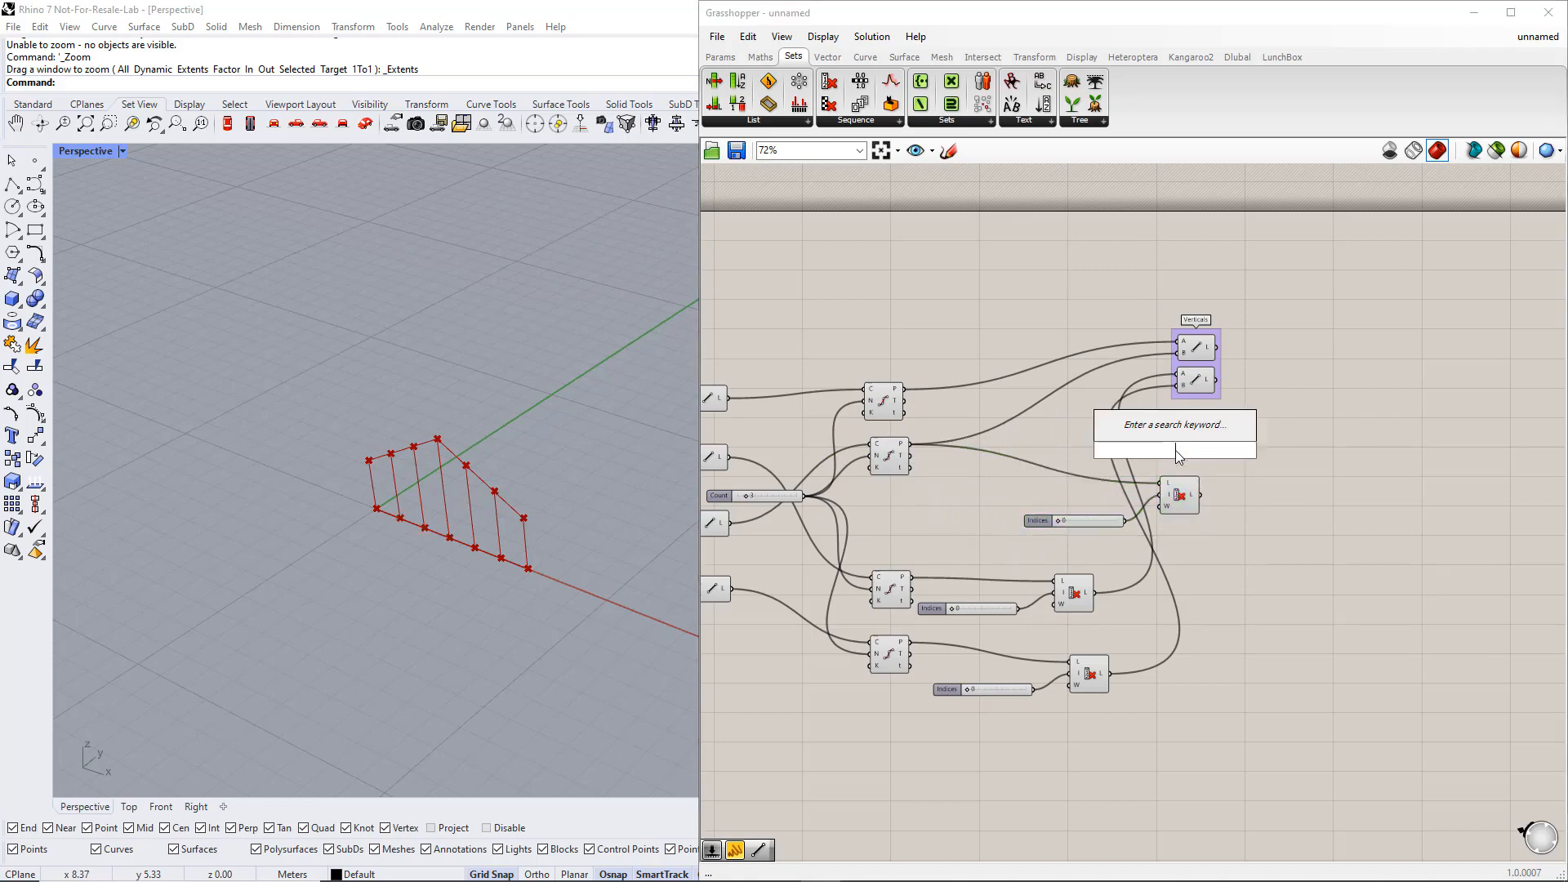
pyautogui.write('cull')
pyautogui.click(1144, 325)
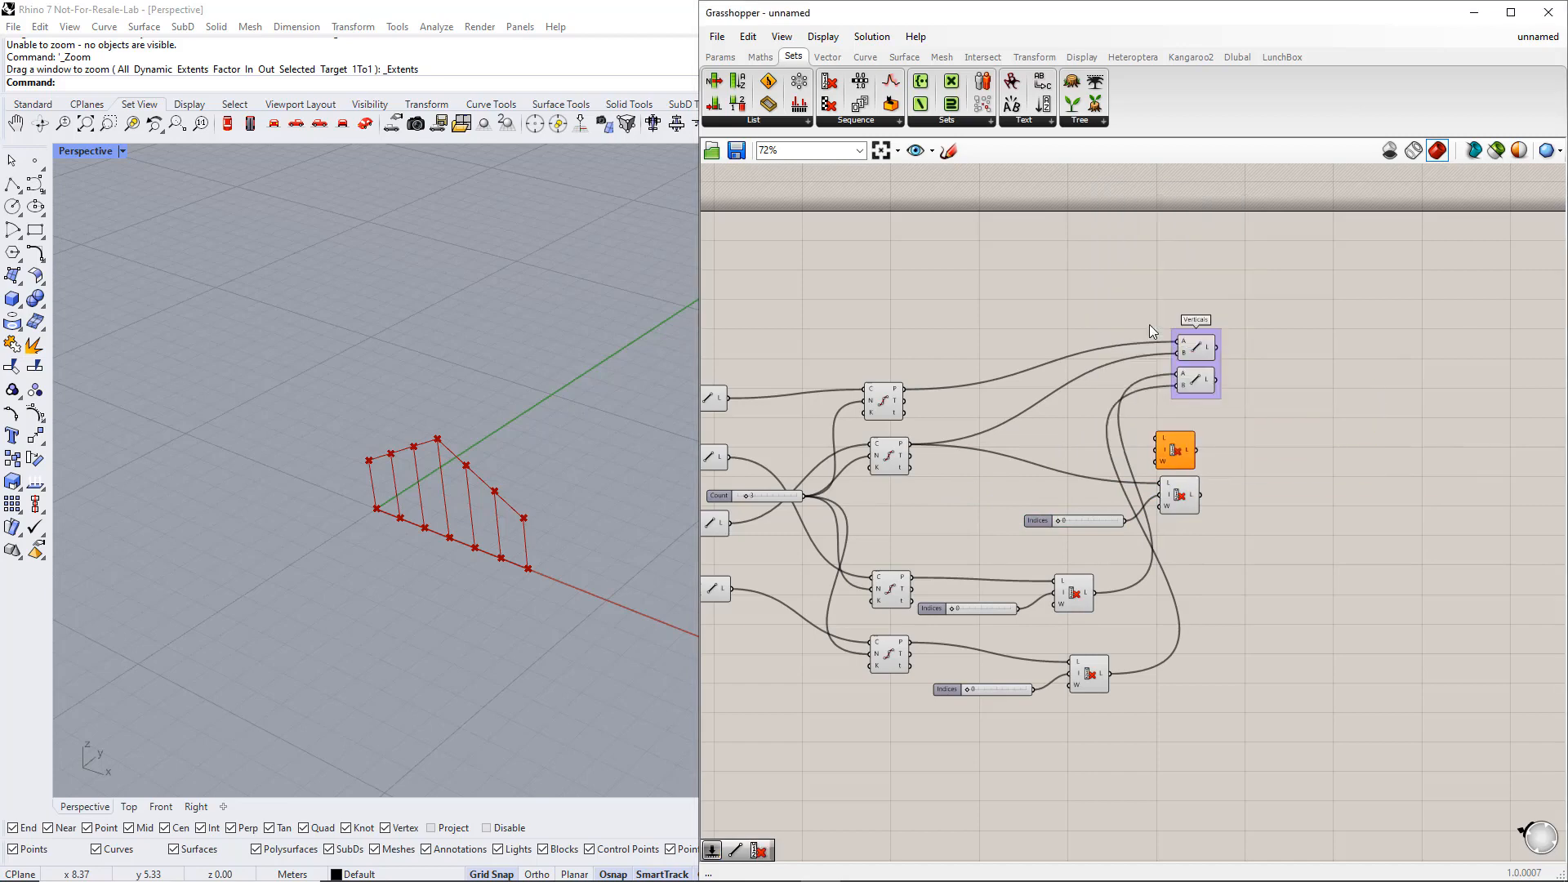
pyautogui.moveTo(1013, 415); pyautogui.dragTo(905, 390)
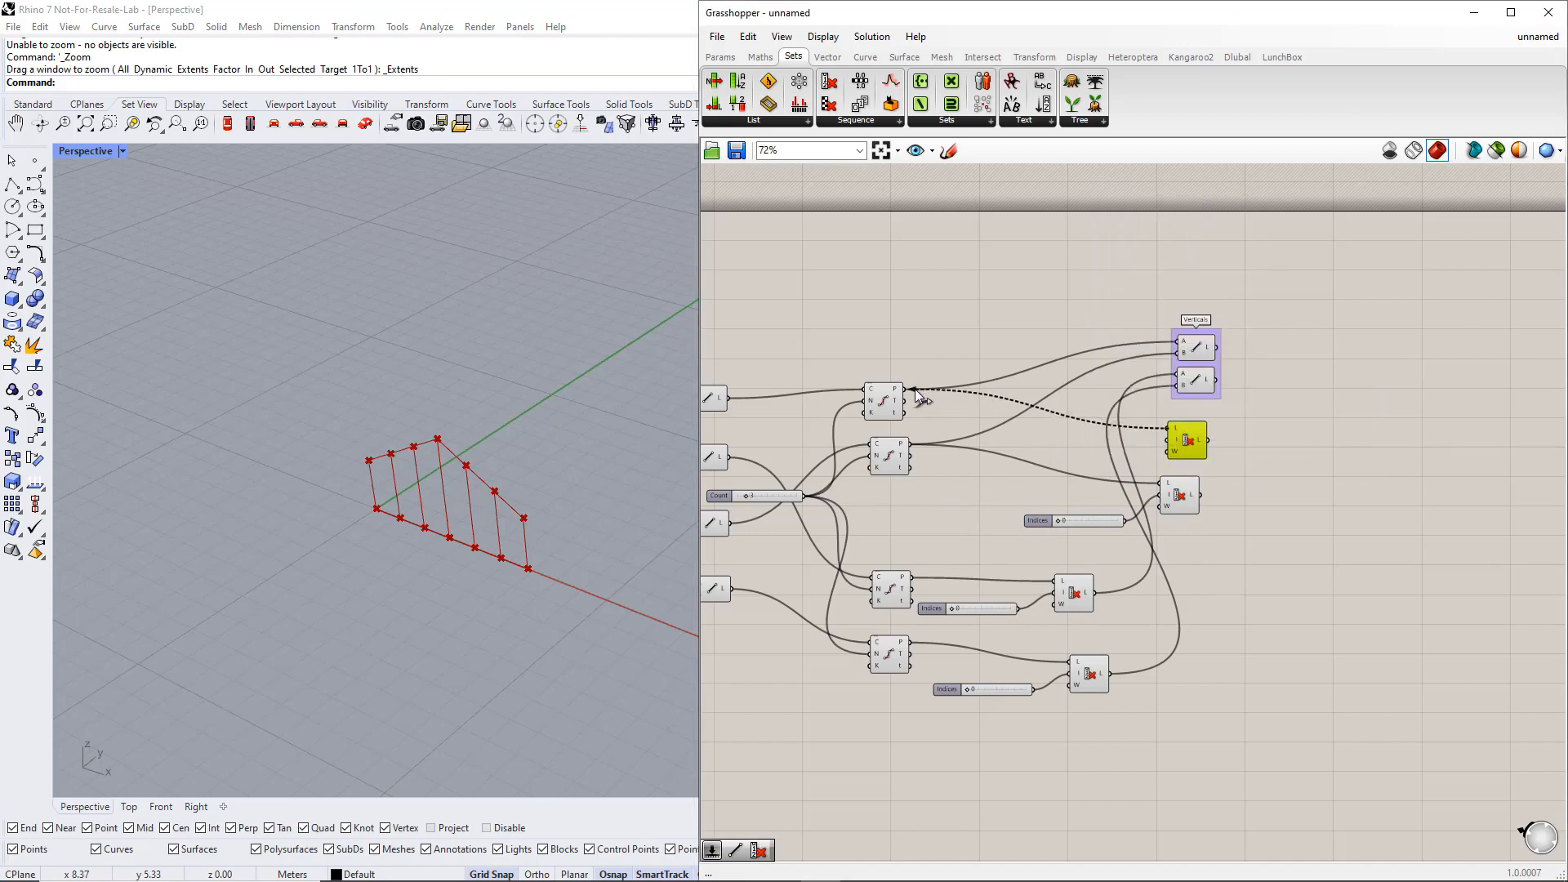
# Add a number slider with value 2 and connect it to the indices of the first roof line's Cull Index.
pyautogui.doubleClick(1051, 452)
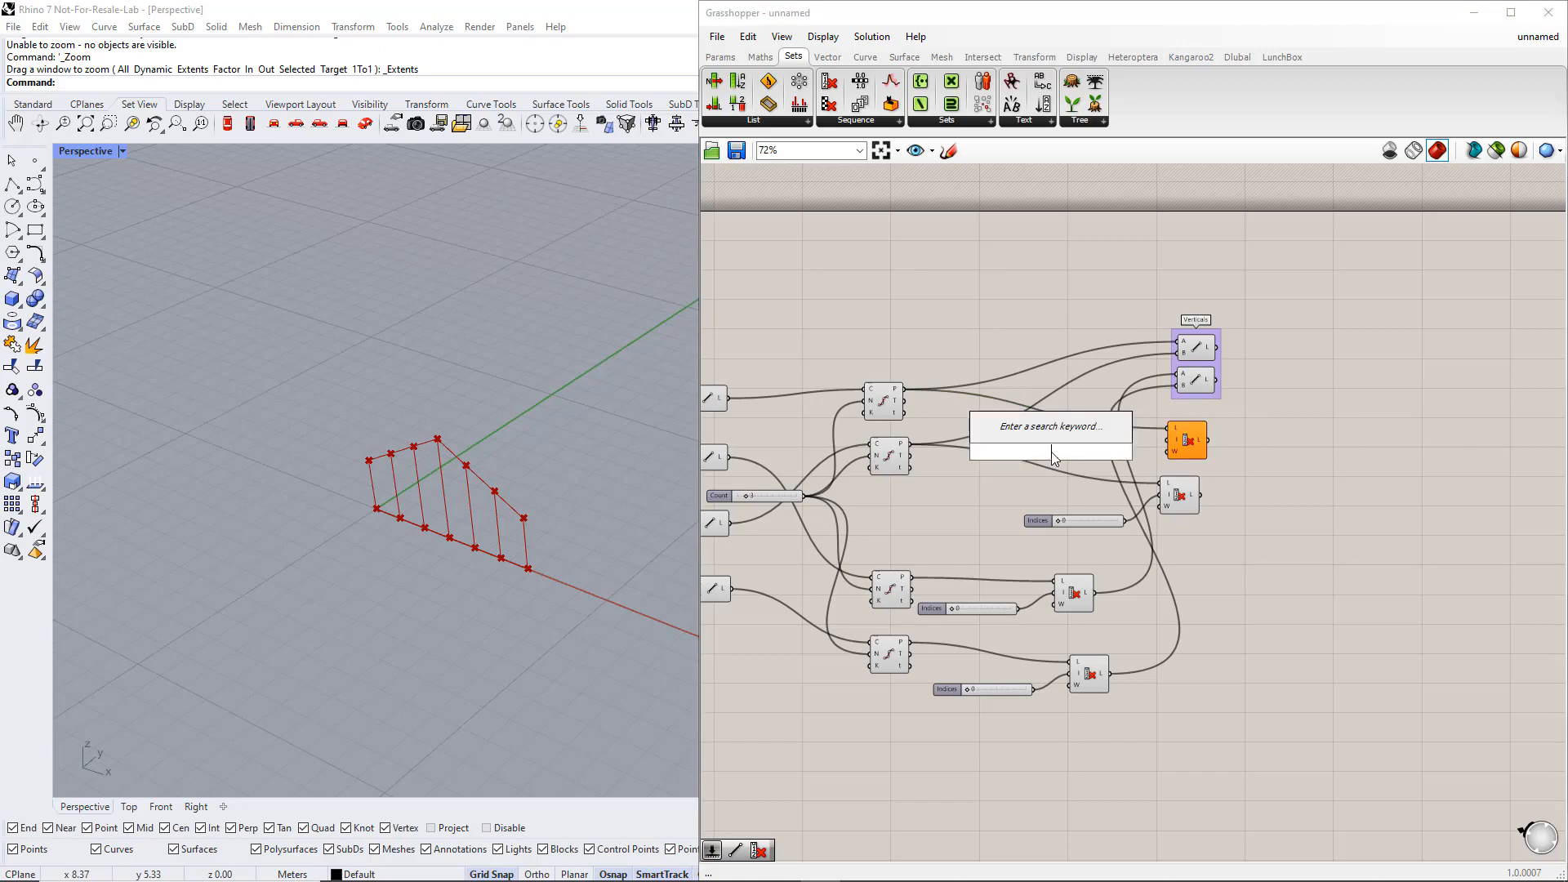
pyautogui.write('2')
pyautogui.press('Return')
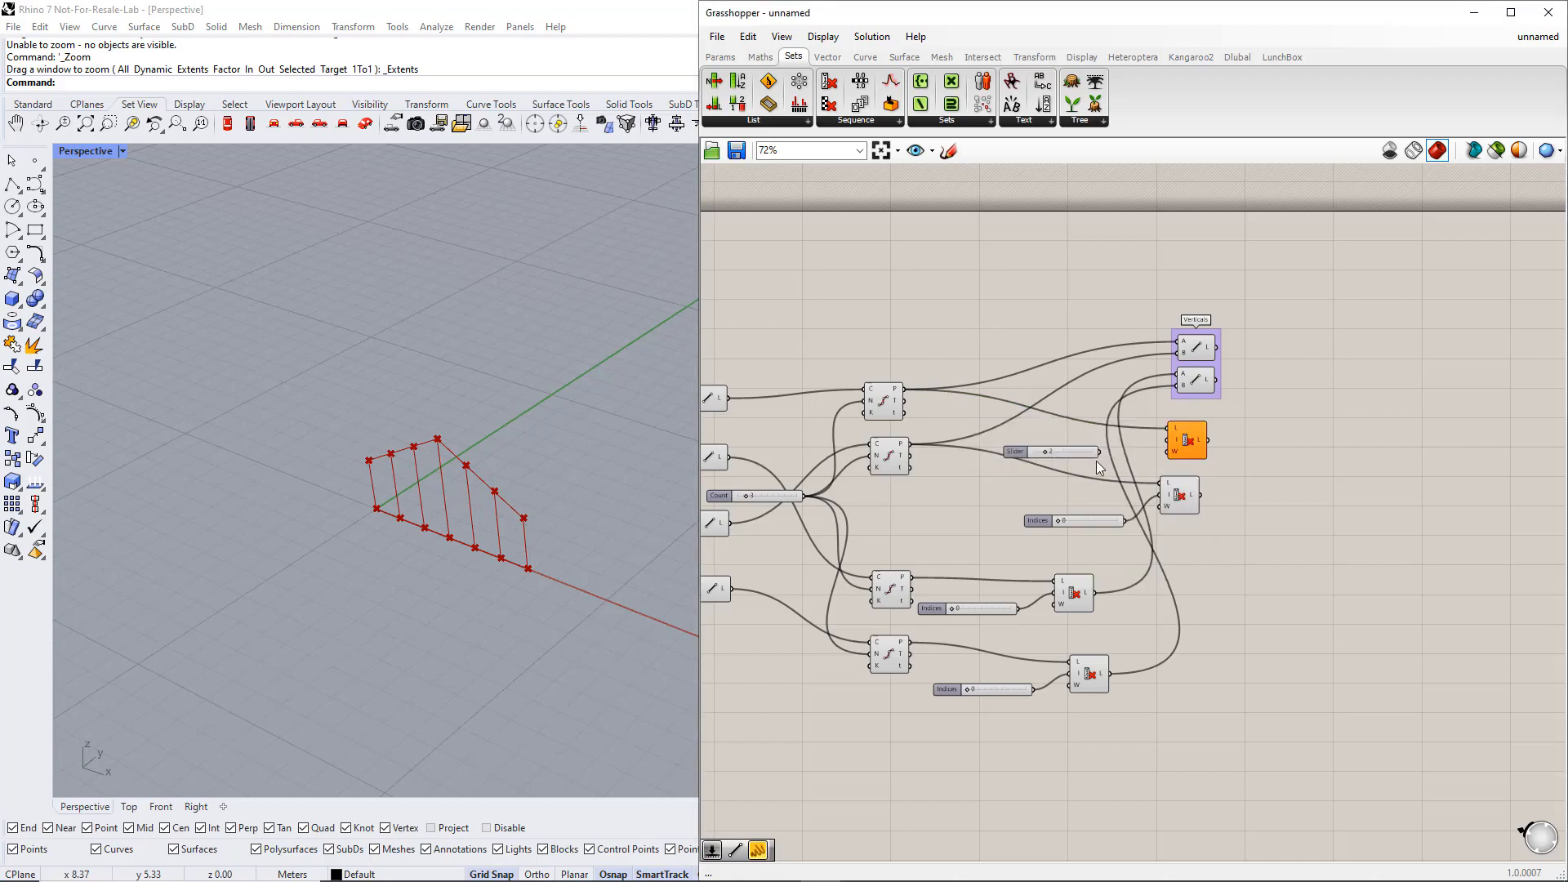
pyautogui.moveTo(1101, 452); pyautogui.dragTo(1157, 445)
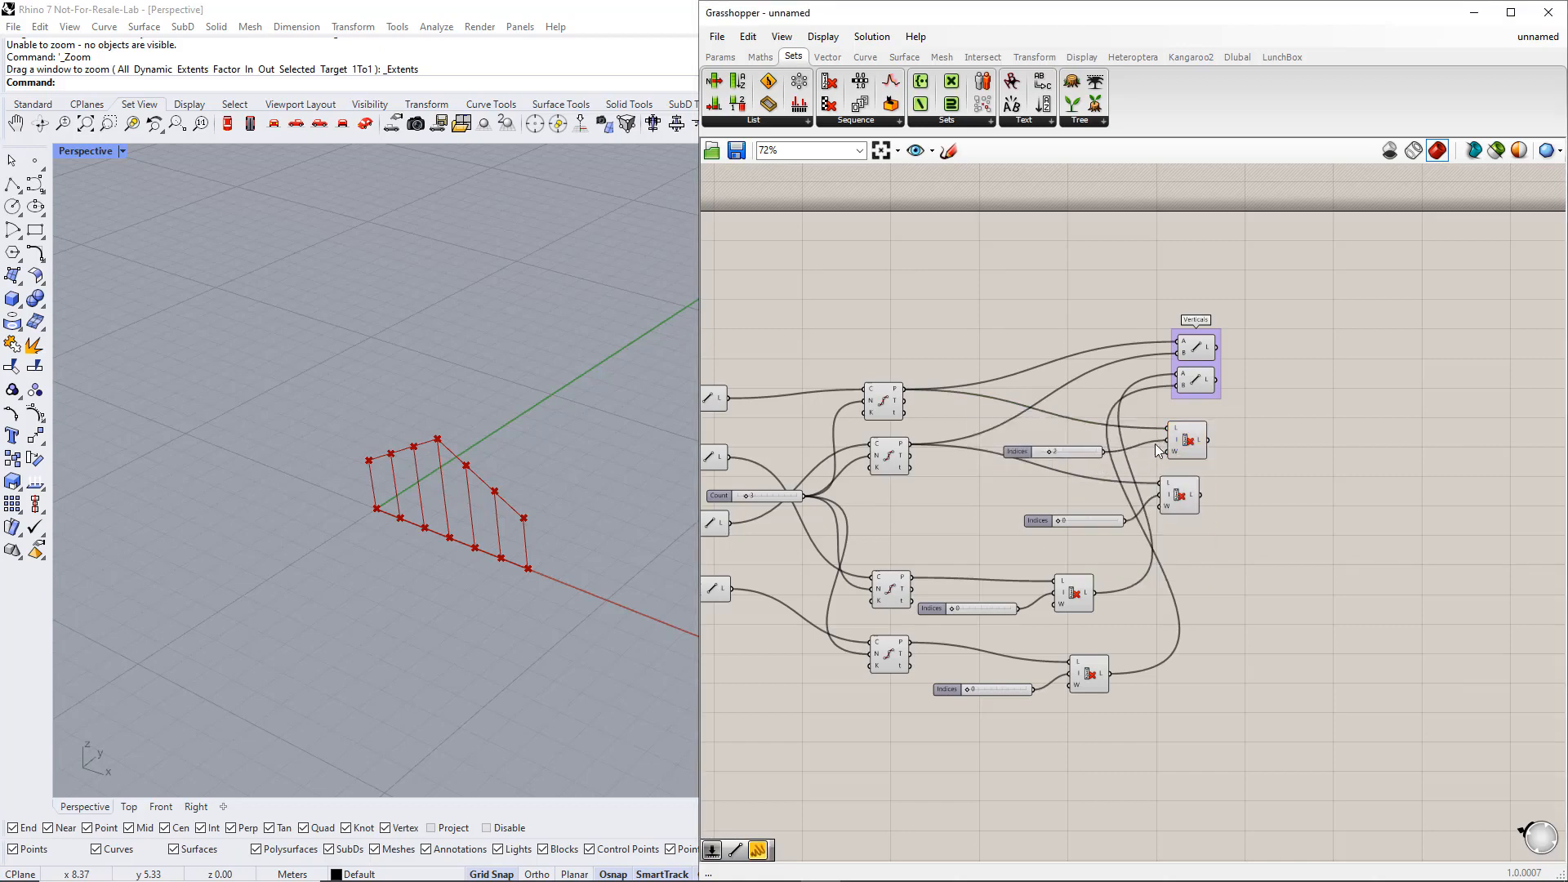
# Lower that indices slider's minimum to -1, set it to -1, and check which roof points the Cull Index keeps.
pyautogui.doubleClick(1016, 452)
pyautogui.click(1028, 479)
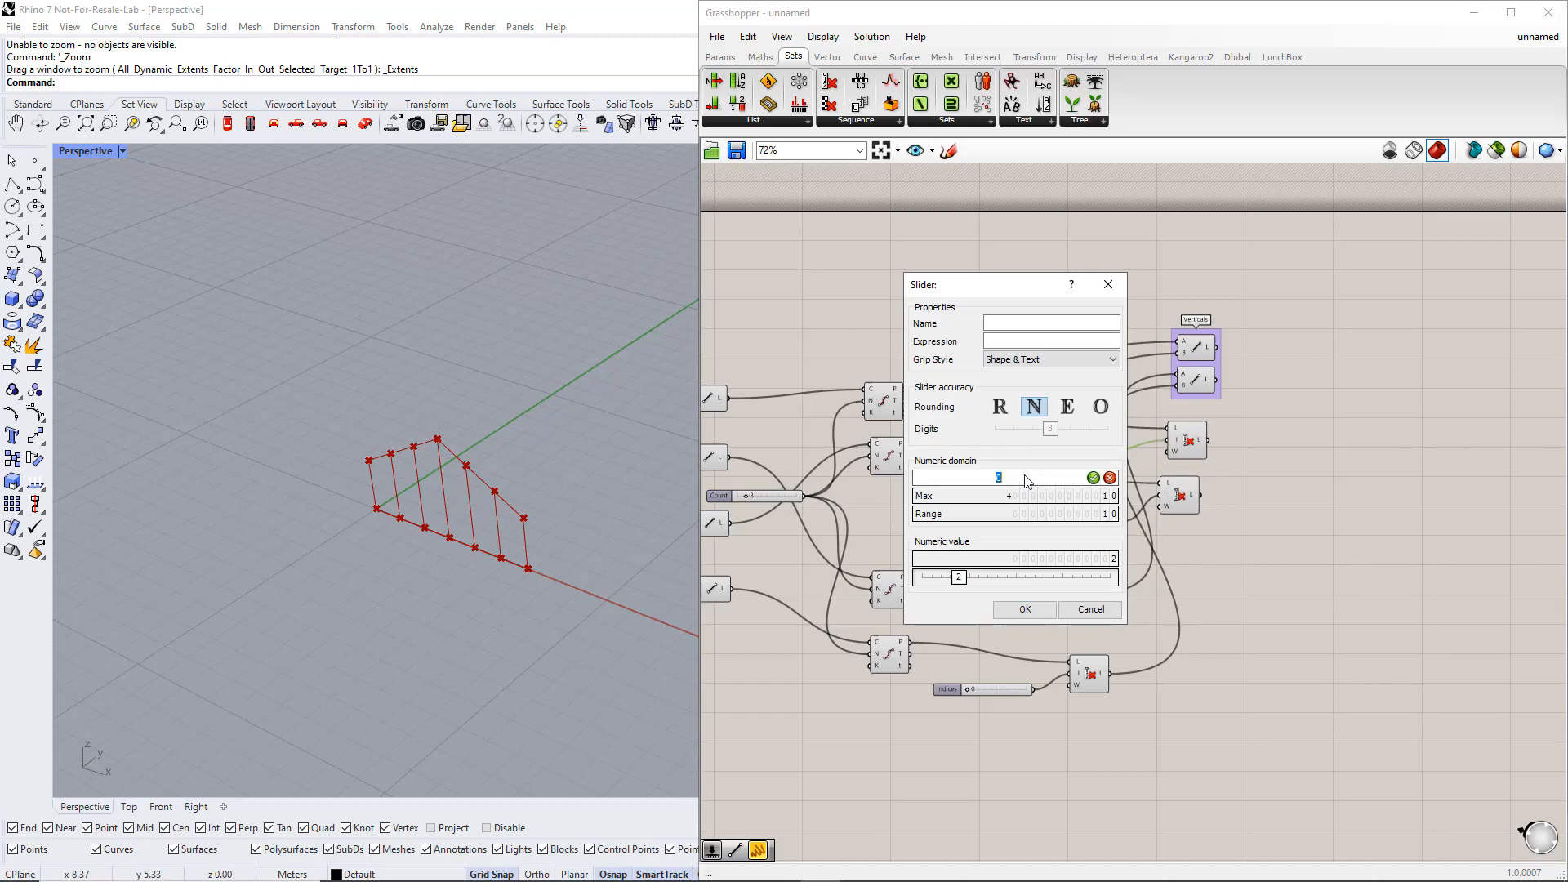
pyautogui.click(1094, 479)
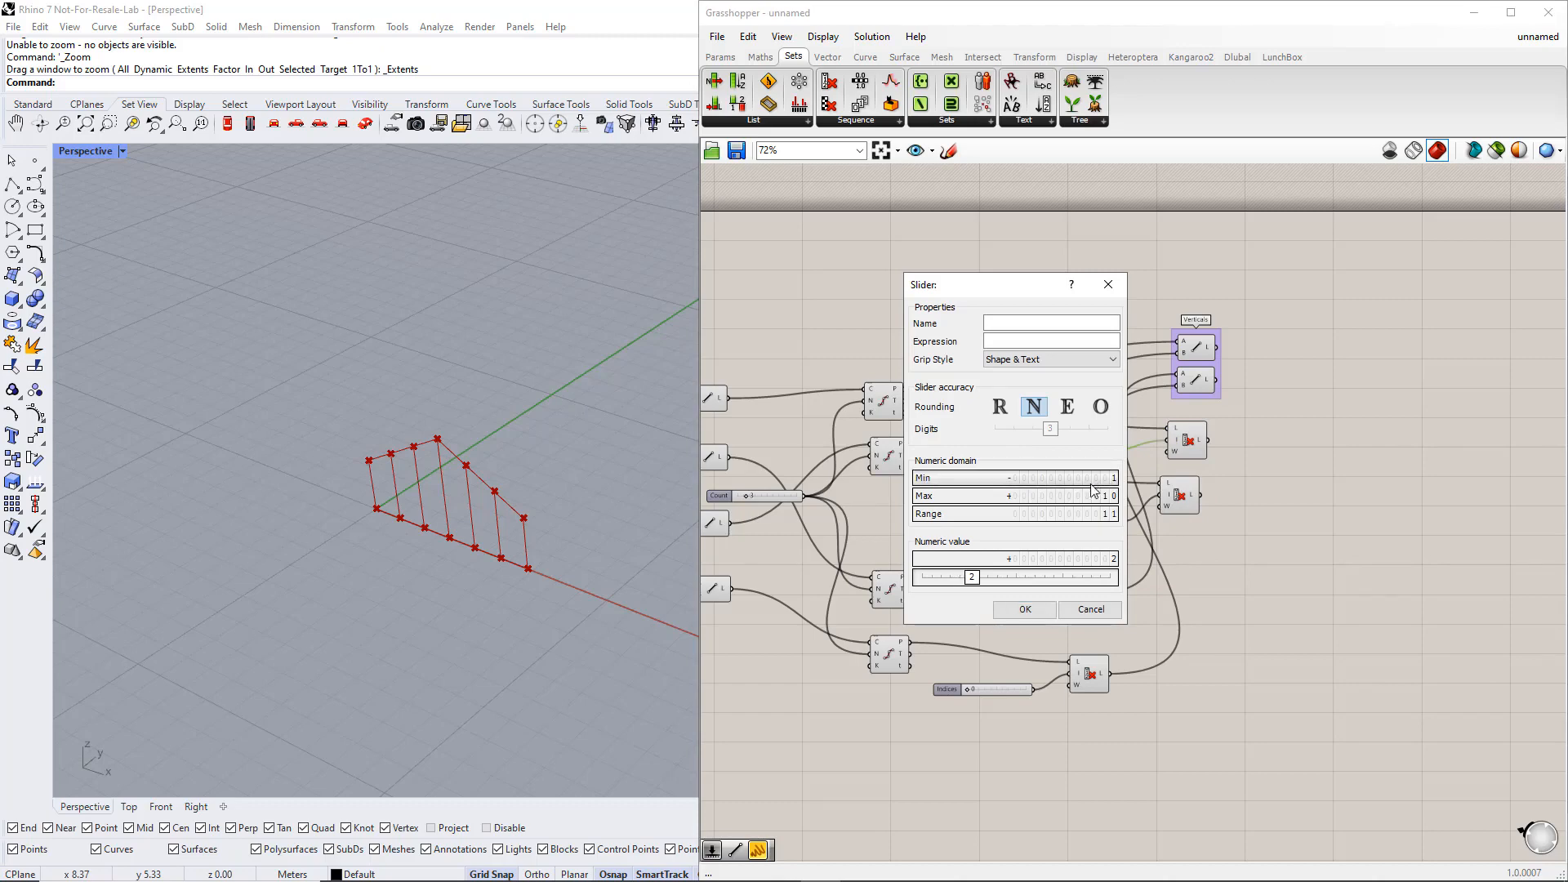
pyautogui.click(1025, 609)
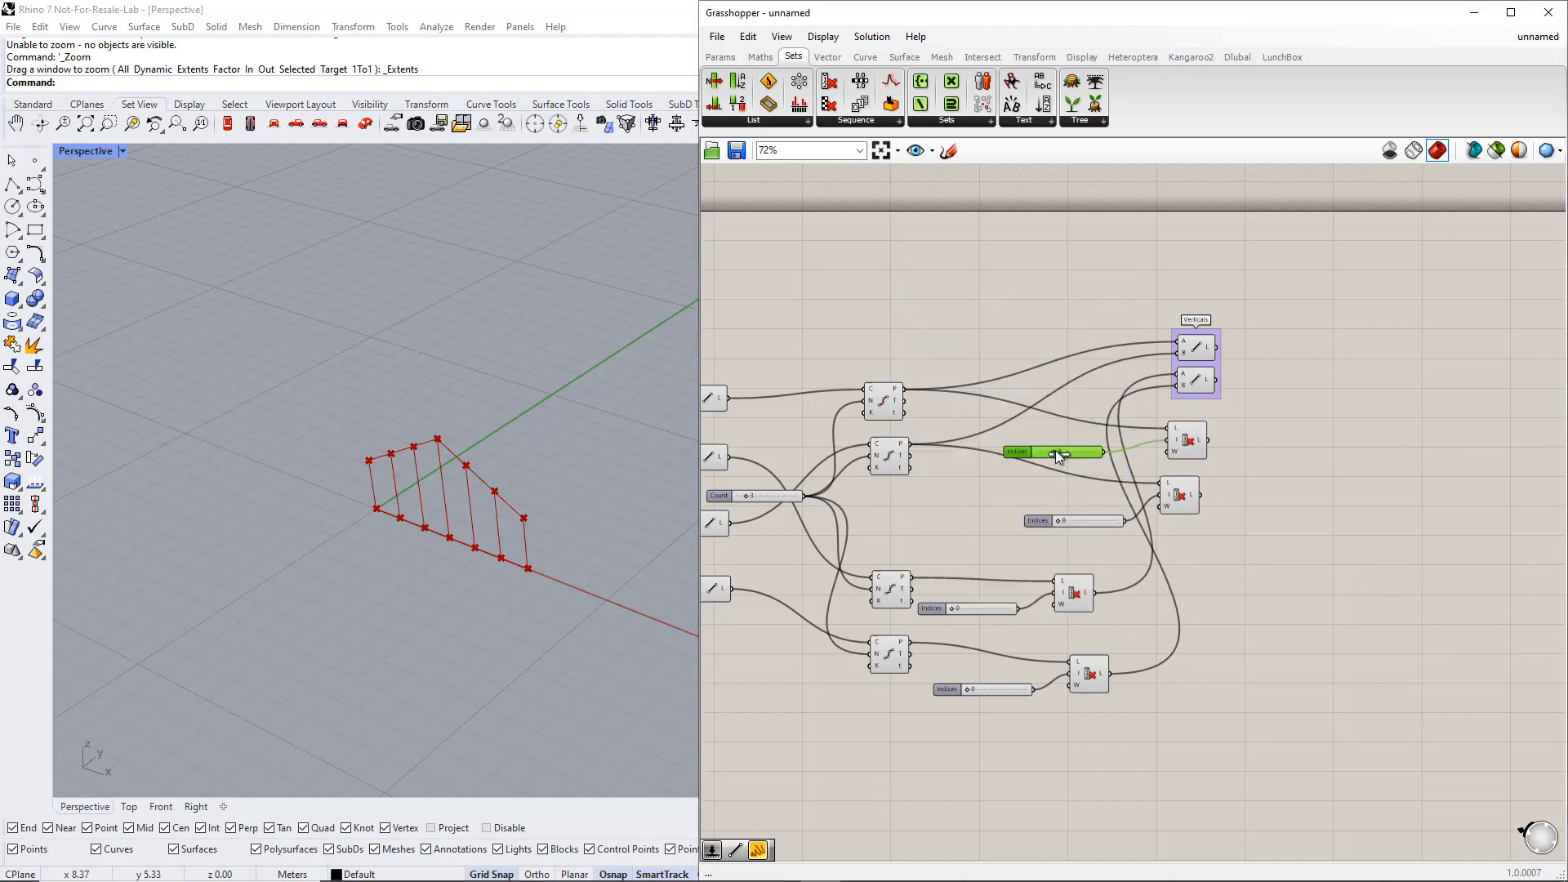
pyautogui.click(1186, 445)
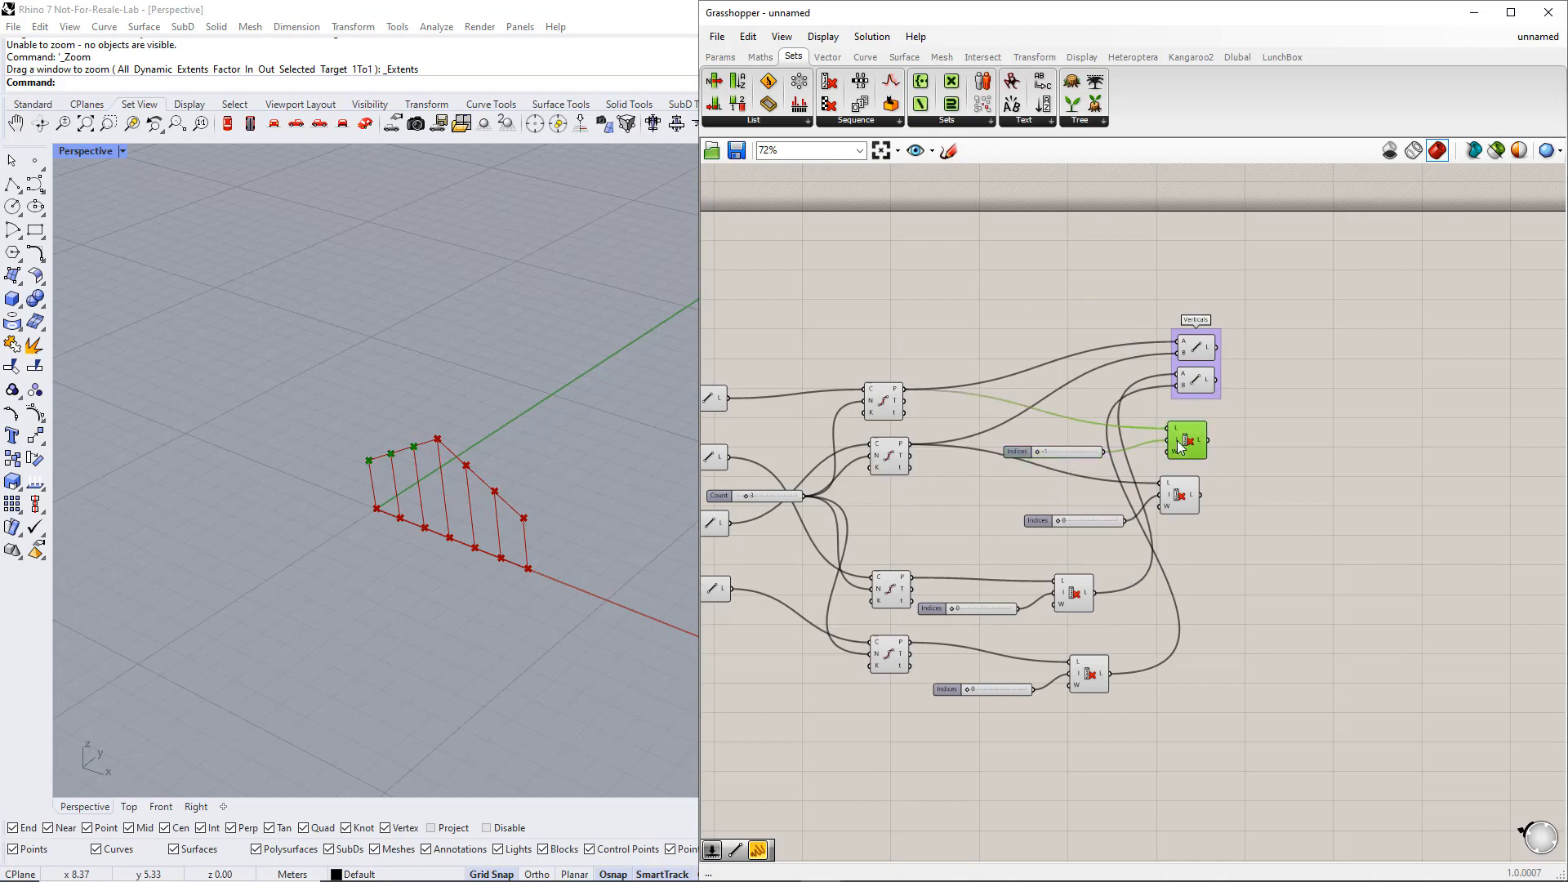
# Add a Line component joining the first half's culled roof points to its culled lower points to make the diagonals.
pyautogui.click(1185, 500)
pyautogui.doubleClick(1277, 472)
pyautogui.write('lin')
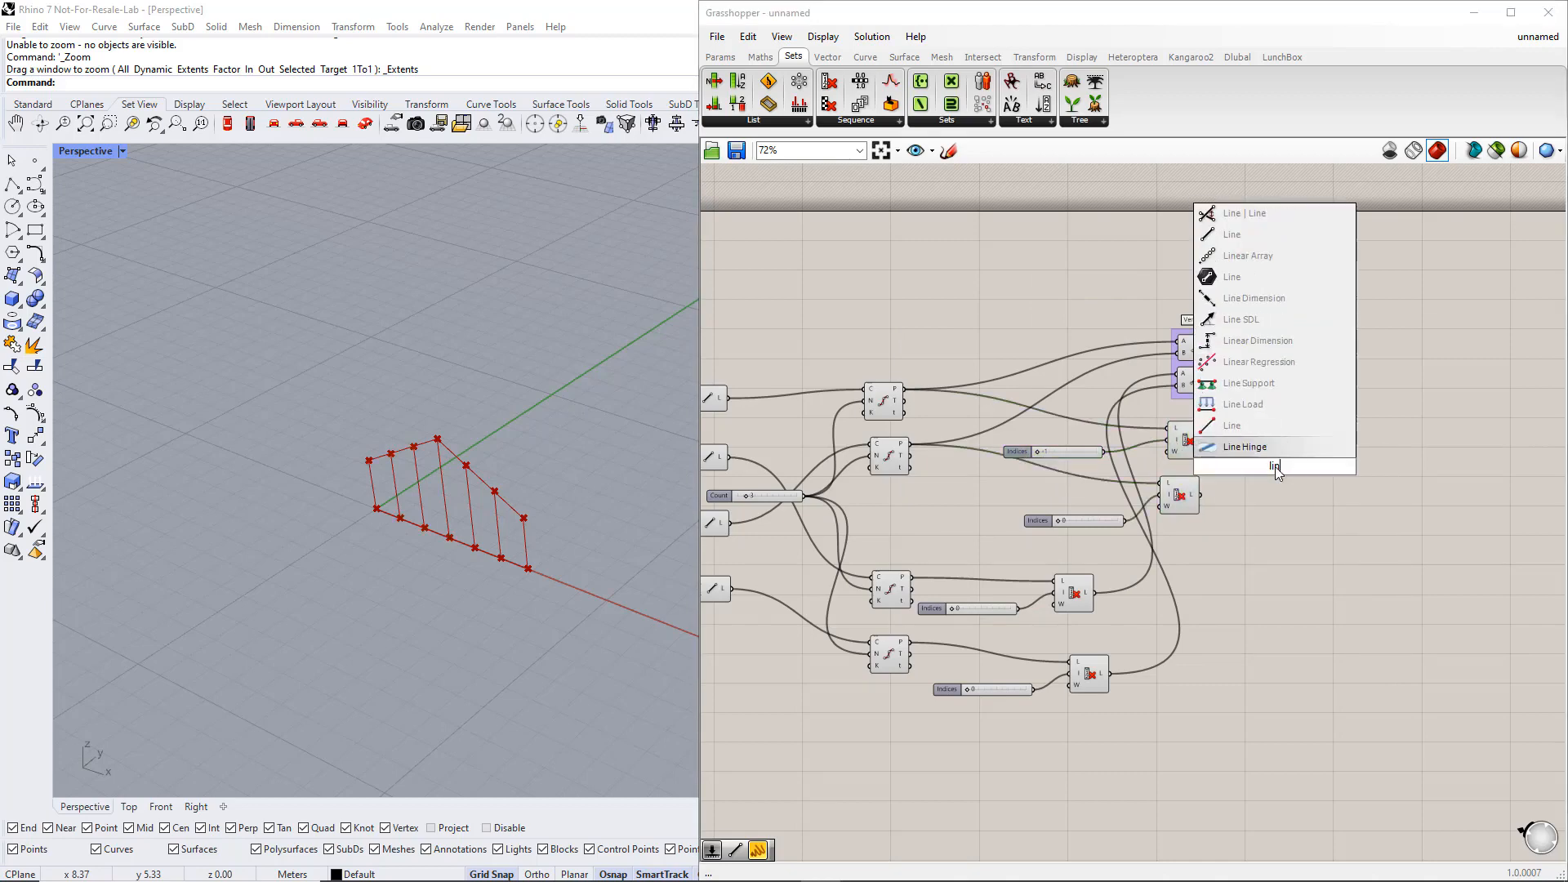
pyautogui.press('Up')
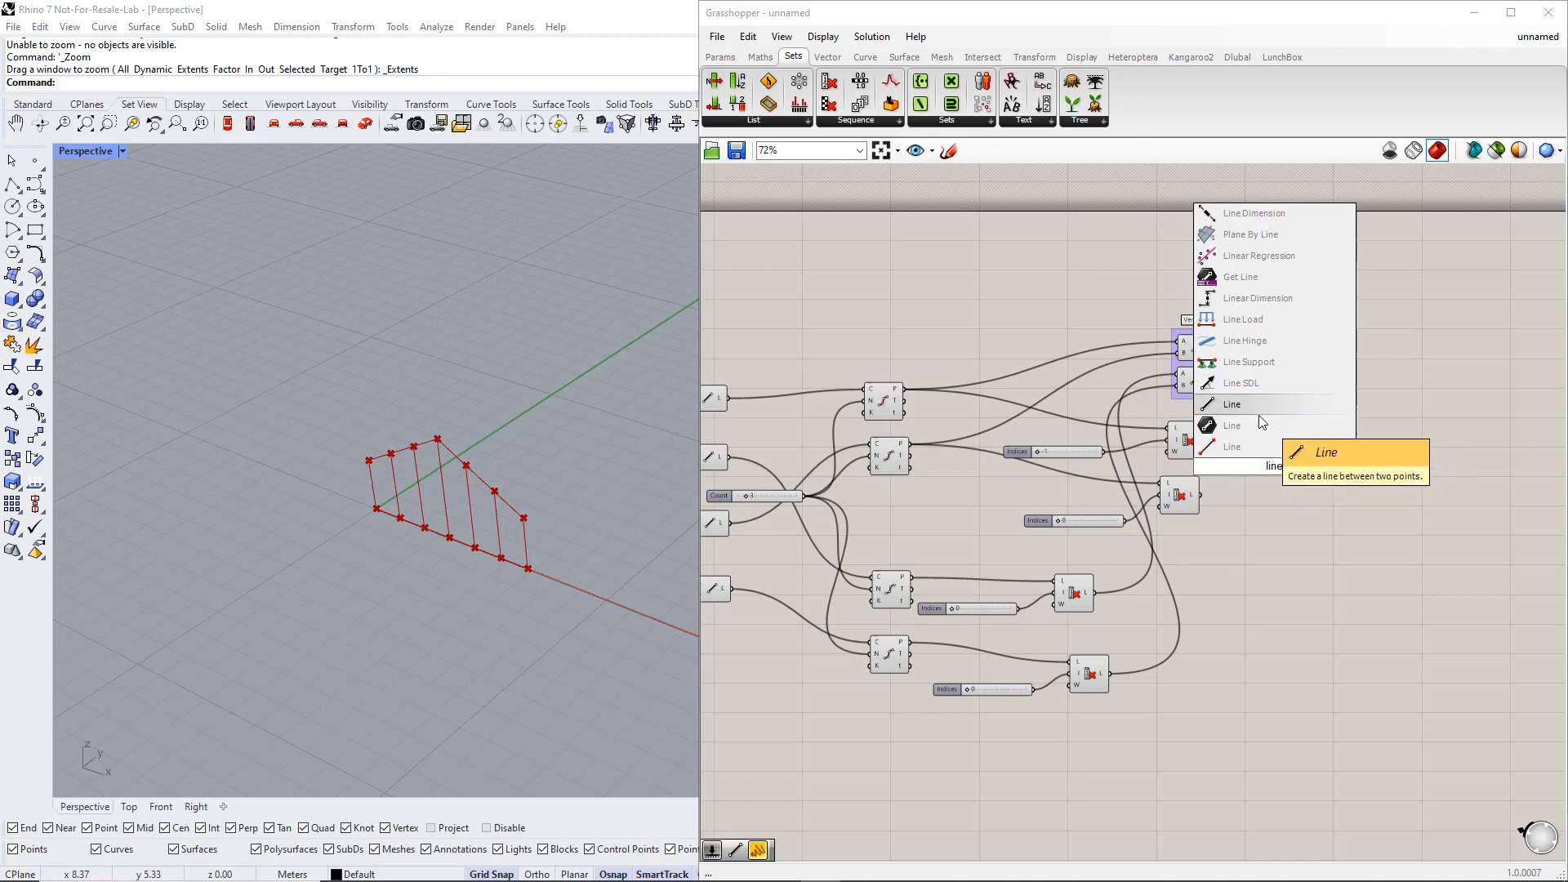
pyautogui.press('Return')
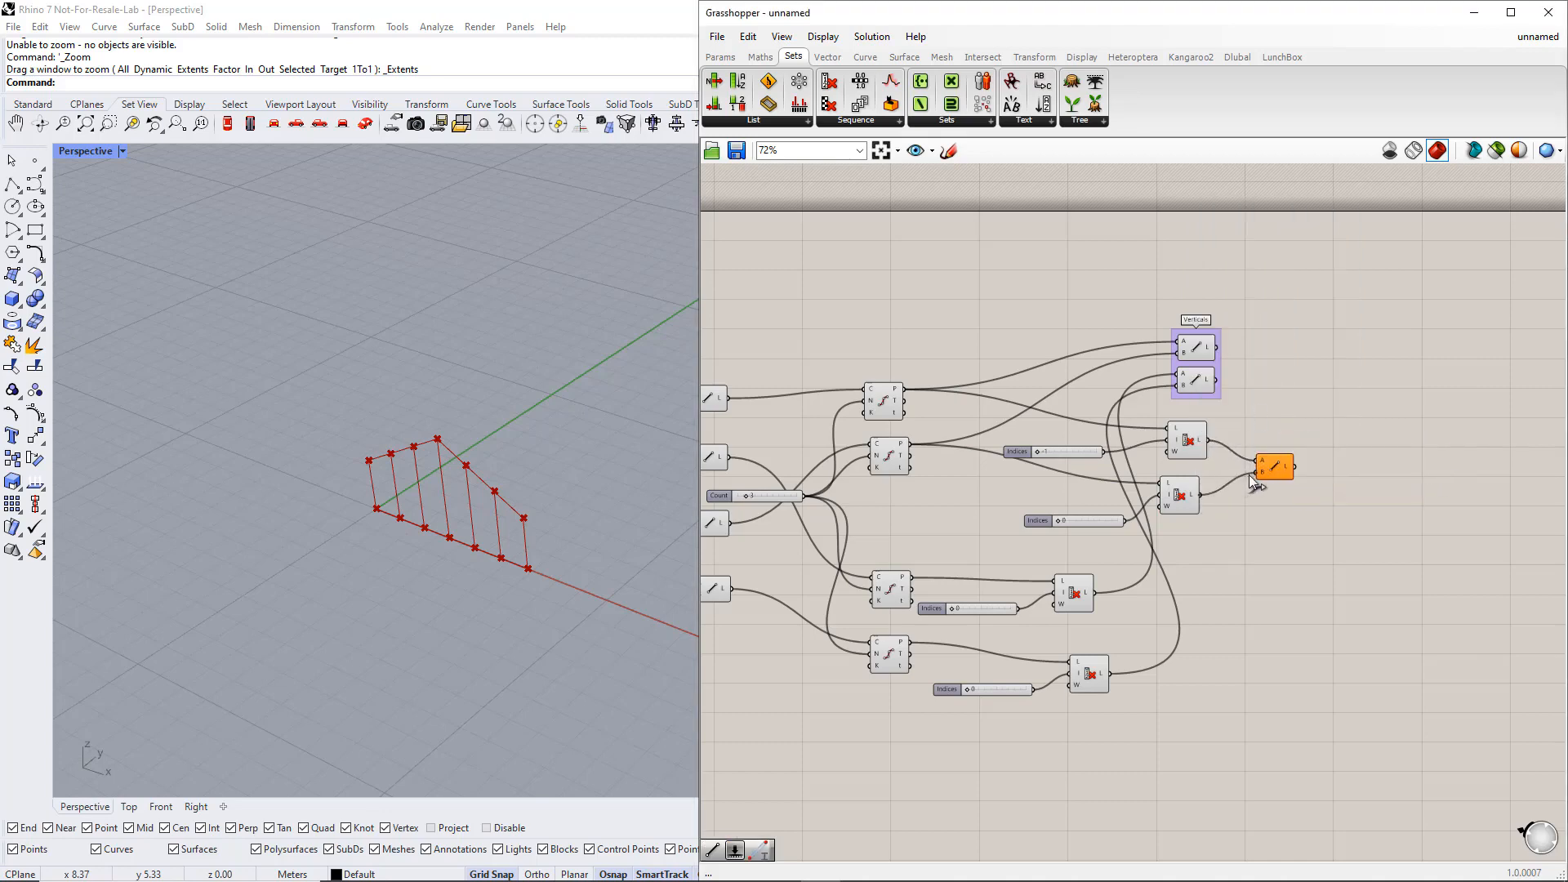
pyautogui.moveTo(1250, 481); pyautogui.dragTo(1251, 480)
pyautogui.click(1278, 469)
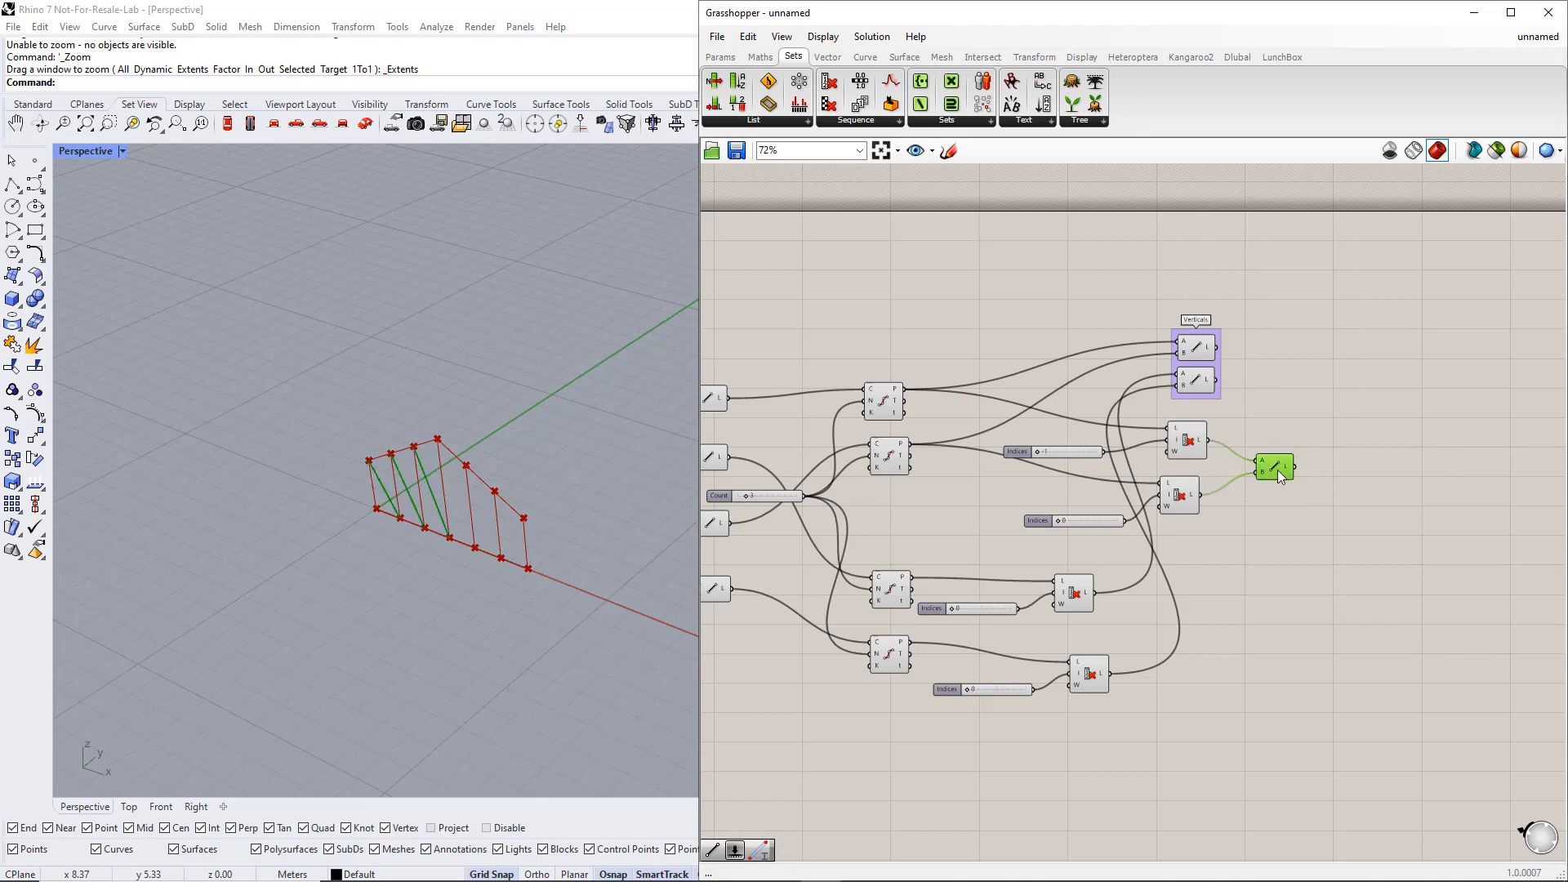
pyautogui.click(1282, 497)
# Duplicate the diagonal Cull Index, slider and Line setup below and feed both lists with the second half's roof and lower division points.
pyautogui.moveTo(1296, 553); pyautogui.dragTo(993, 409)
pyautogui.keyDown('alt'); pyautogui.moveTo(1170, 432); pyautogui.dragTo(1304, 555); pyautogui.keyUp('alt')
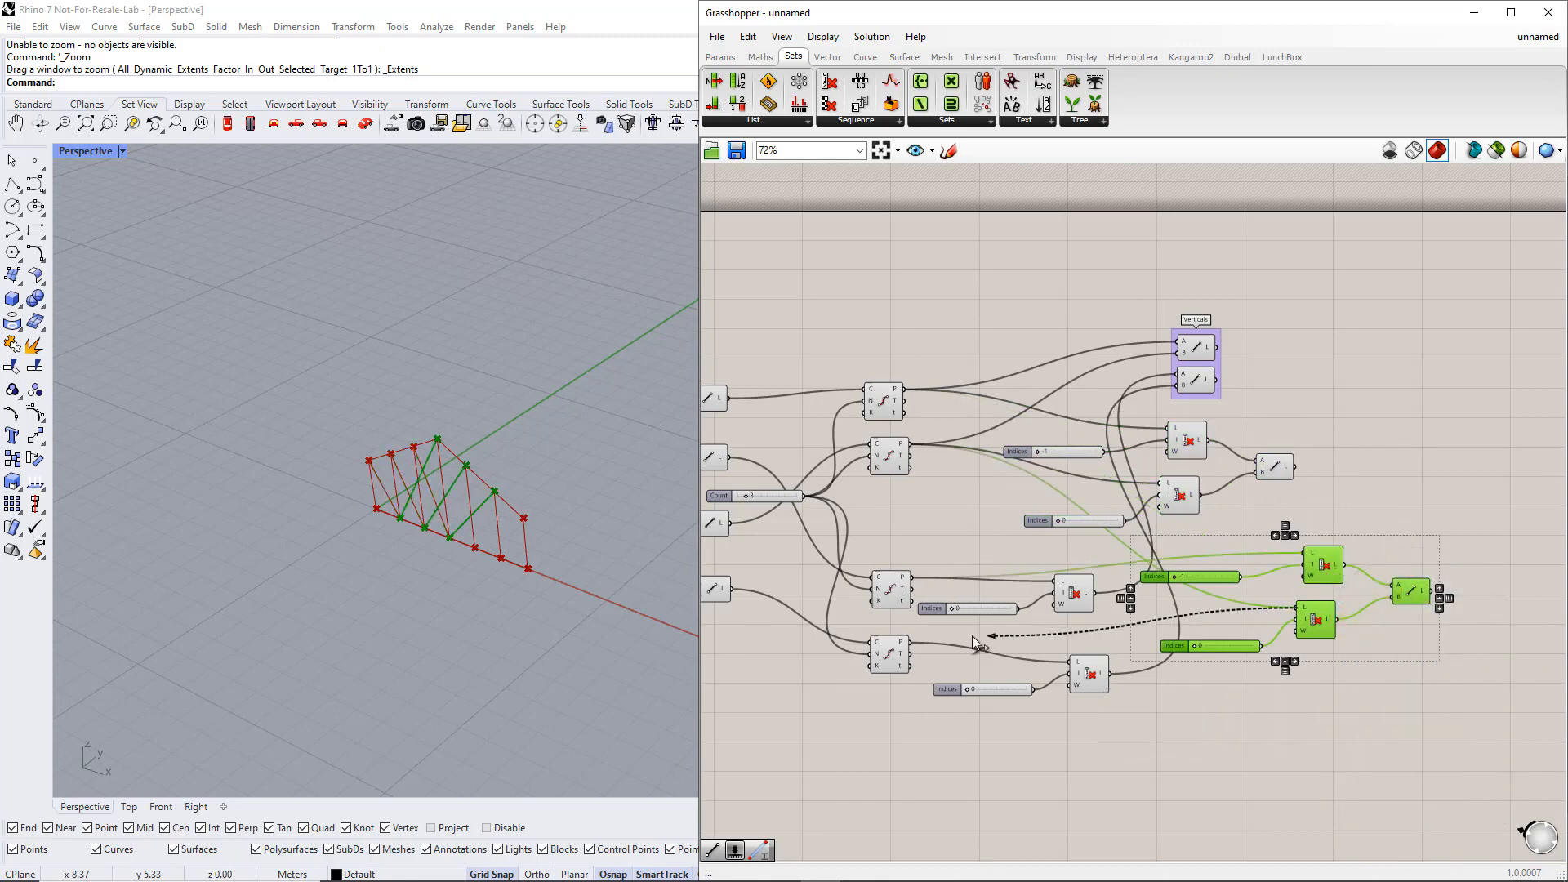
pyautogui.click(1359, 678)
pyautogui.click(893, 591)
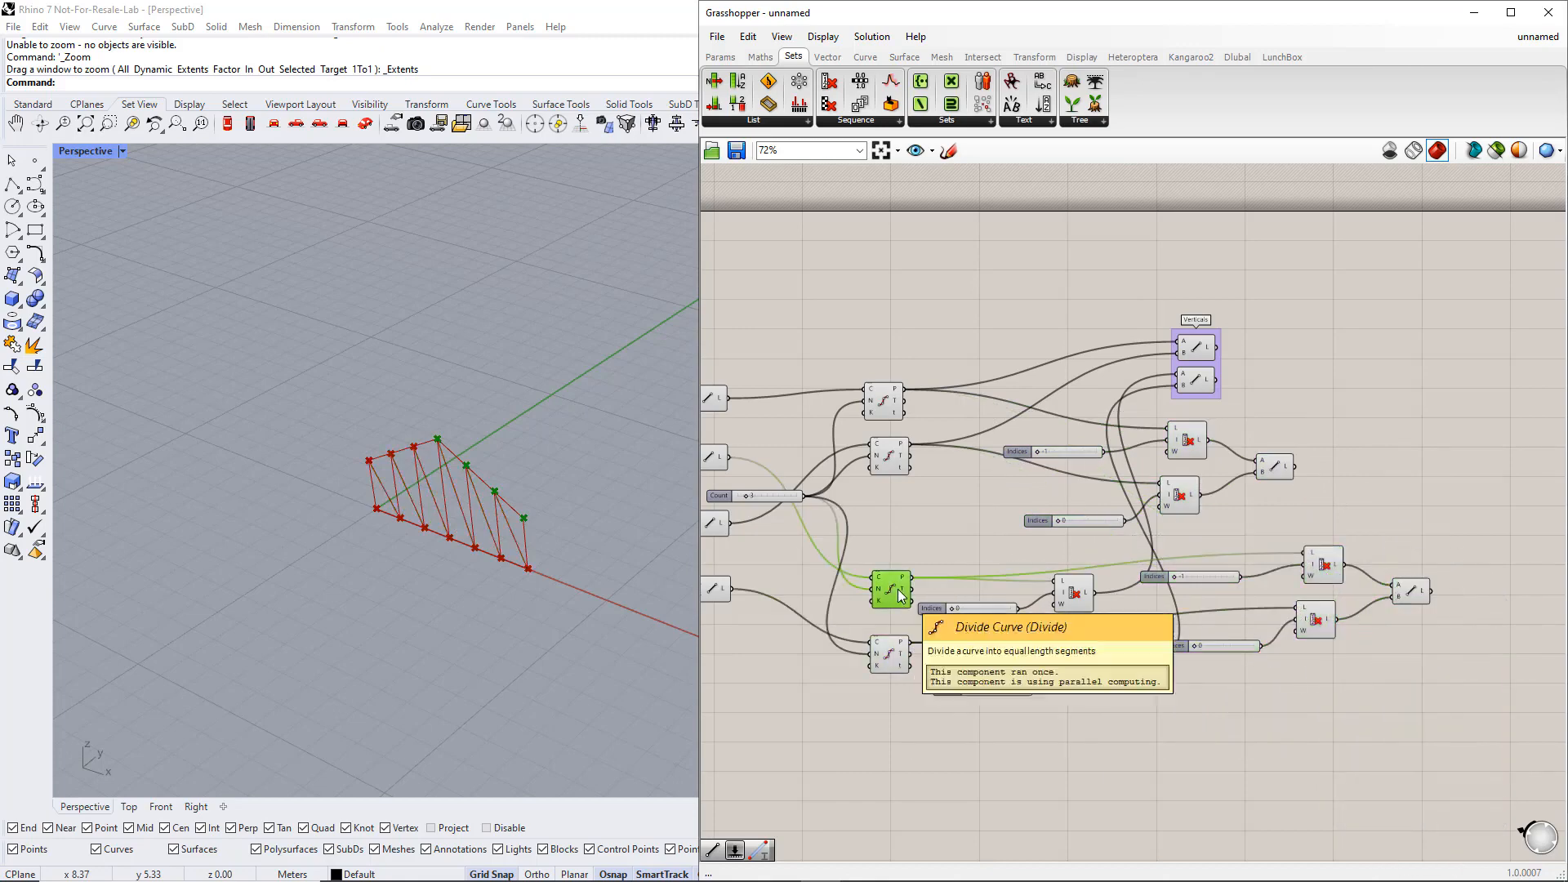
# Add a number slider with value 0 and connect it to the indices of the duplicated roof Cull Index.
pyautogui.moveTo(1214, 586); pyautogui.dragTo(1216, 590)
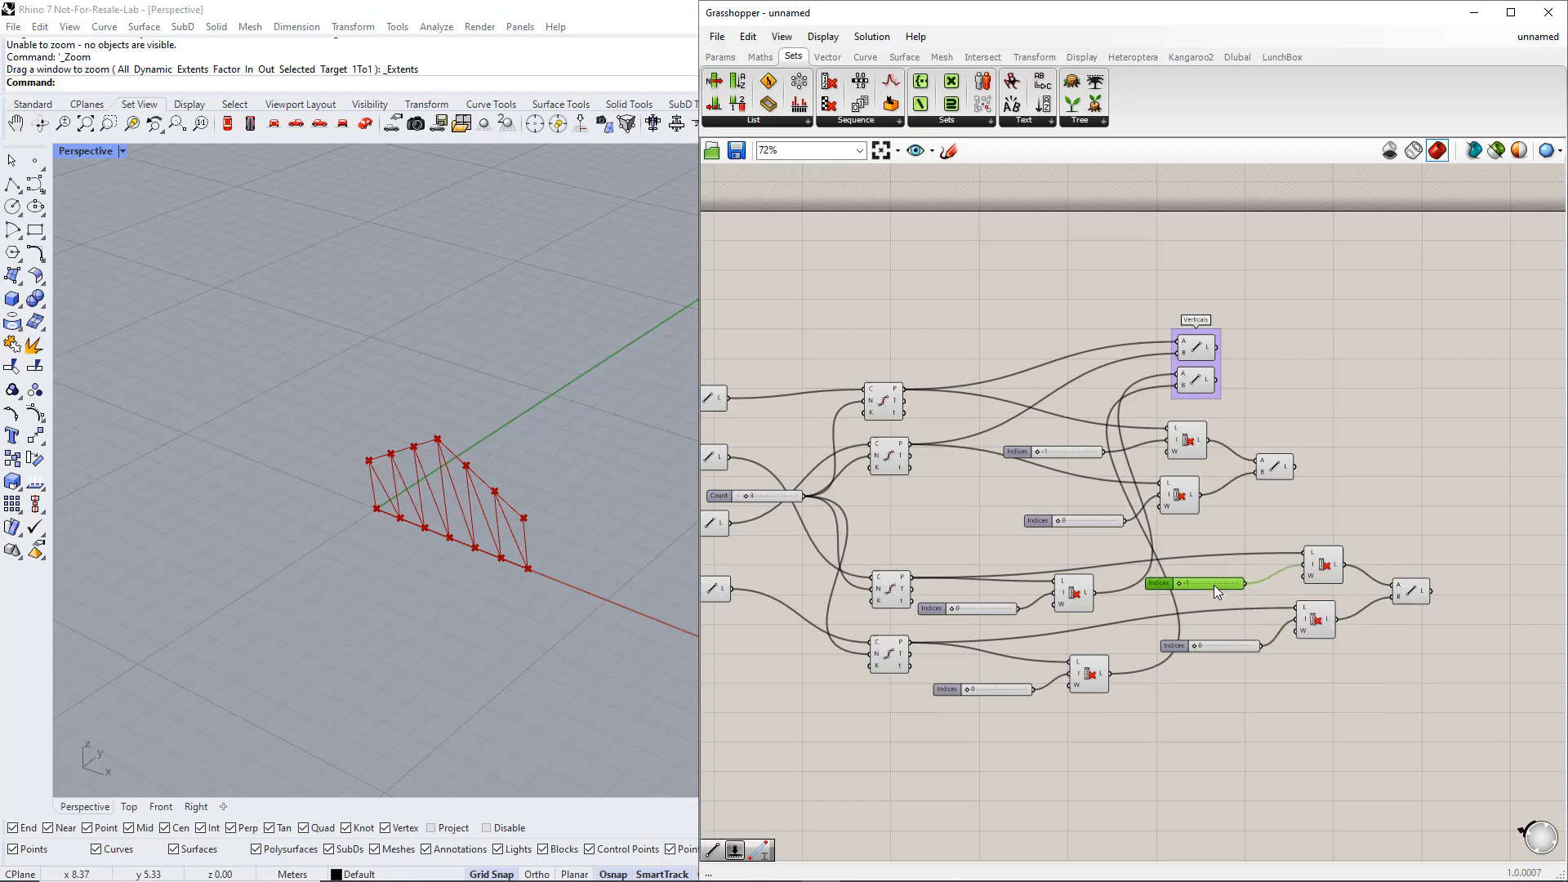
pyautogui.doubleClick(1229, 567)
pyautogui.write('0')
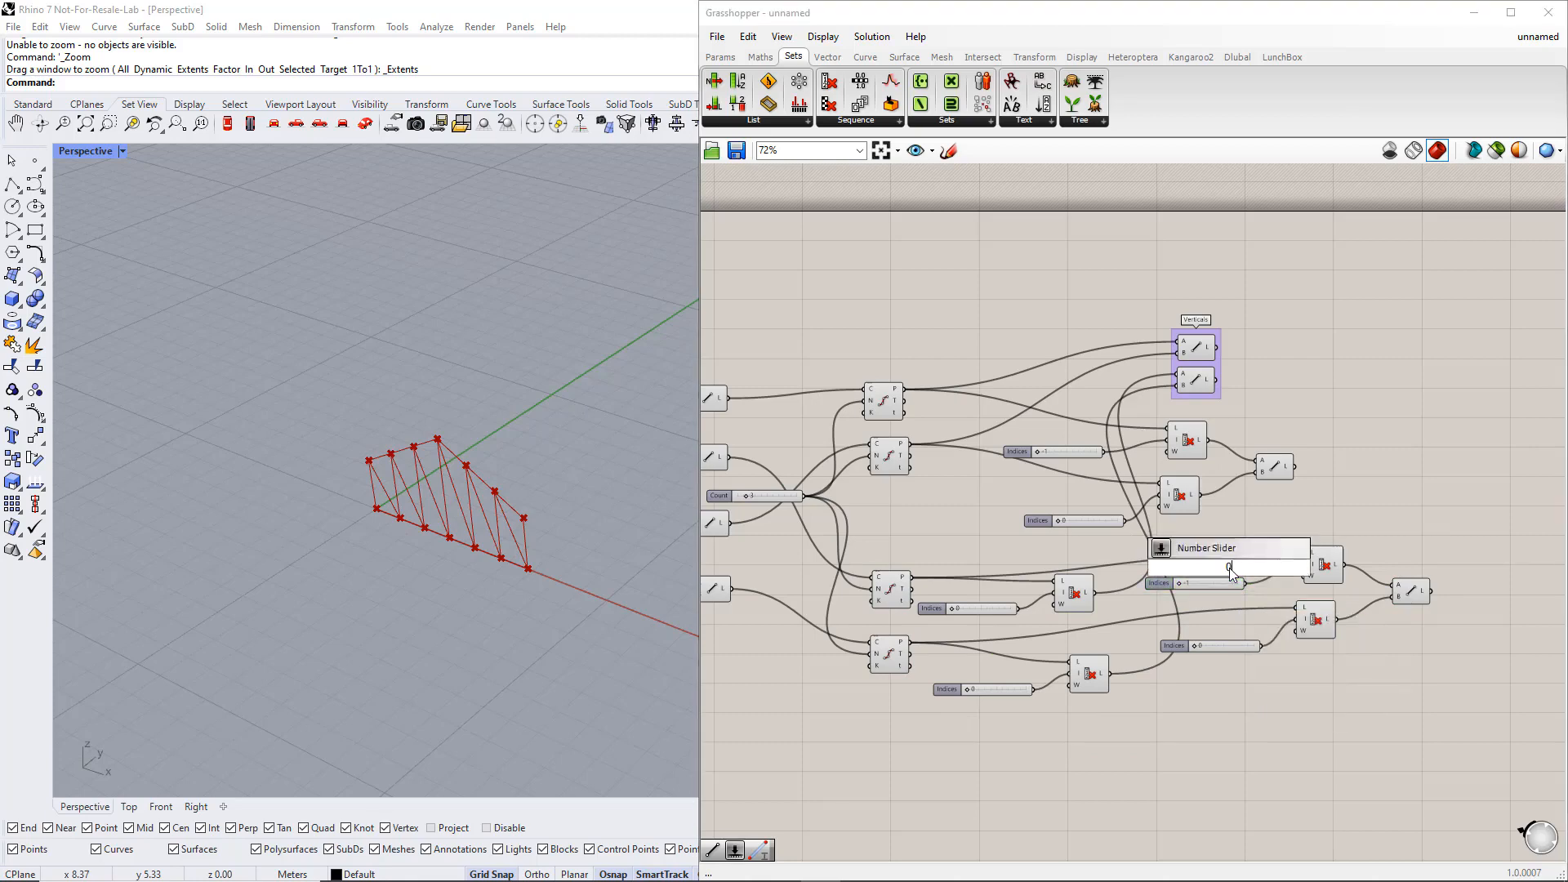
pyautogui.press('Return')
pyautogui.moveTo(1277, 567); pyautogui.dragTo(1305, 564)
# Connect the -1 slider to the duplicated lower Cull Index's indices and delete that component's old slider.
pyautogui.moveTo(1205, 584); pyautogui.dragTo(1232, 686)
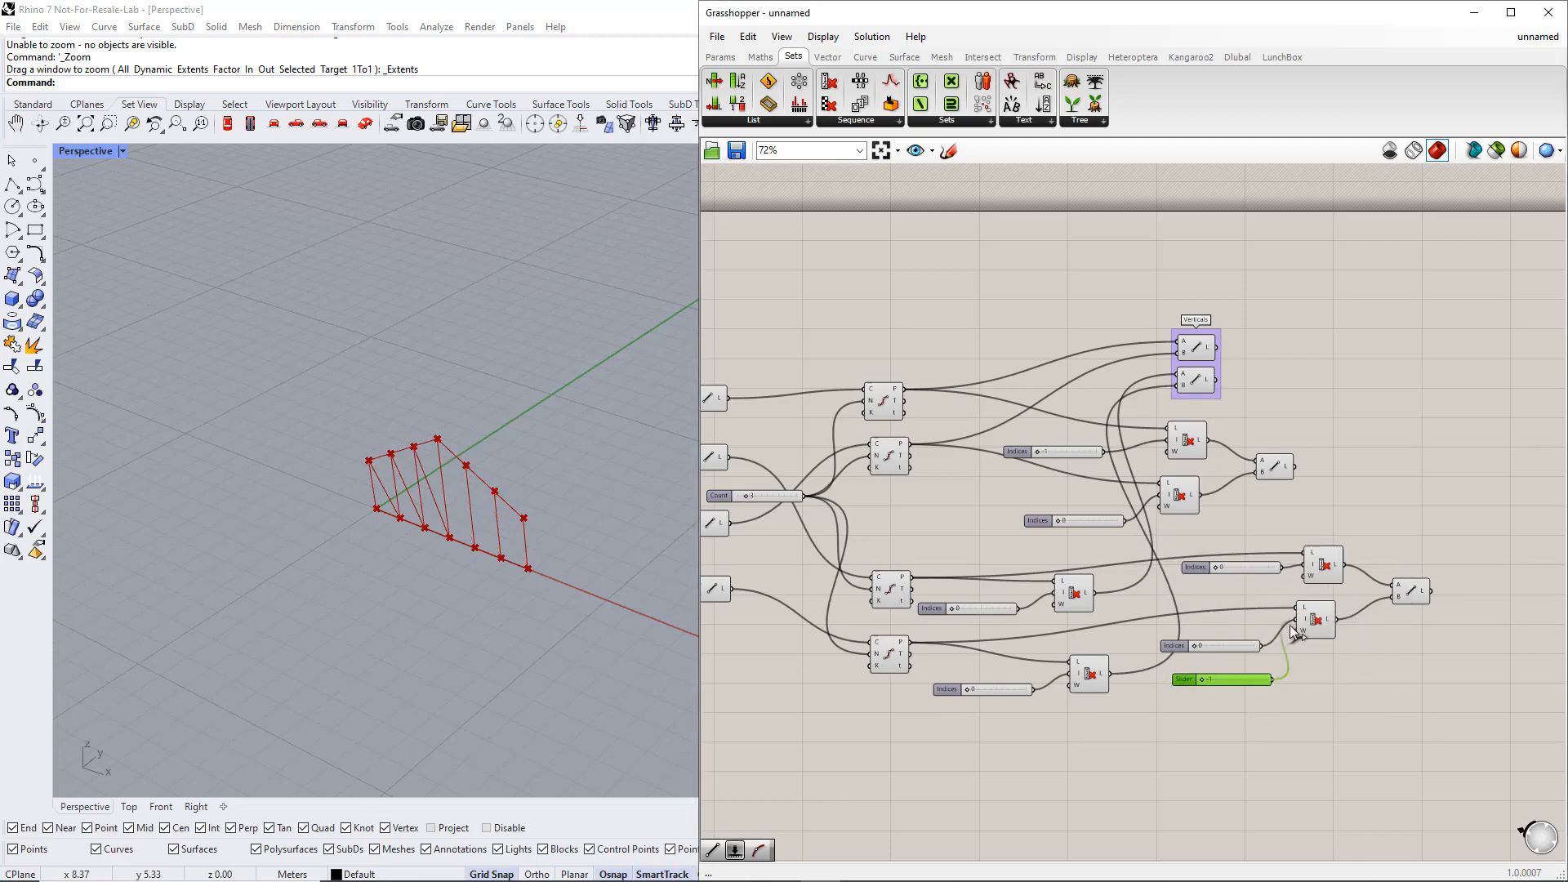
pyautogui.moveTo(1291, 627); pyautogui.dragTo(1295, 620)
pyautogui.click(1221, 644)
pyautogui.press('Delete')
pyautogui.moveTo(1220, 680); pyautogui.dragTo(1221, 631)
# Stack the two diagonal Line components, group them, and name the group "Diagonals".
pyautogui.moveTo(1273, 468); pyautogui.dragTo(1342, 472)
pyautogui.moveTo(1412, 593); pyautogui.dragTo(1400, 489)
pyautogui.moveTo(1444, 558); pyautogui.dragTo(1353, 430)
pyautogui.hotkey('ctrl', 'g')
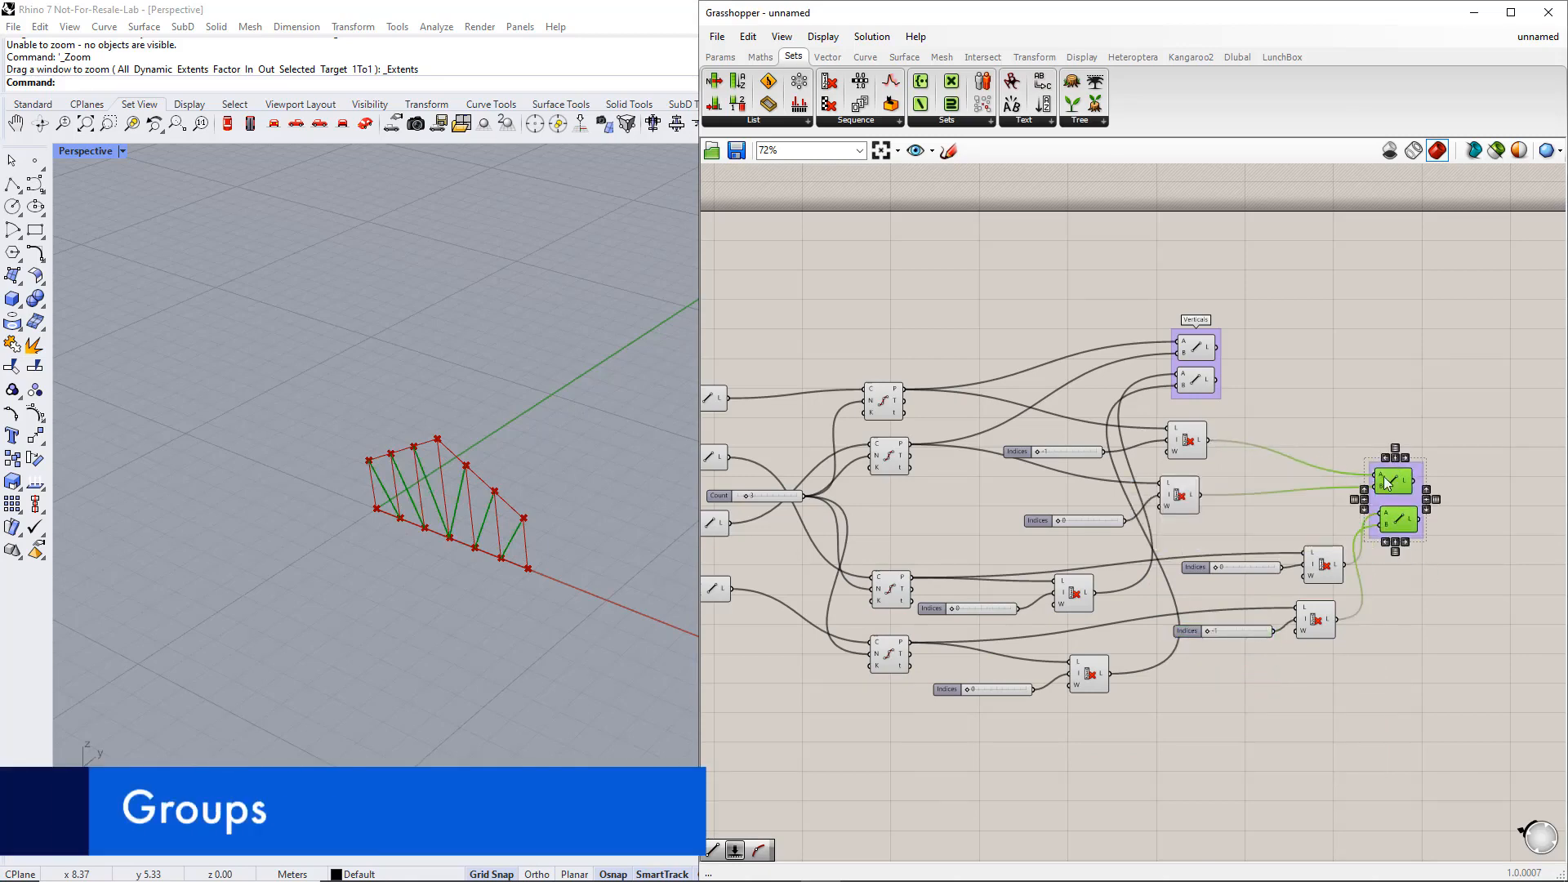
pyautogui.scroll(3, 1386, 482)
pyautogui.rightClick(1386, 500)
pyautogui.write('Diagonal')
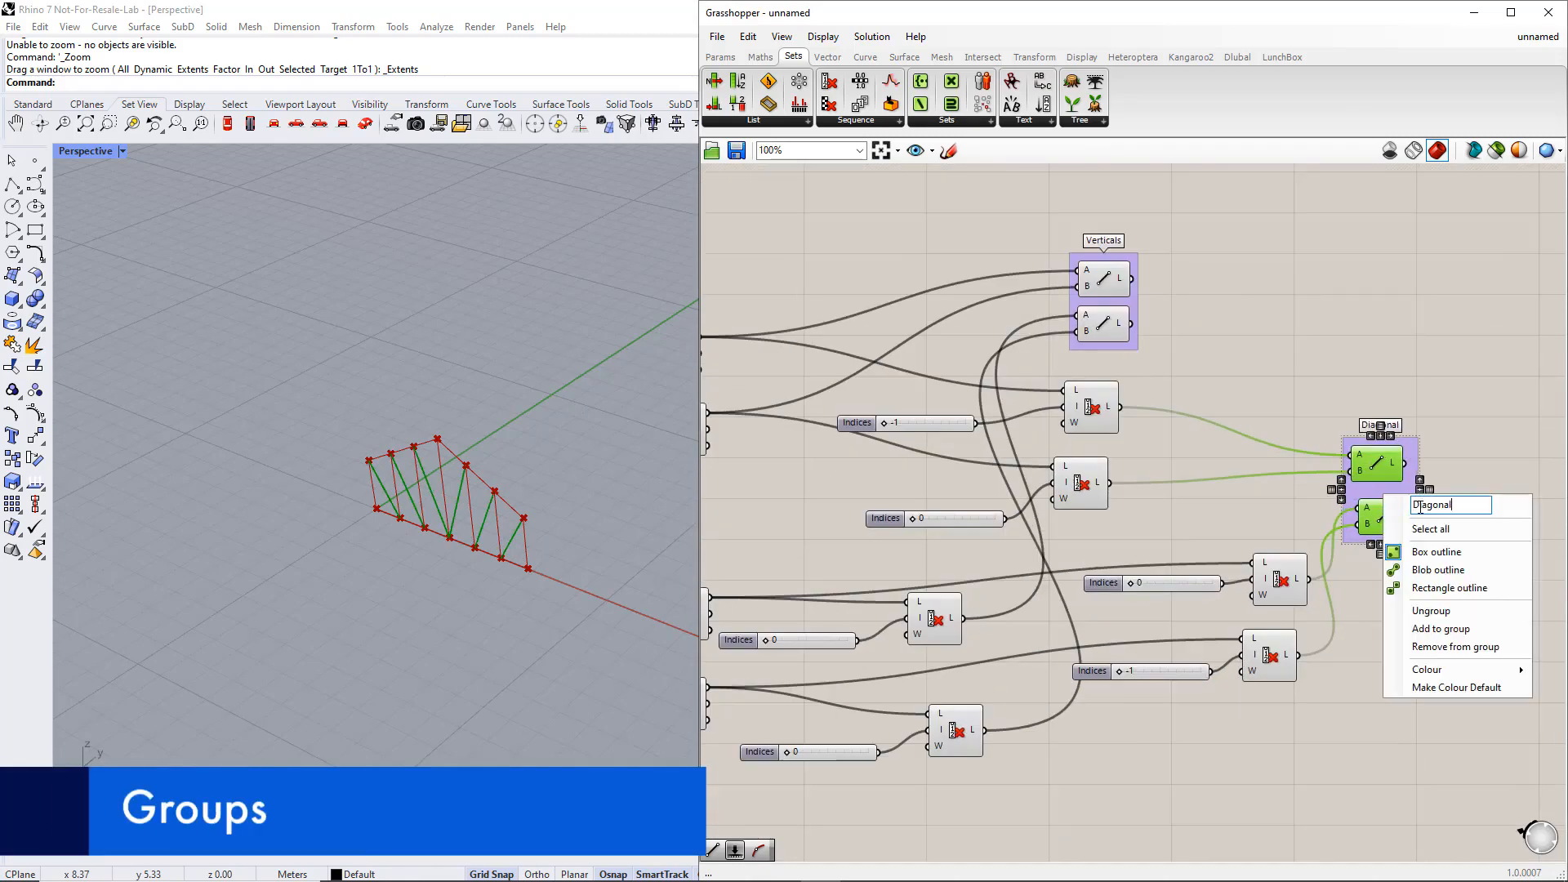
pyautogui.write('s')
pyautogui.press('Return')
# Move the Verticals group directly above the Diagonals group.
pyautogui.moveTo(1136, 300); pyautogui.dragTo(1422, 329)
pyautogui.scroll(-3, 1390, 420)
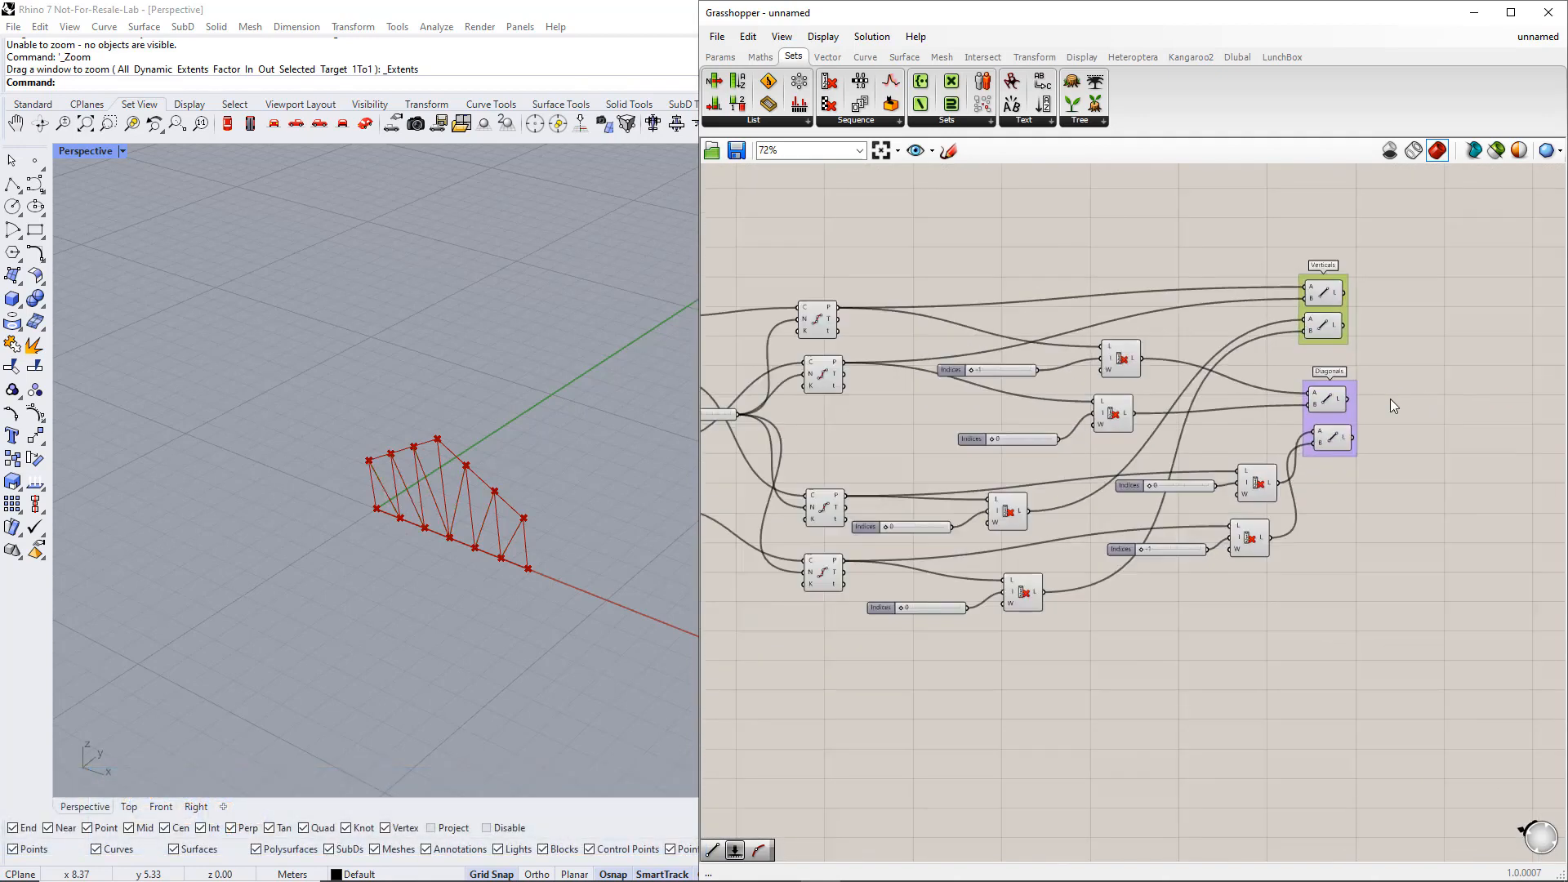
pyautogui.scroll(-1, 1390, 398)
# Move the two roof Line components below the Diagonals group and group them as "Upper chord".
pyautogui.moveTo(817, 400); pyautogui.dragTo(1350, 492)
pyautogui.scroll(3, 1363, 497)
pyautogui.click(1374, 521)
pyautogui.moveTo(1344, 564); pyautogui.dragTo(1292, 452)
pyautogui.hotkey('ctrl', 'g')
pyautogui.rightClick(1308, 462)
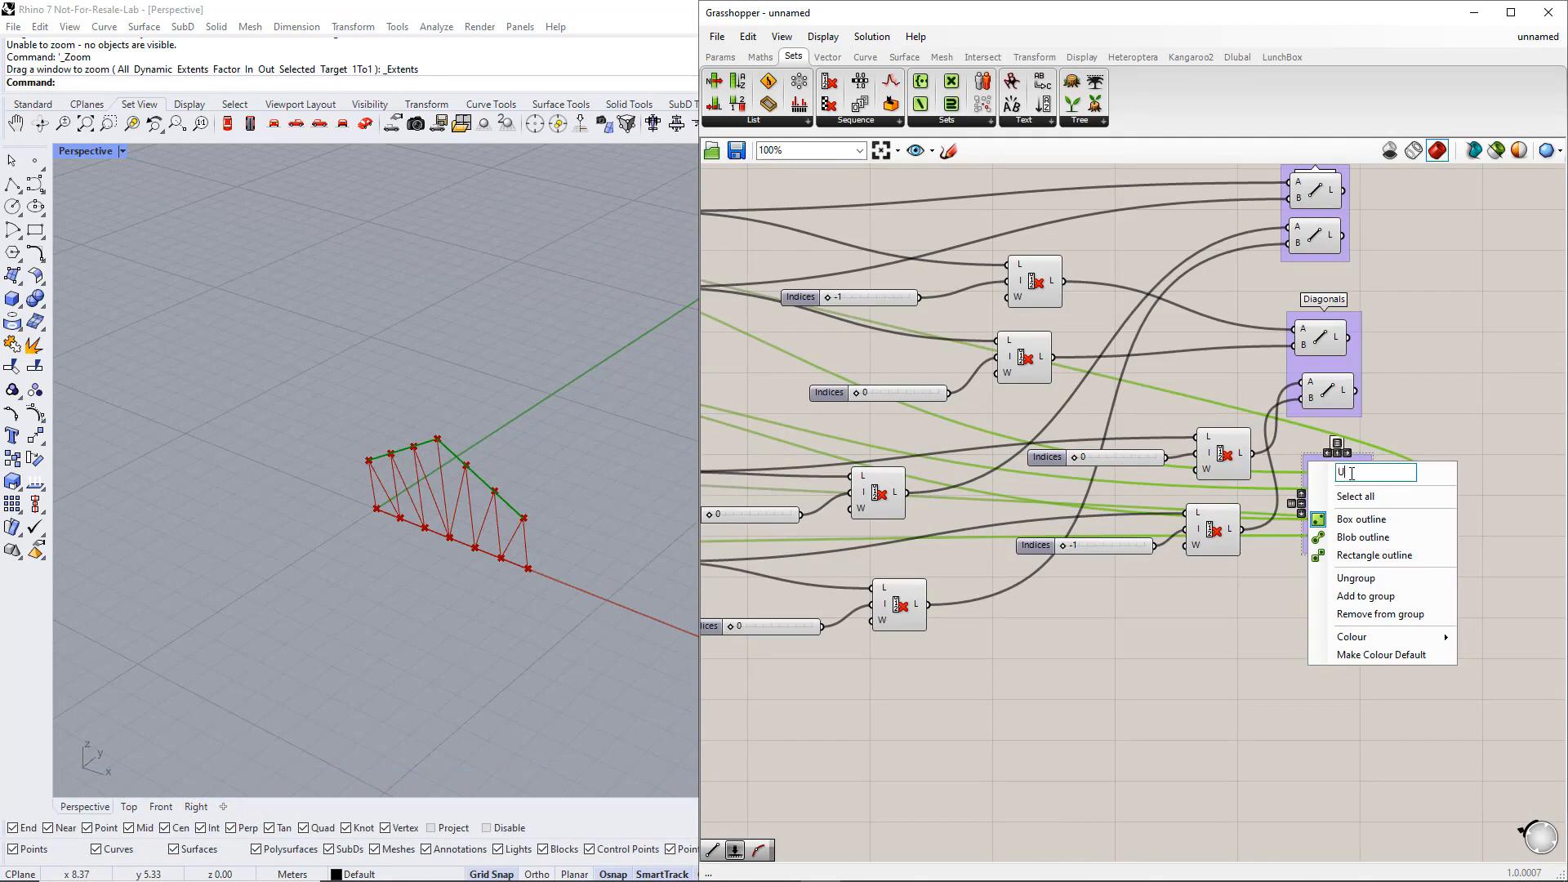
pyautogui.write('Upper chord')
pyautogui.click(1431, 722)
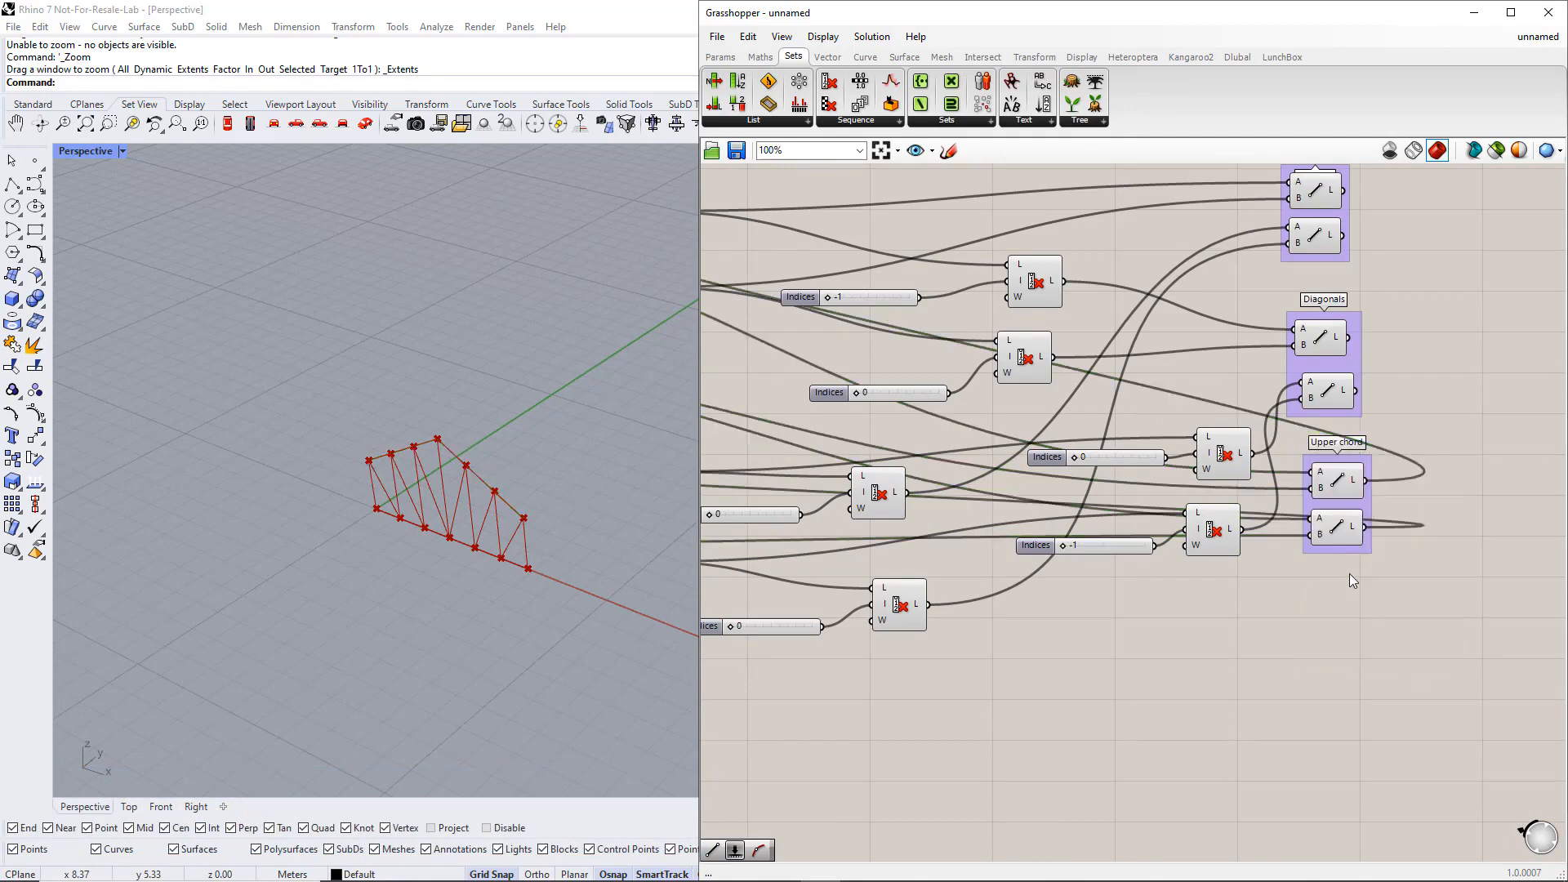
# Disable the preview of the two half-length bottom Line components.
pyautogui.scroll(-2, 1302, 586)
pyautogui.moveTo(1302, 586); pyautogui.dragTo(1213, 615, button='right')
pyautogui.moveTo(719, 673); pyautogui.dragTo(1106, 704, button='right')
pyautogui.scroll(-1, 1106, 704)
pyautogui.moveTo(939, 669); pyautogui.dragTo(1285, 659, button='right')
pyautogui.moveTo(1341, 603); pyautogui.dragTo(1296, 508)
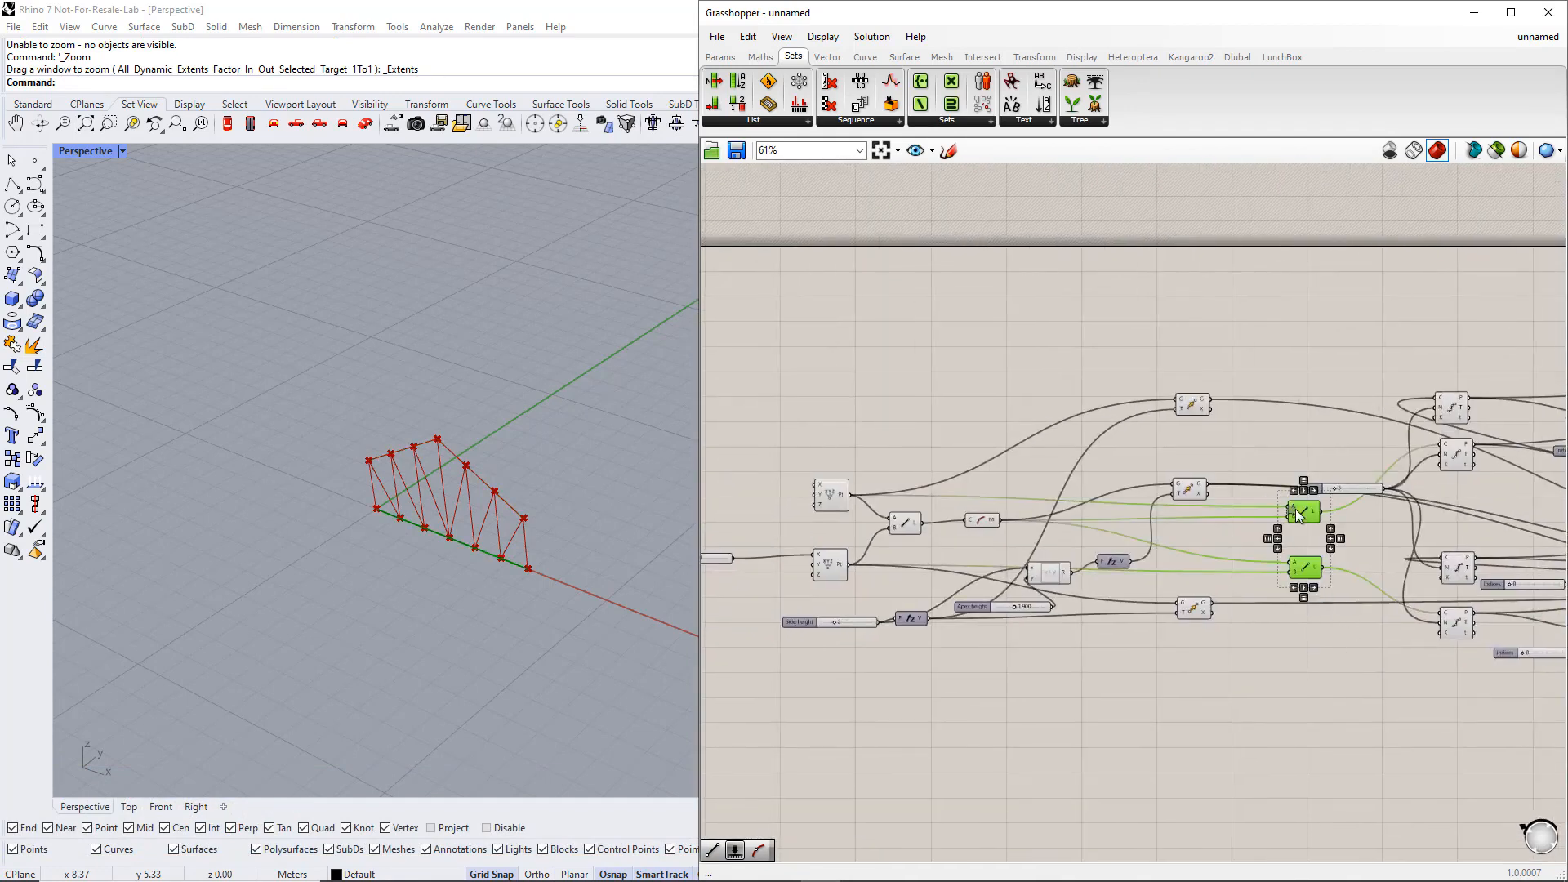
pyautogui.click(919, 528)
pyautogui.moveTo(1331, 592); pyautogui.dragTo(1304, 516)
pyautogui.scroll(1, 1304, 515)
pyautogui.middleClick(1305, 515)
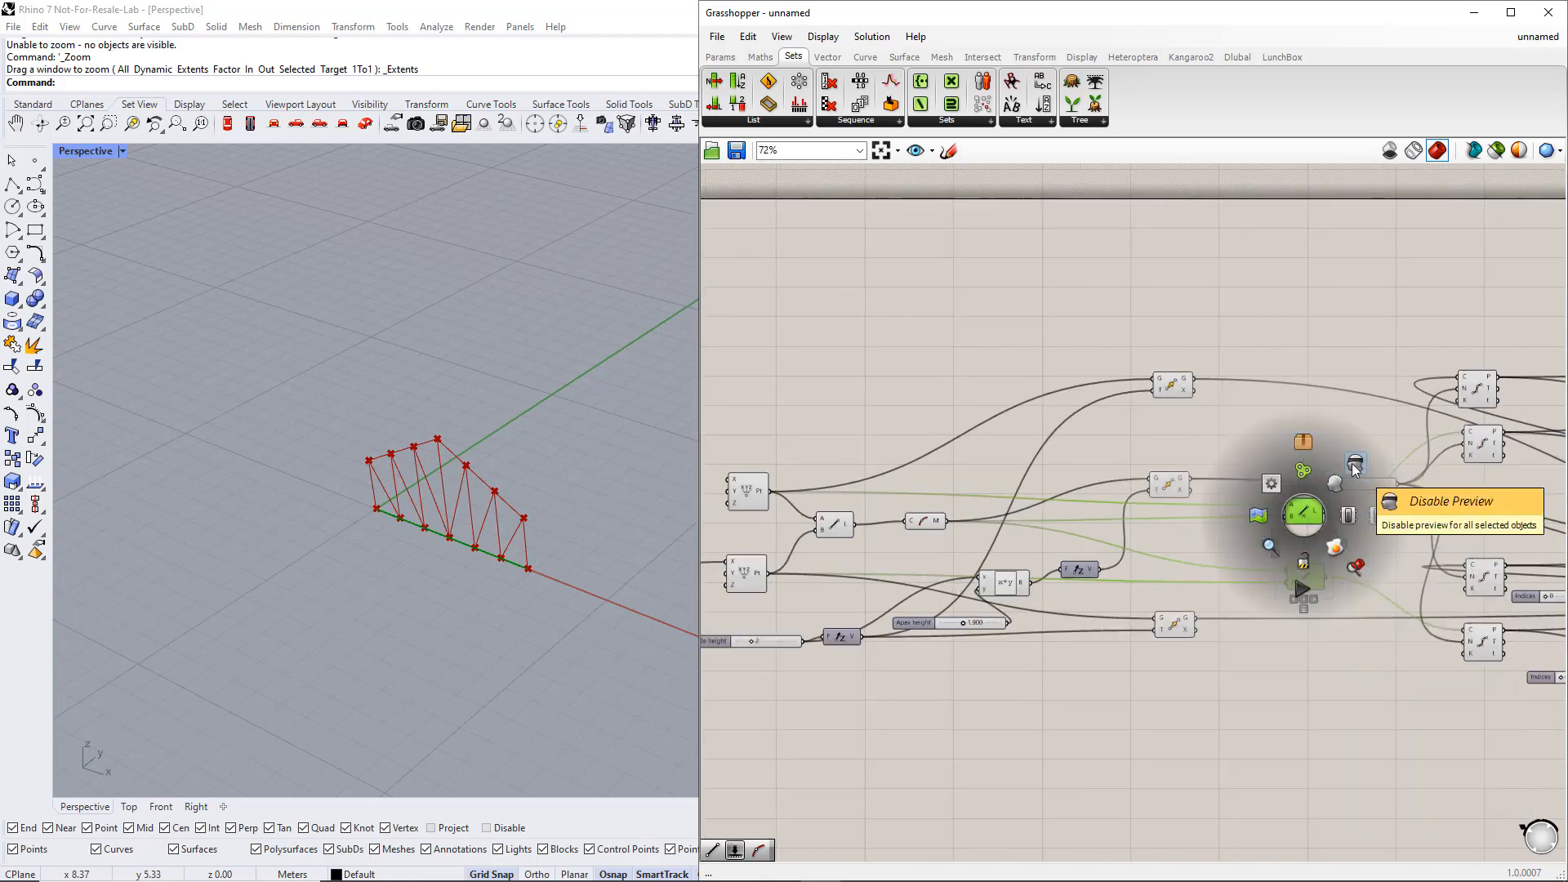
pyautogui.click(1379, 515)
pyautogui.moveTo(1332, 604); pyautogui.dragTo(1305, 520)
pyautogui.click(1231, 537)
pyautogui.scroll(-3, 1142, 666)
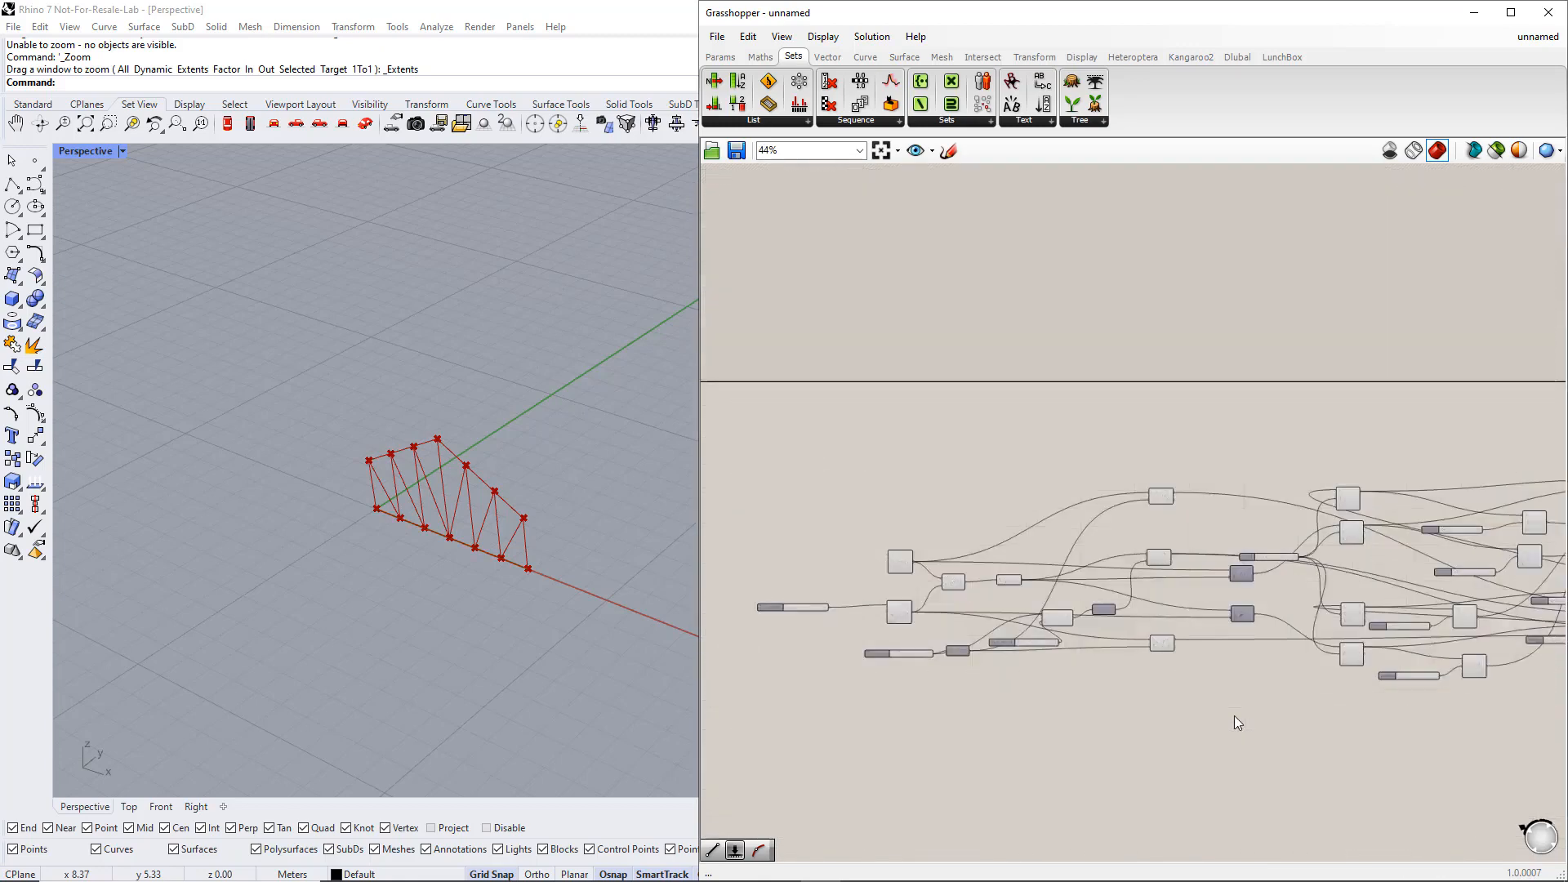
# Move the full-length bottom Line component below the Upper chord group and group it as "Lower chord".
pyautogui.moveTo(1263, 711); pyautogui.dragTo(1124, 688, button='right')
pyautogui.moveTo(1389, 660); pyautogui.dragTo(1187, 651, button='right')
pyautogui.moveTo(819, 610); pyautogui.dragTo(1316, 627)
pyautogui.moveTo(1488, 707); pyautogui.dragTo(1433, 738, button='right')
pyautogui.scroll(3, 1433, 739)
pyautogui.hotkey('ctrl', 'g')
pyautogui.scroll(5, 1172, 613)
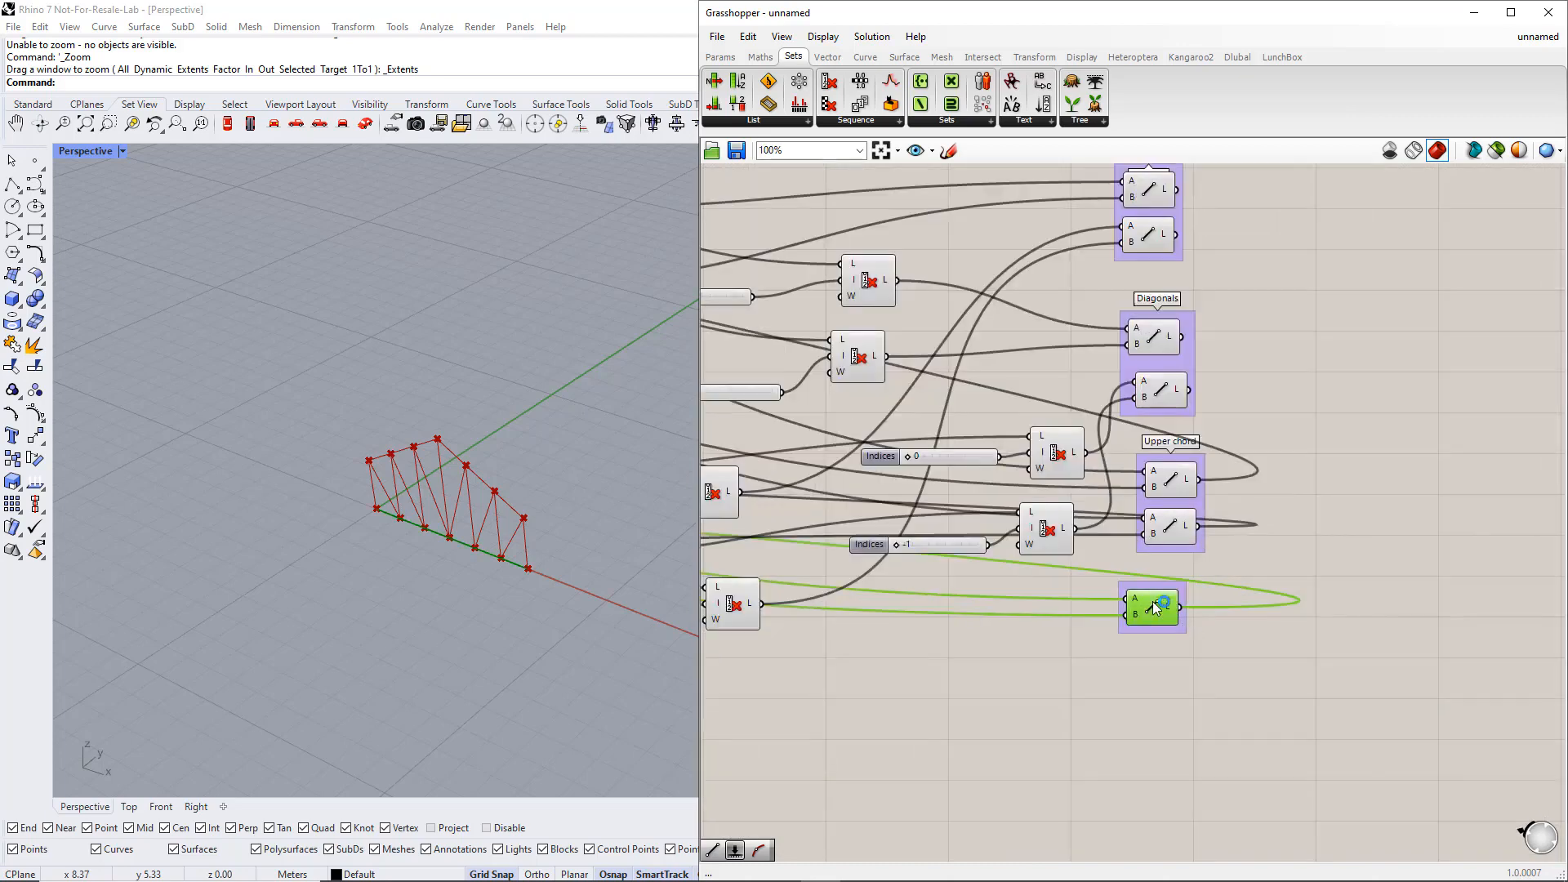
pyautogui.rightClick(1139, 576)
pyautogui.write('Lower chord')
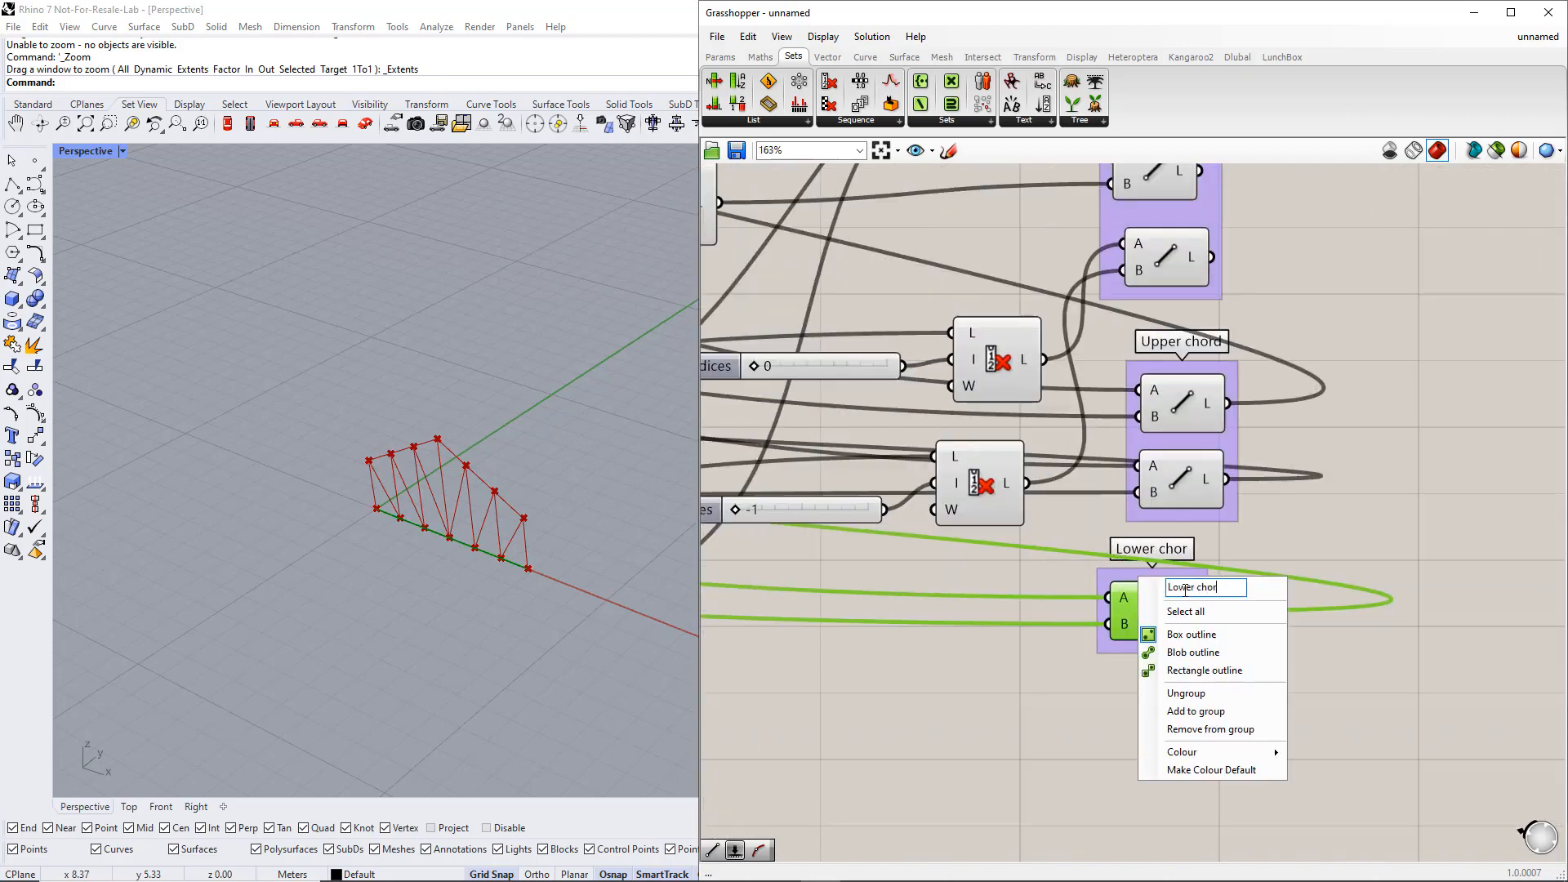
pyautogui.press('Return')
# Colour the Lower chord group turquoise with a hue of 162°.
pyautogui.rightClick(1189, 651)
pyautogui.moveTo(1299, 825)
pyautogui.moveTo(1459, 796); pyautogui.dragTo(1435, 796)
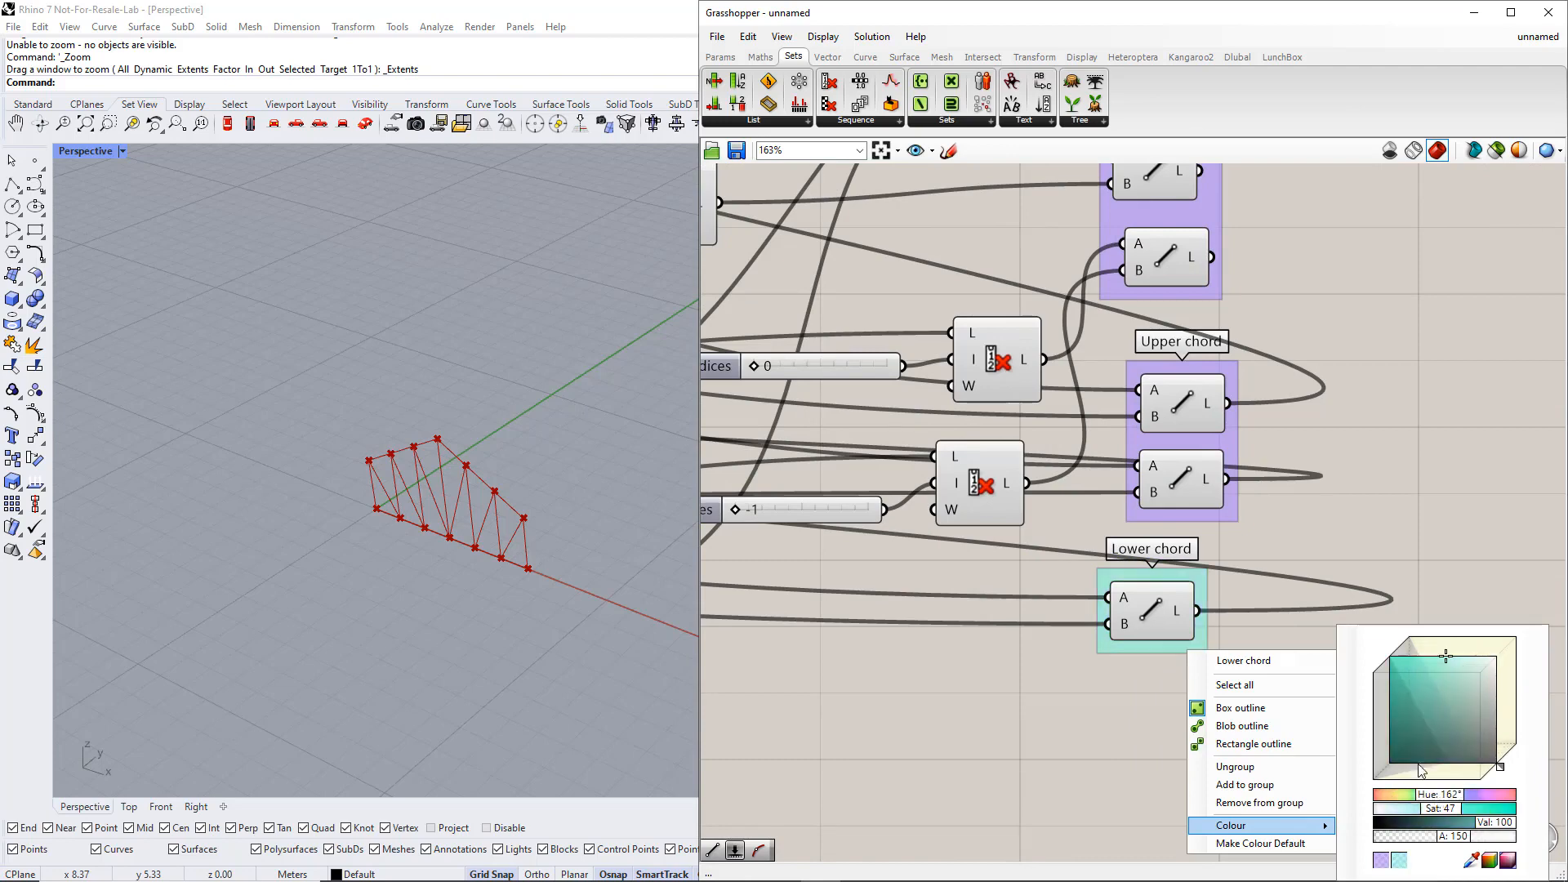
# Colour the Upper chord group dark red.
pyautogui.rightClick(1195, 438)
pyautogui.moveTo(1307, 613)
pyautogui.click(1445, 663)
pyautogui.click(1518, 775)
pyautogui.click(1456, 516)
pyautogui.scroll(-3, 1455, 517)
pyautogui.moveTo(1456, 516); pyautogui.dragTo(1255, 596, button='right')
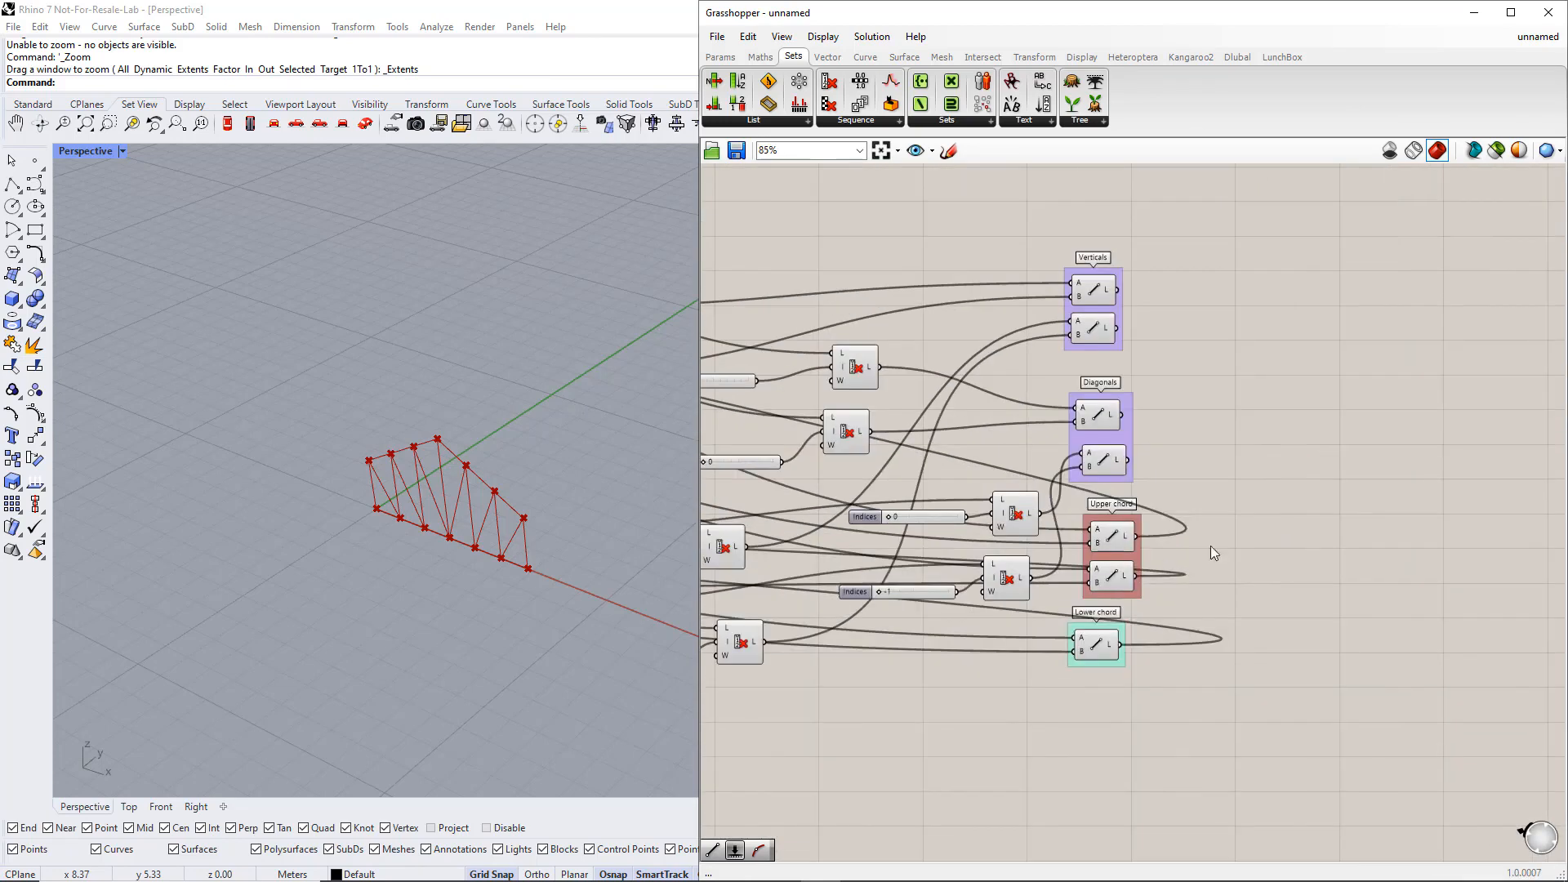
# Colour the Diagonals group pink.
pyautogui.rightClick(1113, 438)
pyautogui.moveTo(1214, 607)
pyautogui.click(1435, 776)
pyautogui.click(1336, 528)
# Move the Apex height slider directly beneath the Total length slider at the start of the definition.
pyautogui.moveTo(1288, 475); pyautogui.dragTo(1383, 501, button='right')
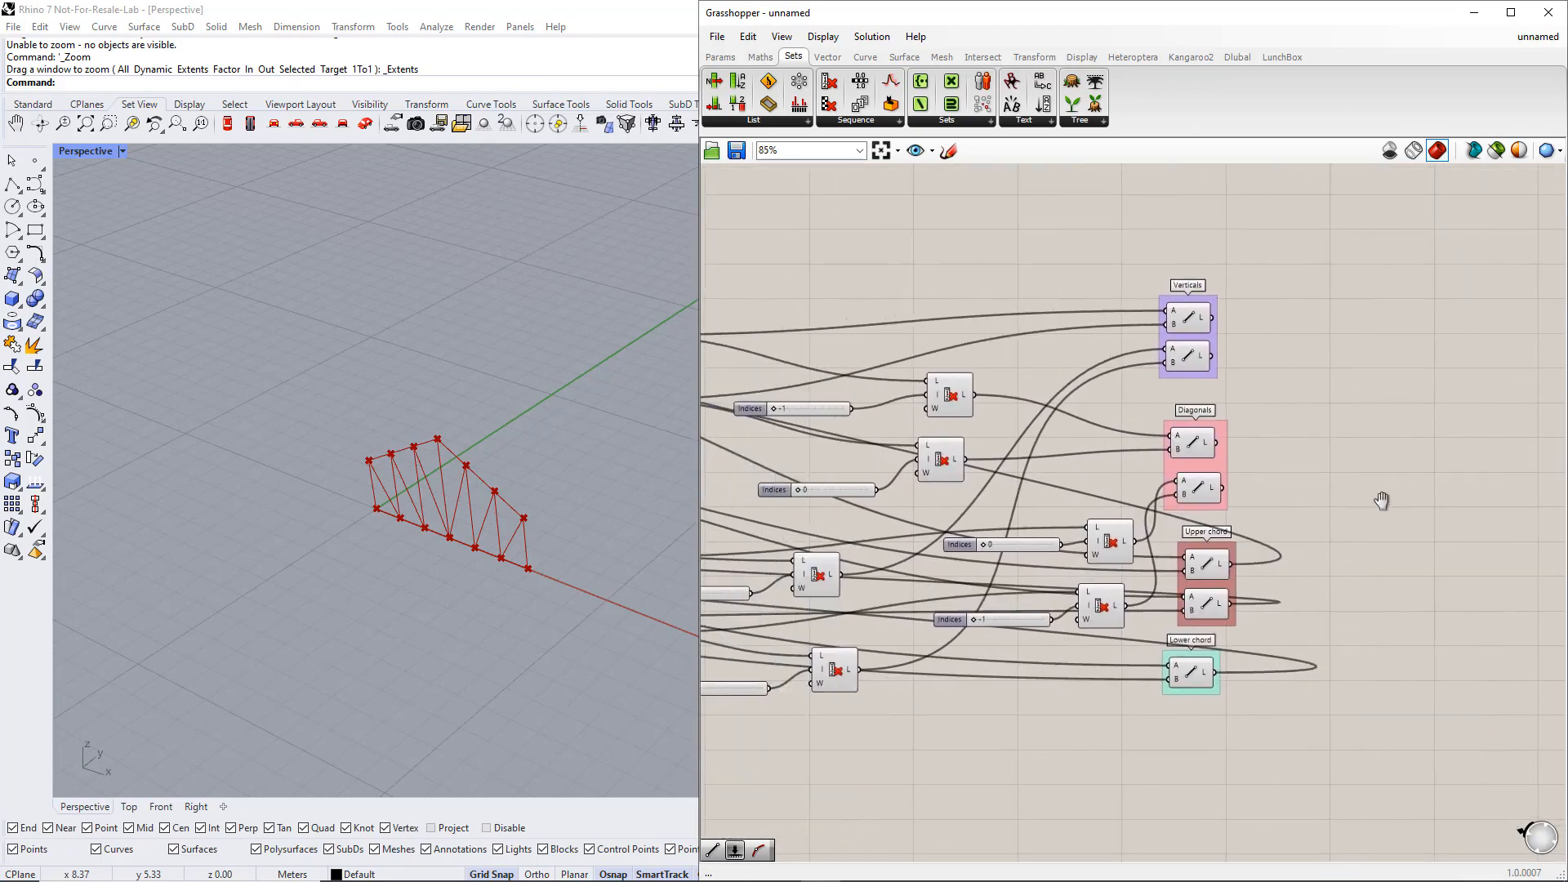
pyautogui.moveTo(951, 566); pyautogui.dragTo(1193, 556, button='right')
pyautogui.scroll(-2, 1194, 556)
pyautogui.moveTo(923, 591); pyautogui.dragTo(1087, 575, button='right')
pyautogui.scroll(-2, 1140, 572)
pyautogui.scroll(3, 987, 586)
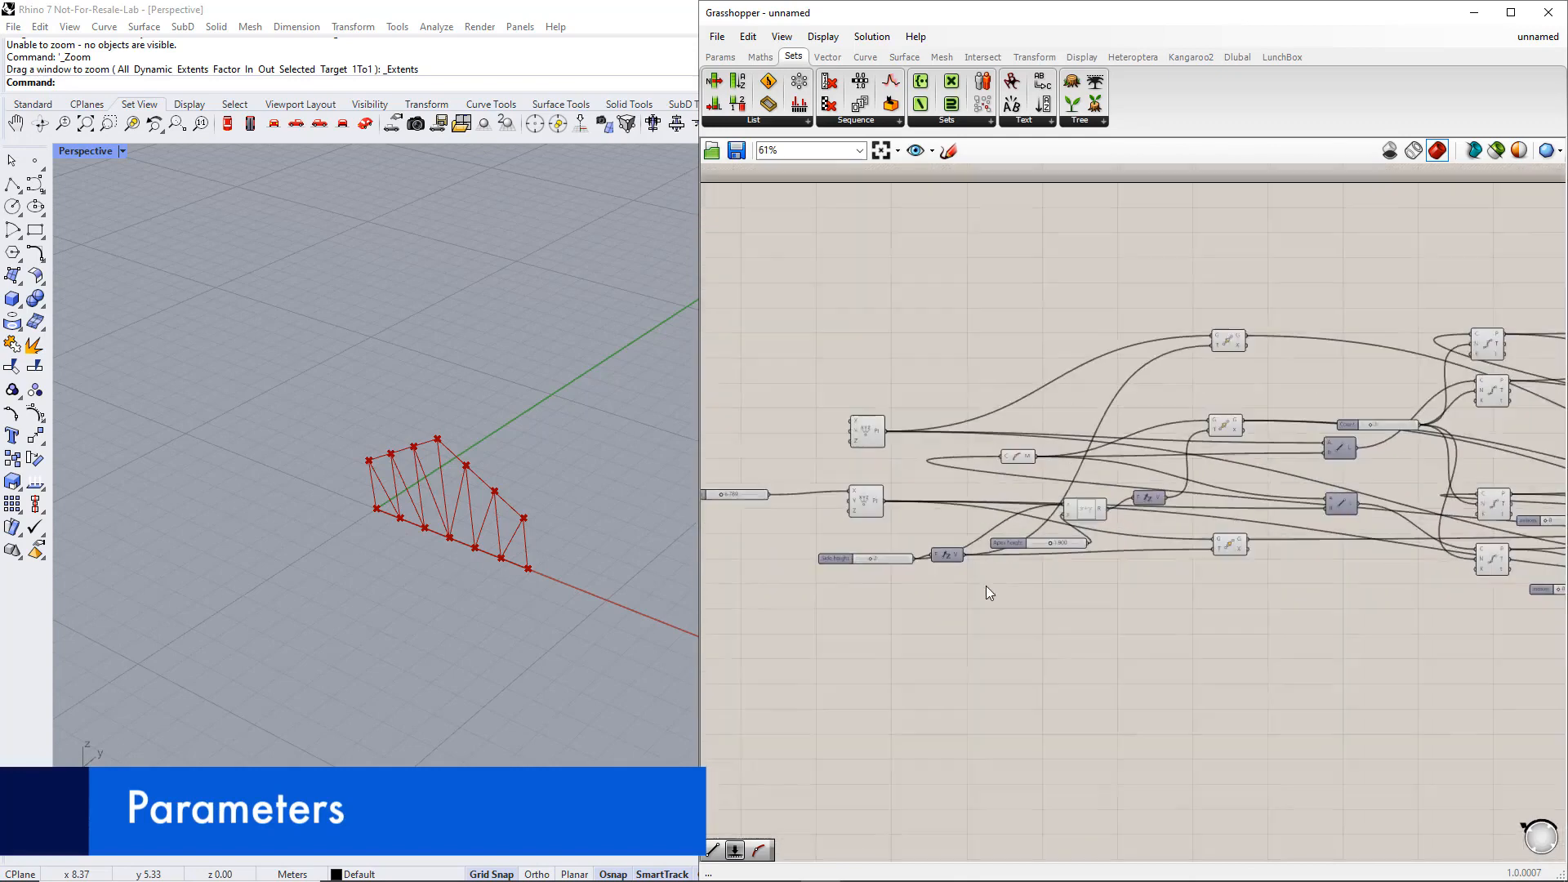
pyautogui.moveTo(1043, 542); pyautogui.dragTo(766, 521)
pyautogui.moveTo(840, 573); pyautogui.dragTo(983, 558, button='right')
pyautogui.moveTo(911, 505); pyautogui.dragTo(822, 493)
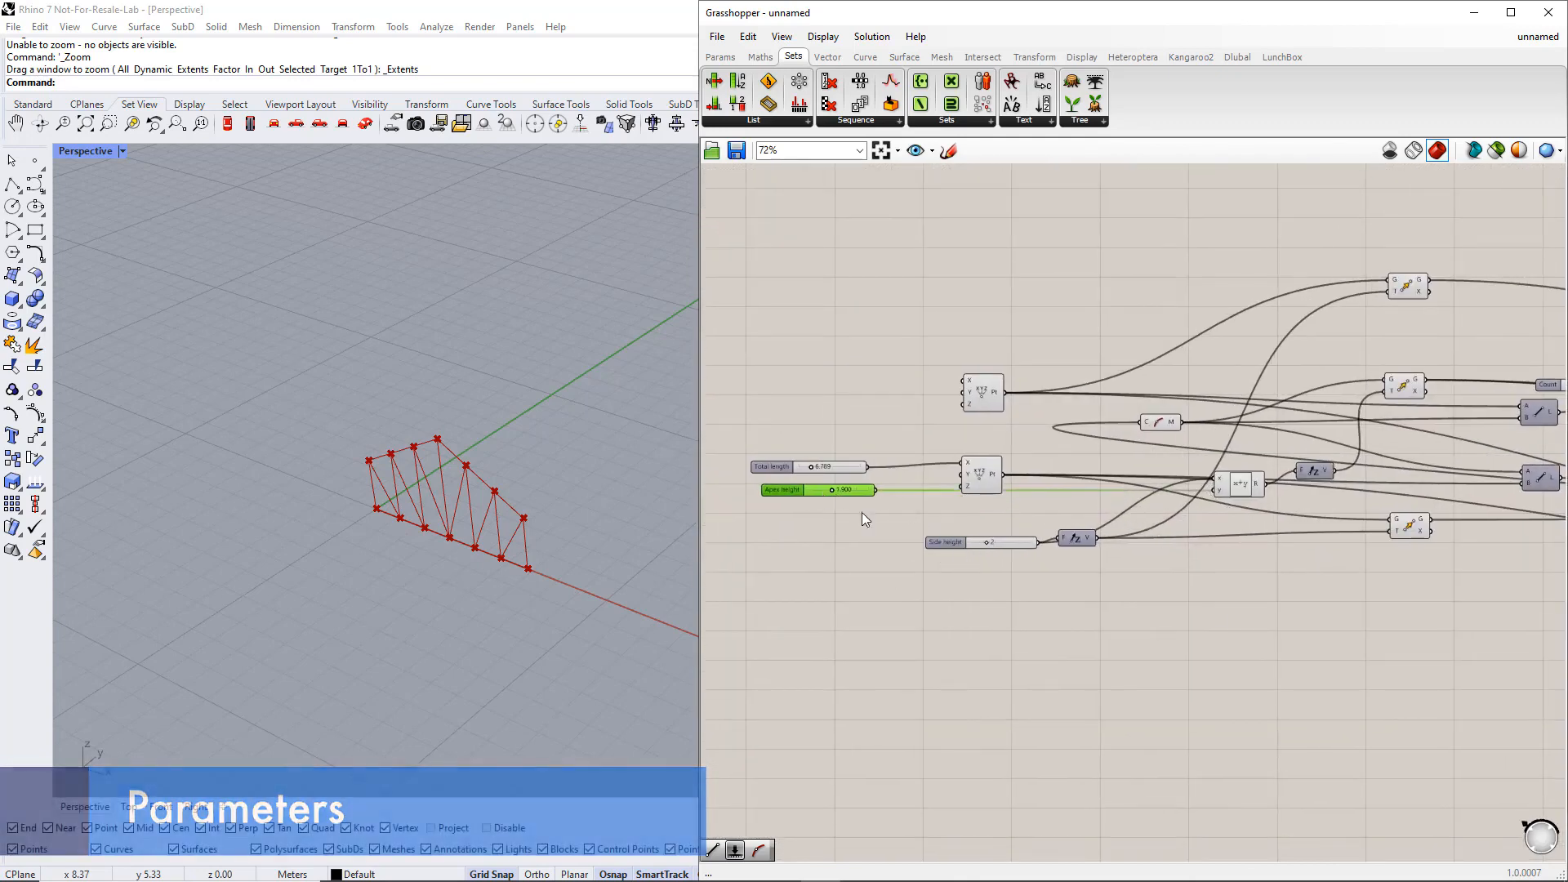
# Move the Side height and Count sliders beneath the Apex height slider.
pyautogui.moveTo(1130, 587); pyautogui.dragTo(1223, 595, button='right')
pyautogui.click(1089, 552)
pyautogui.moveTo(1089, 551); pyautogui.dragTo(928, 524)
pyautogui.scroll(-2, 1348, 608)
pyautogui.moveTo(1457, 631); pyautogui.dragTo(1172, 626, button='right')
pyautogui.scroll(4, 1307, 449)
pyautogui.moveTo(1311, 454); pyautogui.dragTo(1018, 651)
pyautogui.moveTo(1017, 650); pyautogui.dragTo(1502, 562, button='right')
pyautogui.moveTo(1501, 562); pyautogui.dragTo(865, 581)
# Align the four parameter sliders in a compact stack and set Side height to 1.
pyautogui.moveTo(856, 513); pyautogui.dragTo(842, 501)
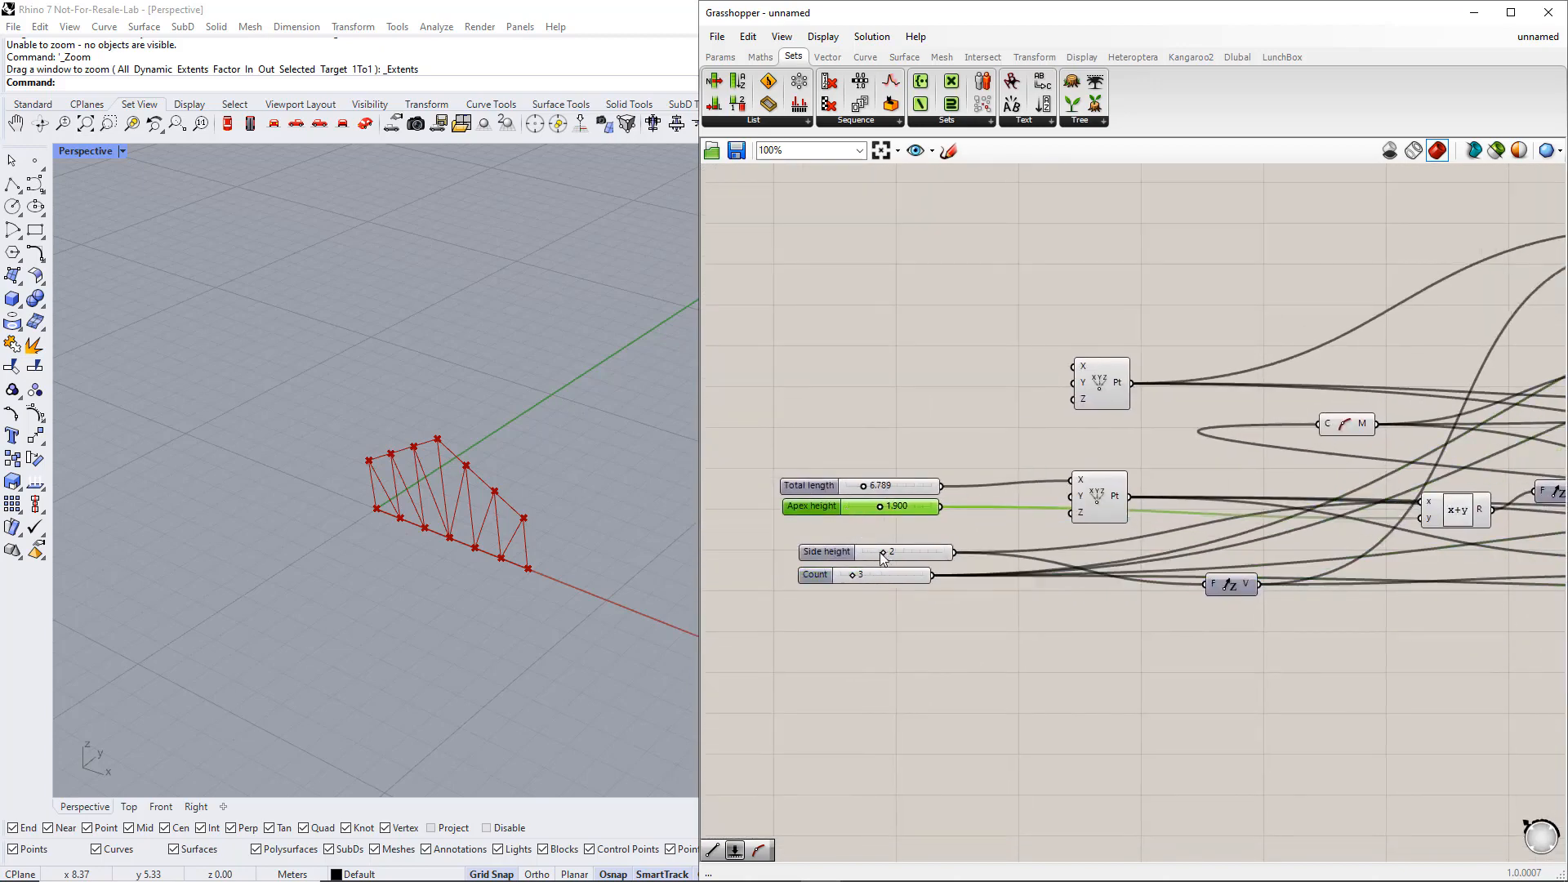
pyautogui.moveTo(884, 554); pyautogui.dragTo(811, 553)
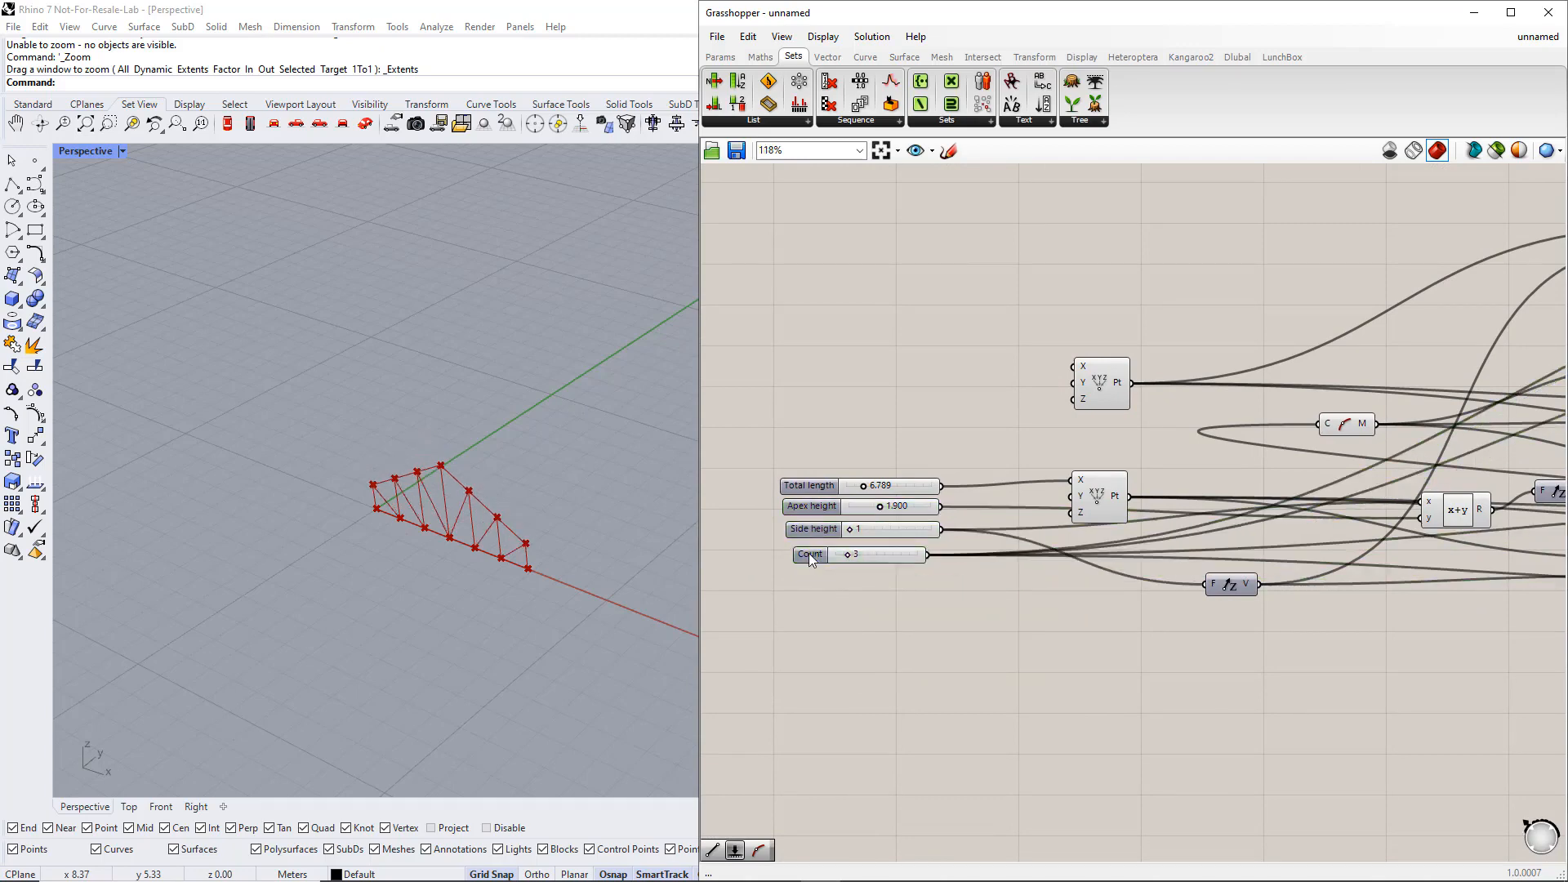
# Rename the Count slider "Number of bays".
pyautogui.scroll(3, 809, 552)
pyautogui.doubleClick(808, 558)
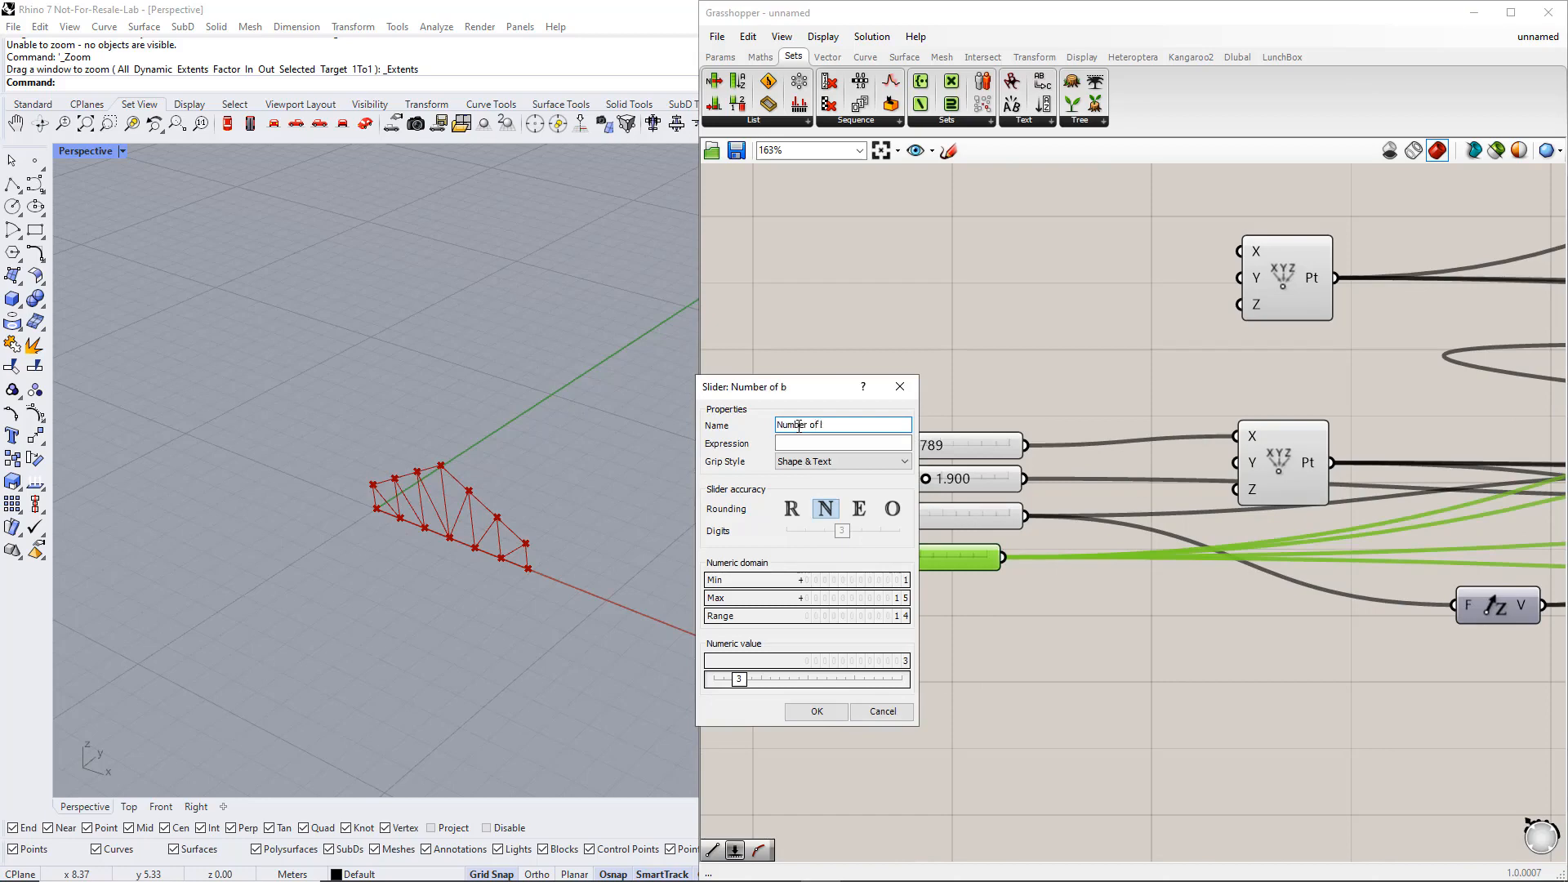
pyautogui.click(817, 711)
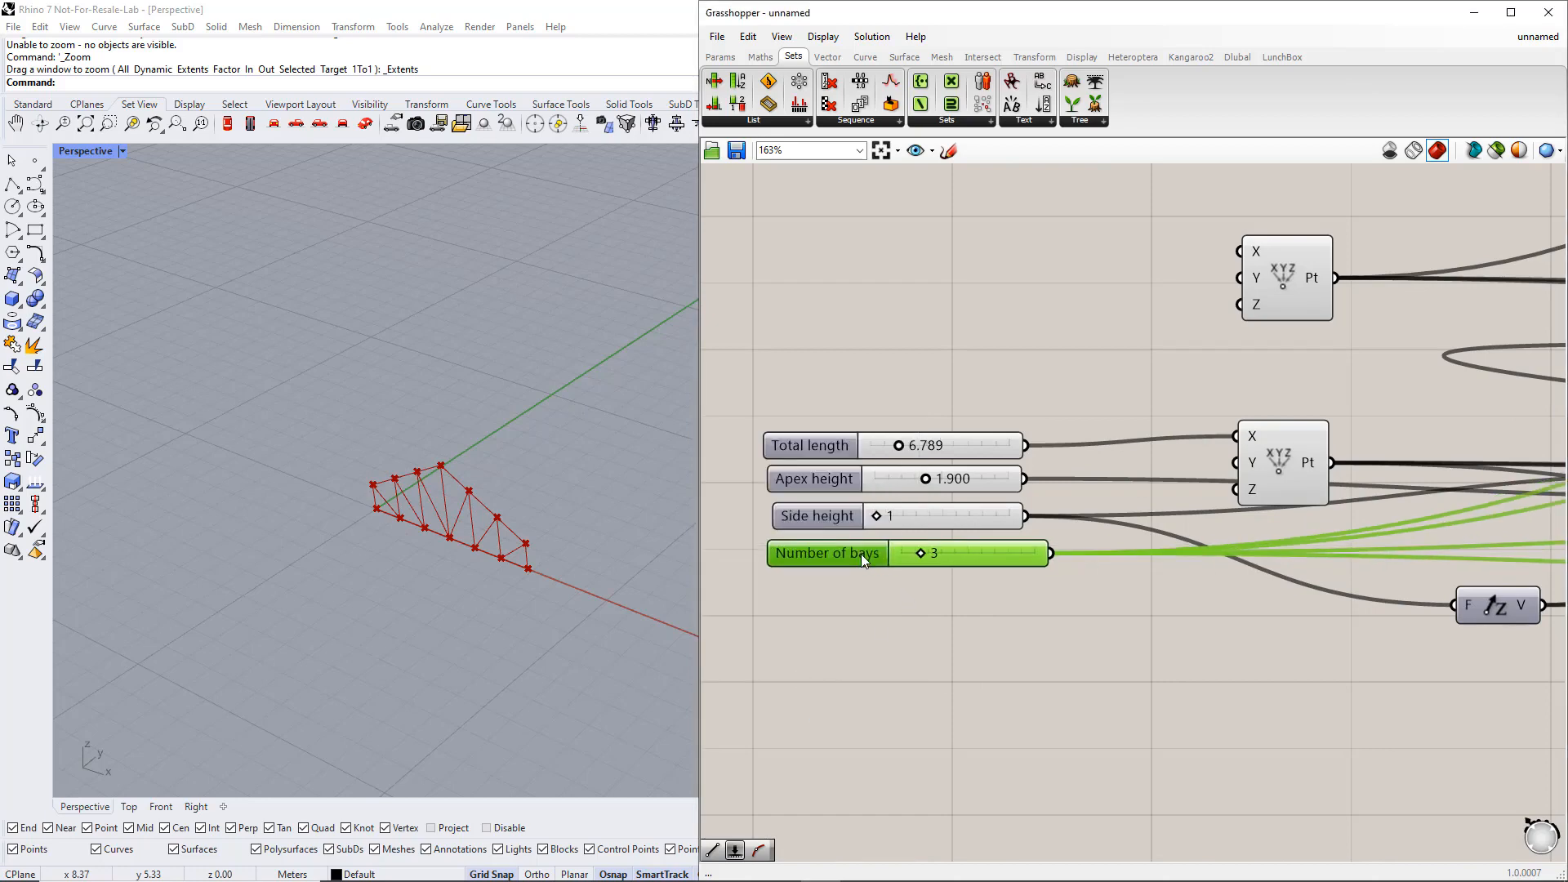
# Group the four input sliders and name the group "Parameters".
pyautogui.moveTo(732, 603); pyautogui.dragTo(1115, 364)
pyautogui.hotkey('ctrl', 'g')
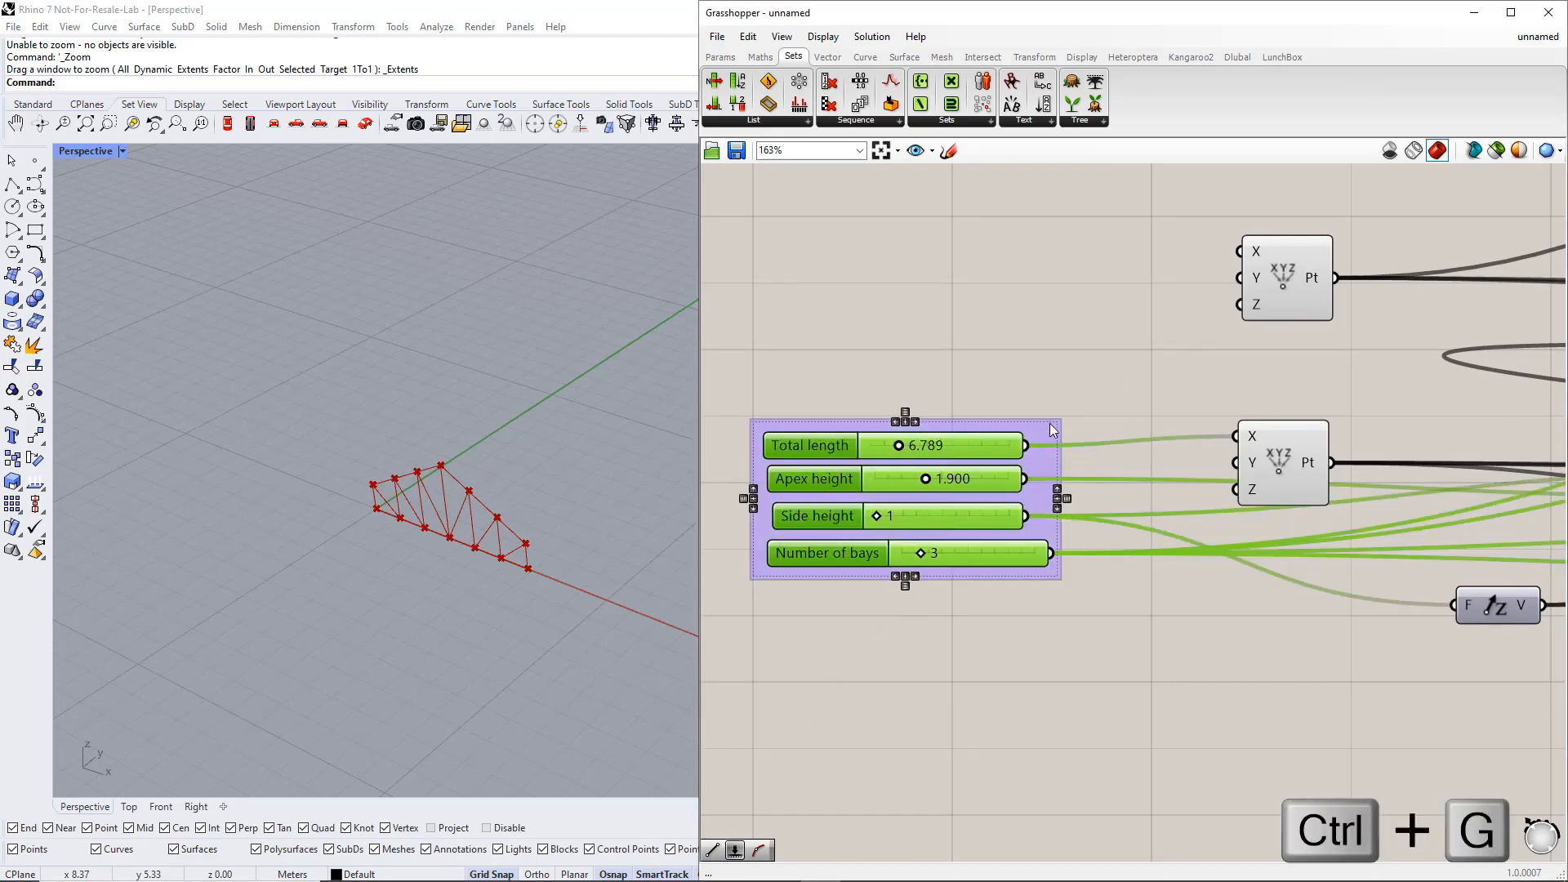
pyautogui.rightClick(1048, 425)
pyautogui.write('Para')
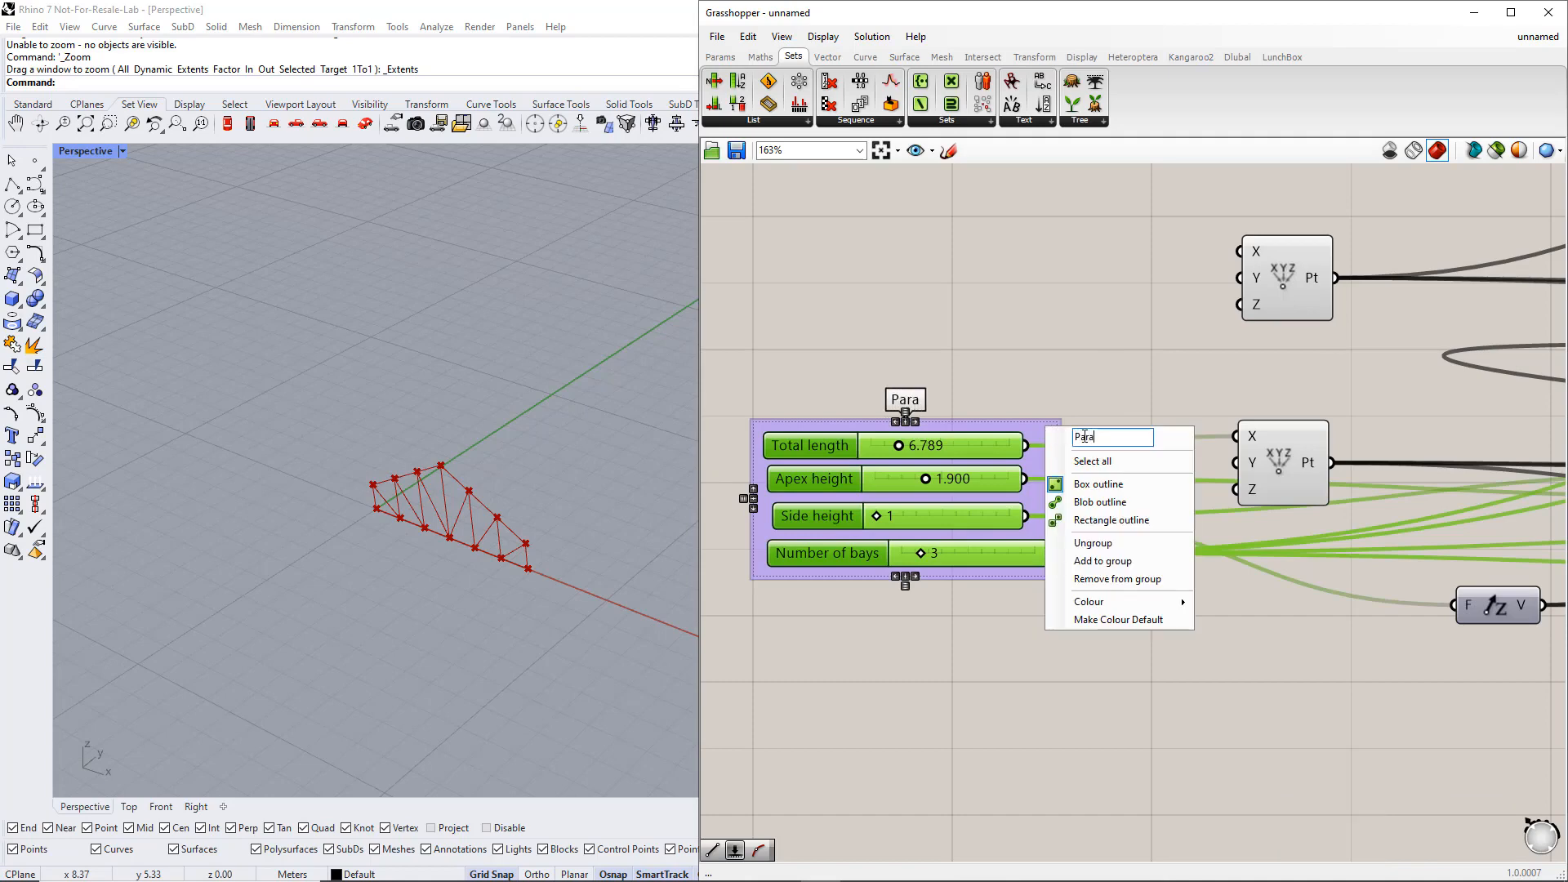
pyautogui.write('meters')
# Colour the Parameters group turquoise.
pyautogui.moveTo(1136, 602)
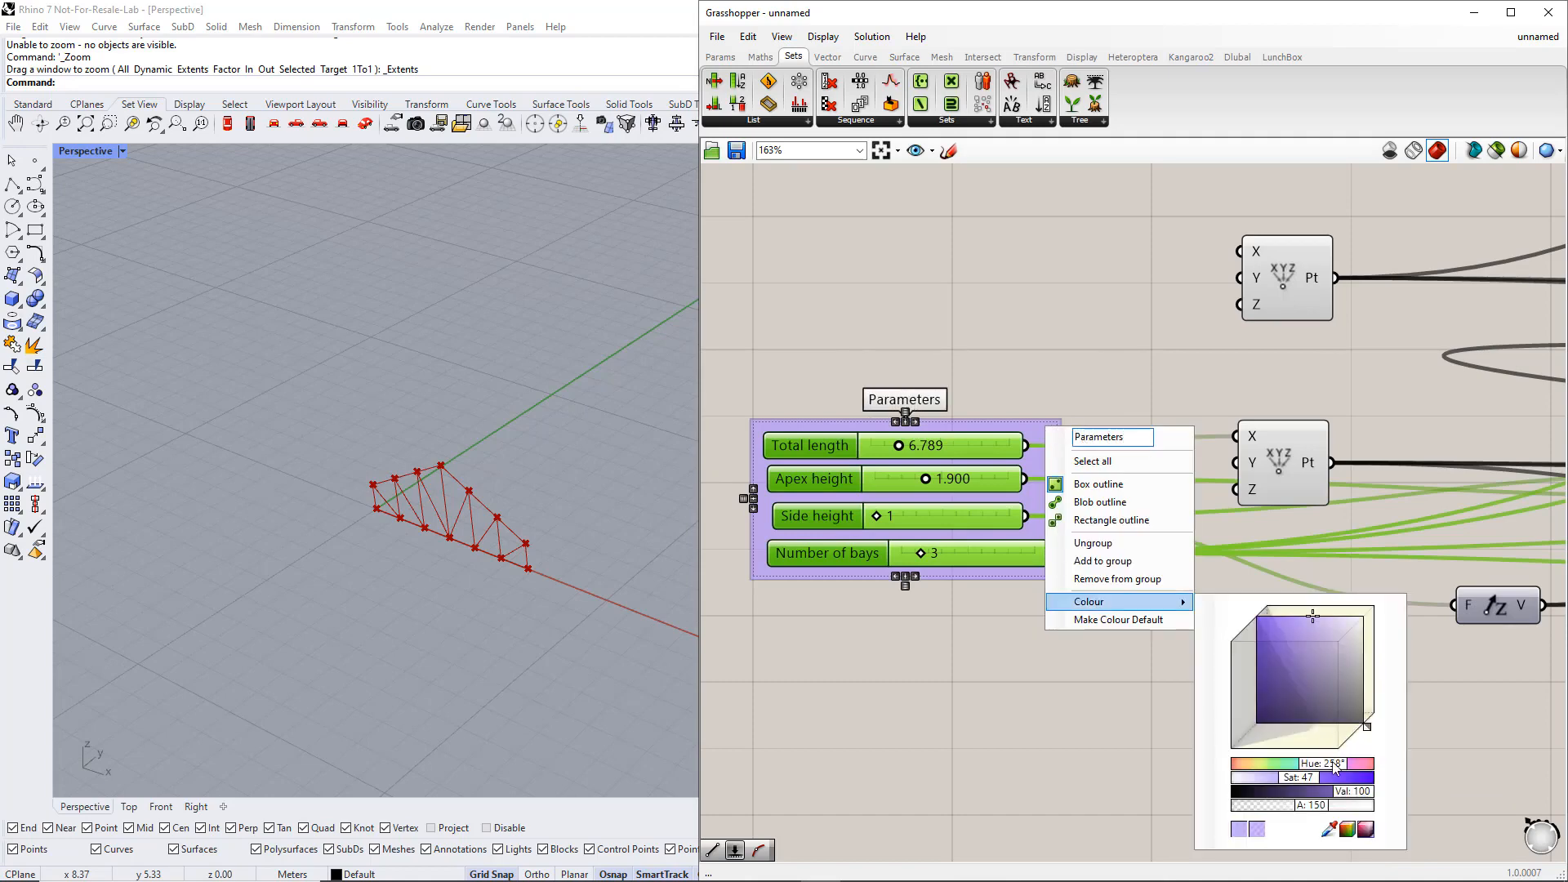
pyautogui.moveTo(1336, 768)
pyautogui.mouseDown()
pyautogui.moveTo(1291, 777)
pyautogui.moveTo(1311, 774)
pyautogui.mouseUp()
pyautogui.click(1089, 761)
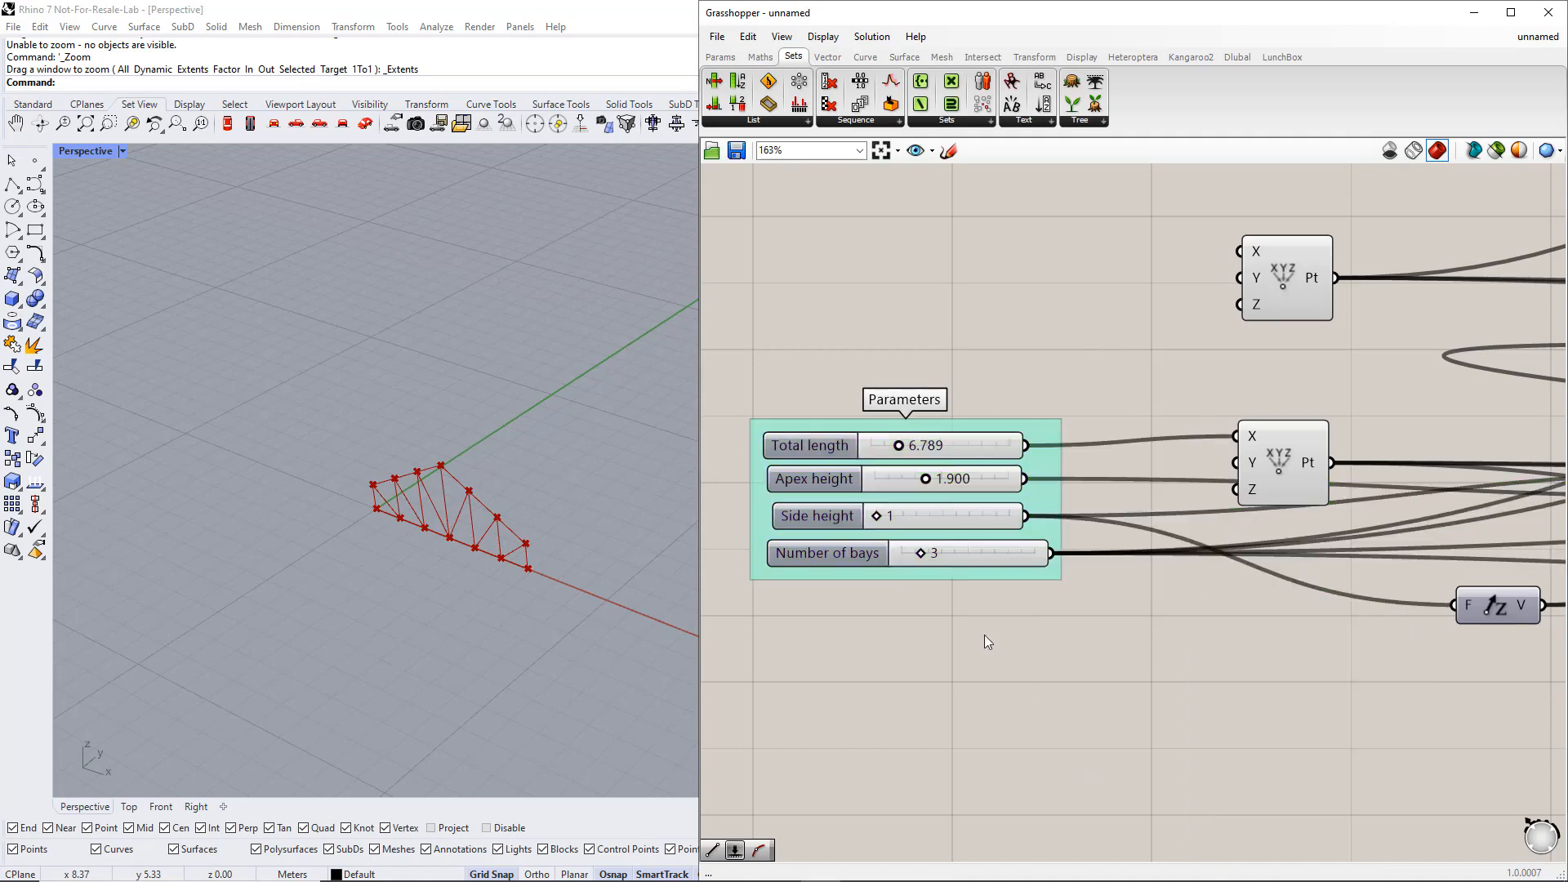
# Change the Total length slider to integer values and set it to 18.
pyautogui.click(832, 527)
pyautogui.scroll(4, 474, 570)
pyautogui.scroll(-3, 477, 572)
pyautogui.scroll(1, 531, 603)
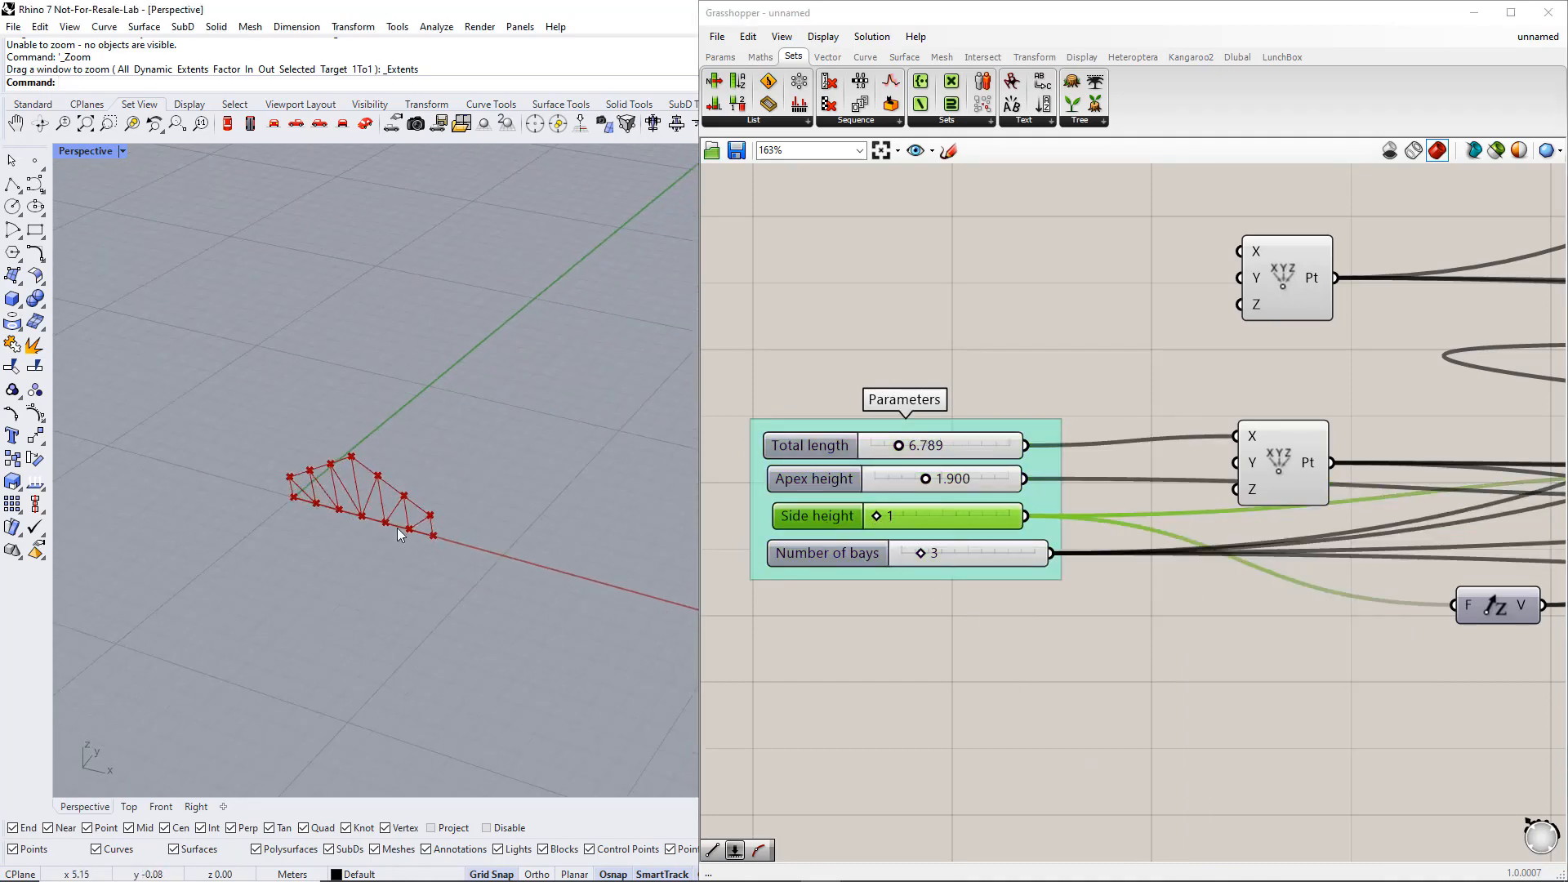
pyautogui.moveTo(878, 523)
pyautogui.mouseDown()
pyautogui.moveTo(898, 523)
pyautogui.moveTo(878, 523)
pyautogui.mouseUp()
pyautogui.moveTo(898, 445); pyautogui.dragTo(954, 446)
pyautogui.rightClick(848, 448)
pyautogui.moveTo(919, 489)
pyautogui.click(1054, 511)
# Examine the lengthened truss and its far end in the Perspective viewport.
pyautogui.scroll(-3, 598, 542)
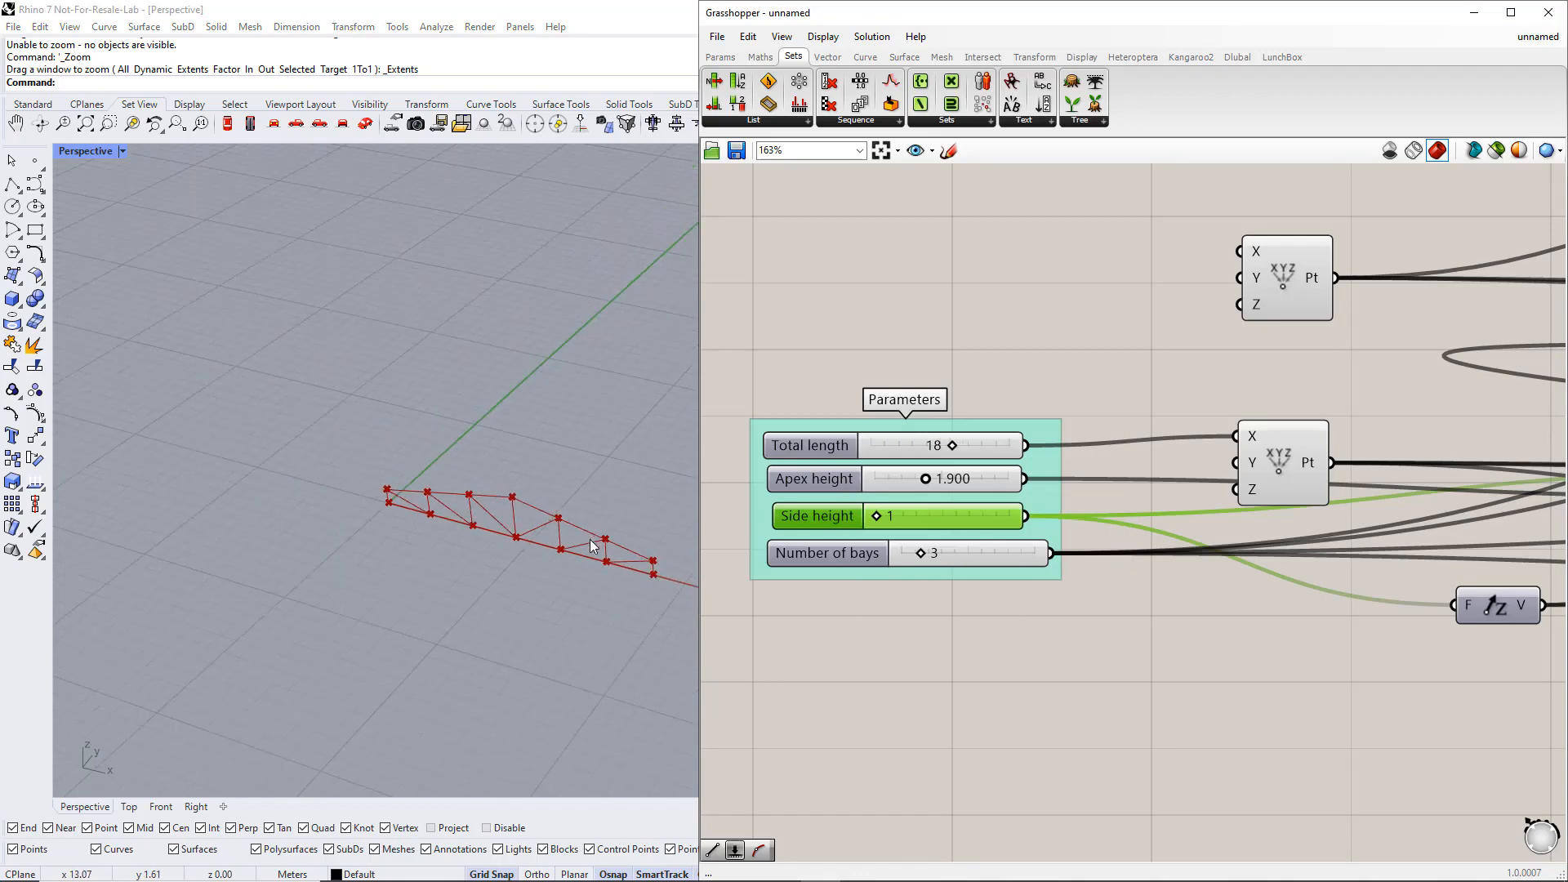
pyautogui.keyDown('shift'); pyautogui.moveTo(602, 545); pyautogui.dragTo(409, 529, button='right'); pyautogui.keyUp('shift')
pyautogui.scroll(4, 415, 535)
pyautogui.scroll(-2, 416, 536)
pyautogui.keyDown('shift'); pyautogui.moveTo(510, 580); pyautogui.dragTo(466, 523, button='right'); pyautogui.keyUp('shift')
pyautogui.scroll(4, 466, 524)
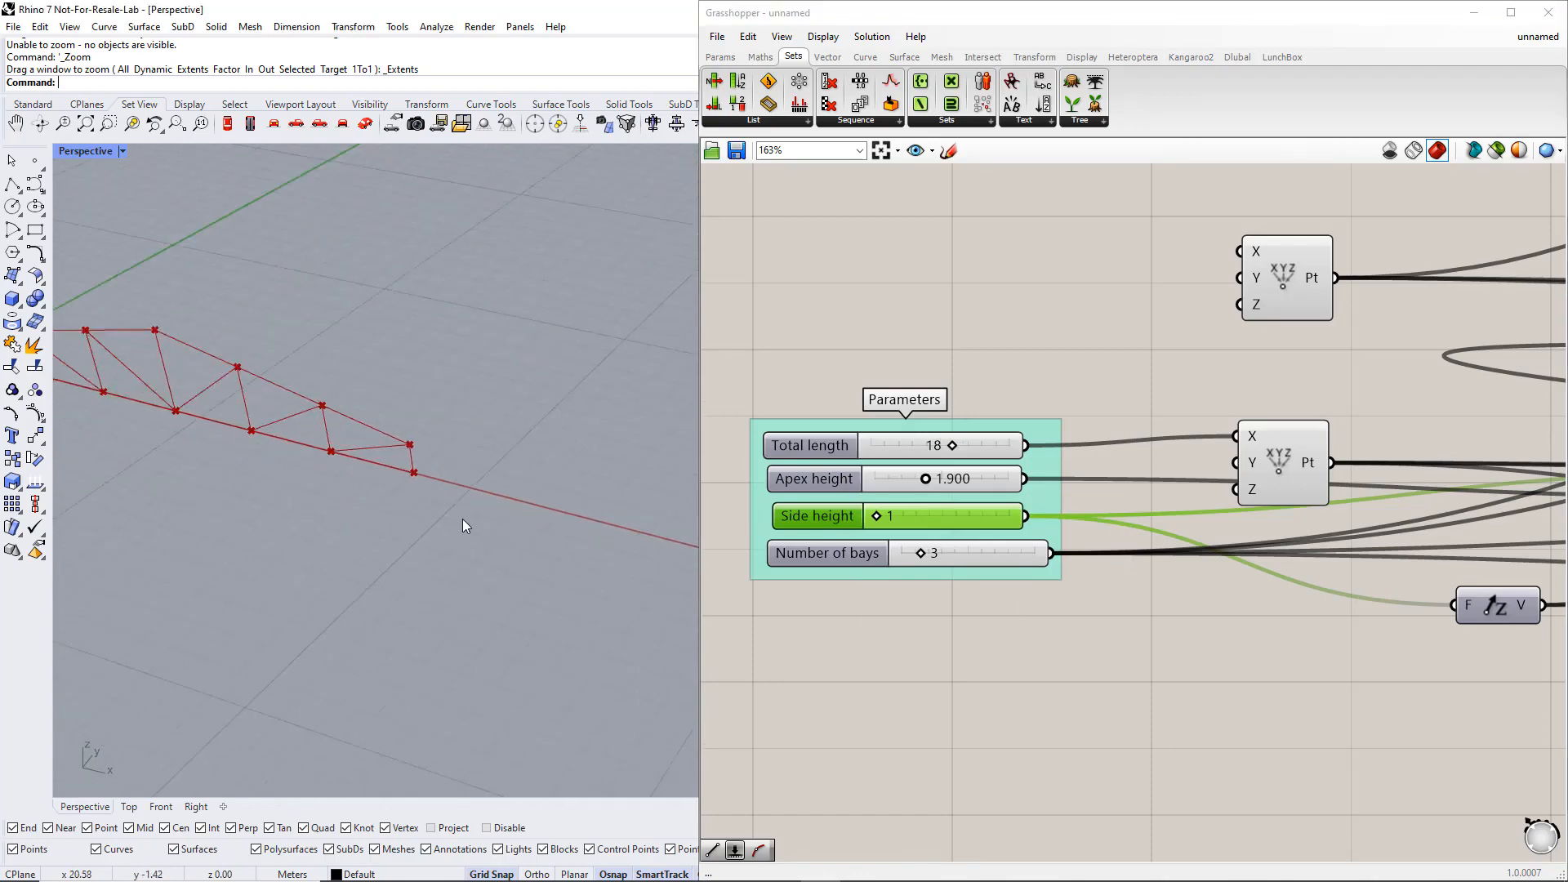
# Set the Total length slider to 16, Apex height to 1.286 and Side height to 3.
pyautogui.scroll(-4, 465, 524)
pyautogui.moveTo(926, 481)
pyautogui.mouseDown()
pyautogui.moveTo(890, 482)
pyautogui.moveTo(909, 482)
pyautogui.mouseUp()
pyautogui.moveTo(953, 446); pyautogui.dragTo(1004, 447)
pyautogui.moveTo(881, 517); pyautogui.dragTo(921, 556)
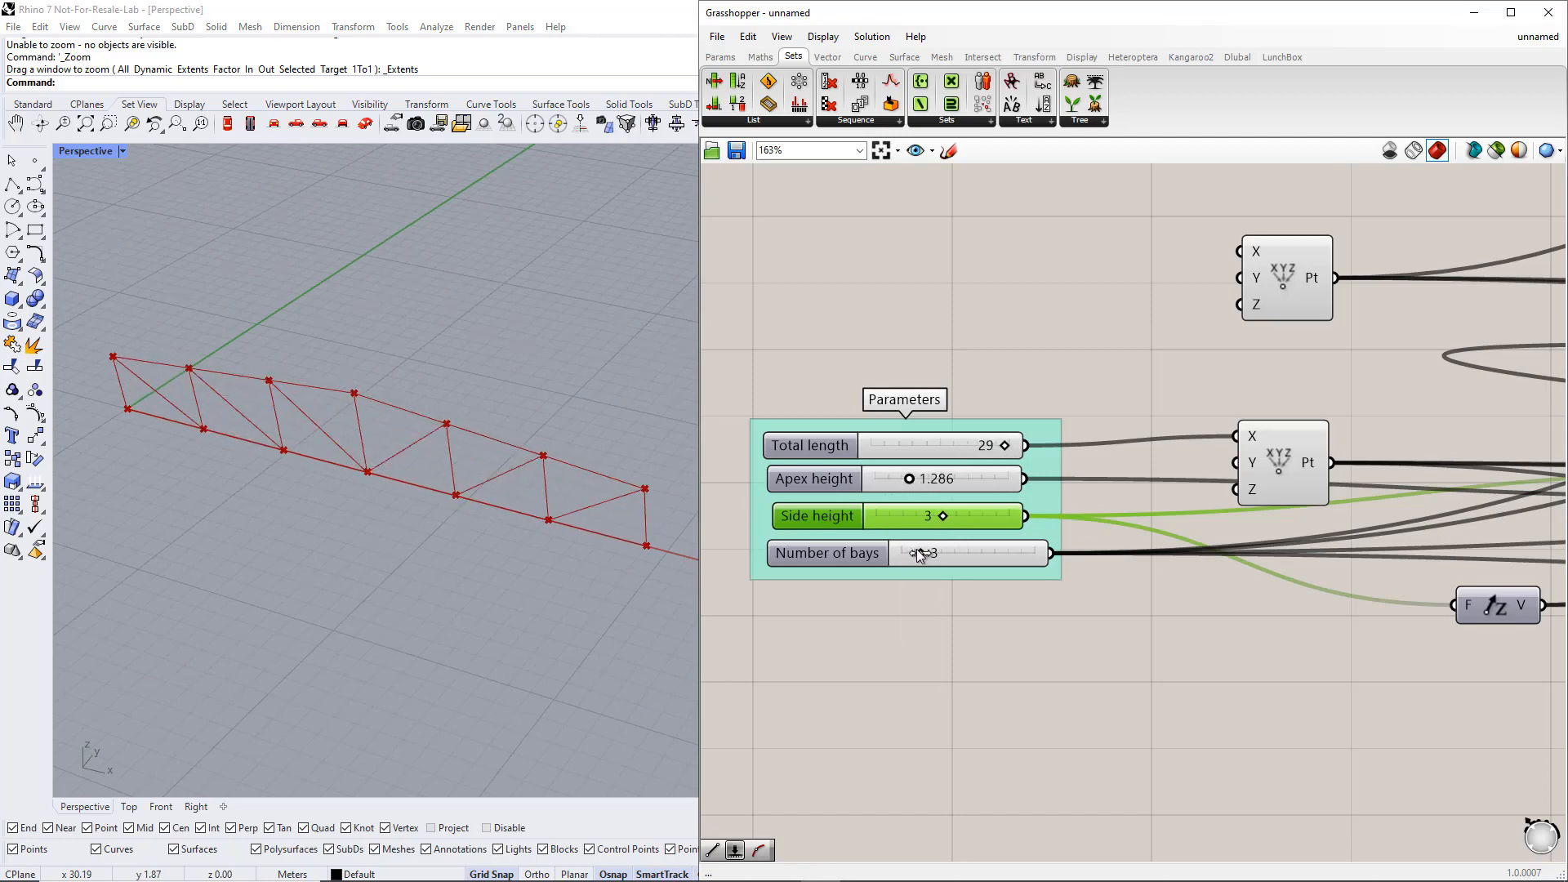
pyautogui.moveTo(997, 457); pyautogui.dragTo(943, 447)
pyautogui.scroll(3, 291, 501)
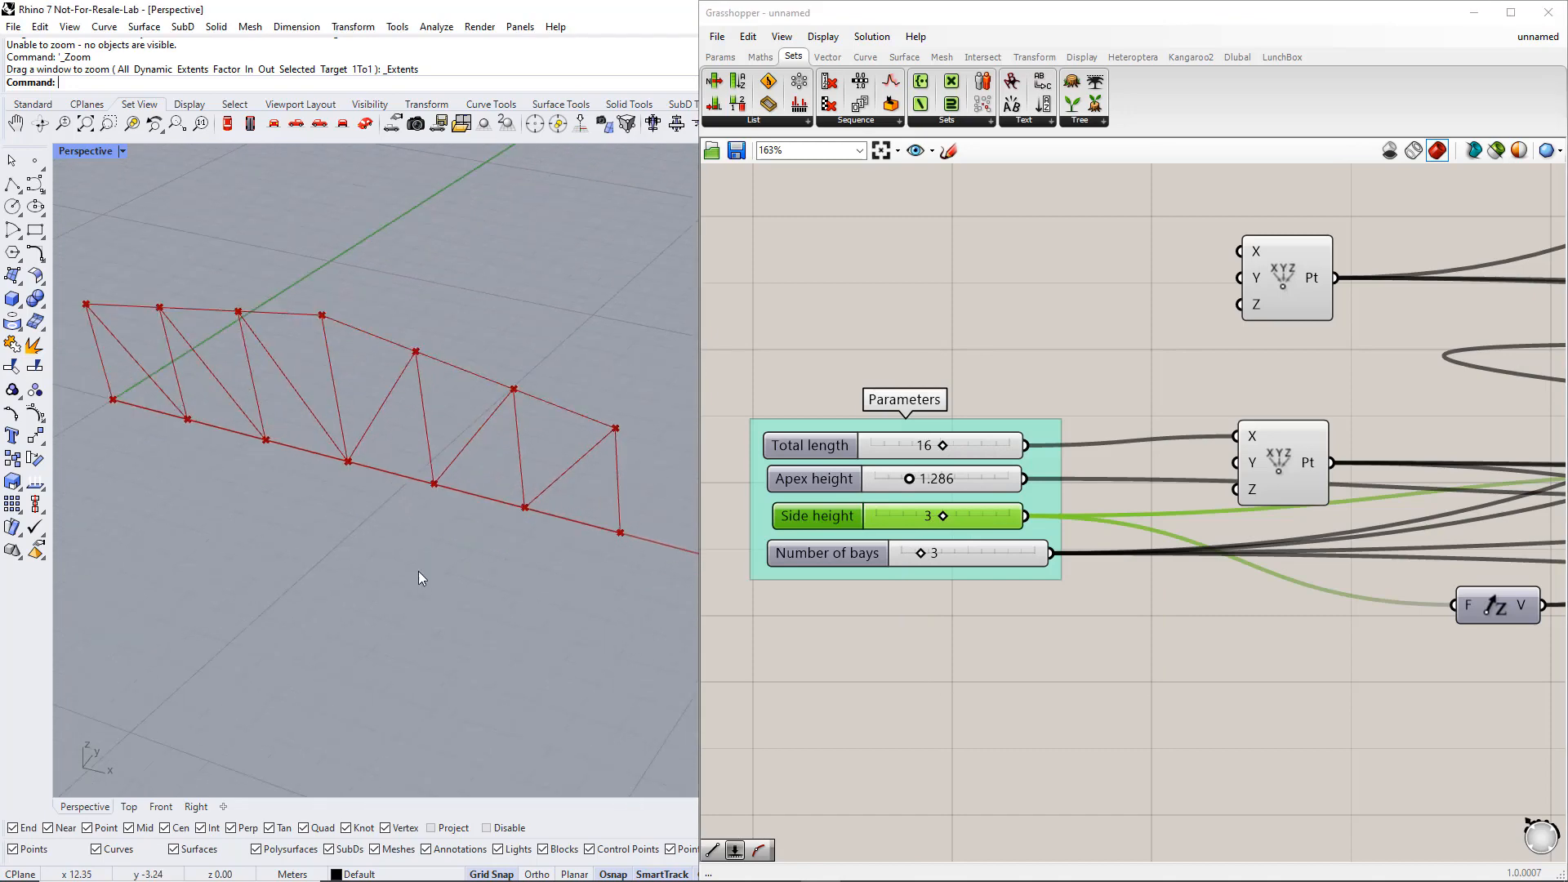
pyautogui.click(955, 630)
# Place a Dlubal RFEM 6 Member component in the empty canvas area beyond the grouped truss lines.
pyautogui.scroll(-5, 998, 613)
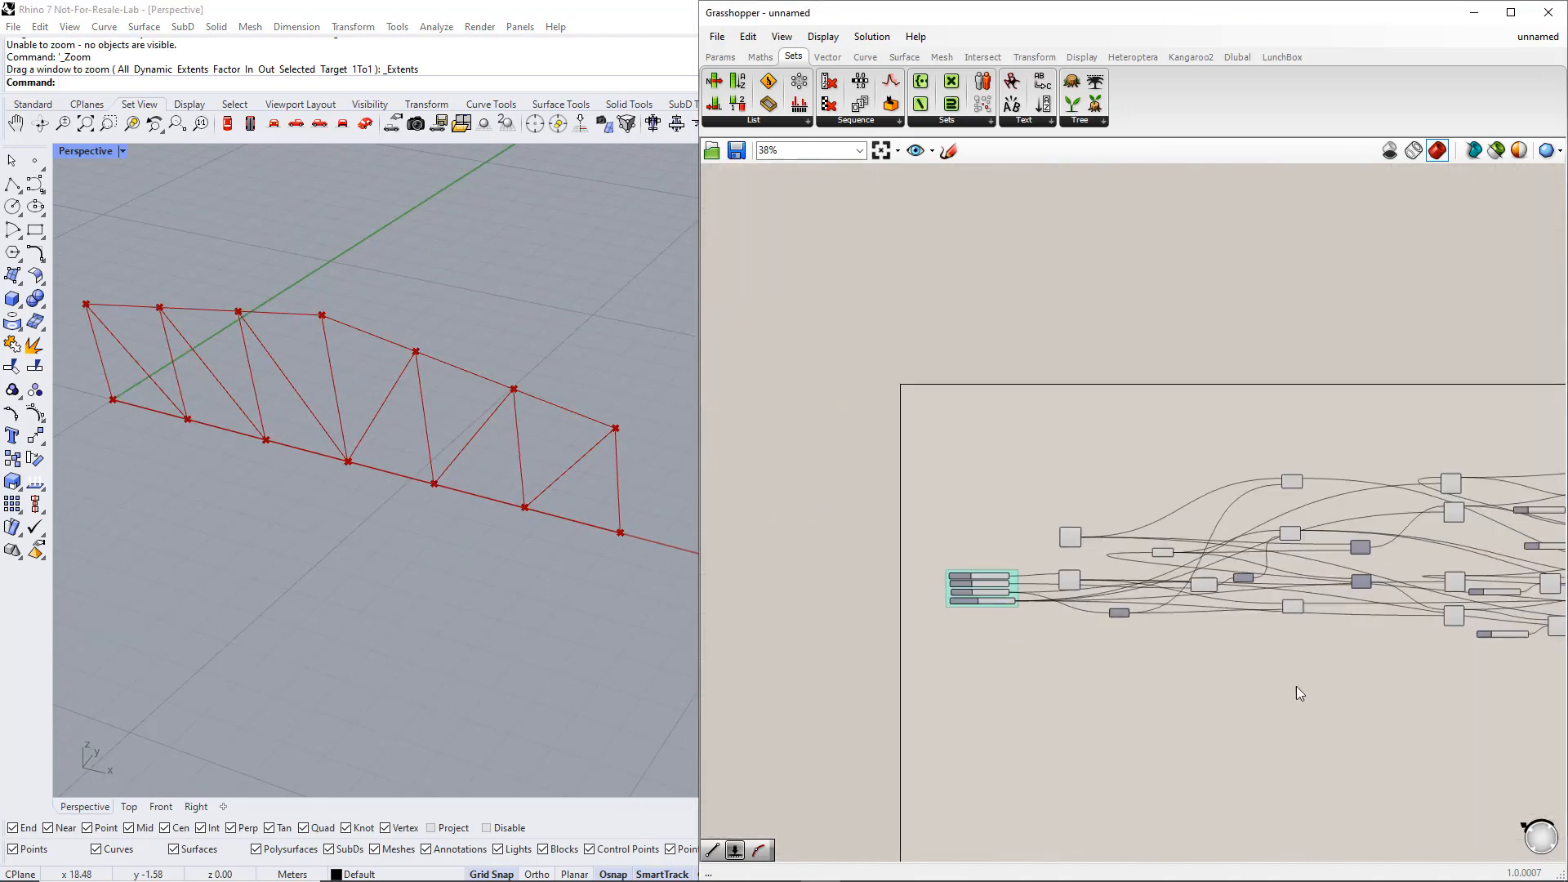
pyautogui.moveTo(1296, 686); pyautogui.dragTo(943, 597, button='right')
pyautogui.moveTo(1122, 611); pyautogui.dragTo(1068, 645, button='right')
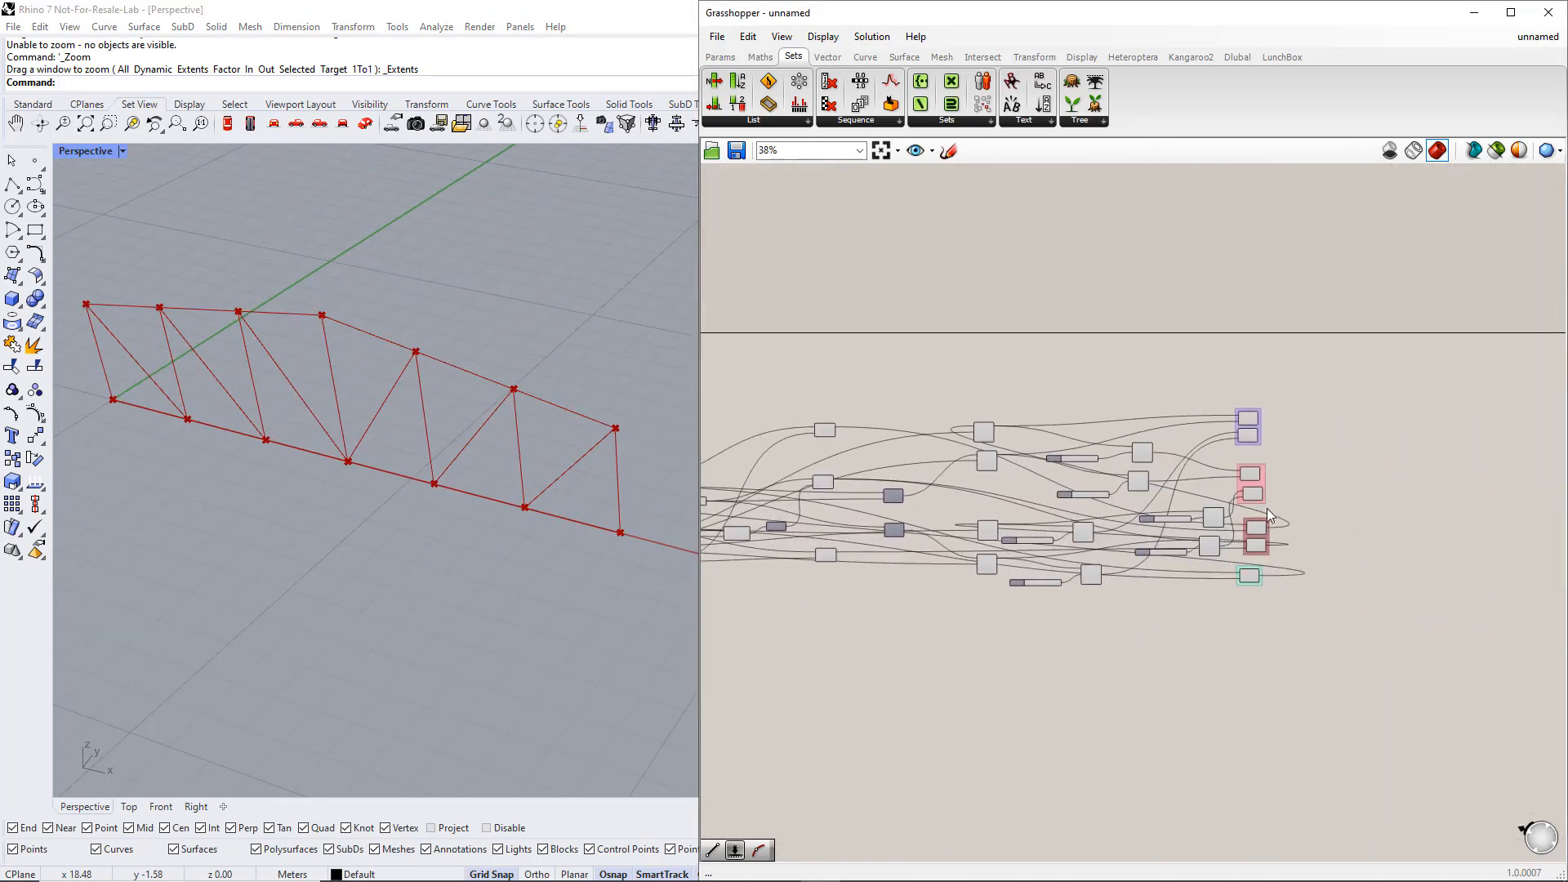
pyautogui.scroll(5, 1270, 506)
pyautogui.moveTo(1428, 533); pyautogui.dragTo(1165, 593, button='right')
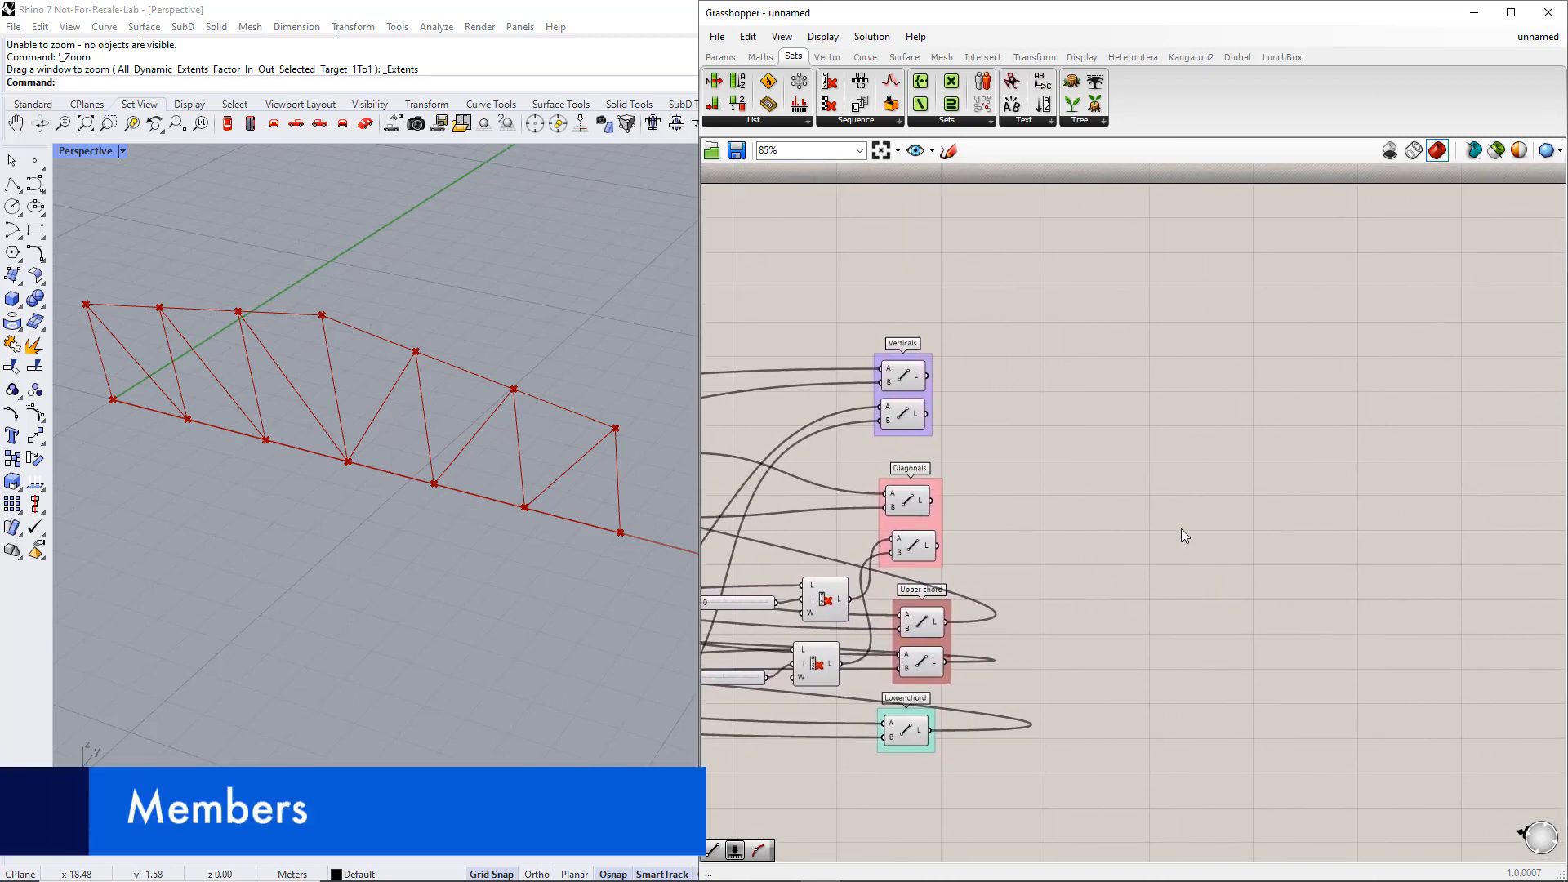
pyautogui.click(1236, 57)
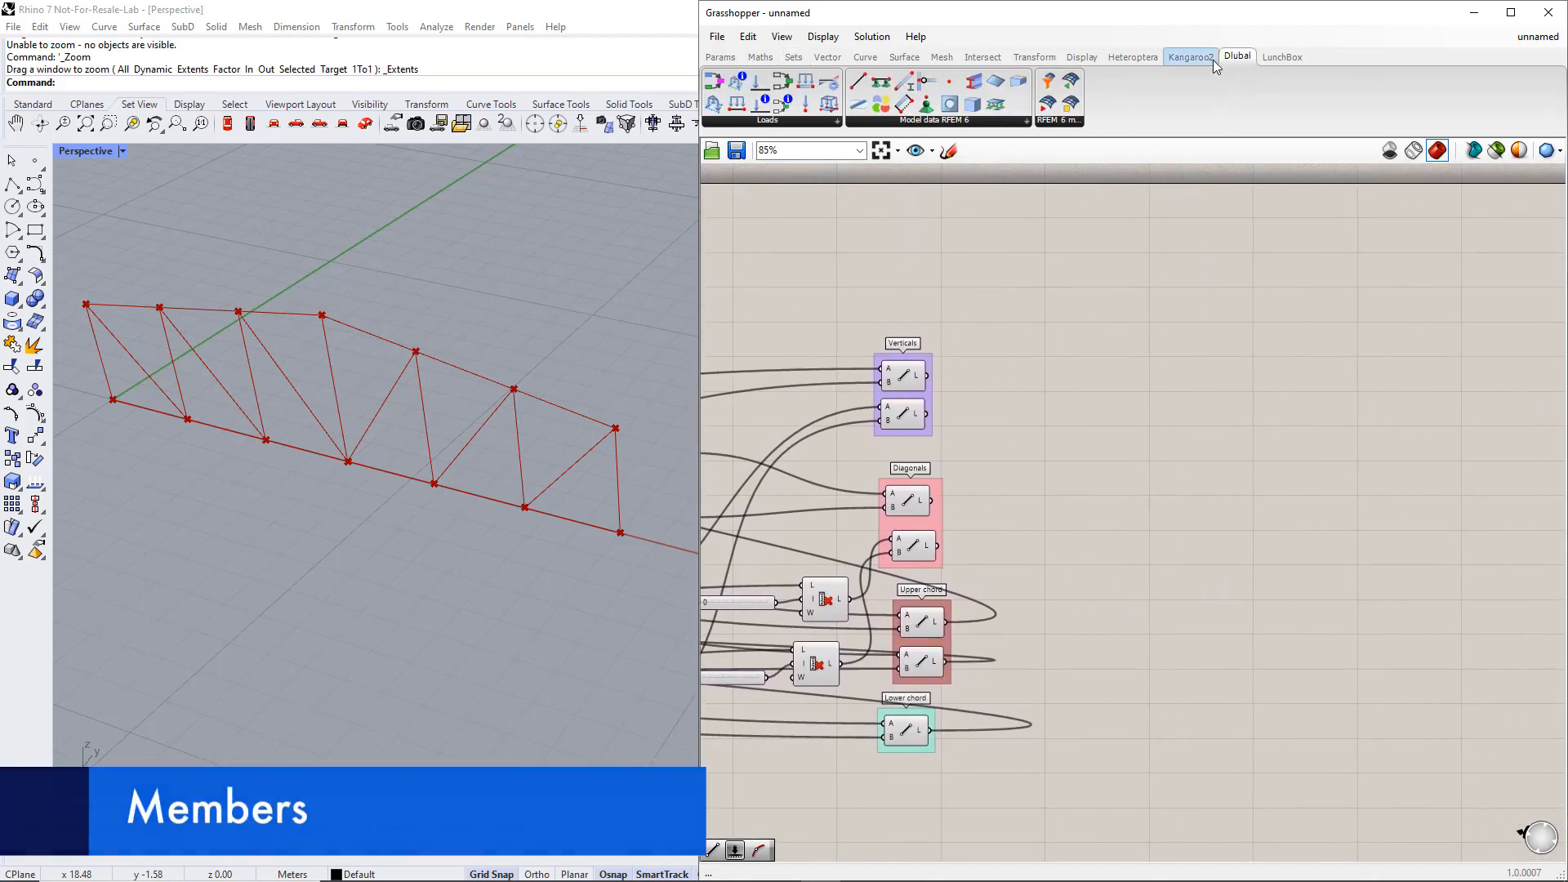
pyautogui.moveTo(904, 85); pyautogui.dragTo(973, 178)
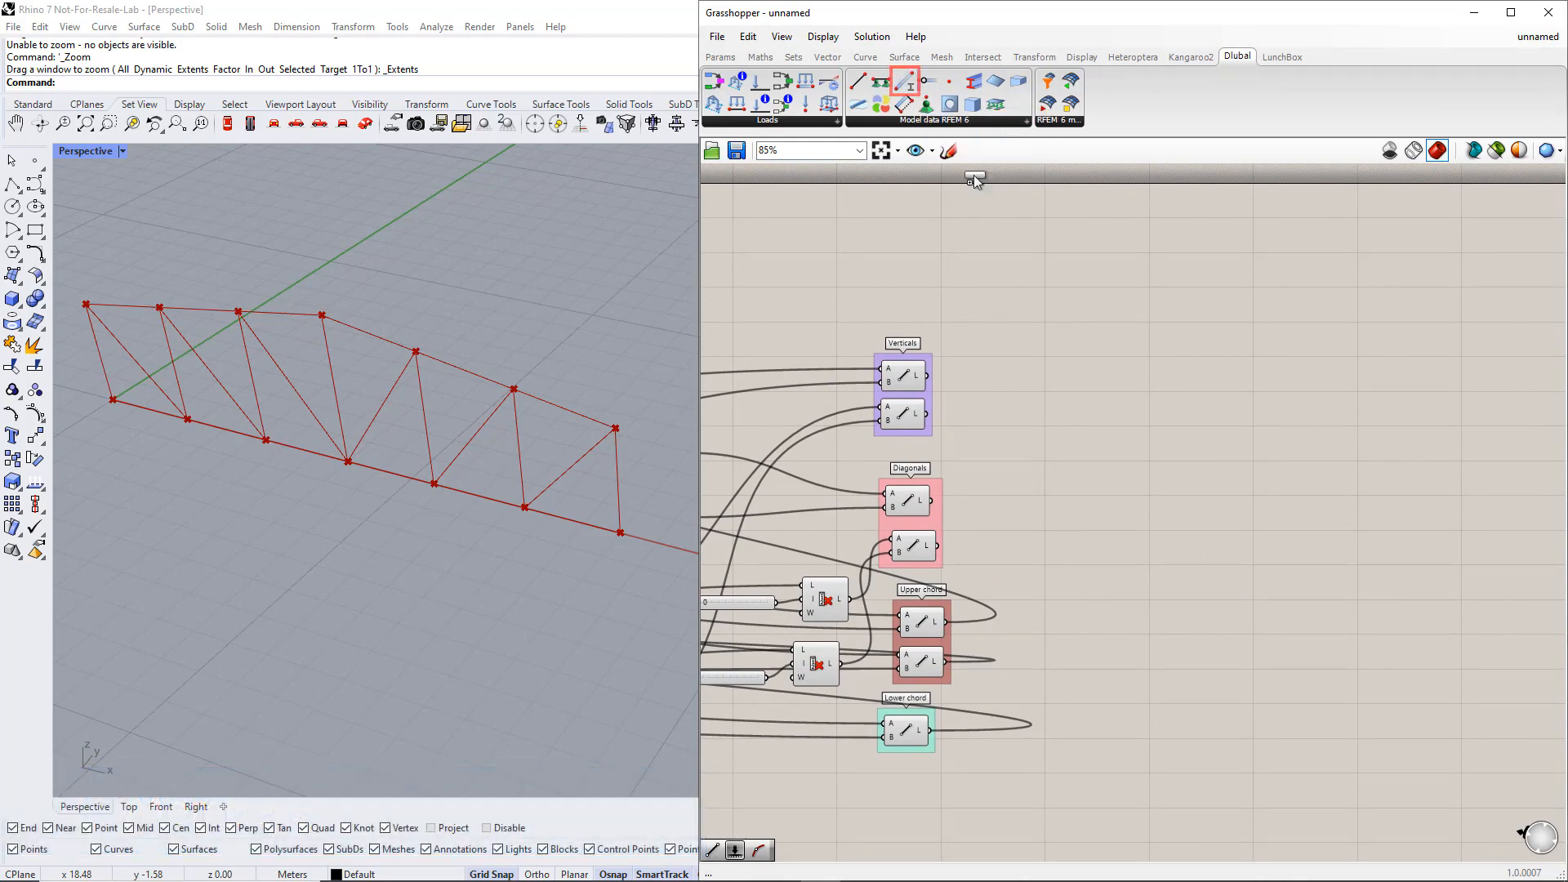
pyautogui.moveTo(1219, 523); pyautogui.dragTo(1219, 523)
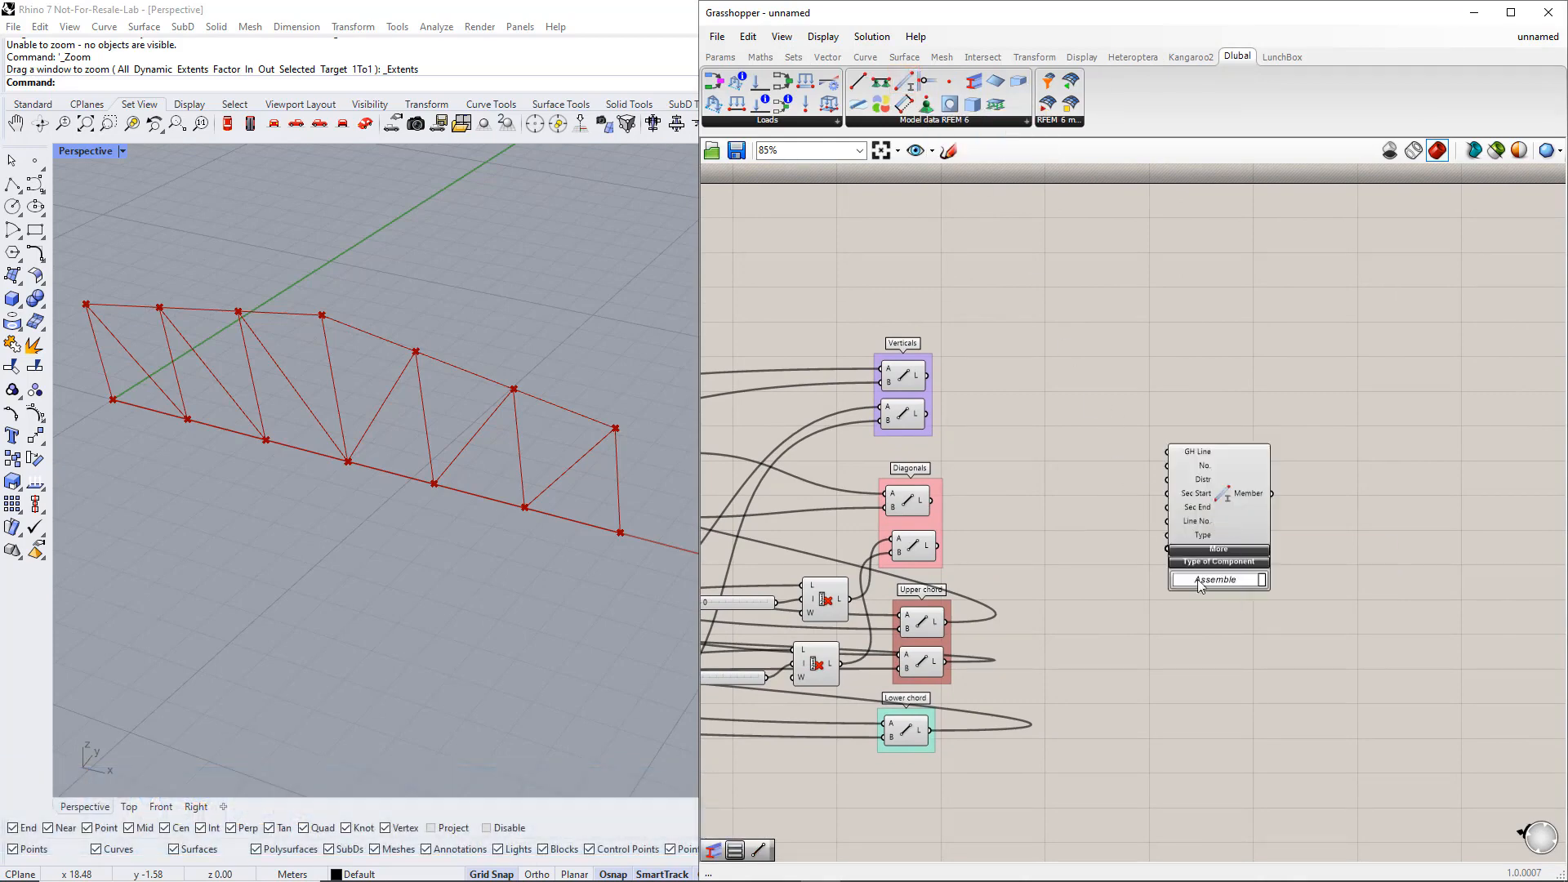
# Add a Value List set to TYPE_BEAM and connect it to the Member component's Type input.
pyautogui.doubleClick(1119, 630)
pyautogui.write('value')
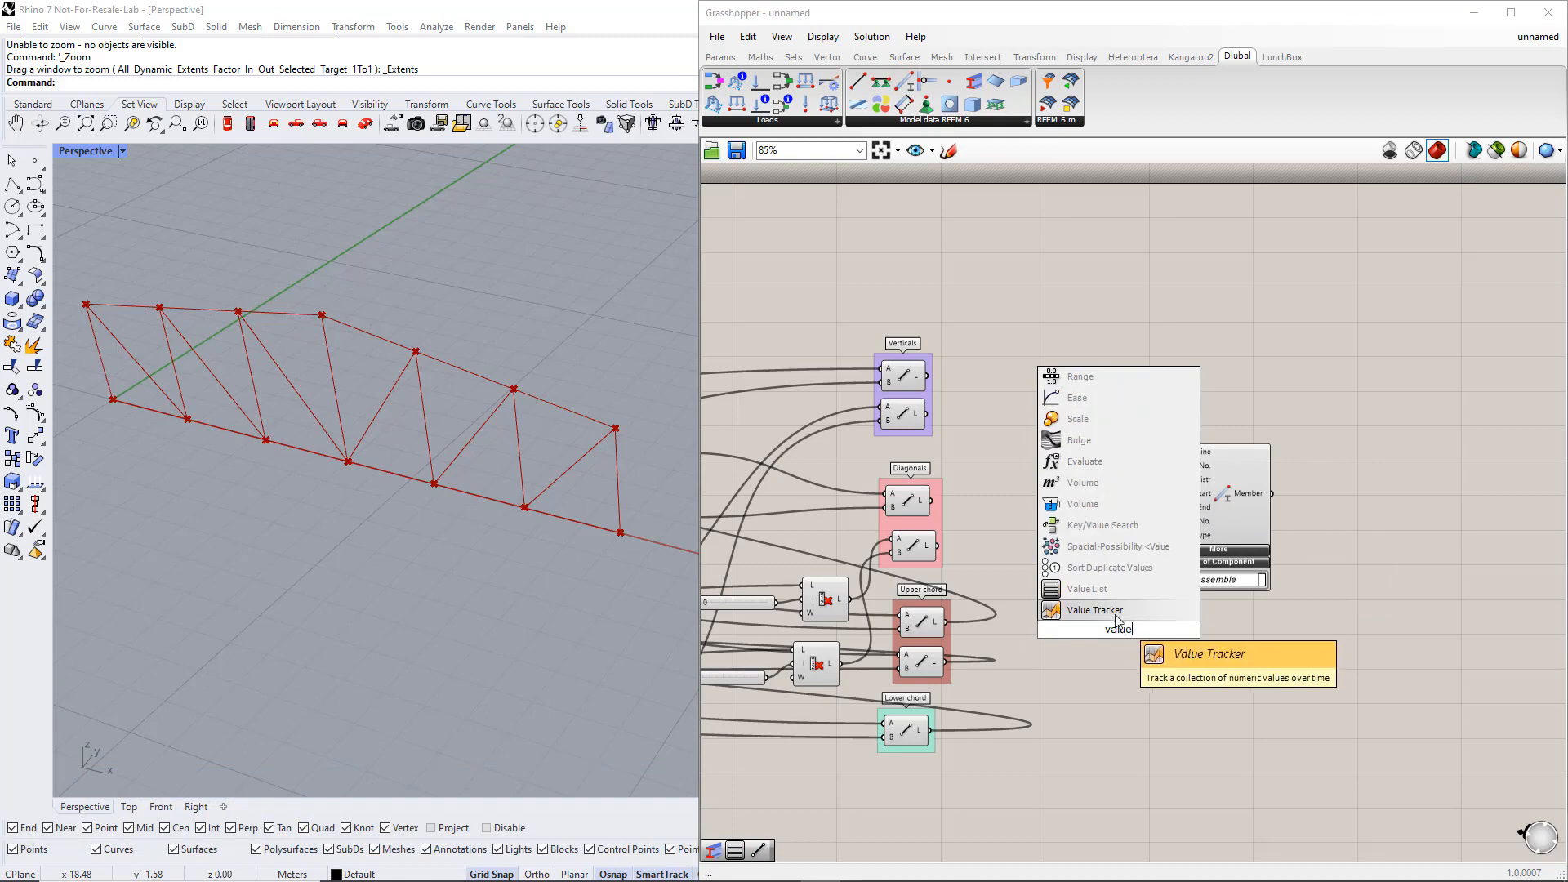
pyautogui.click(1111, 594)
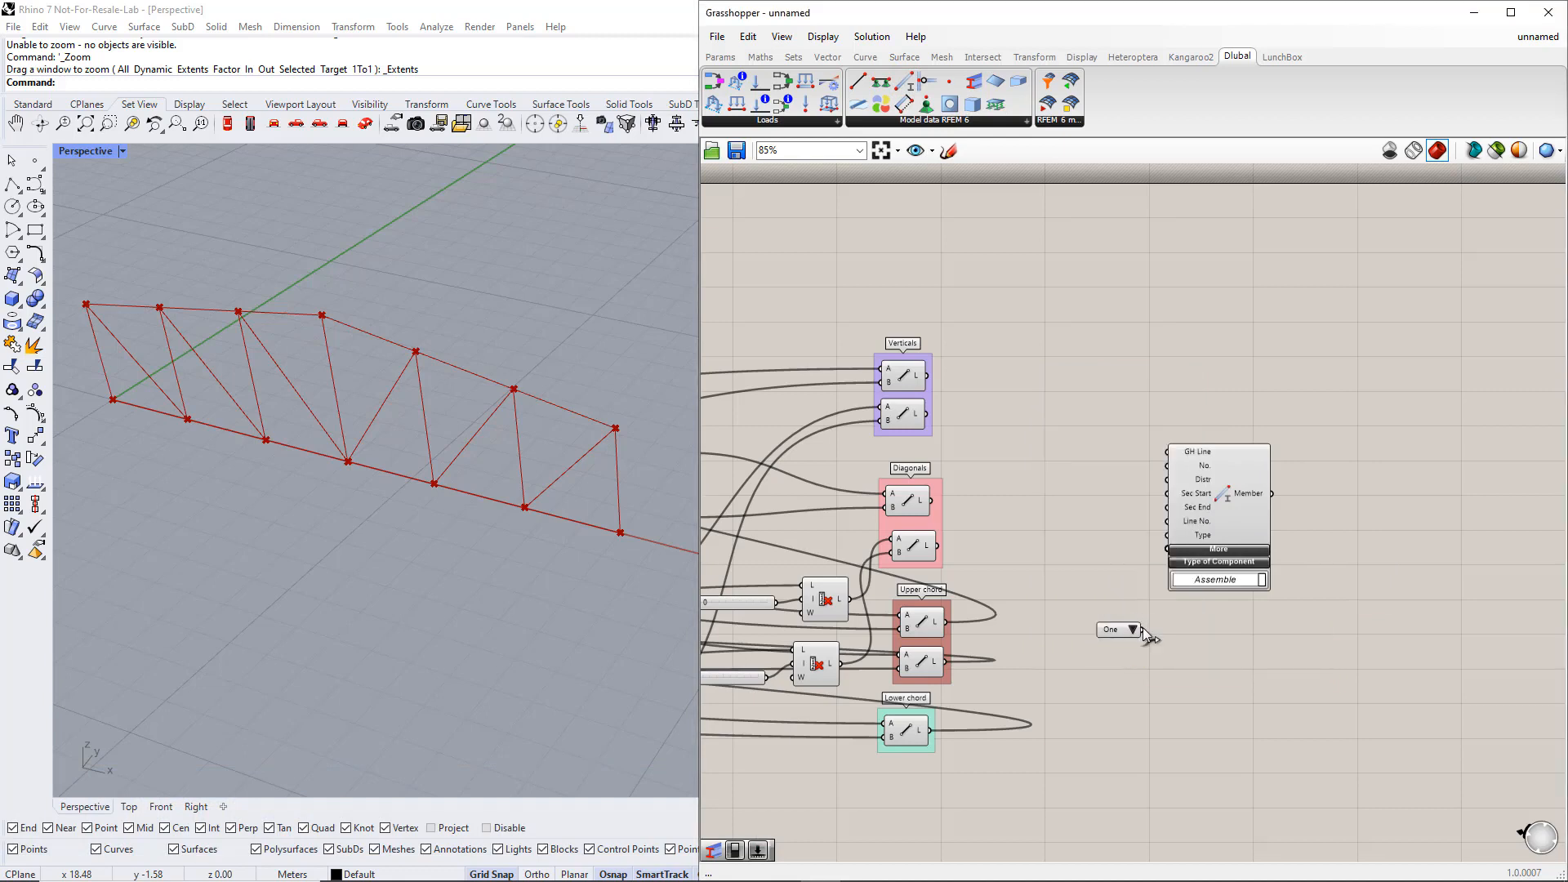
pyautogui.moveTo(1158, 554); pyautogui.dragTo(1330, 533)
pyautogui.moveTo(1355, 679); pyautogui.dragTo(1159, 522)
pyautogui.moveTo(1339, 508); pyautogui.dragTo(1370, 496)
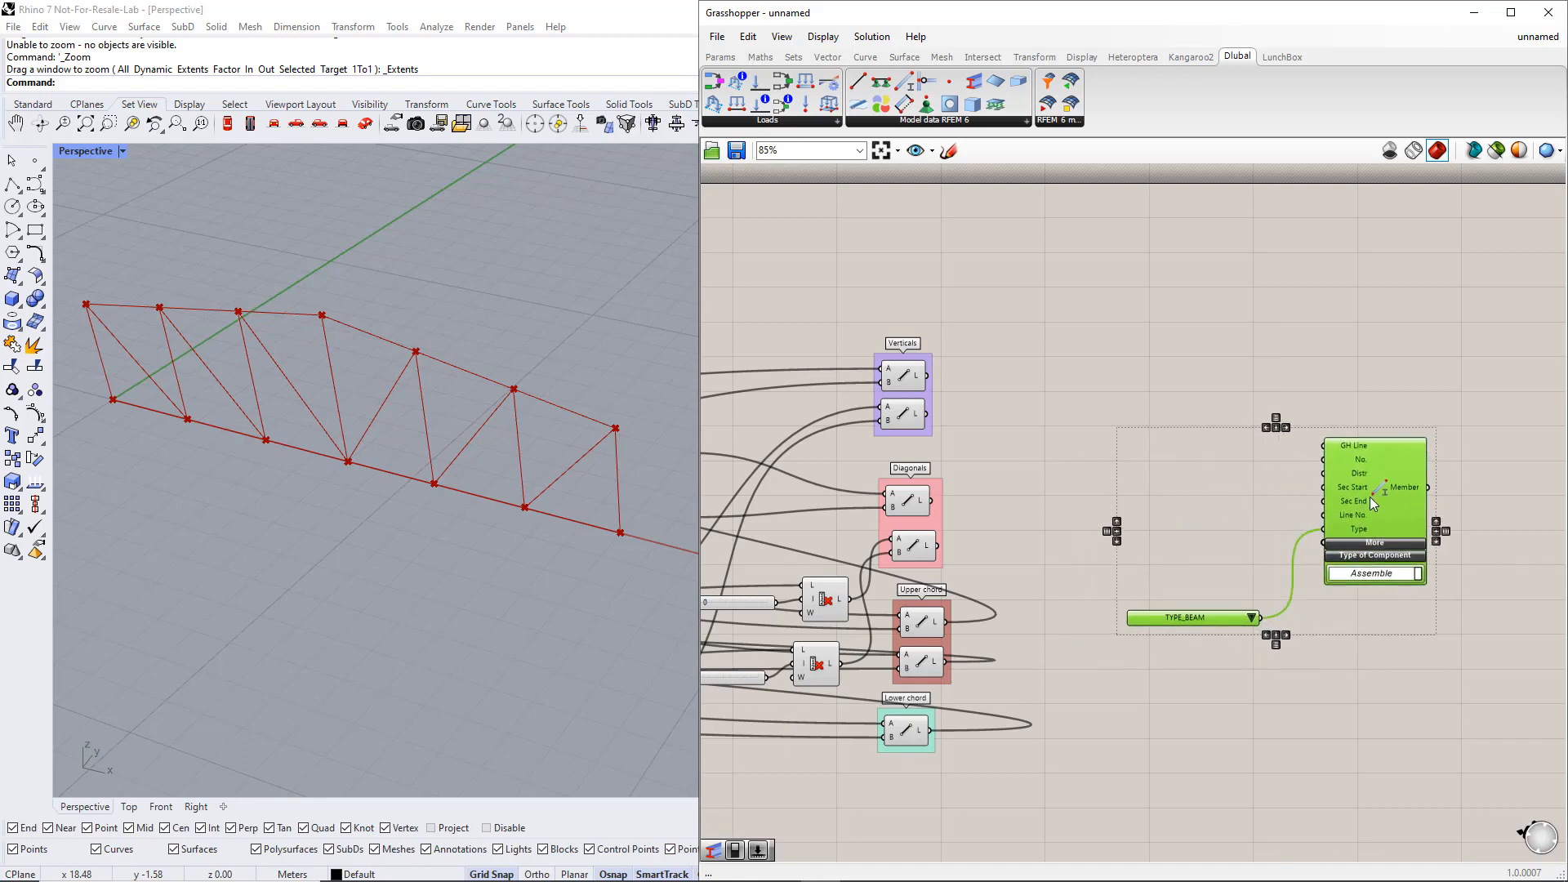
pyautogui.click(1217, 461)
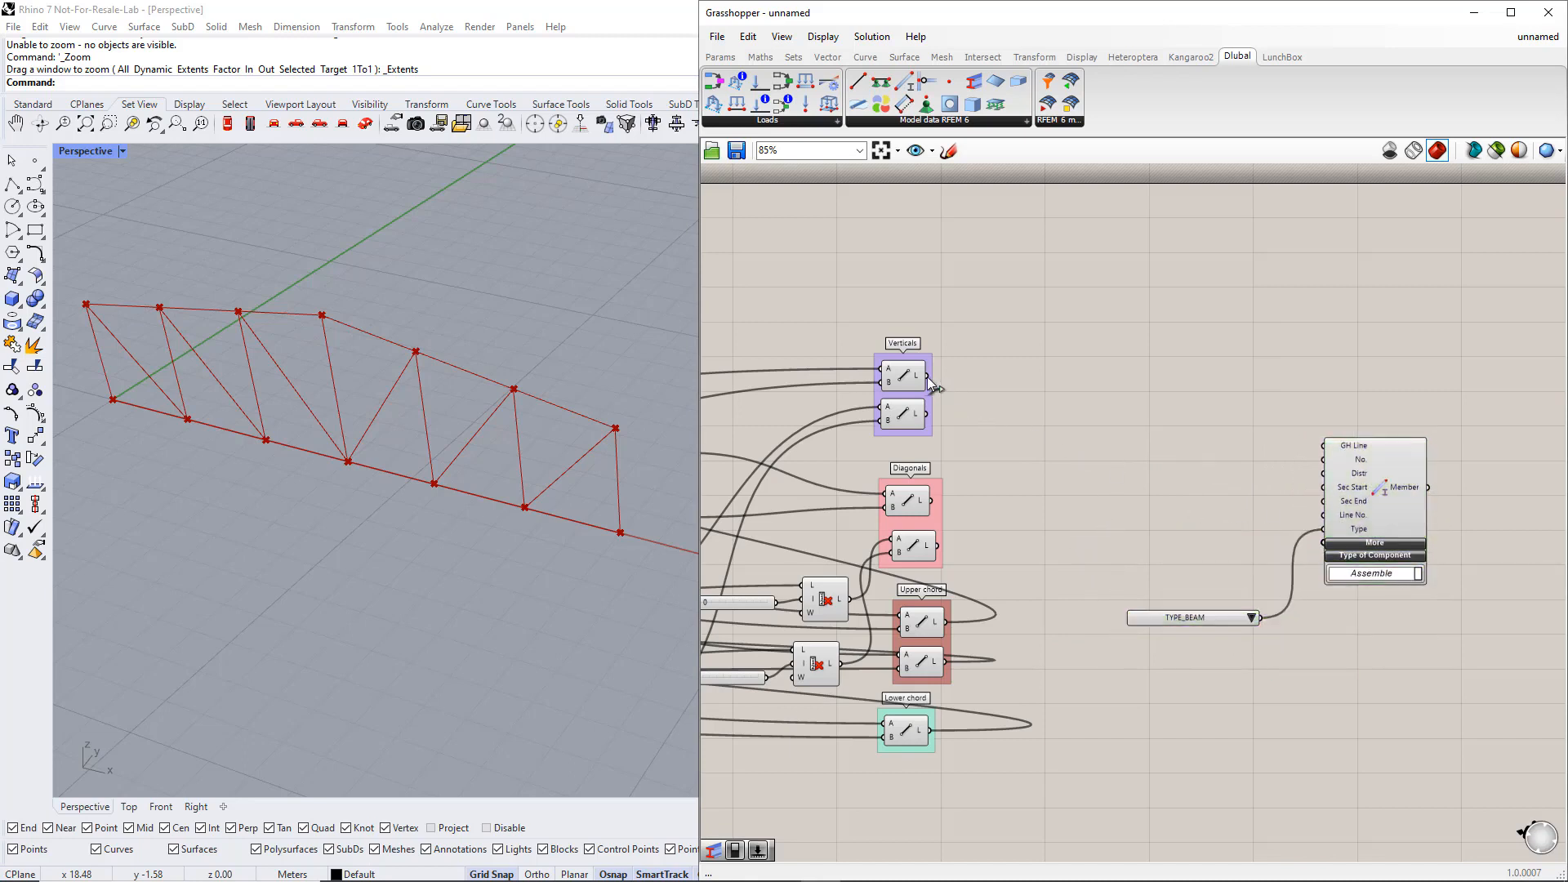
# Connect all seven line outputs of the Verticals, Diagonals, Upper chord and Lower chord groups to the Member's GH Line input.
pyautogui.moveTo(928, 376); pyautogui.dragTo(1322, 446)
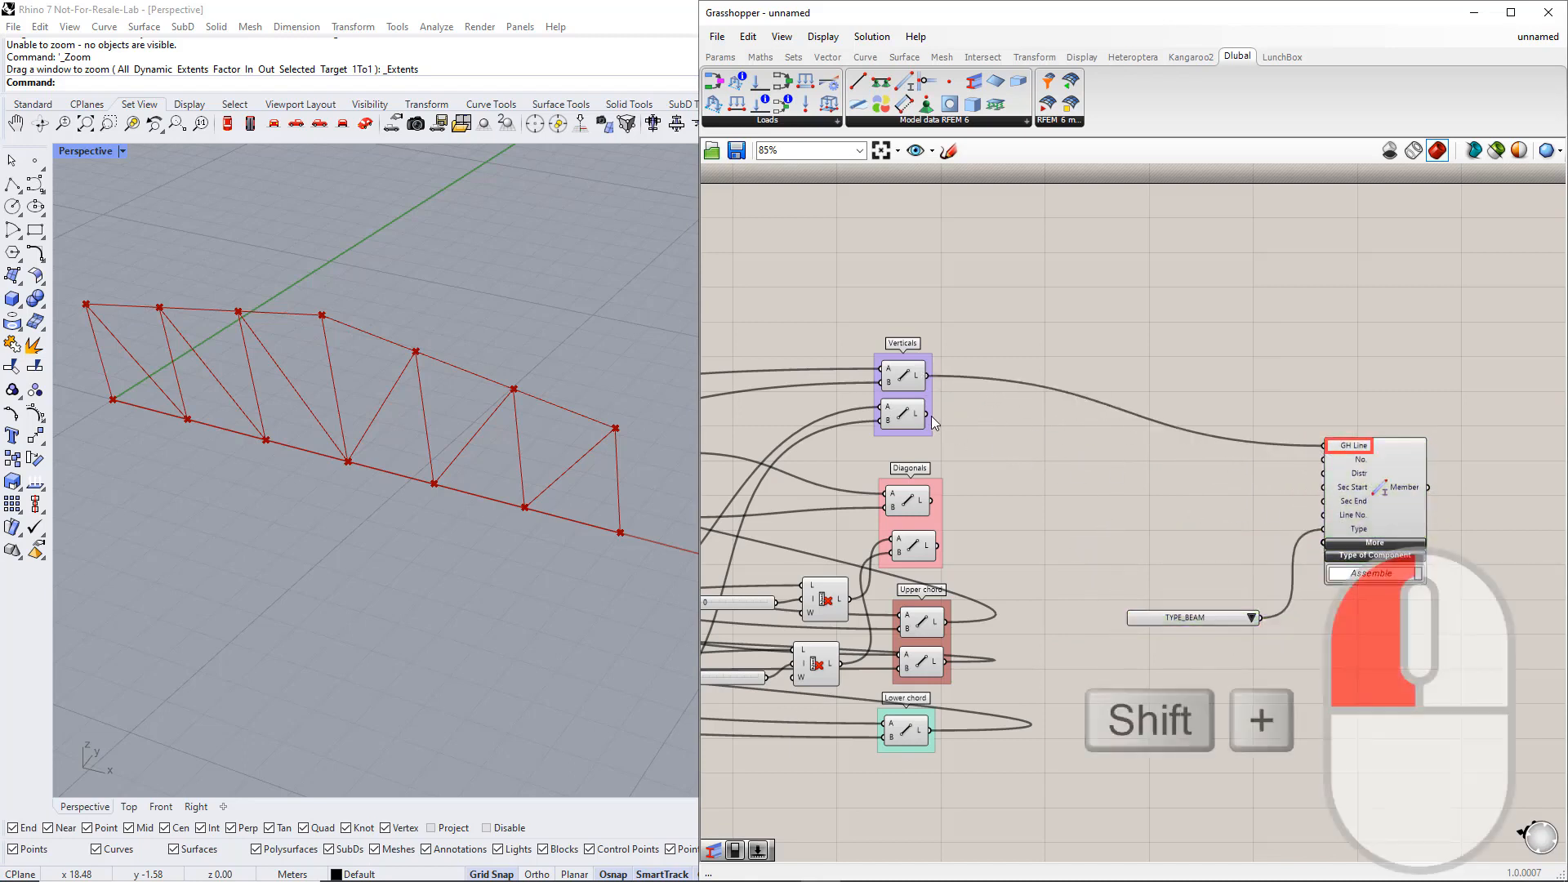
pyautogui.keyDown('shift'); pyautogui.moveTo(928, 414); pyautogui.dragTo(1323, 446); pyautogui.keyUp('shift')
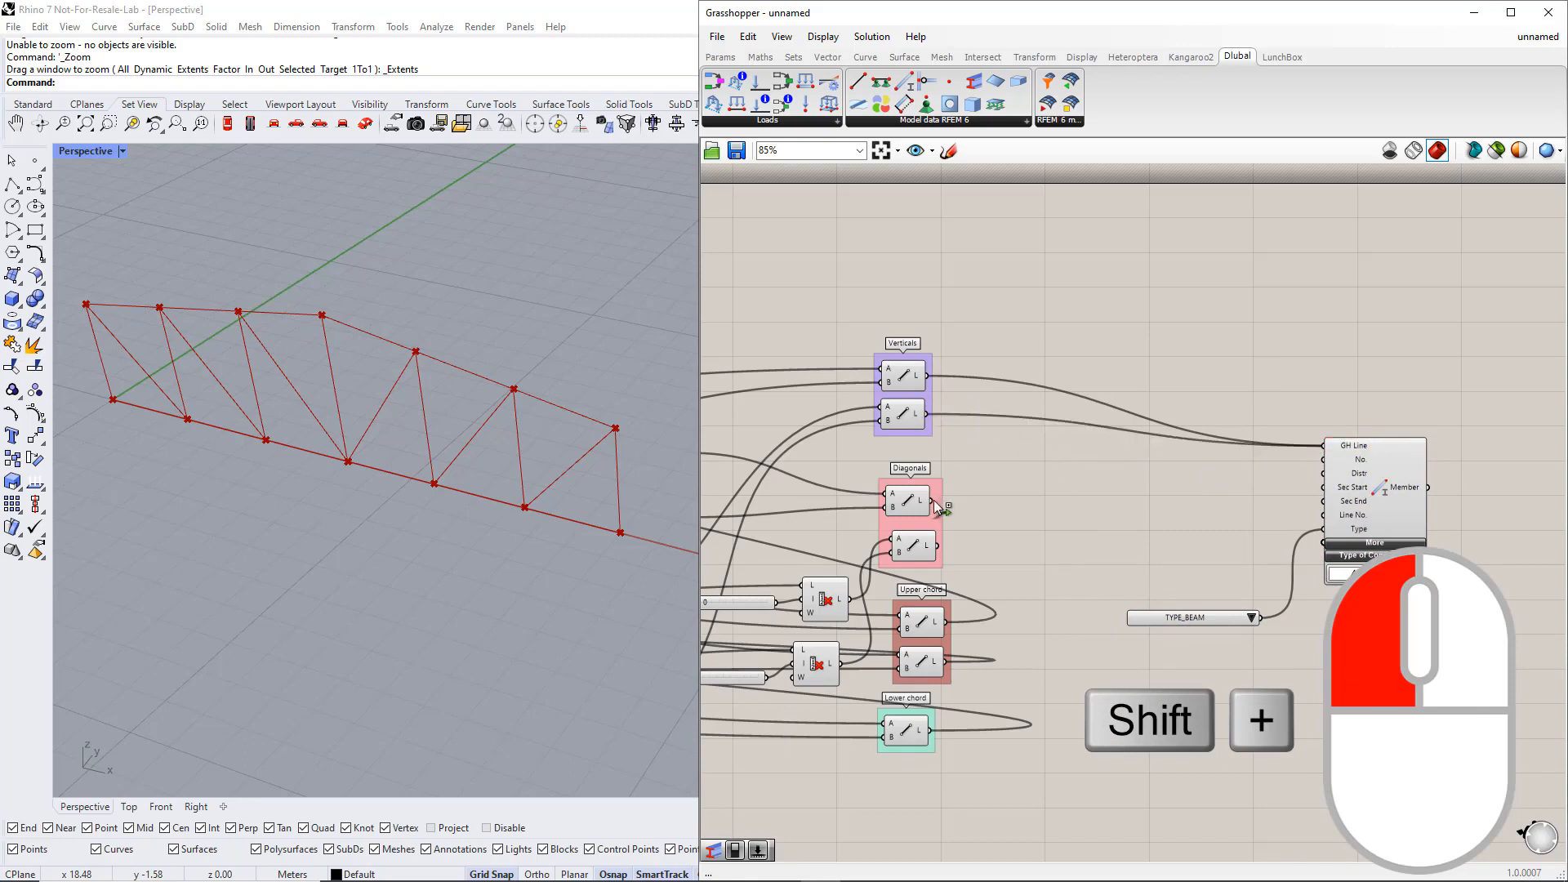
pyautogui.keyDown('shift'); pyautogui.moveTo(1152, 478); pyautogui.dragTo(1325, 448); pyautogui.keyUp('shift')
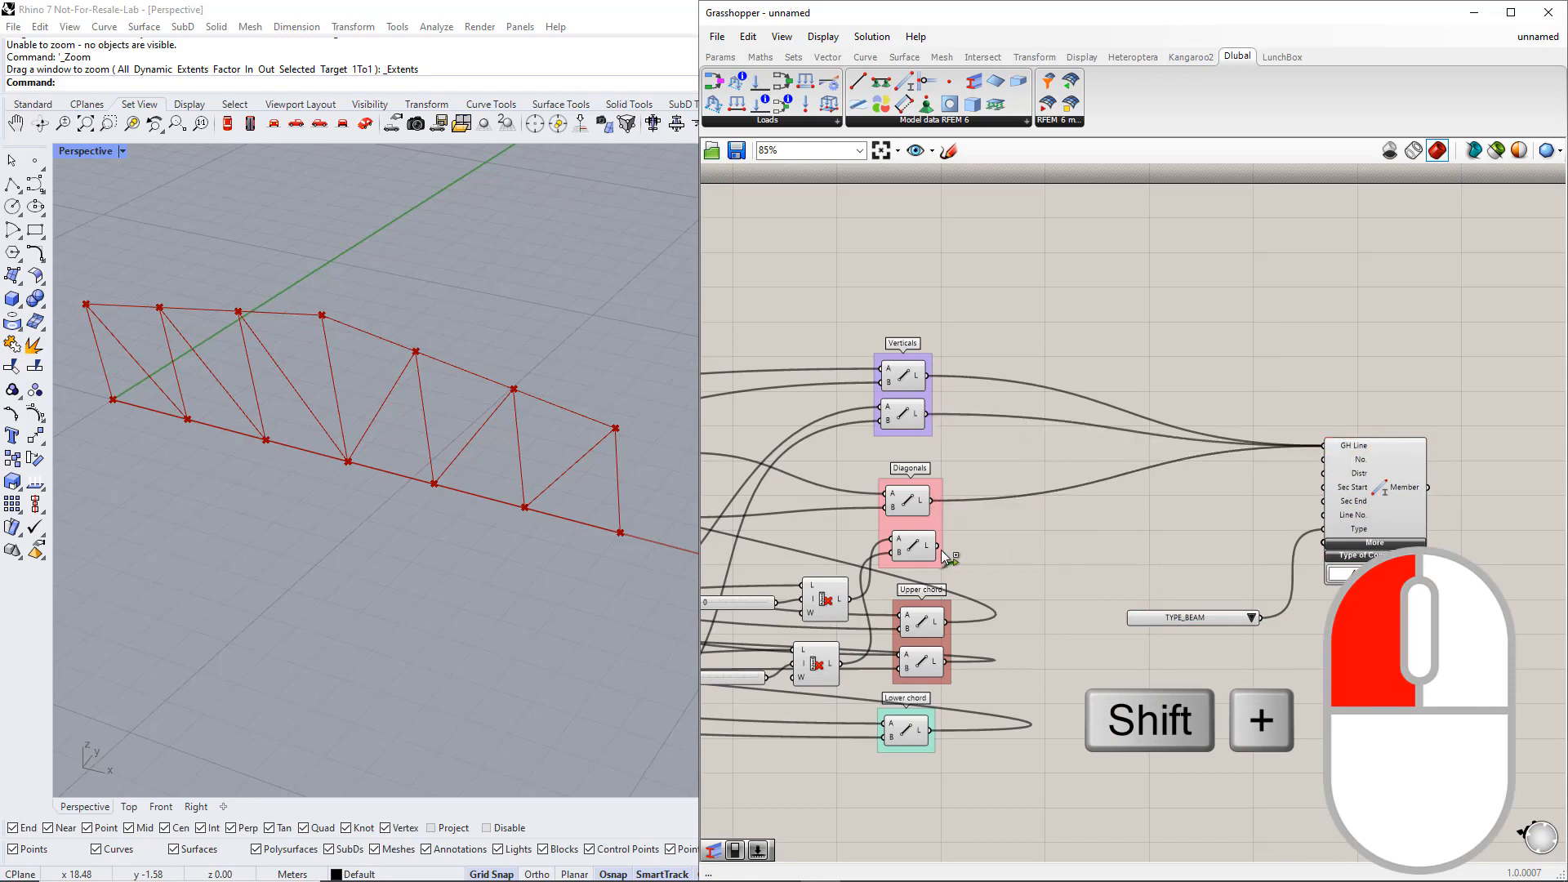
pyautogui.keyDown('shift'); pyautogui.moveTo(940, 547); pyautogui.dragTo(1323, 452); pyautogui.keyUp('shift')
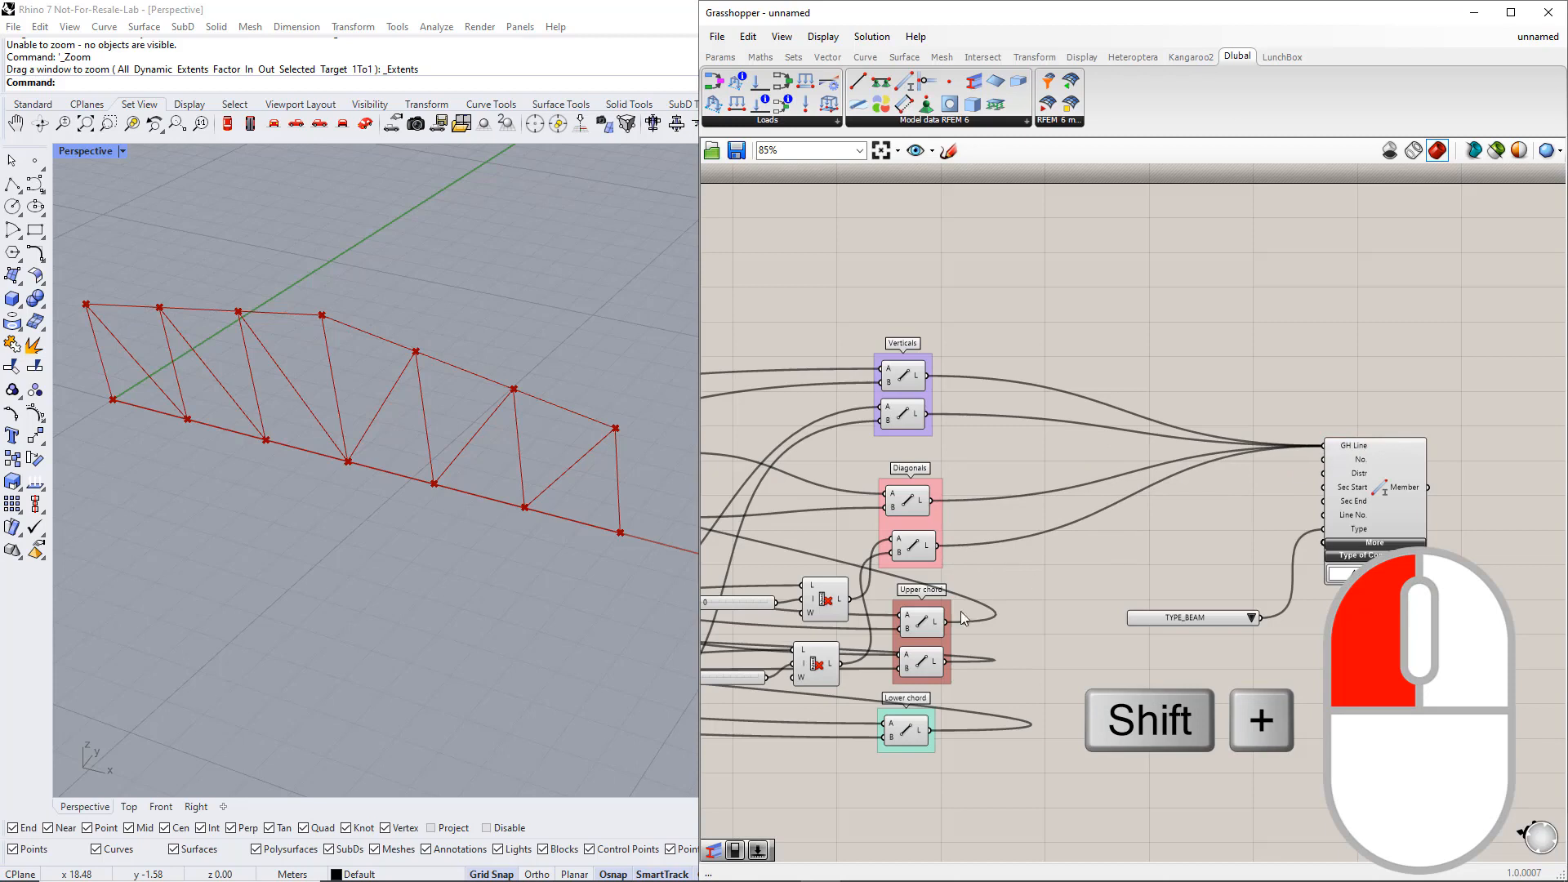
pyautogui.keyDown('shift'); pyautogui.moveTo(946, 621); pyautogui.dragTo(1324, 447); pyautogui.keyUp('shift')
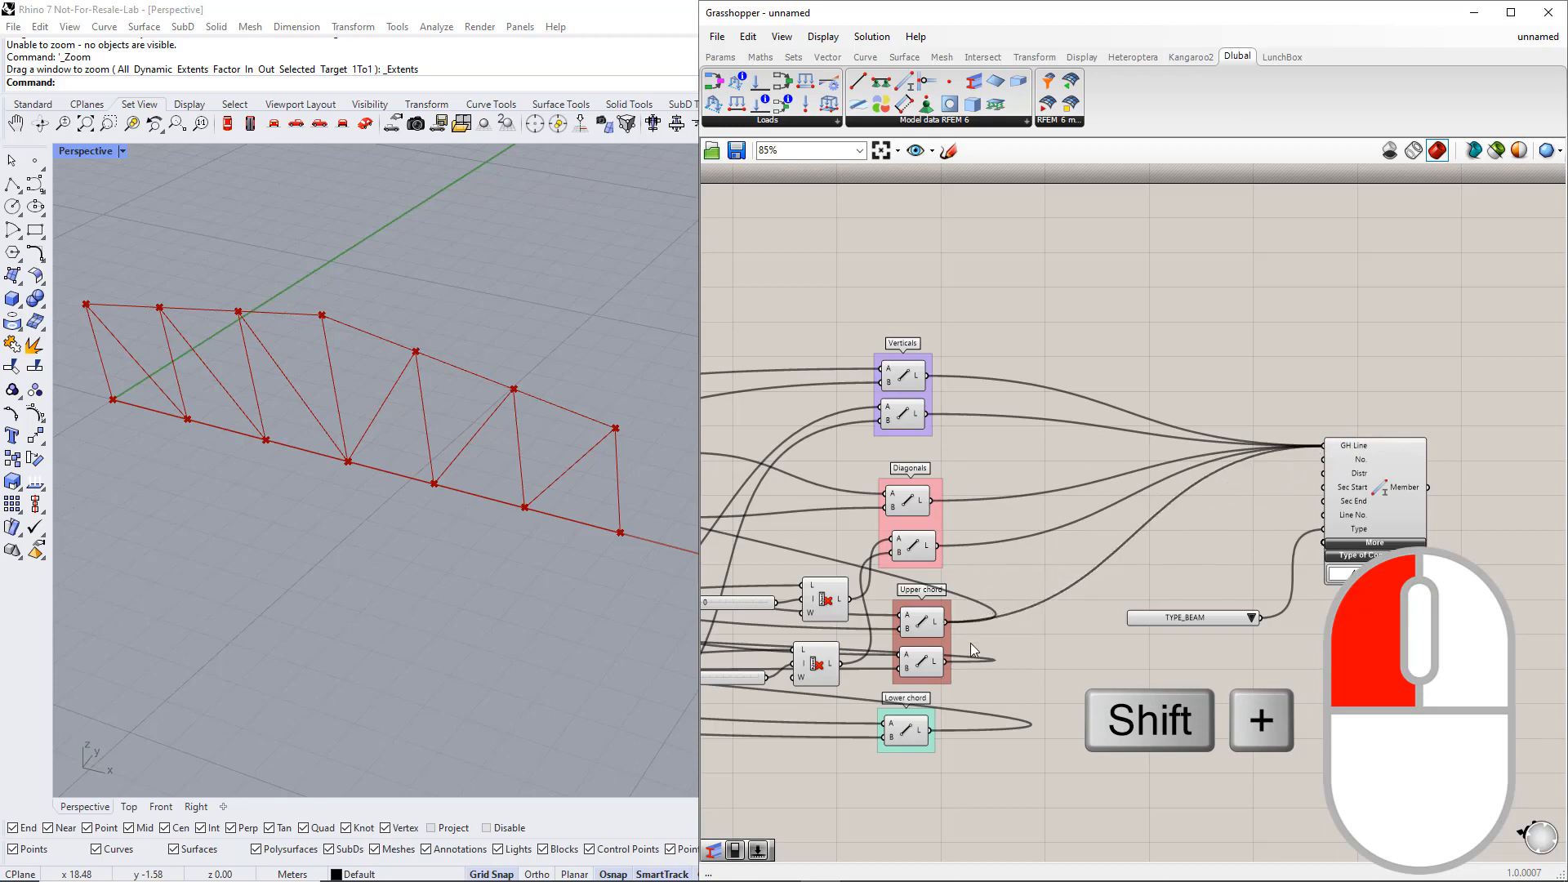
pyautogui.keyDown('shift'); pyautogui.moveTo(948, 662); pyautogui.dragTo(1323, 447); pyautogui.keyUp('shift')
pyautogui.keyDown('shift'); pyautogui.moveTo(933, 732); pyautogui.dragTo(1323, 447); pyautogui.keyUp('shift')
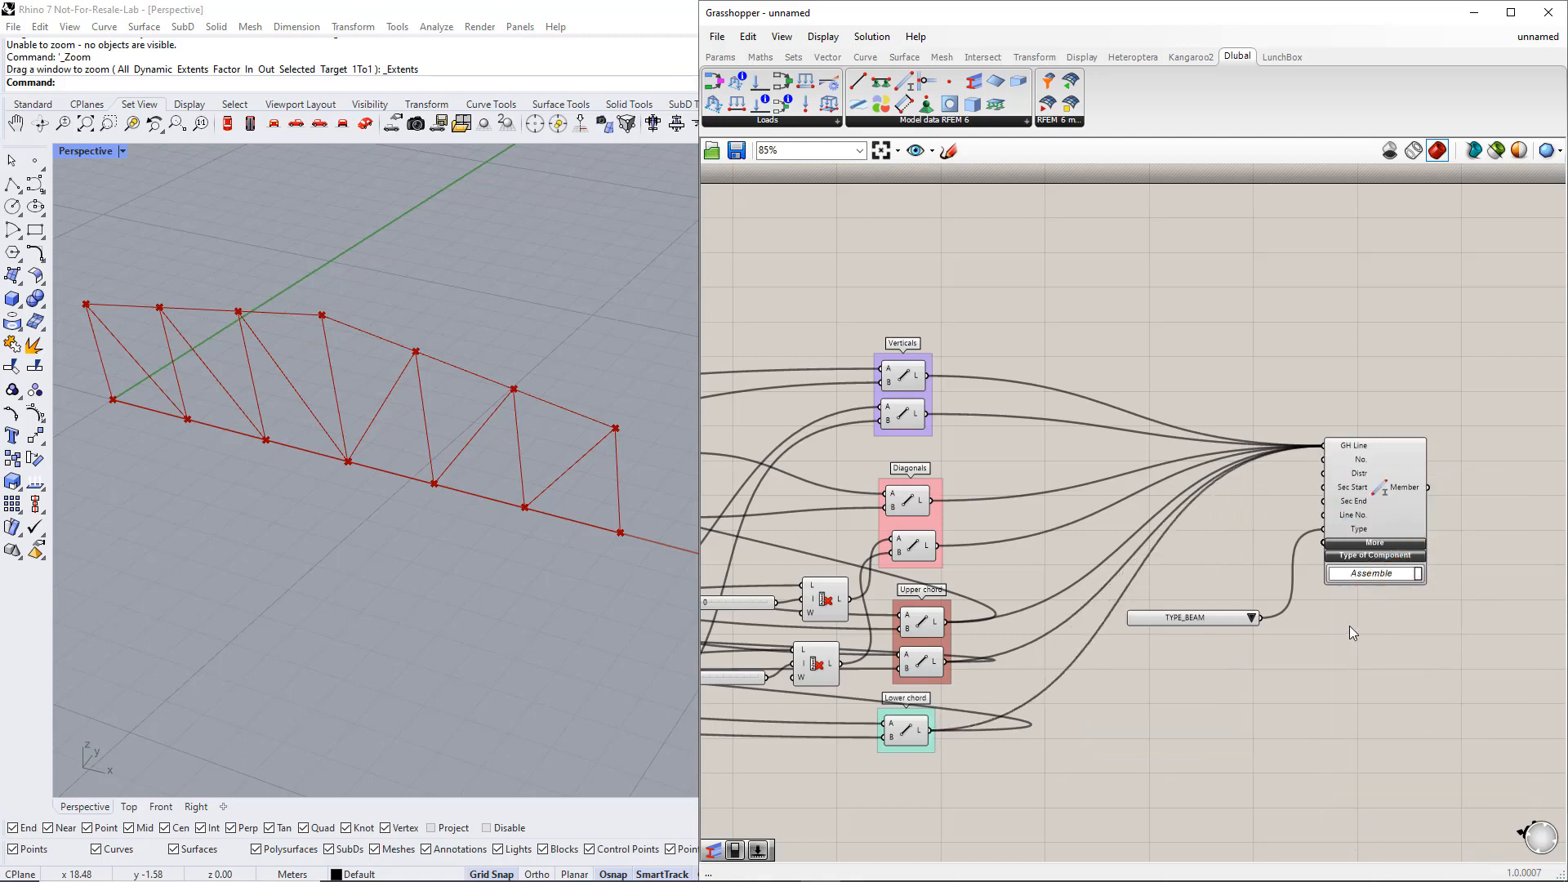
# Move the TYPE_BEAM value list closer to the Member component and shift both farther from the line groups.
pyautogui.moveTo(1198, 618); pyautogui.dragTo(1231, 565)
pyautogui.moveTo(1375, 631); pyautogui.dragTo(1505, 535)
pyautogui.click(1436, 410)
# Place Dlubal Section and Material components above the Member's incoming wires, with Material ahead of Section.
pyautogui.moveTo(1478, 397); pyautogui.dragTo(1363, 429, button='right')
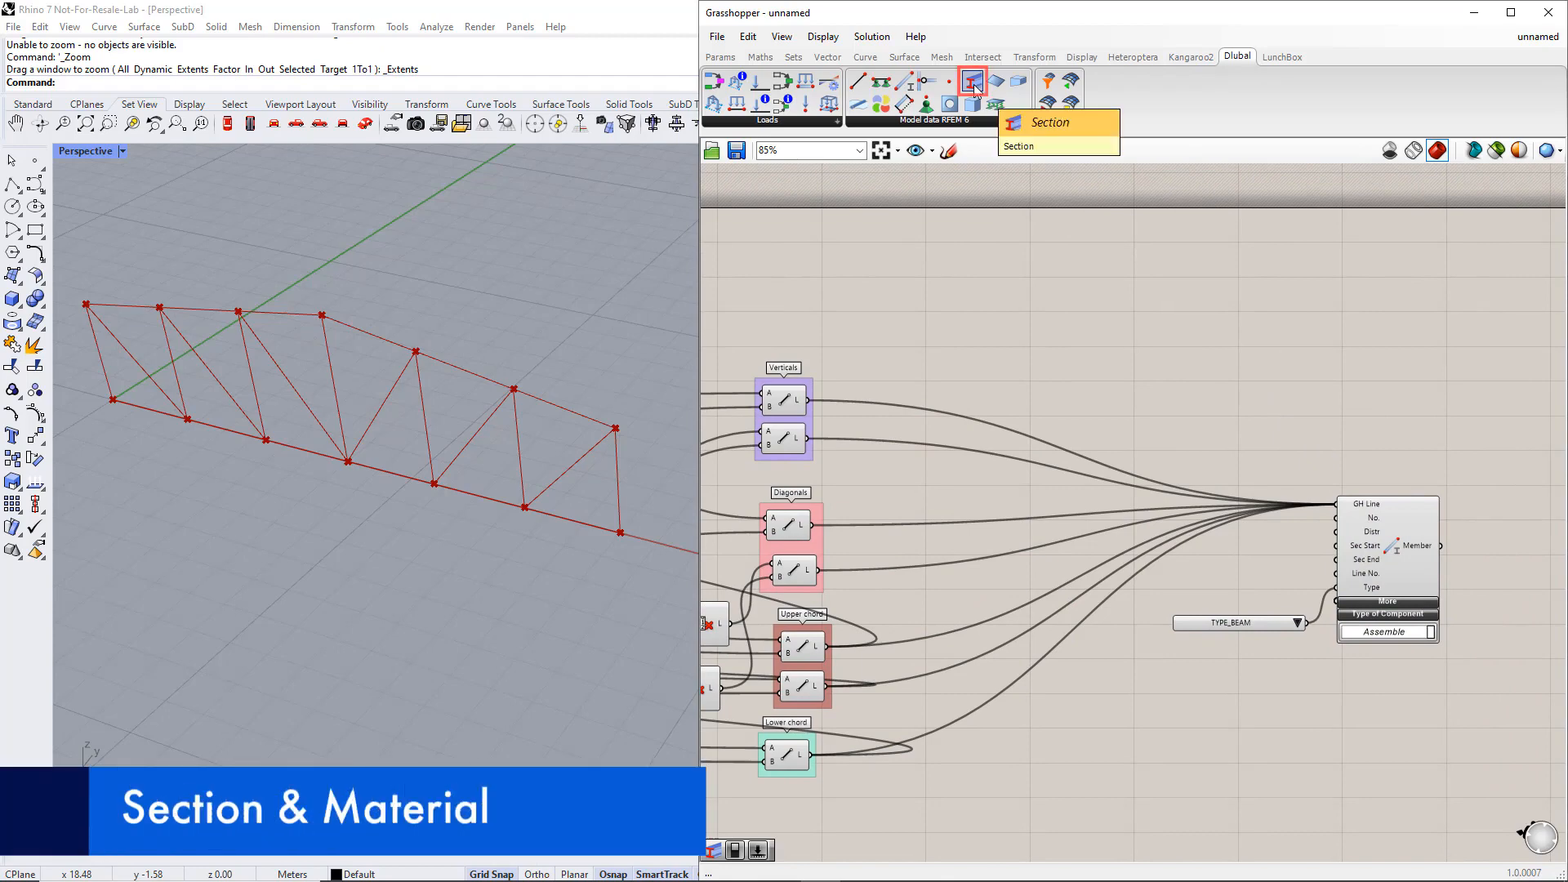
pyautogui.moveTo(974, 84); pyautogui.dragTo(1219, 369)
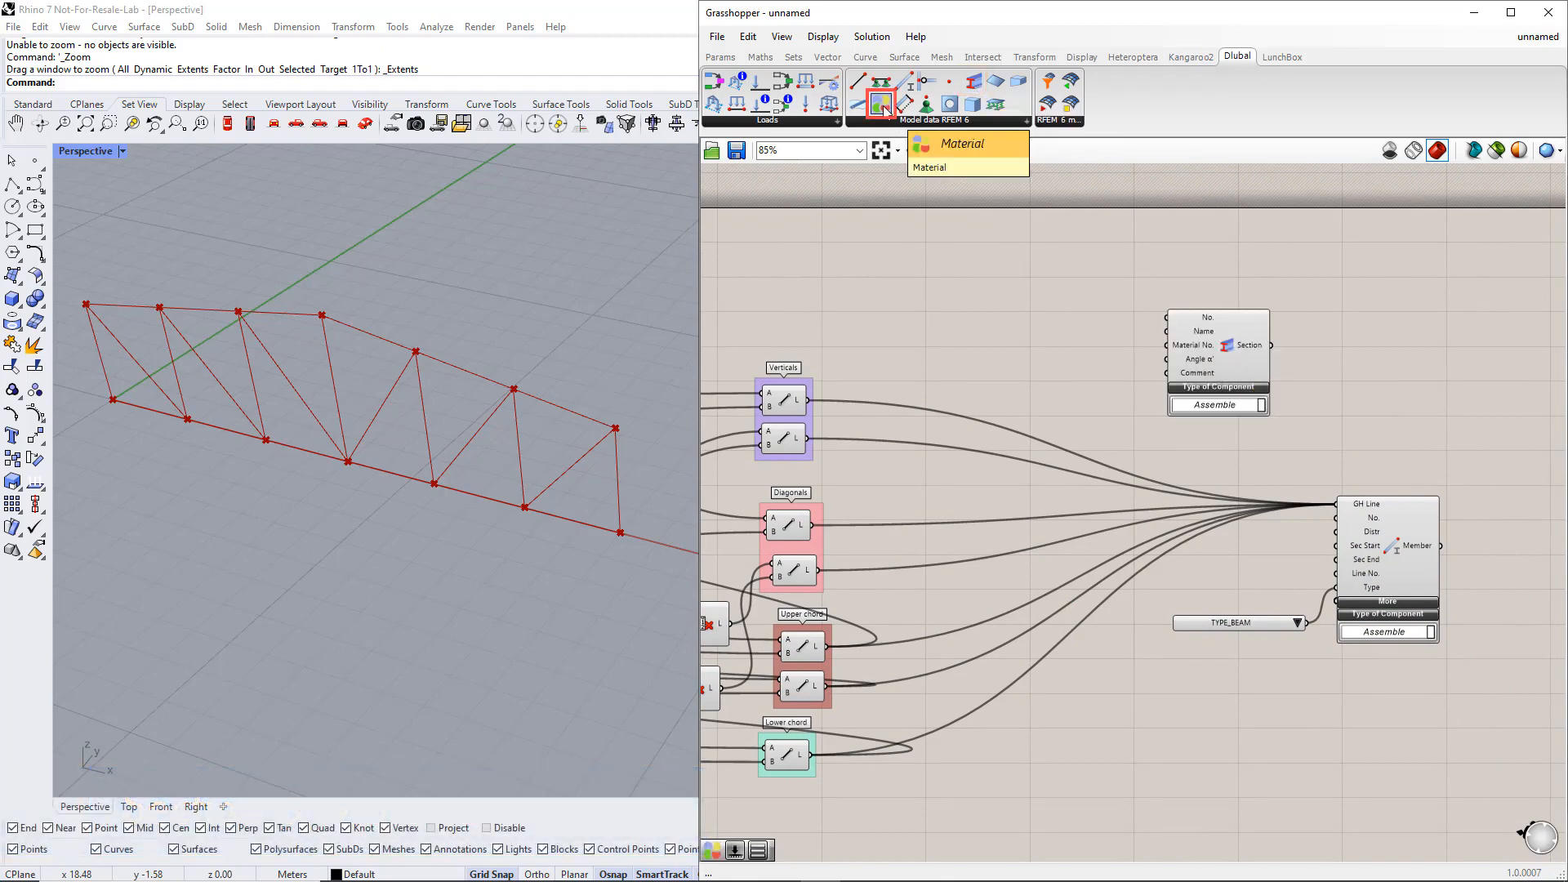
pyautogui.click(993, 301)
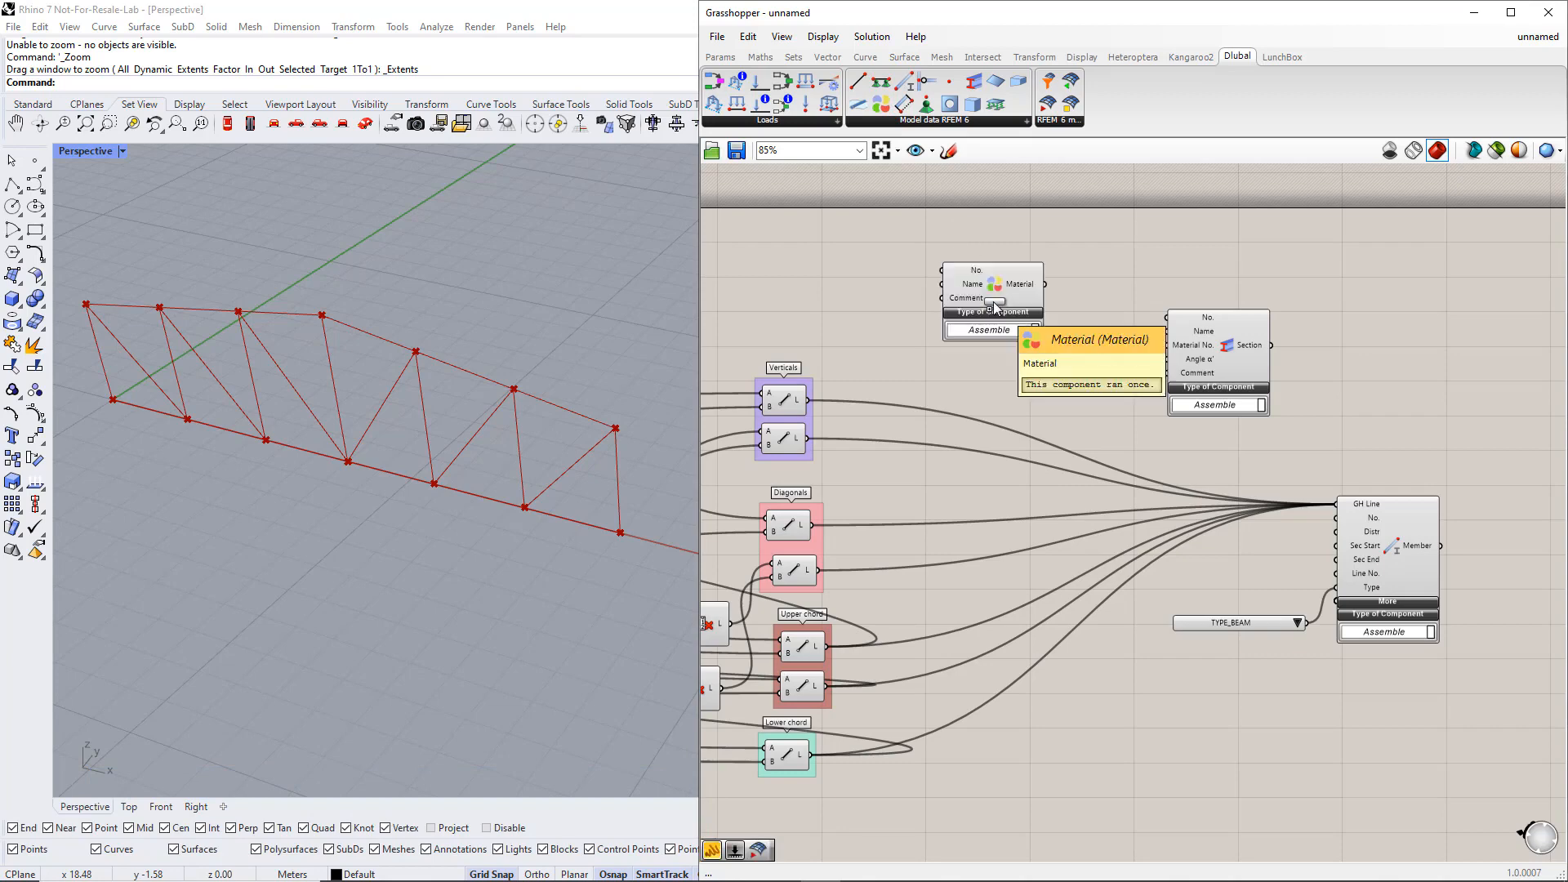
pyautogui.moveTo(997, 302); pyautogui.dragTo(1021, 325)
pyautogui.moveTo(1210, 345); pyautogui.dragTo(1224, 352)
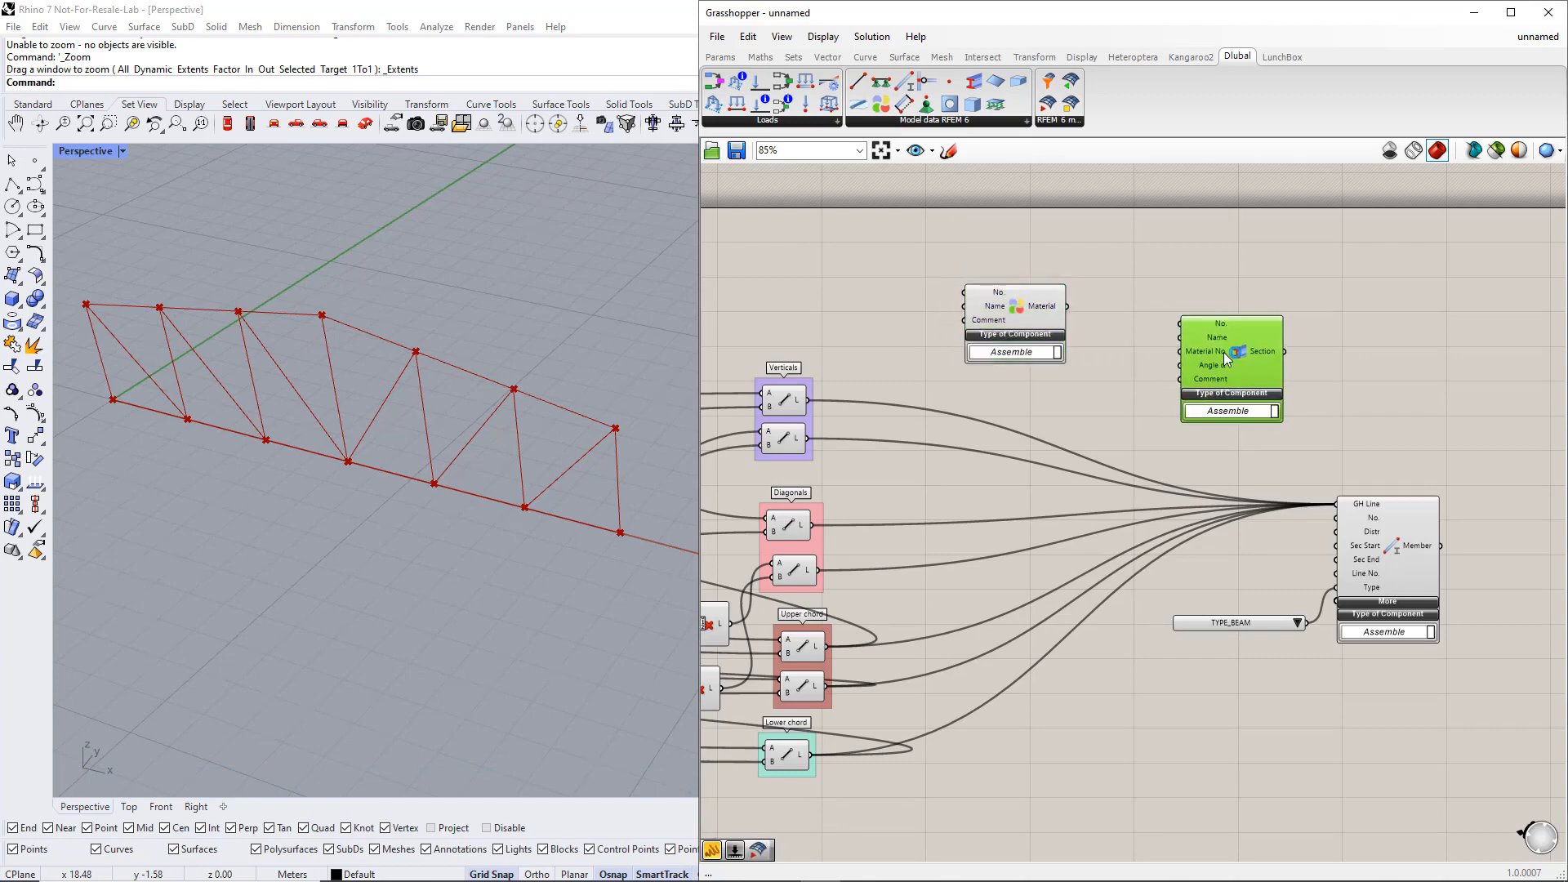
# Add two text panels each for Material and Section and connect them to the No. and Name inputs.
pyautogui.click(720, 57)
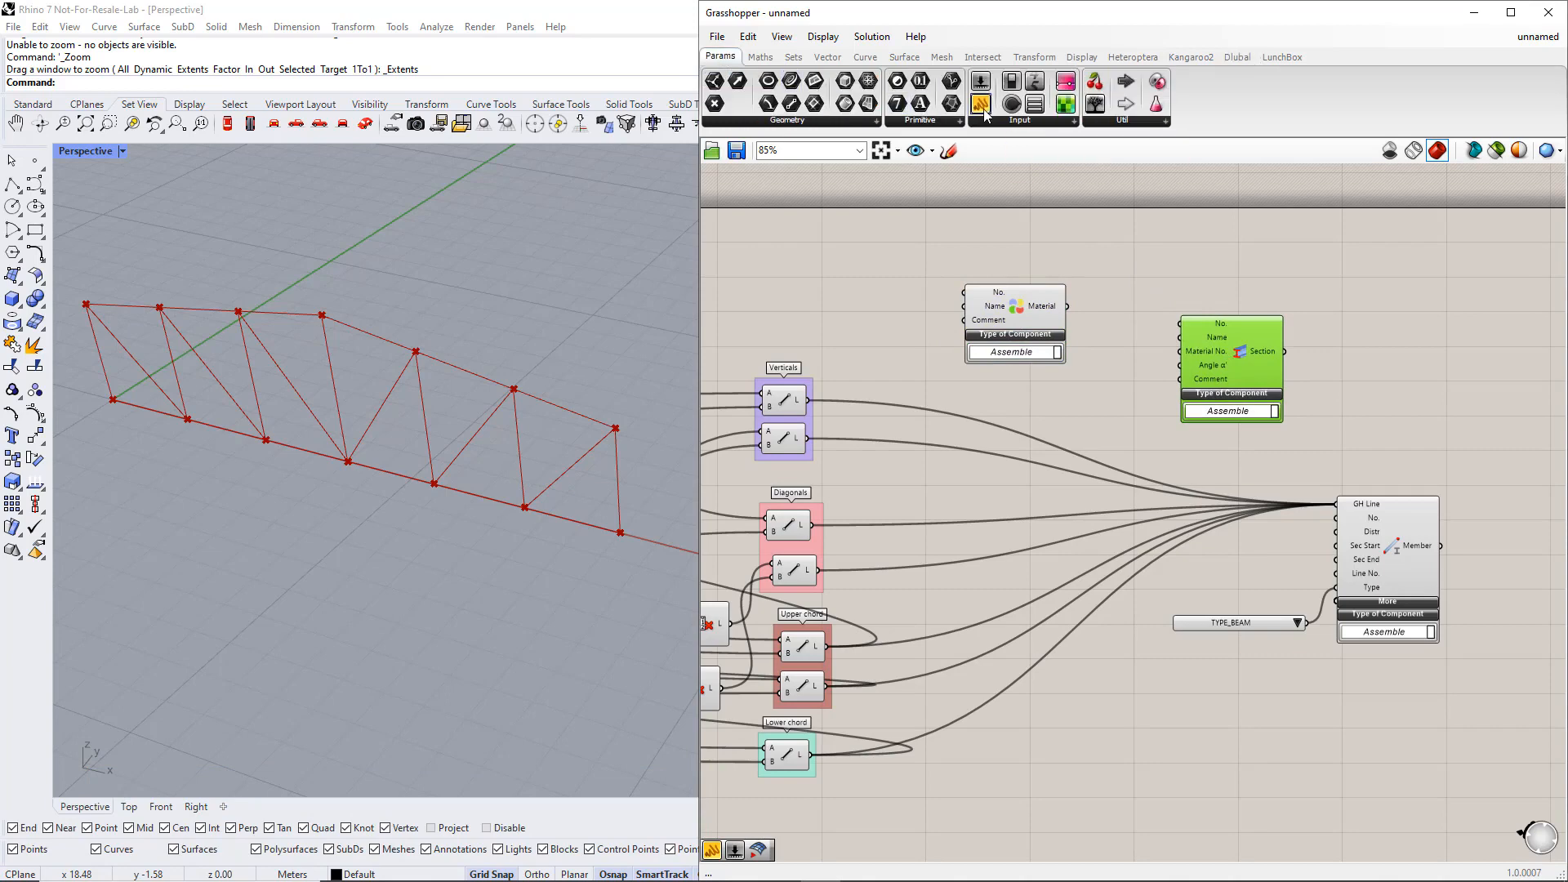
pyautogui.moveTo(1155, 271); pyautogui.dragTo(1135, 247)
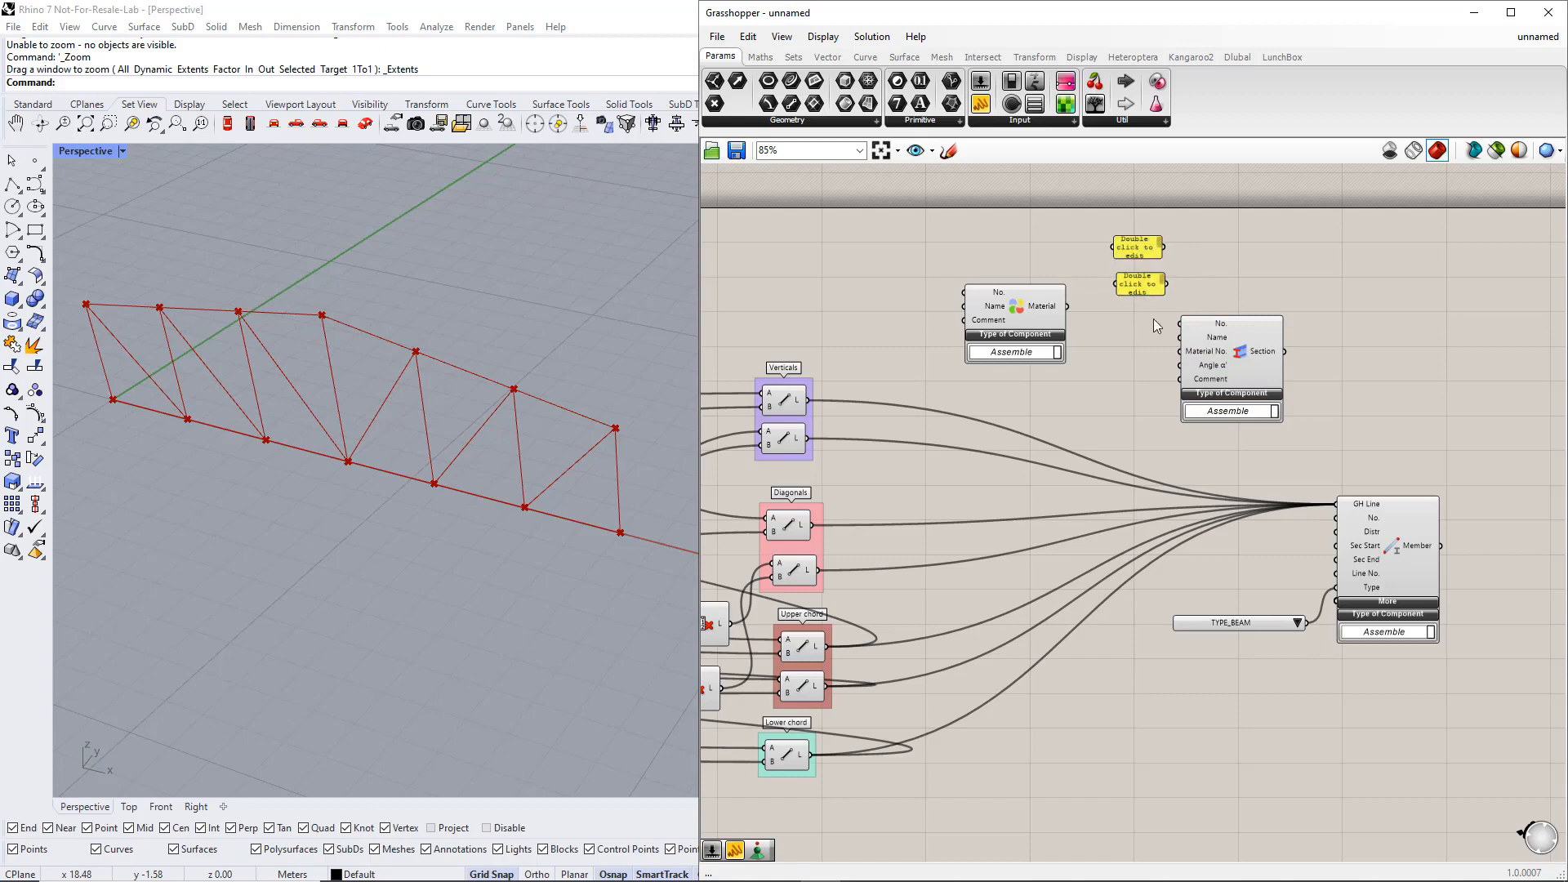
pyautogui.moveTo(1154, 319); pyautogui.dragTo(947, 308)
pyautogui.moveTo(1165, 247); pyautogui.dragTo(1227, 348)
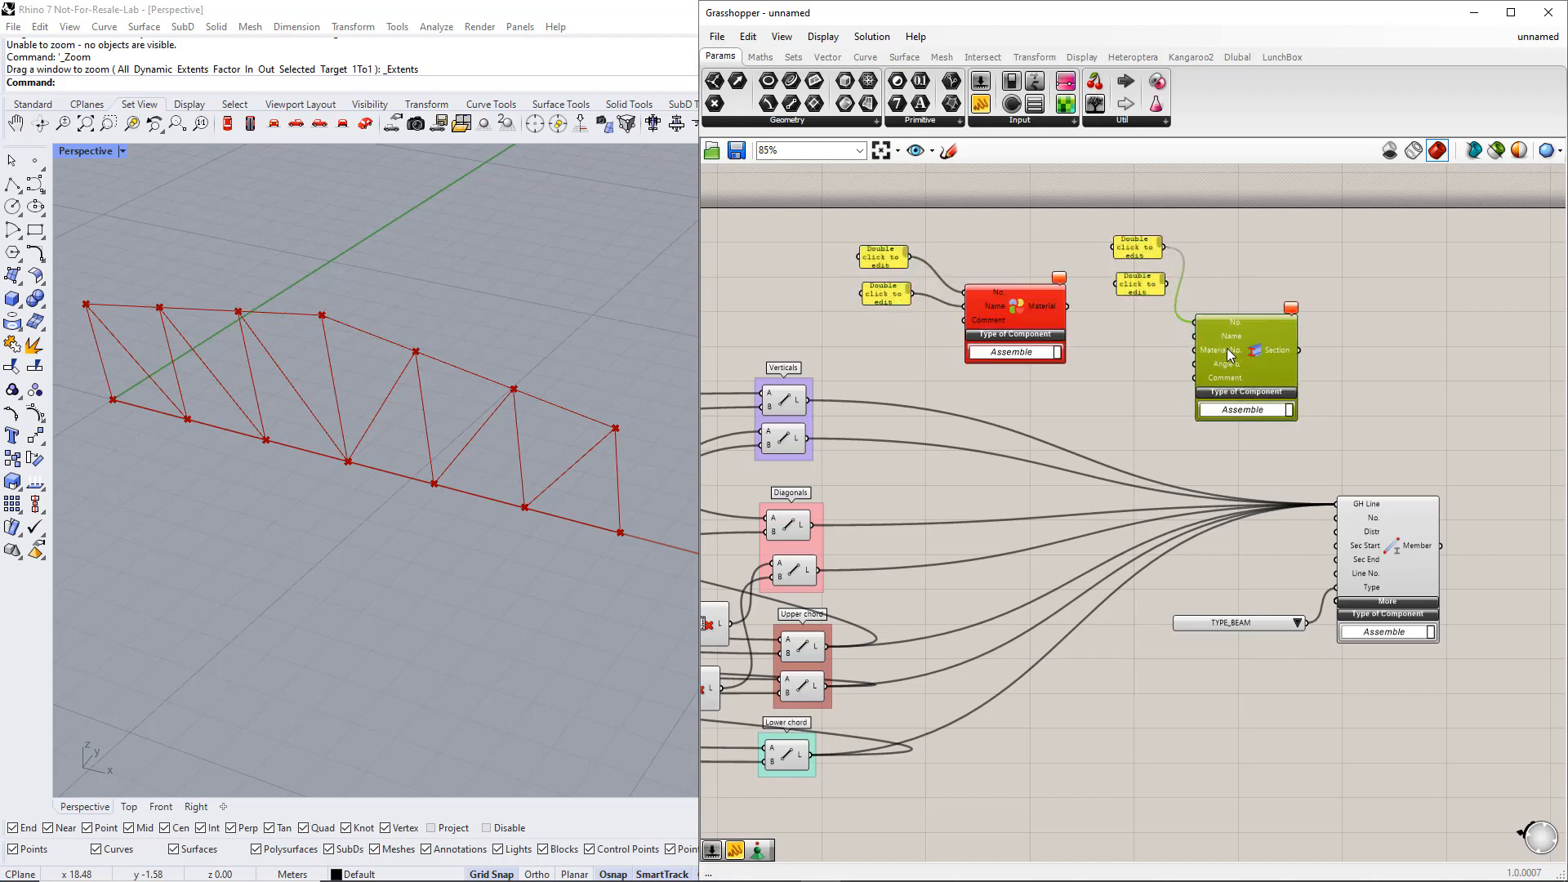
pyautogui.click(1140, 355)
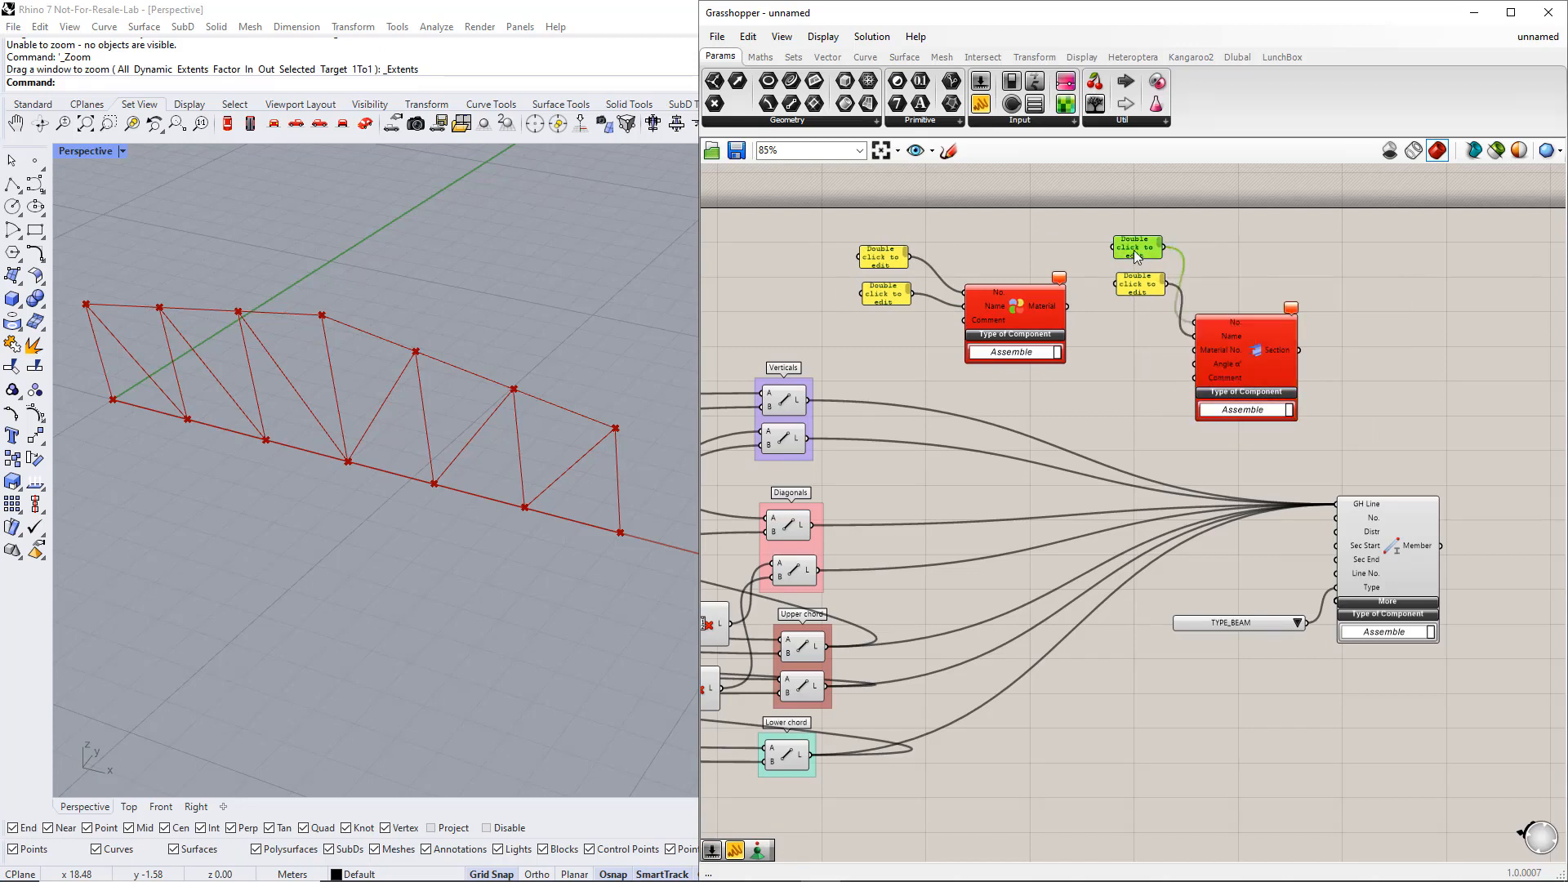
# Set the Section's number panel to 1 and its name panel to R_M1 120/120.
pyautogui.doubleClick(1137, 258)
pyautogui.write('1')
pyautogui.click(1173, 374)
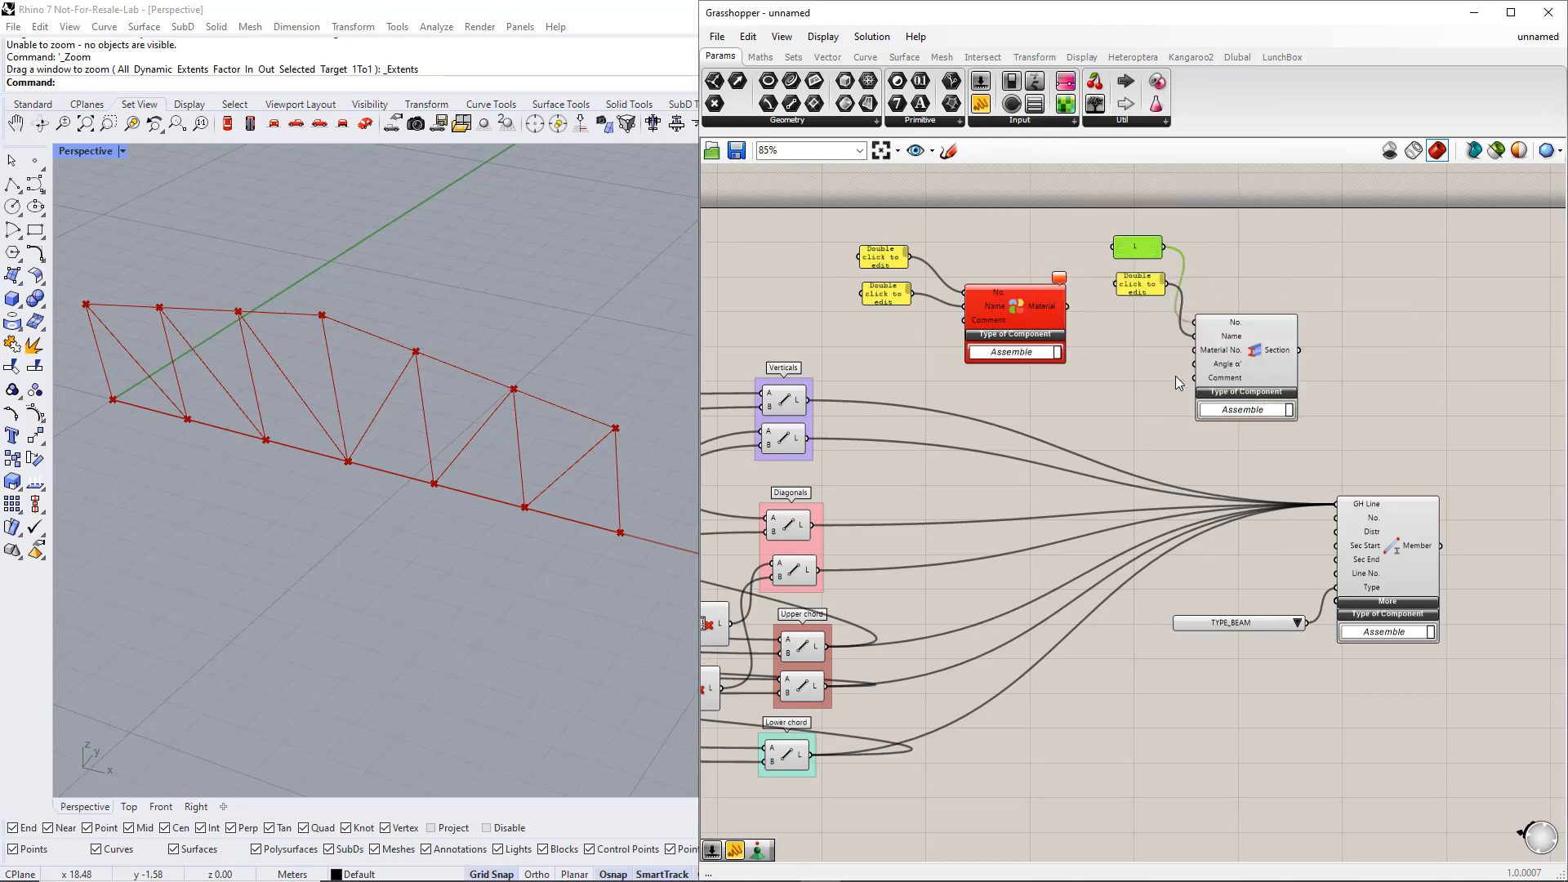
pyautogui.doubleClick(1147, 287)
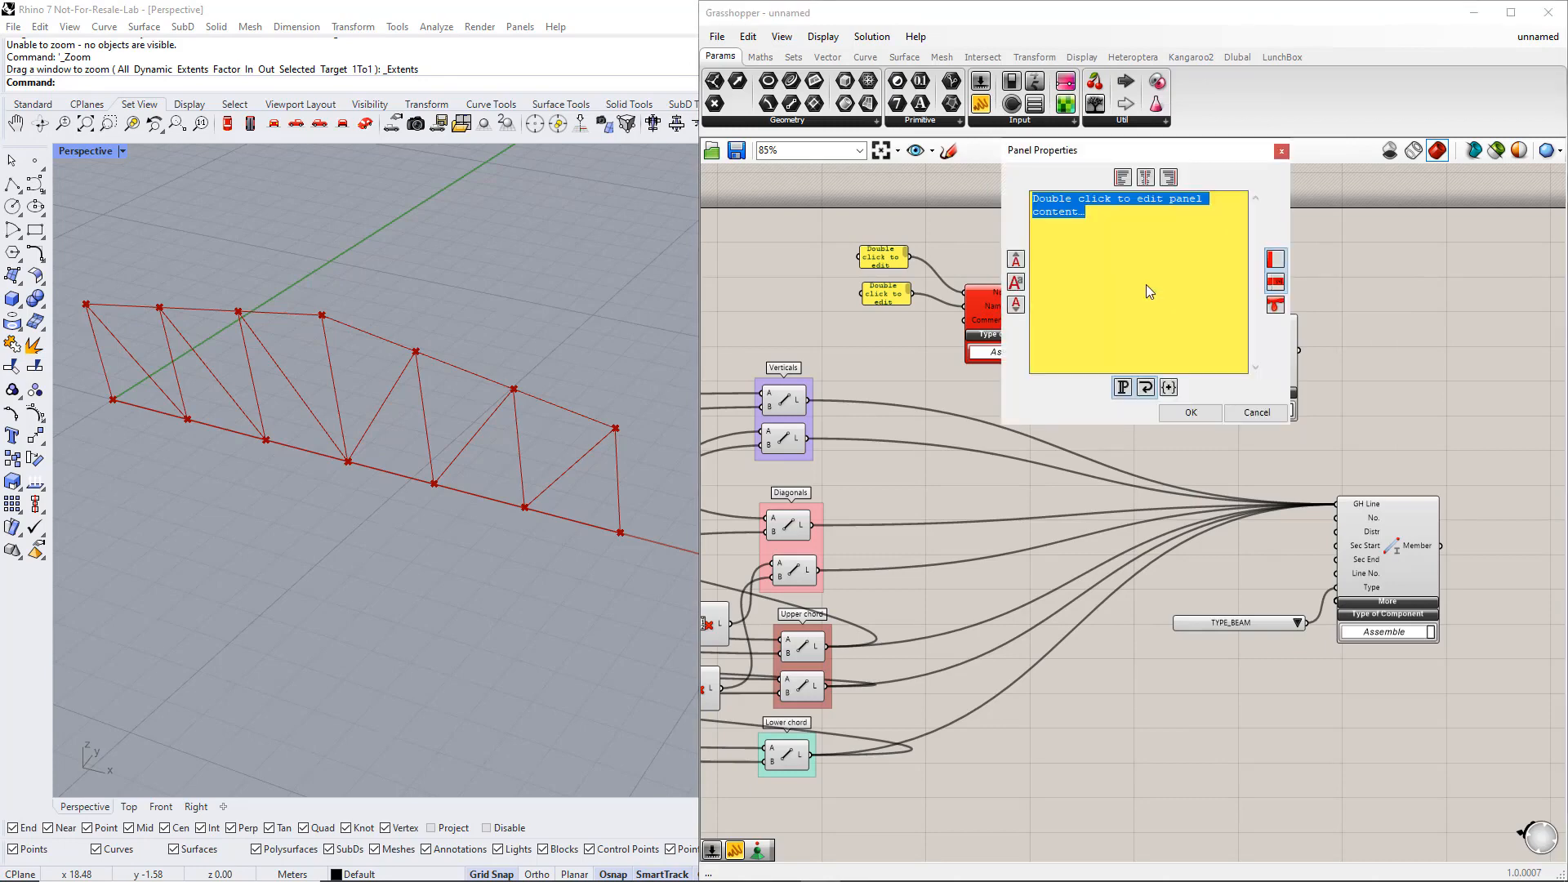
pyautogui.write('R')
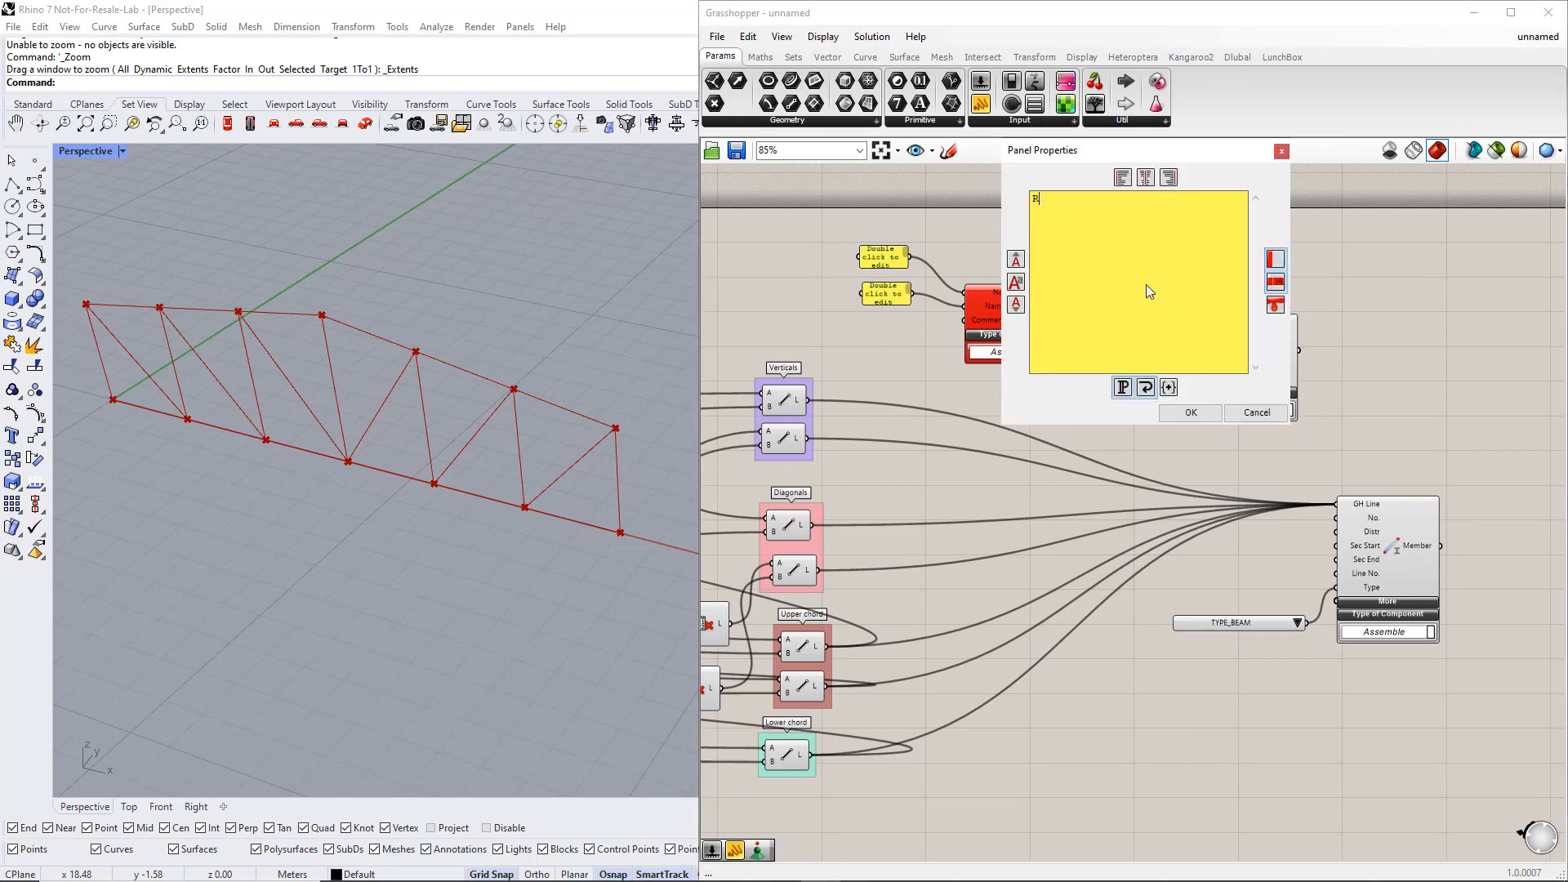
pyautogui.write('_M1 120/120')
pyautogui.click(1189, 417)
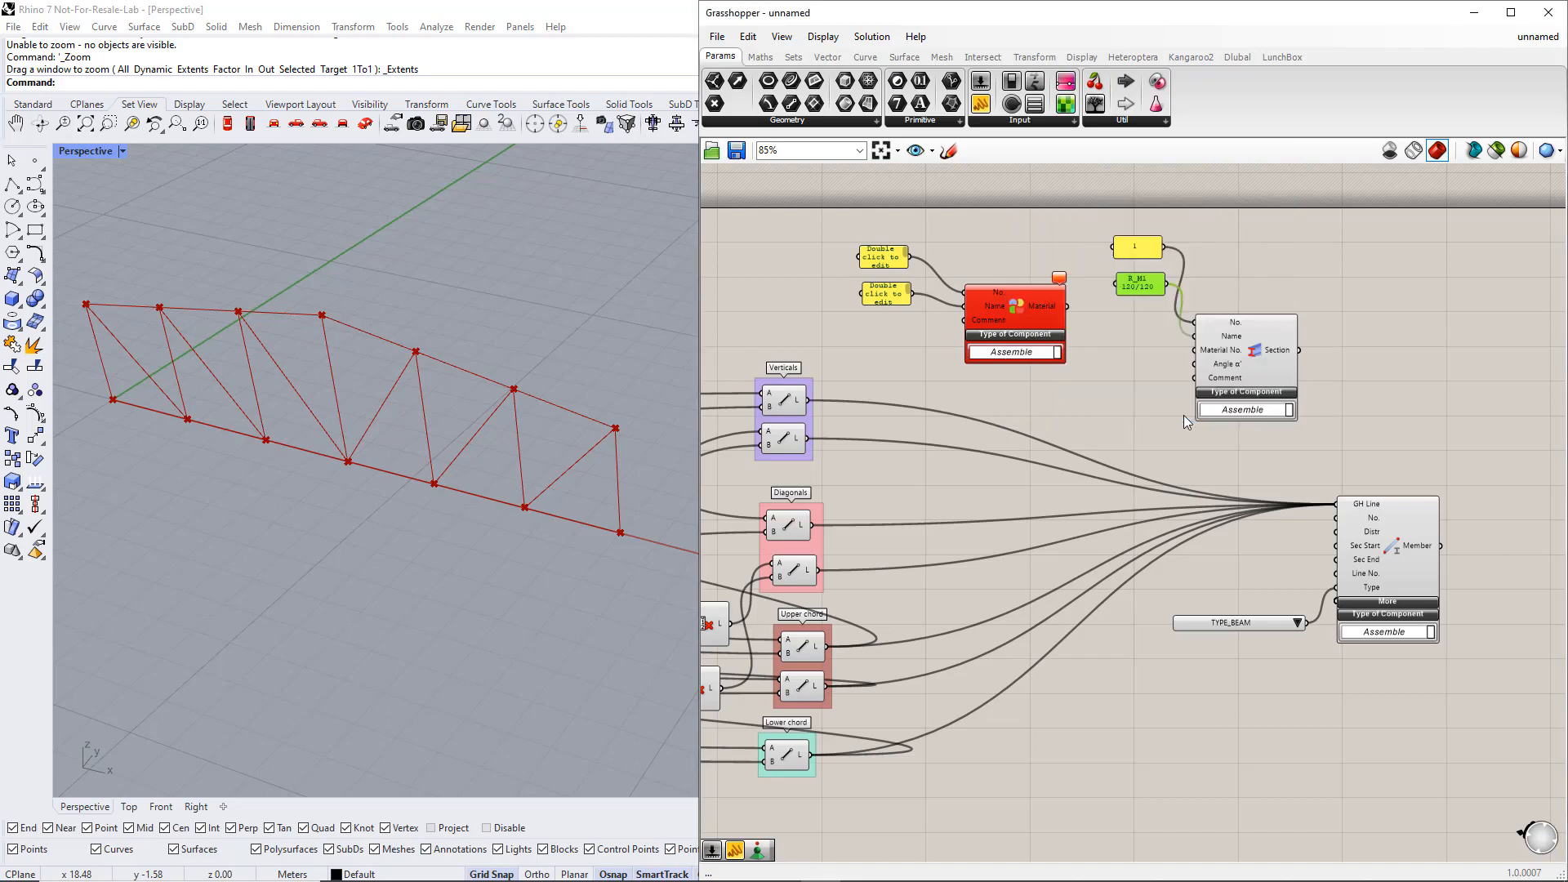
# Set the Material's number panel to 1 and its name panel to C24.
pyautogui.doubleClick(877, 263)
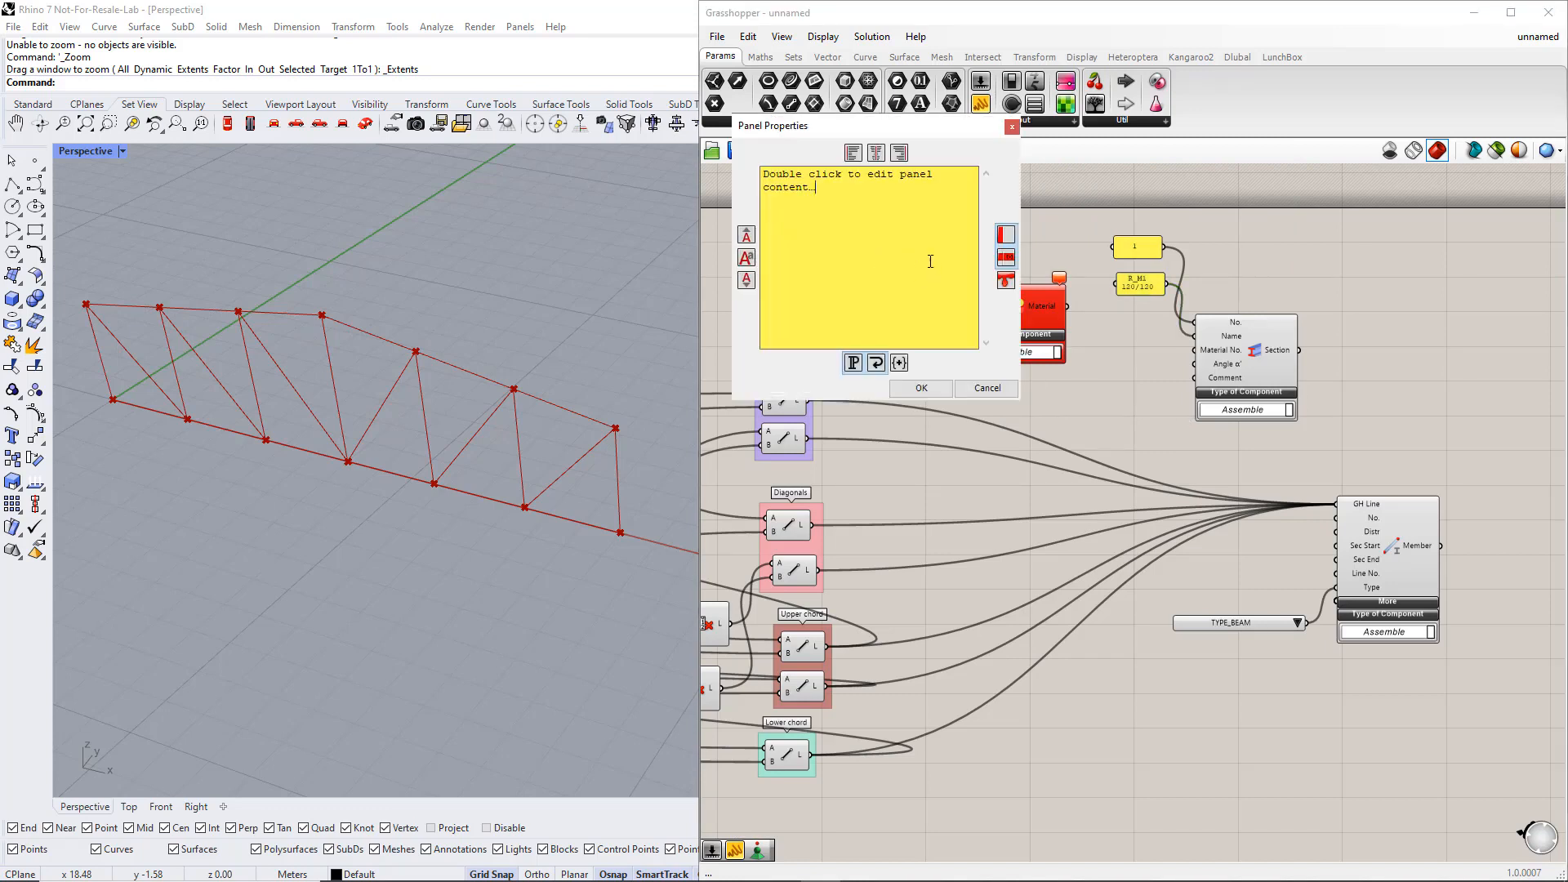
pyautogui.moveTo(843, 208); pyautogui.dragTo(761, 174)
pyautogui.press('BackSpace')
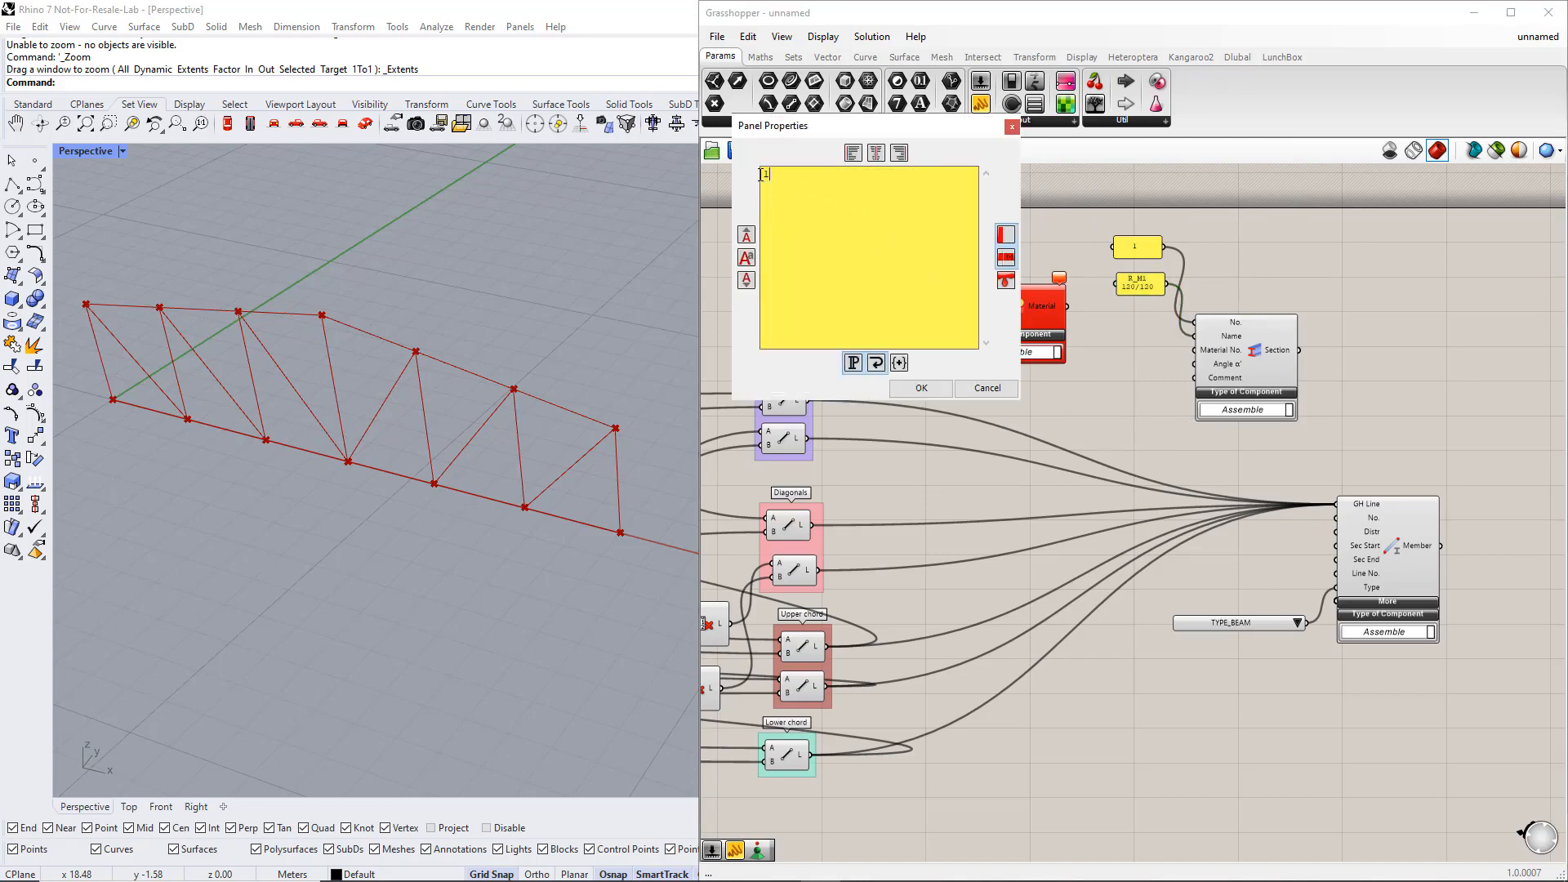
pyautogui.click(921, 388)
pyautogui.doubleClick(886, 296)
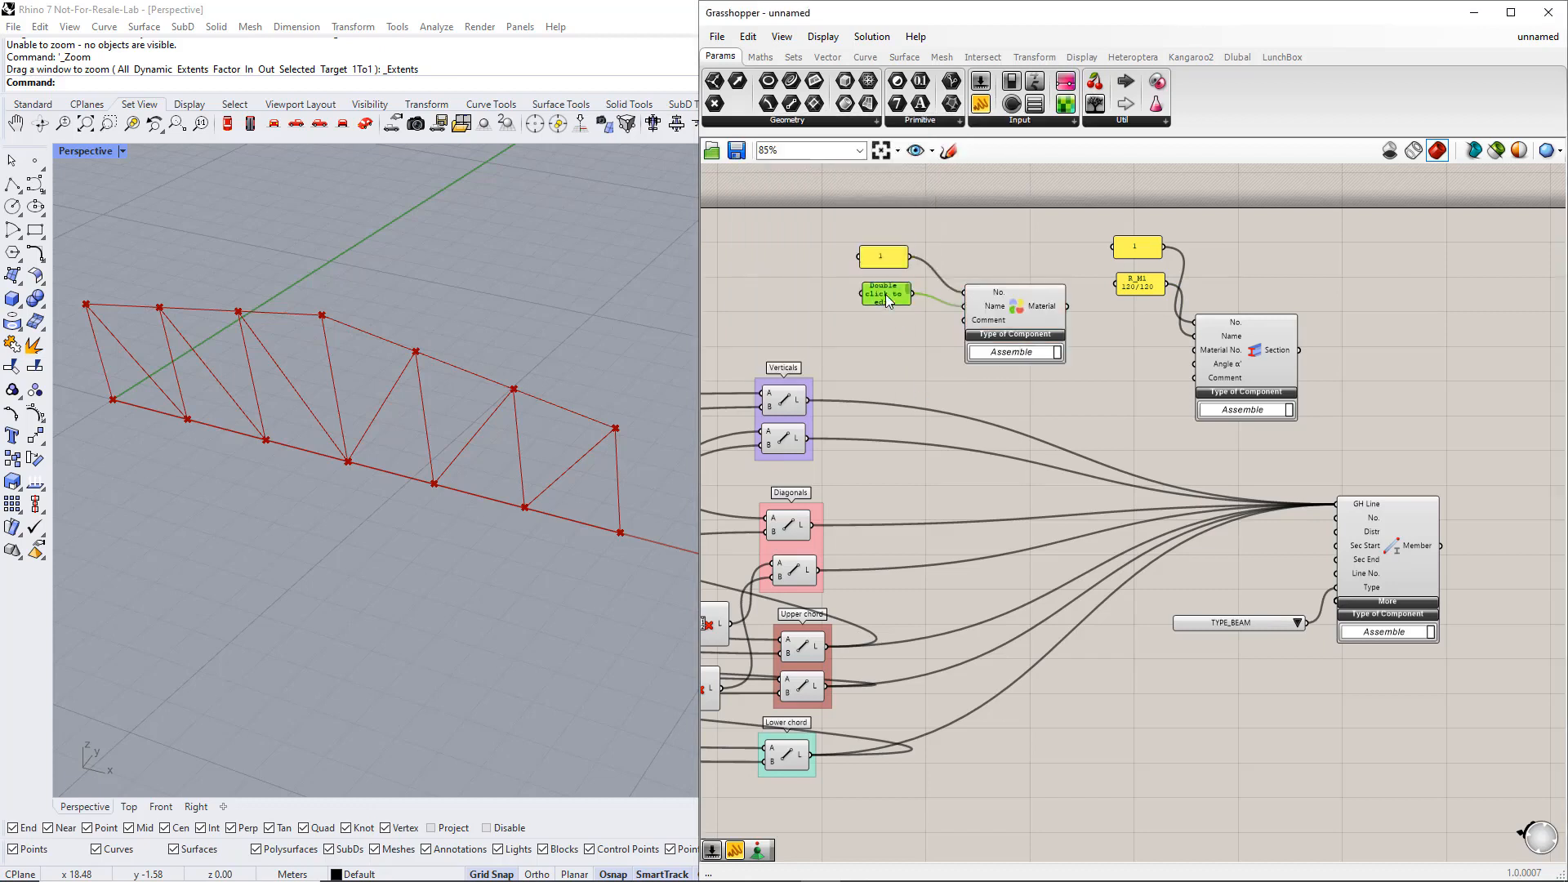
pyautogui.write('C24')
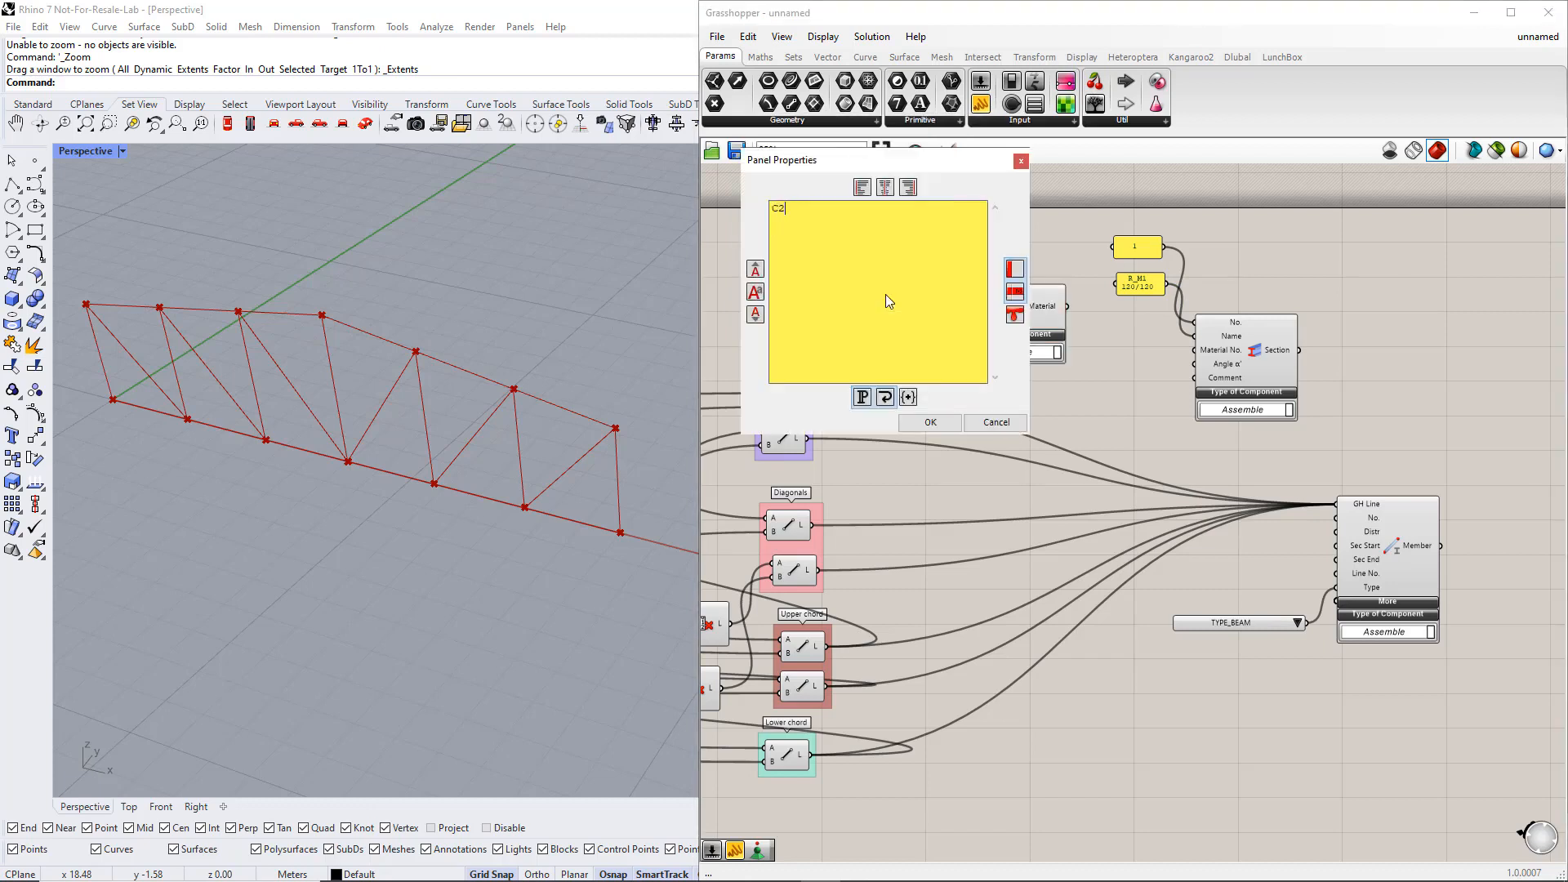
pyautogui.click(939, 420)
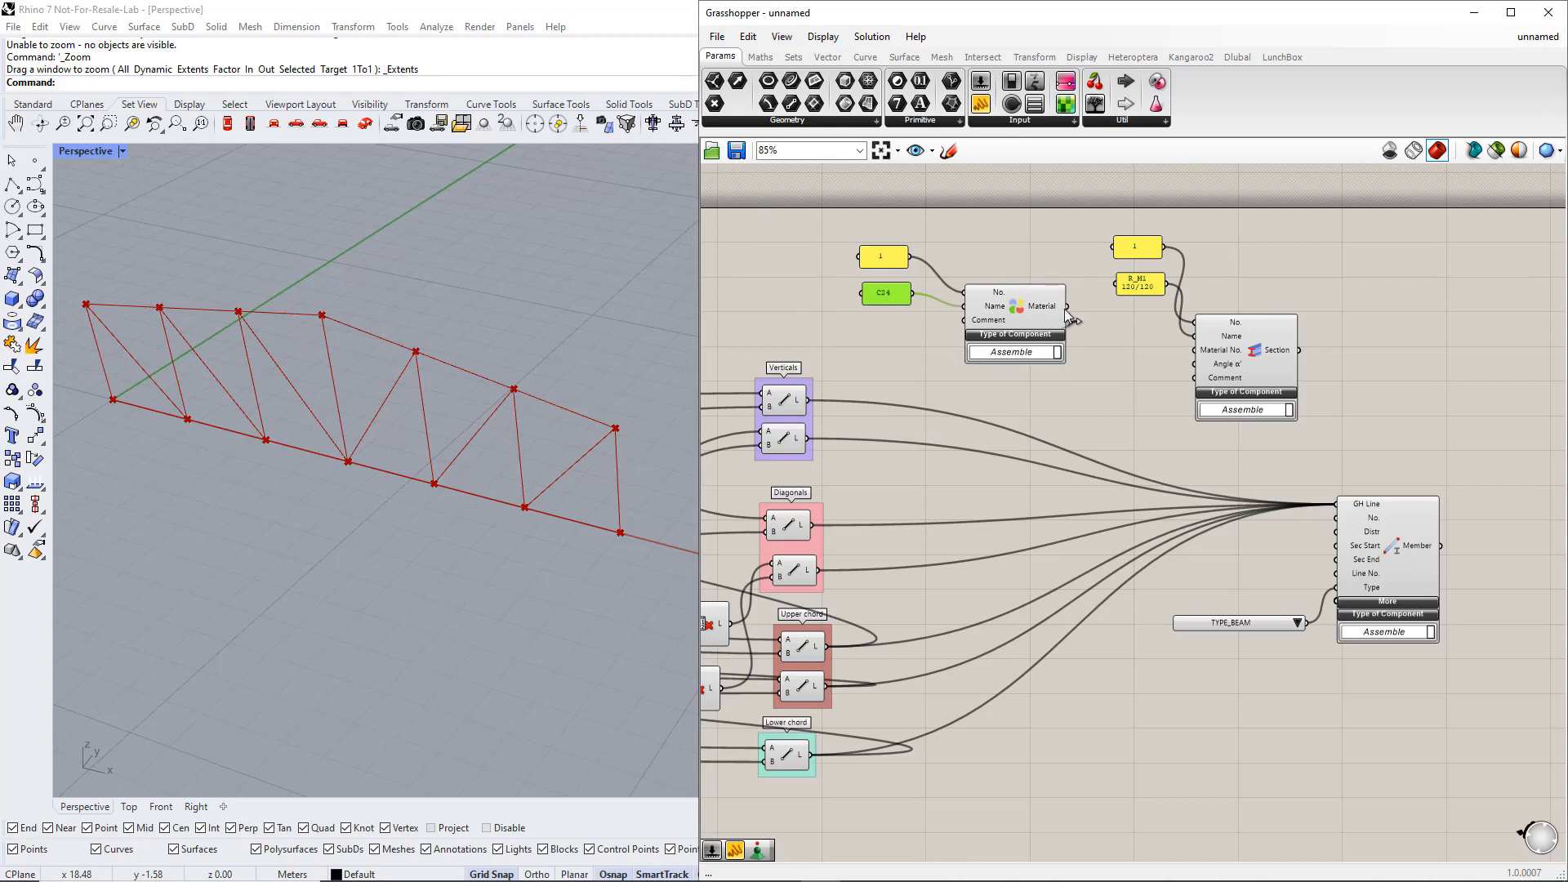
# Connect the Material output to the Section's Material No. input and the Section output to the Member's Sec Start input.
pyautogui.moveTo(1067, 308); pyautogui.dragTo(1185, 350)
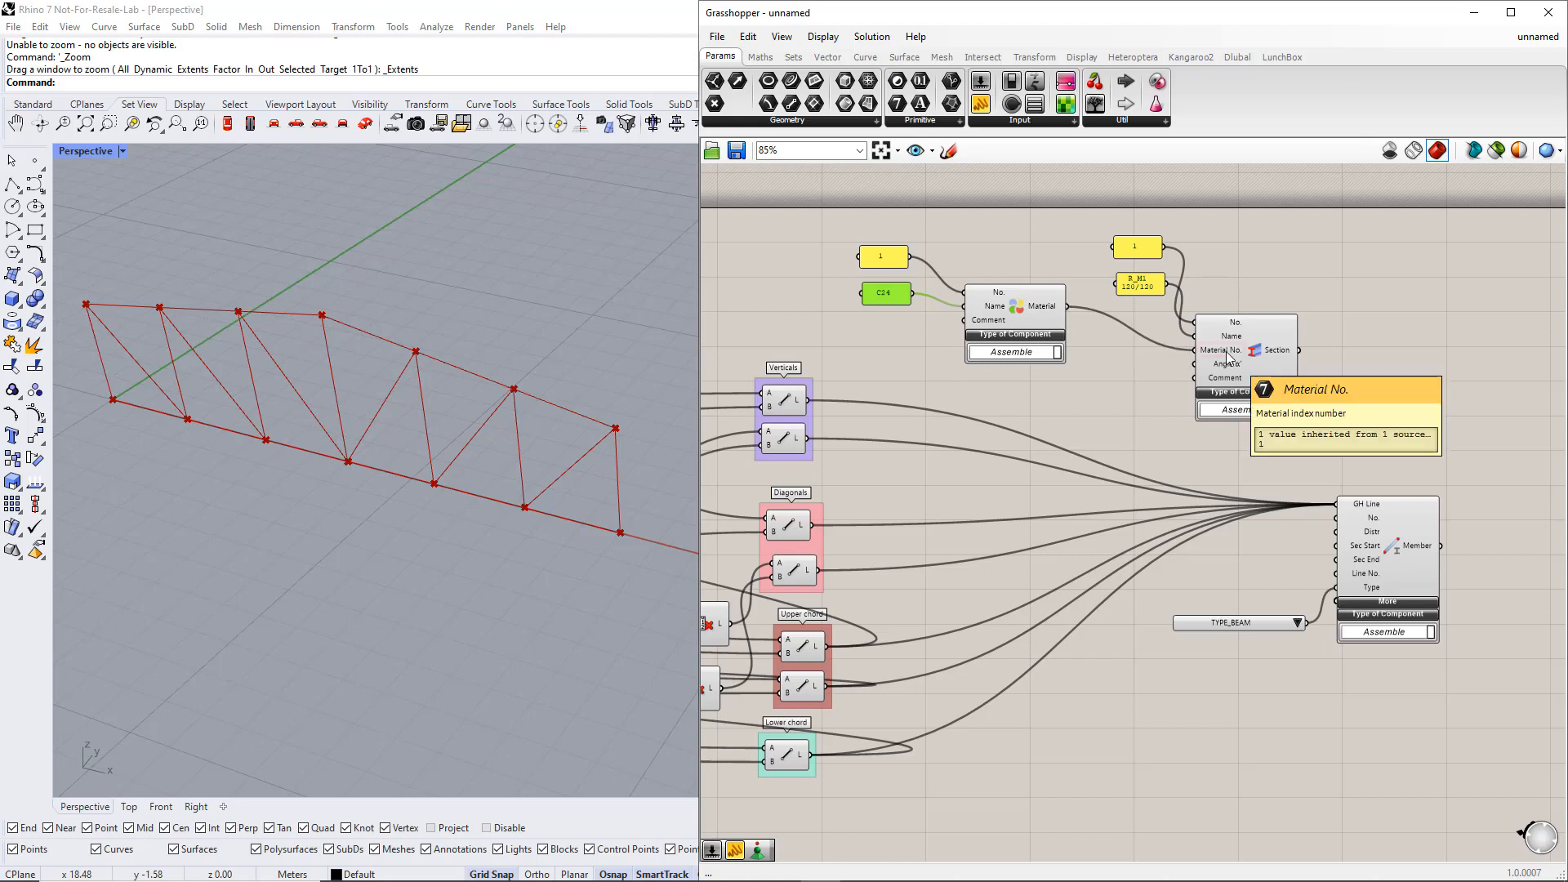
pyautogui.moveTo(1298, 350); pyautogui.dragTo(1334, 548)
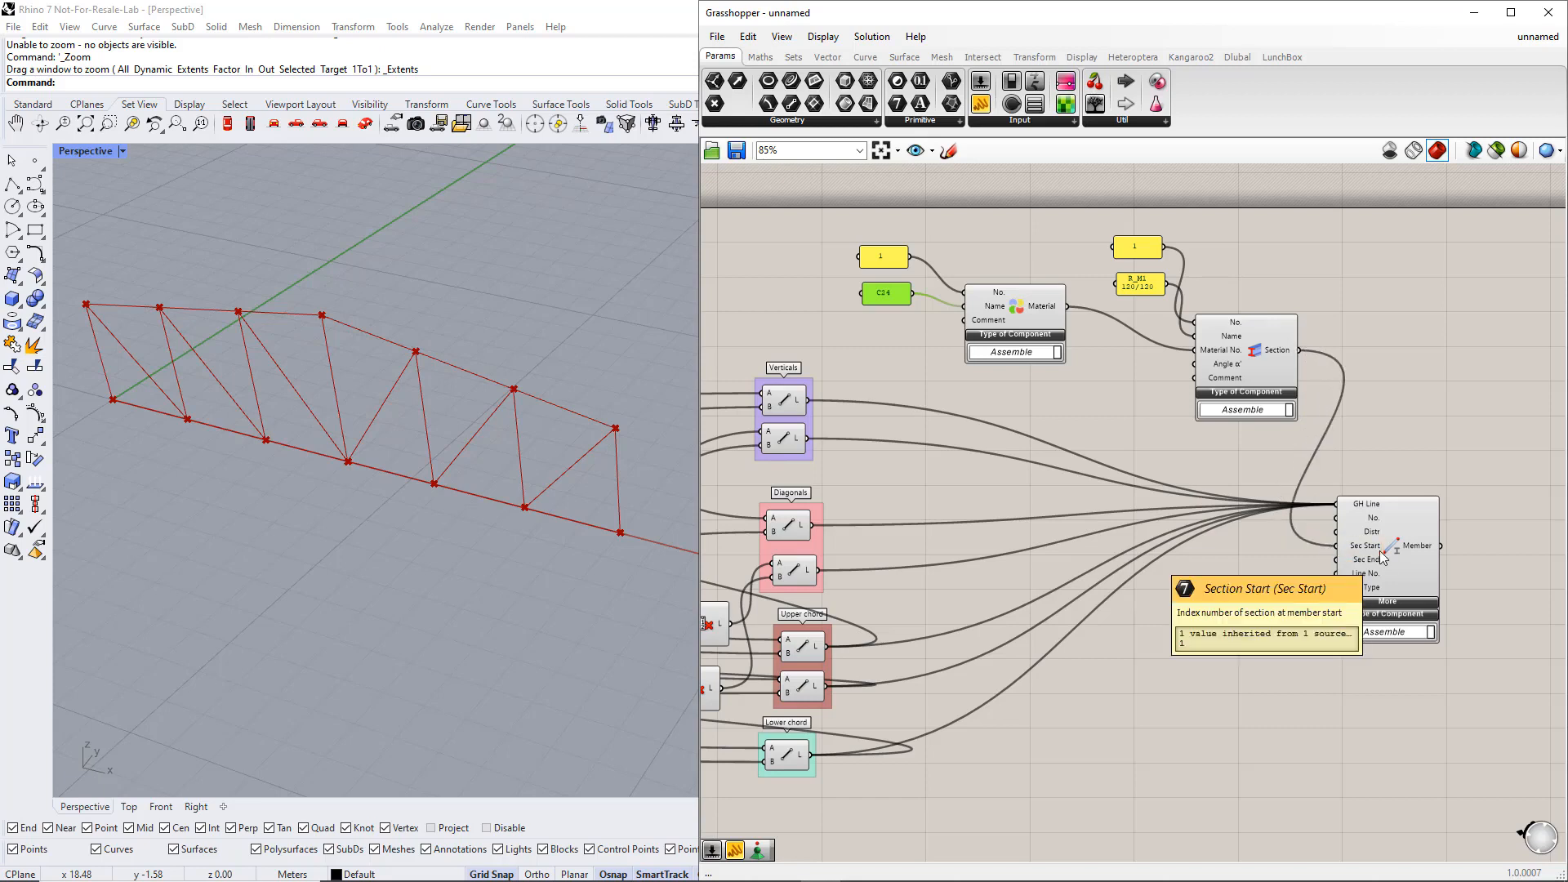
pyautogui.click(1311, 660)
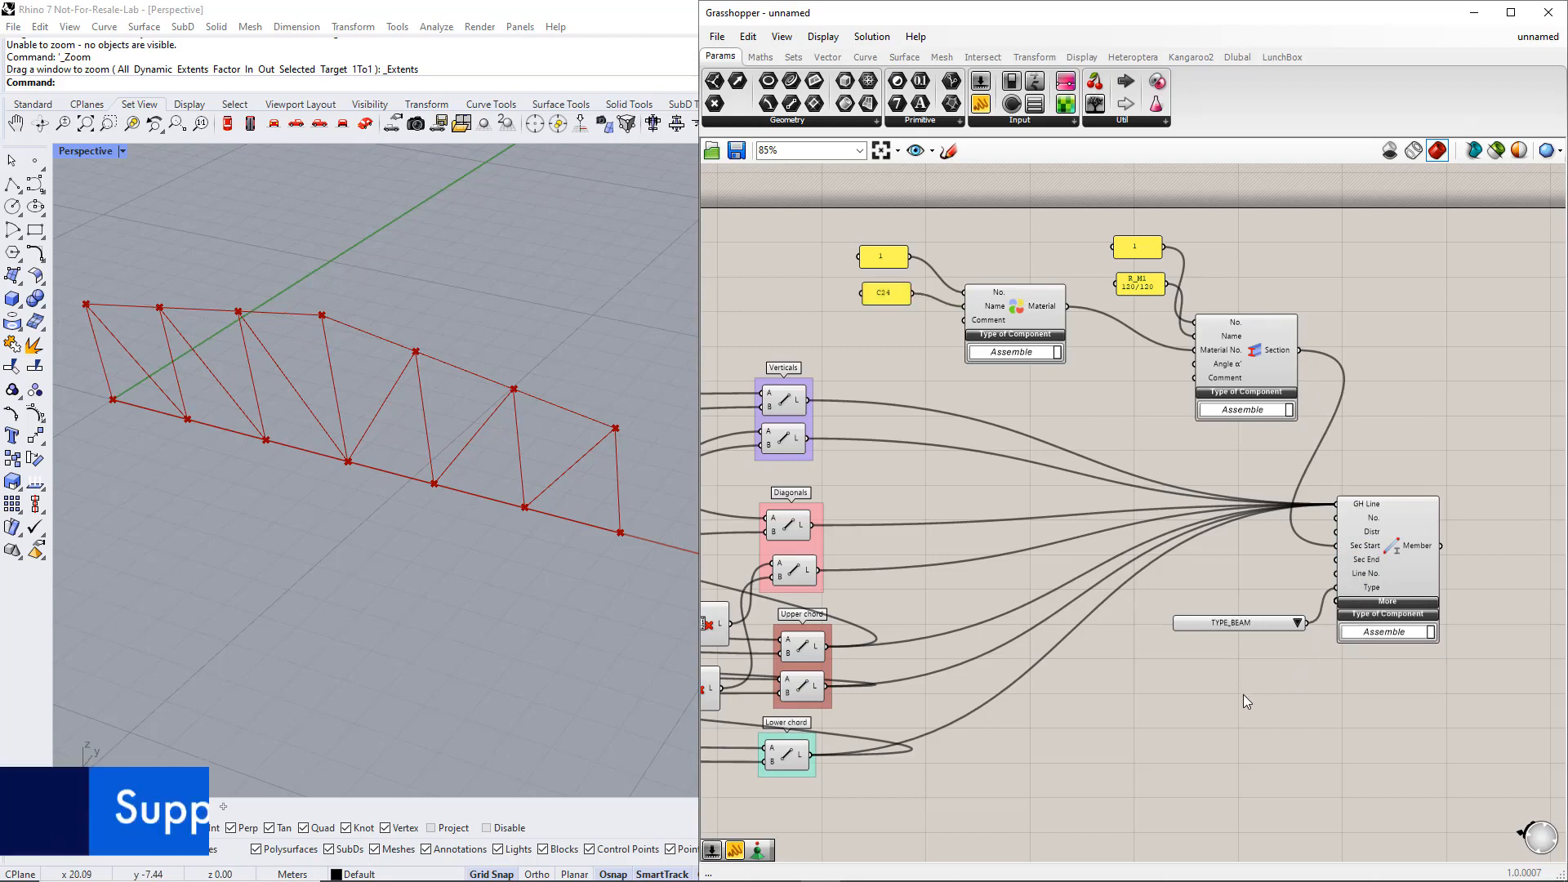
# Place a Dlubal Nodal Support component below the point components and connect the upper Construct Point to its GH Node input.
pyautogui.scroll(-3, 1244, 695)
pyautogui.moveTo(982, 791); pyautogui.dragTo(1232, 635, button='right')
pyautogui.click(1235, 58)
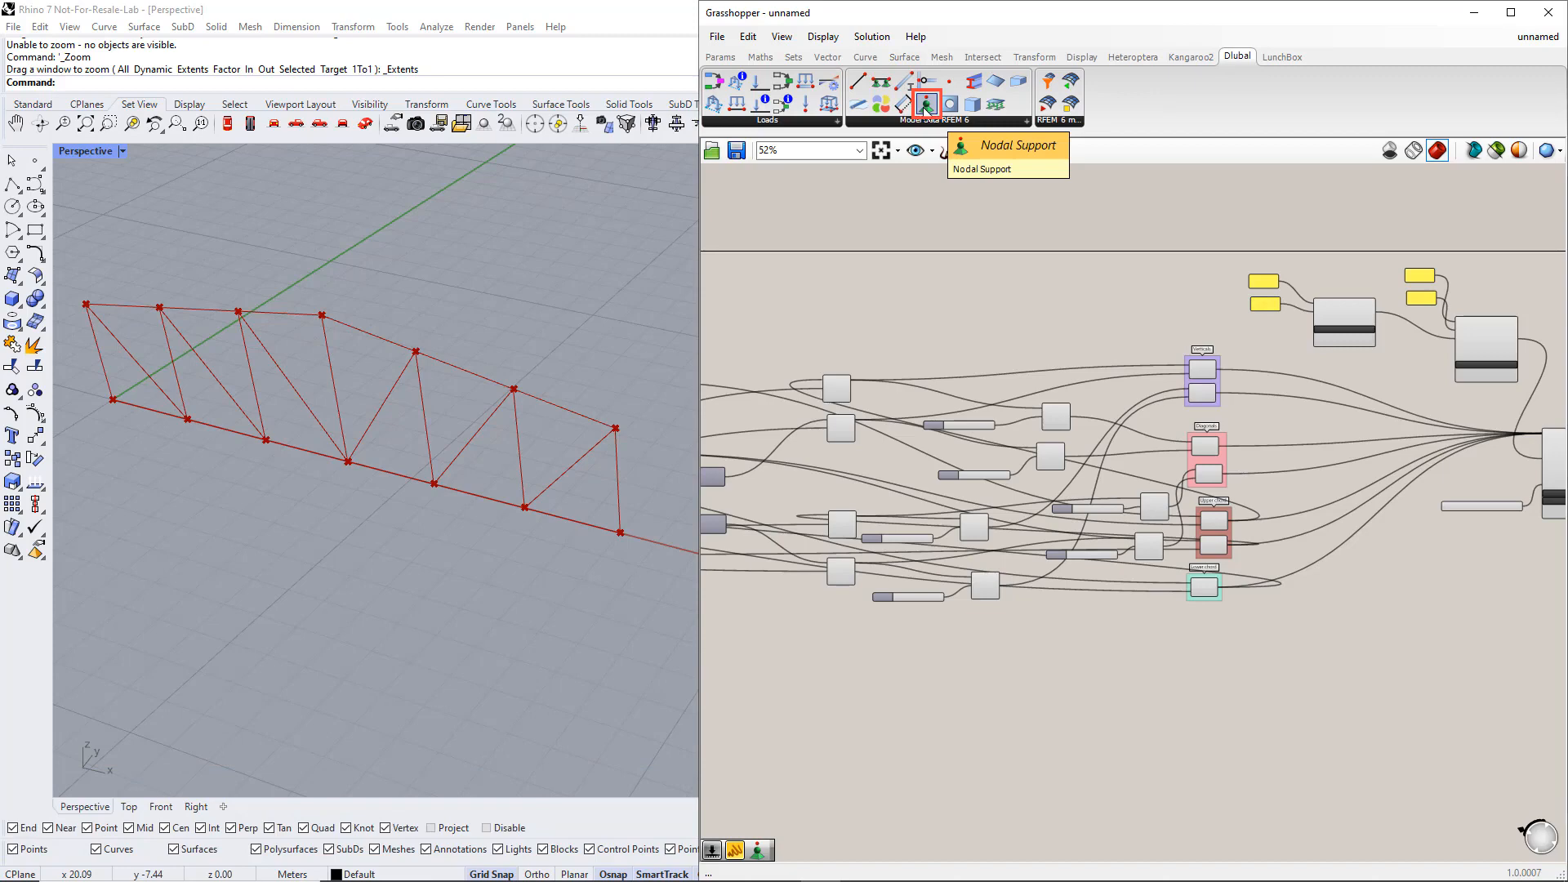
pyautogui.moveTo(925, 105); pyautogui.dragTo(838, 684)
pyautogui.moveTo(848, 747); pyautogui.dragTo(1221, 685, button='right')
pyautogui.moveTo(1199, 597); pyautogui.dragTo(947, 673)
pyautogui.moveTo(841, 685); pyautogui.dragTo(1076, 669, button='right')
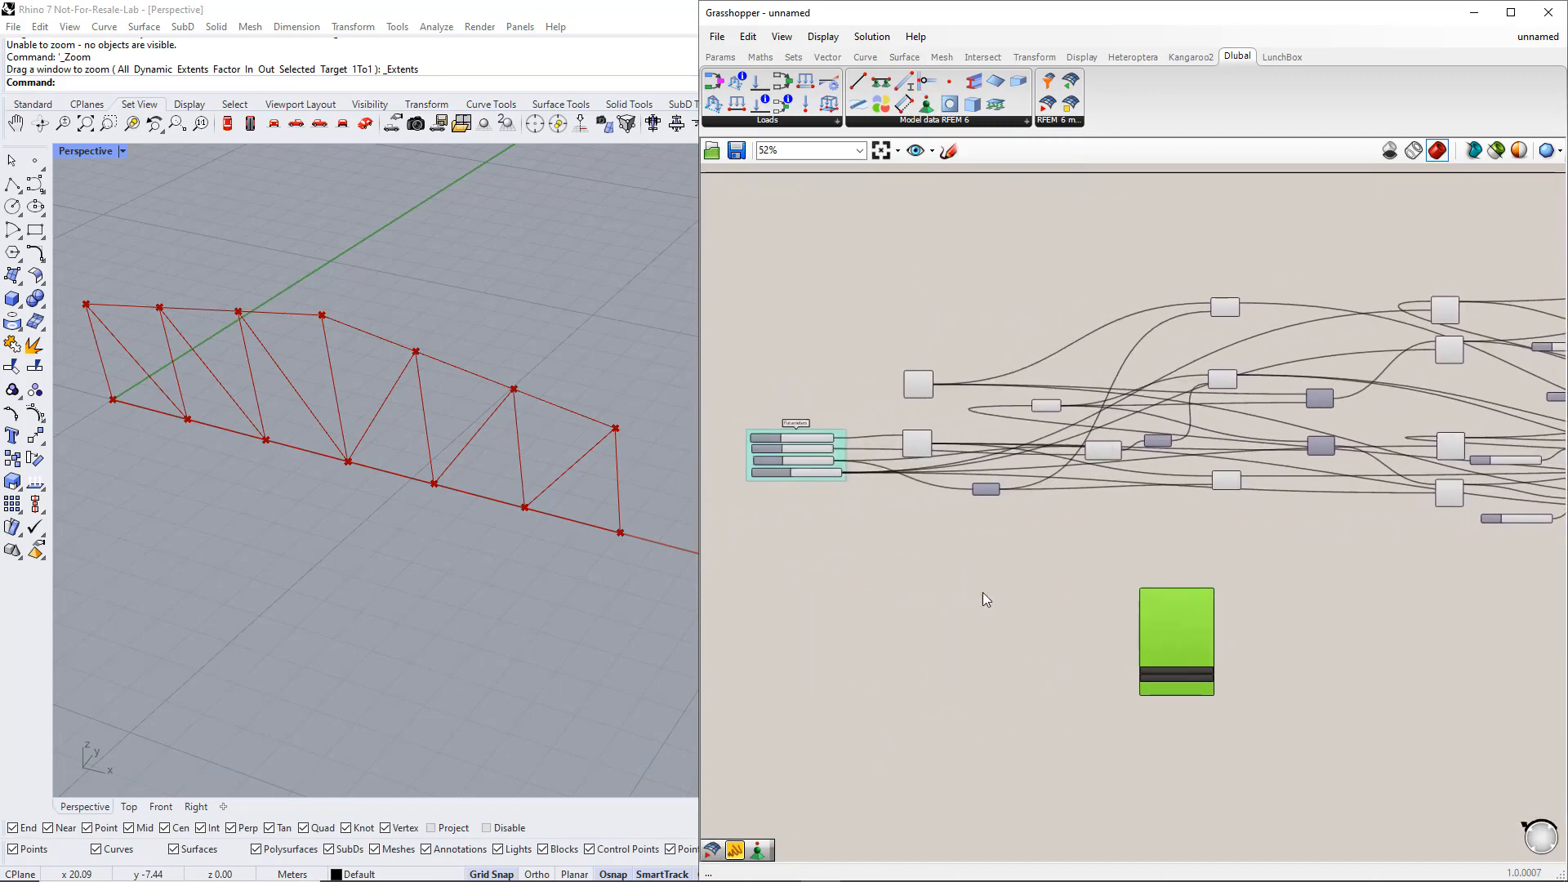
pyautogui.scroll(3, 983, 591)
pyautogui.moveTo(1279, 676); pyautogui.dragTo(1175, 587)
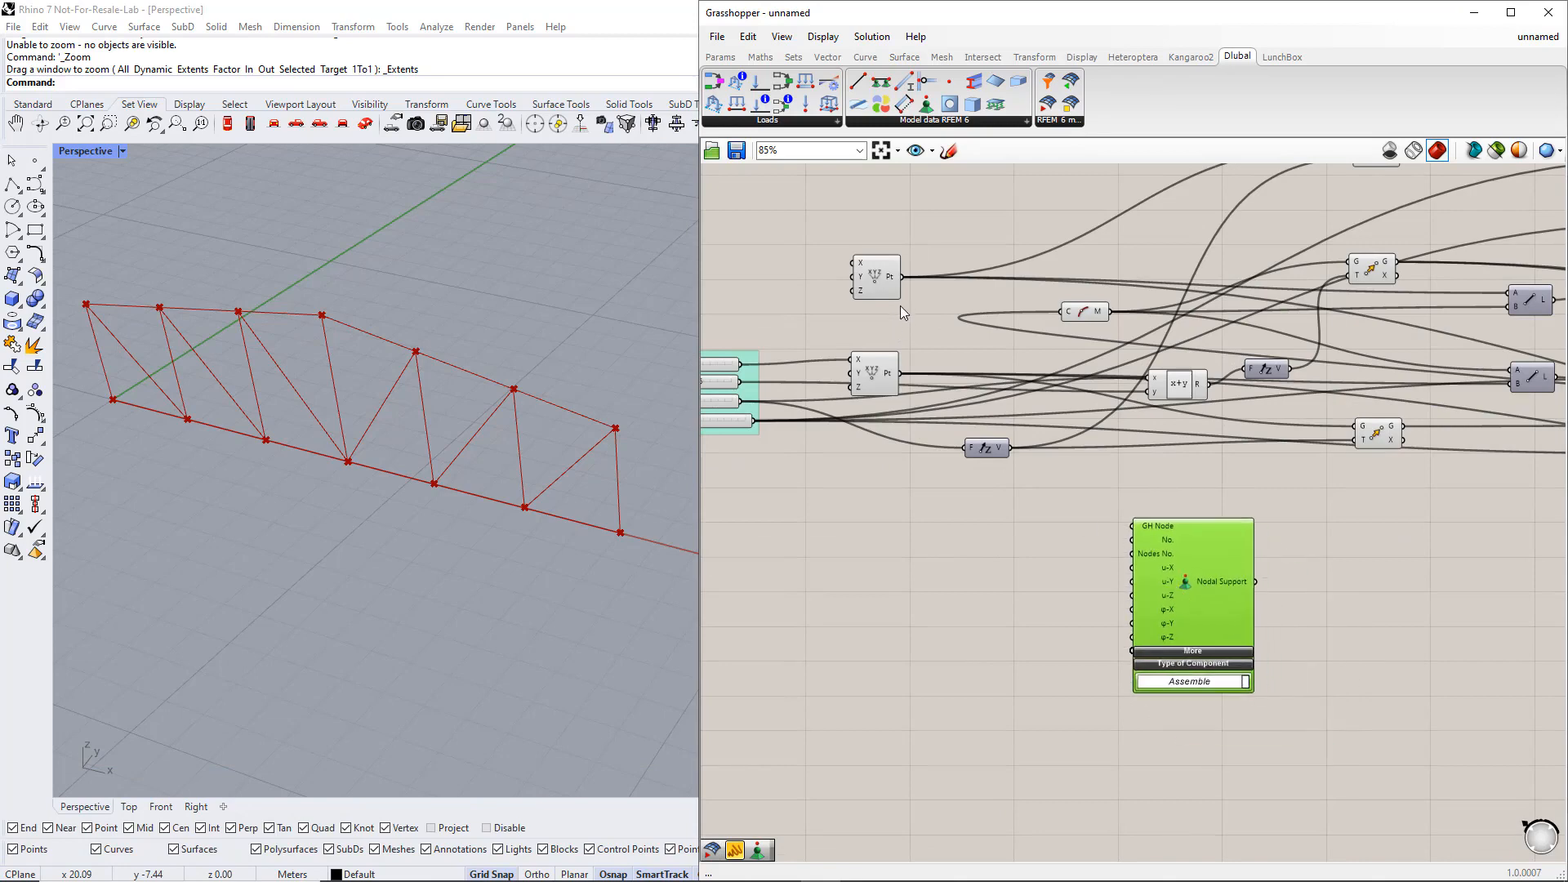
pyautogui.moveTo(901, 278); pyautogui.dragTo(1131, 531)
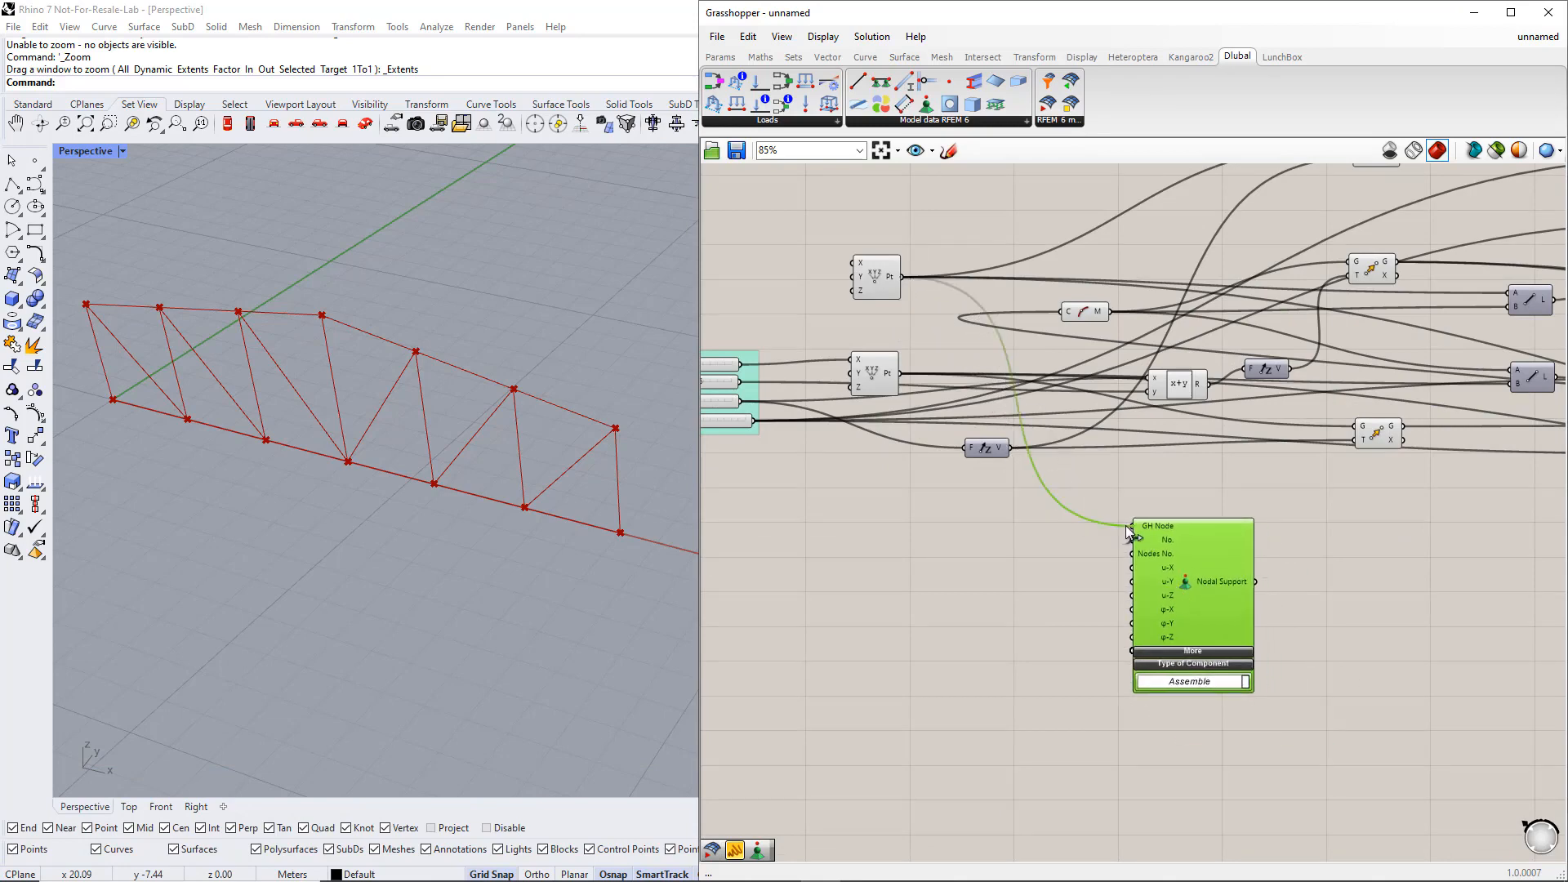
# Add a text panel beside the Nodal Support's spring inputs and shrink it to a compact size.
pyautogui.click(720, 57)
pyautogui.moveTo(980, 102); pyautogui.dragTo(1017, 605)
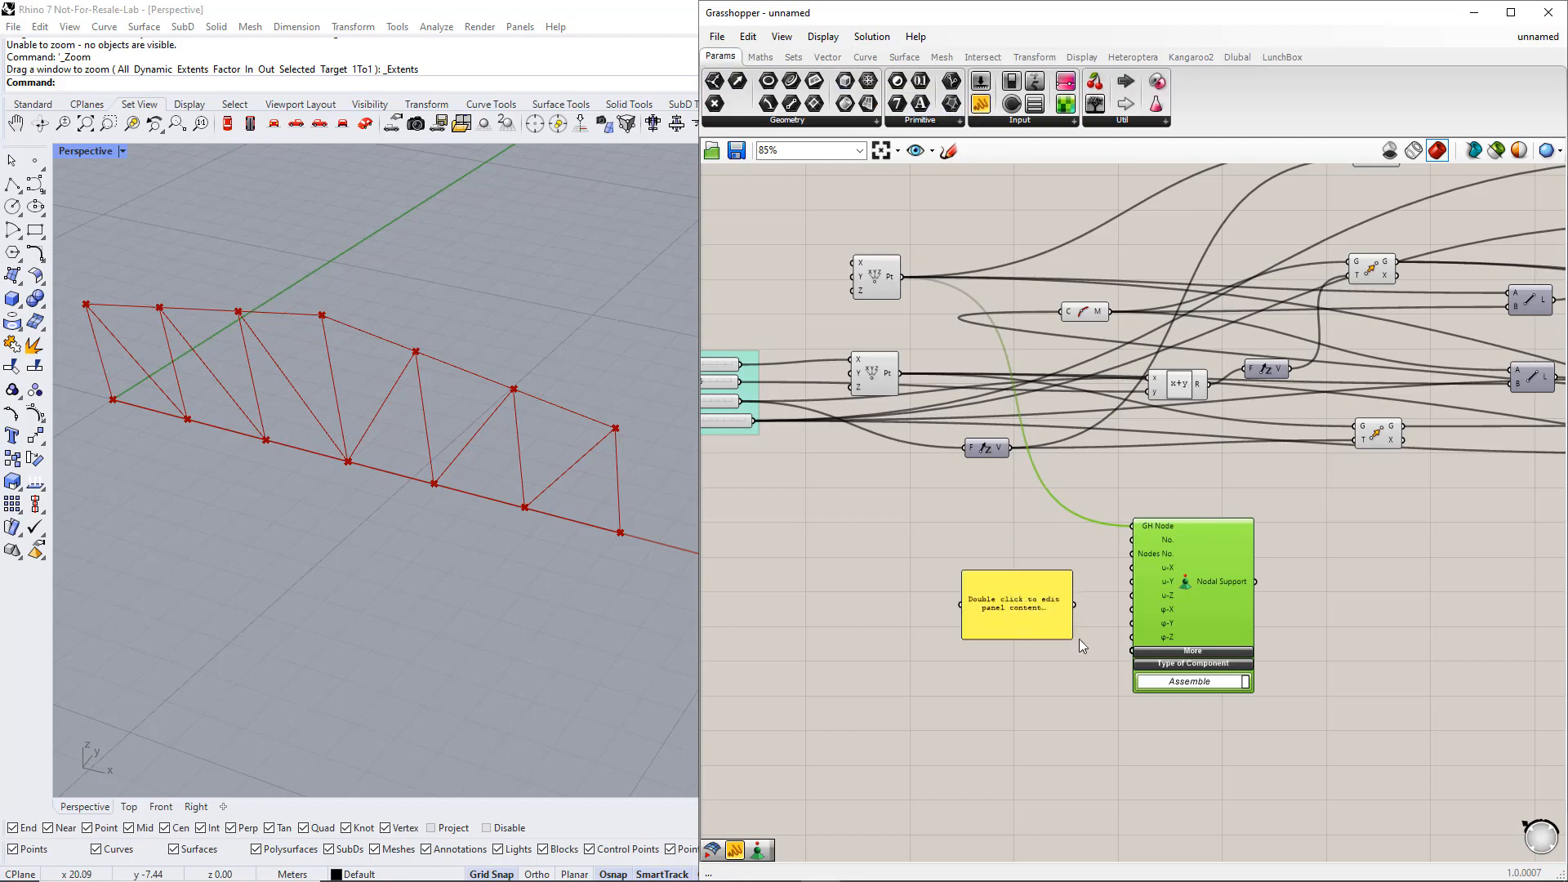
pyautogui.scroll(3, 1080, 638)
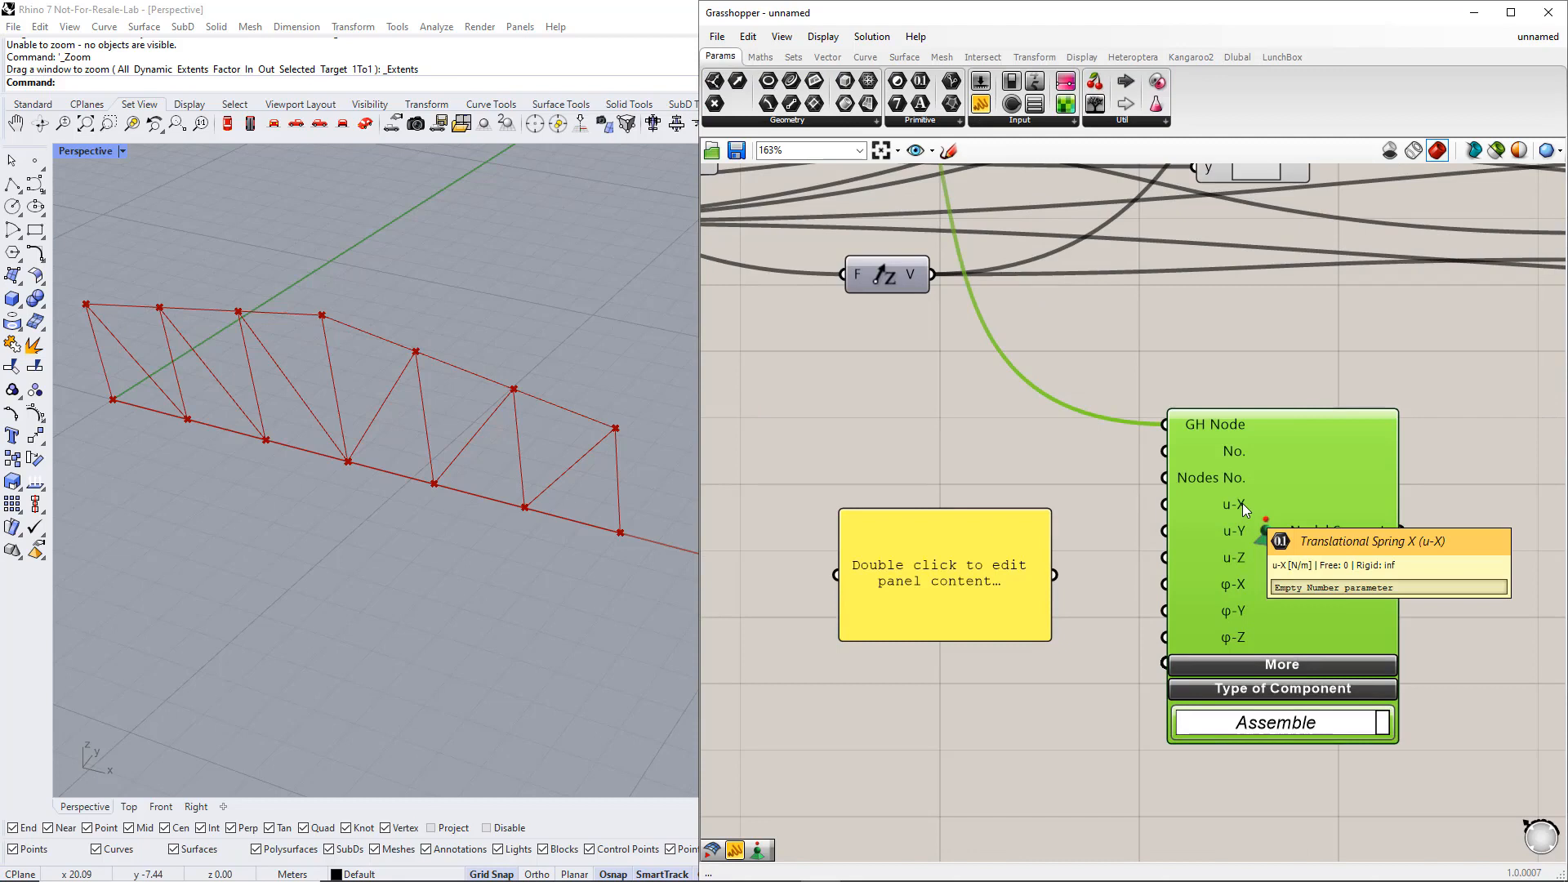
pyautogui.click(1057, 643)
pyautogui.moveTo(1047, 637); pyautogui.dragTo(1023, 569)
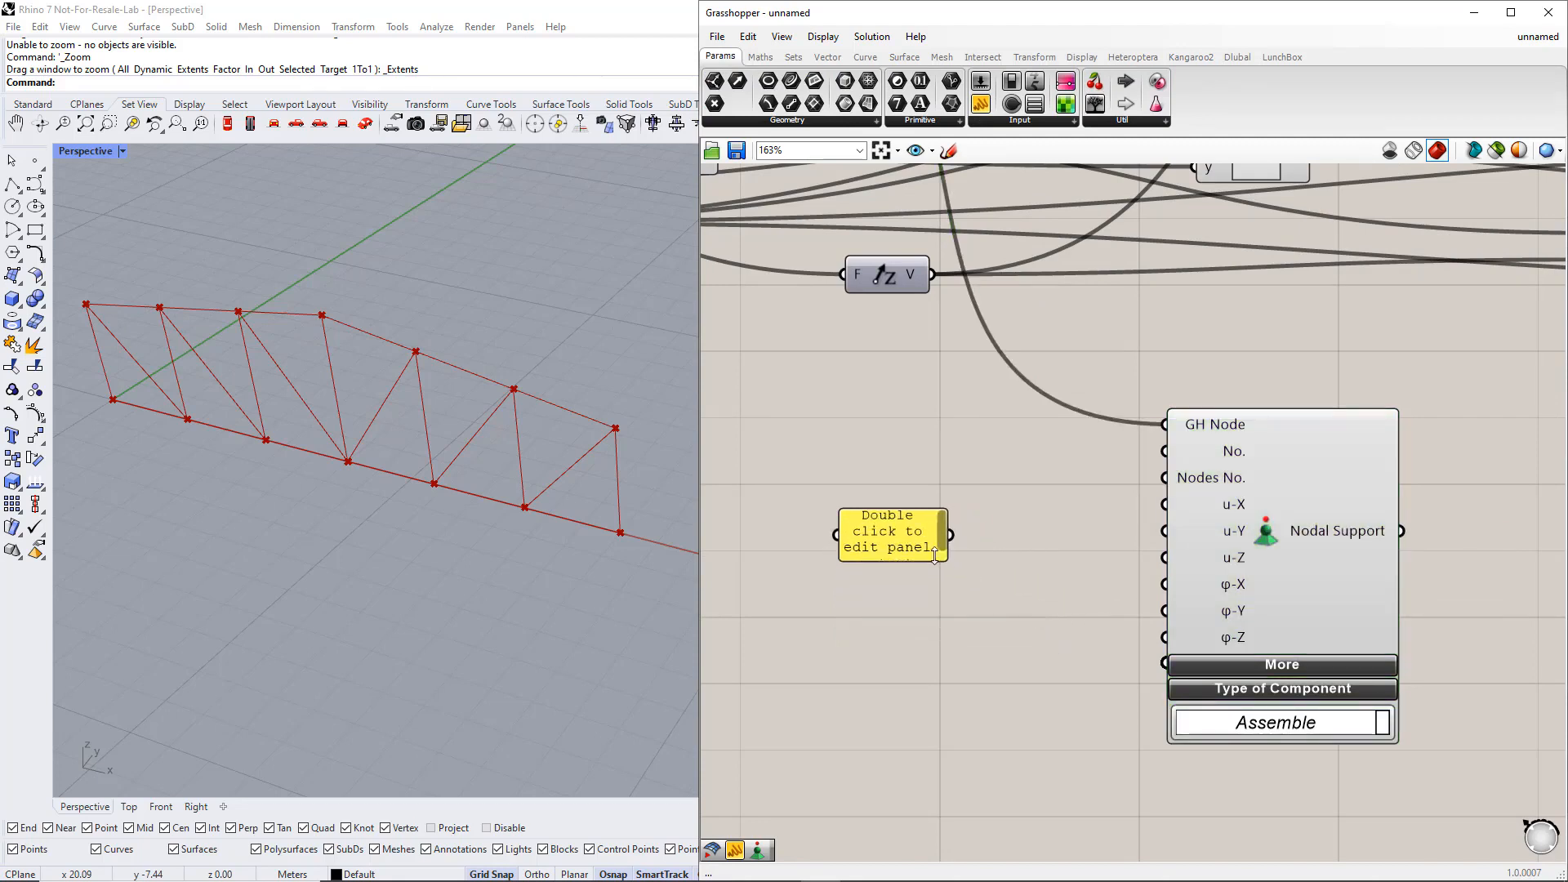
# Set the panel's content to INF and connect it to the Nodal Support's u-X, u-Y, u-Z and φ-Z inputs.
pyautogui.doubleClick(1023, 569)
pyautogui.write('INF')
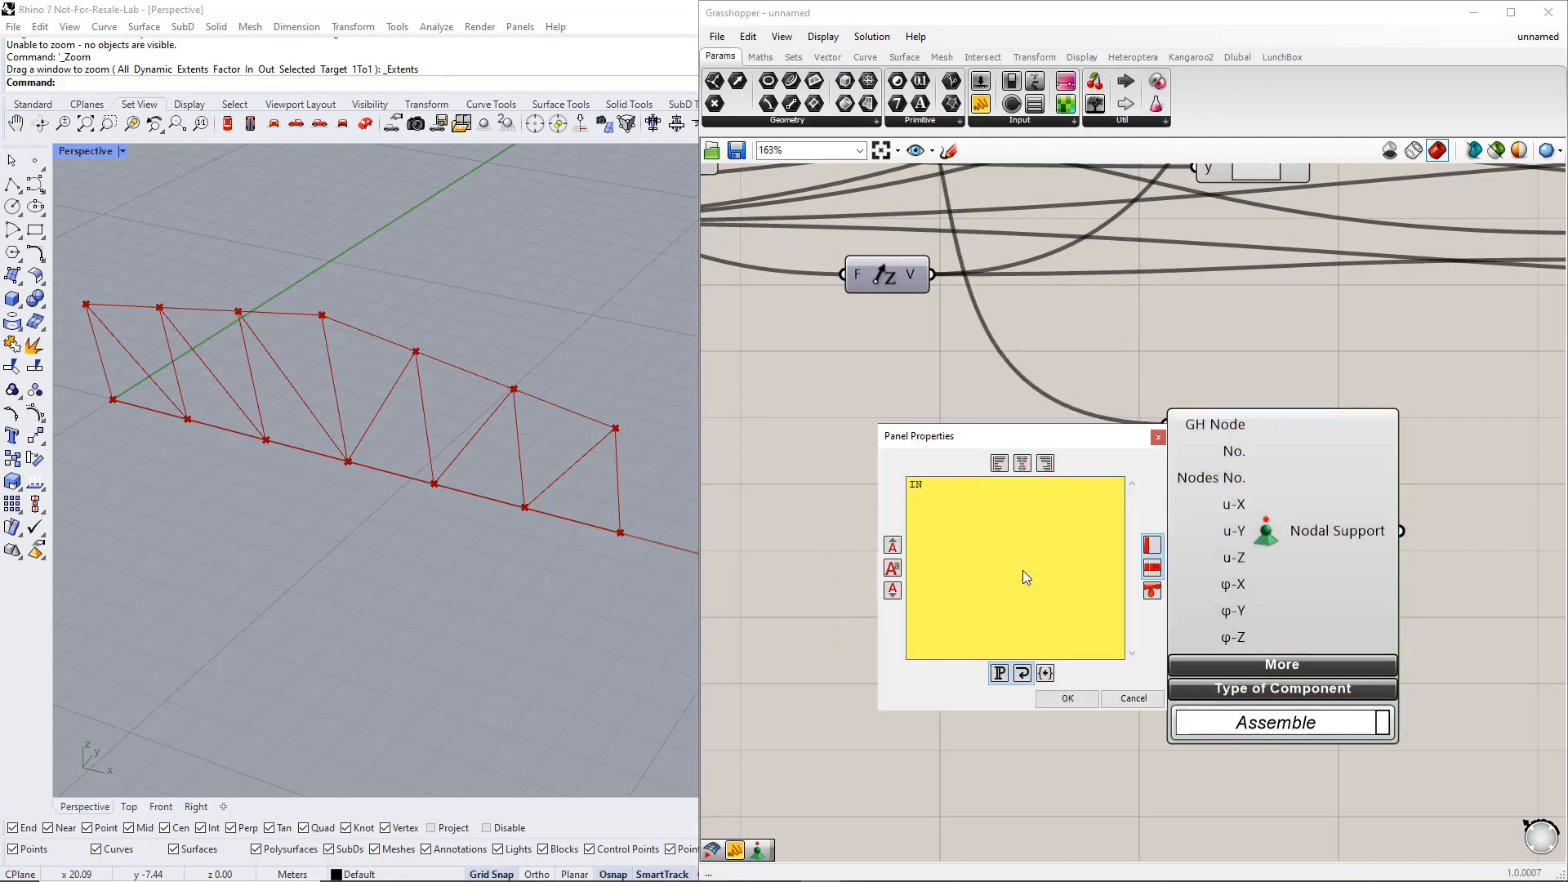
pyautogui.click(1067, 699)
pyautogui.moveTo(1061, 569); pyautogui.dragTo(1153, 536)
pyautogui.moveTo(1061, 571); pyautogui.dragTo(1152, 644)
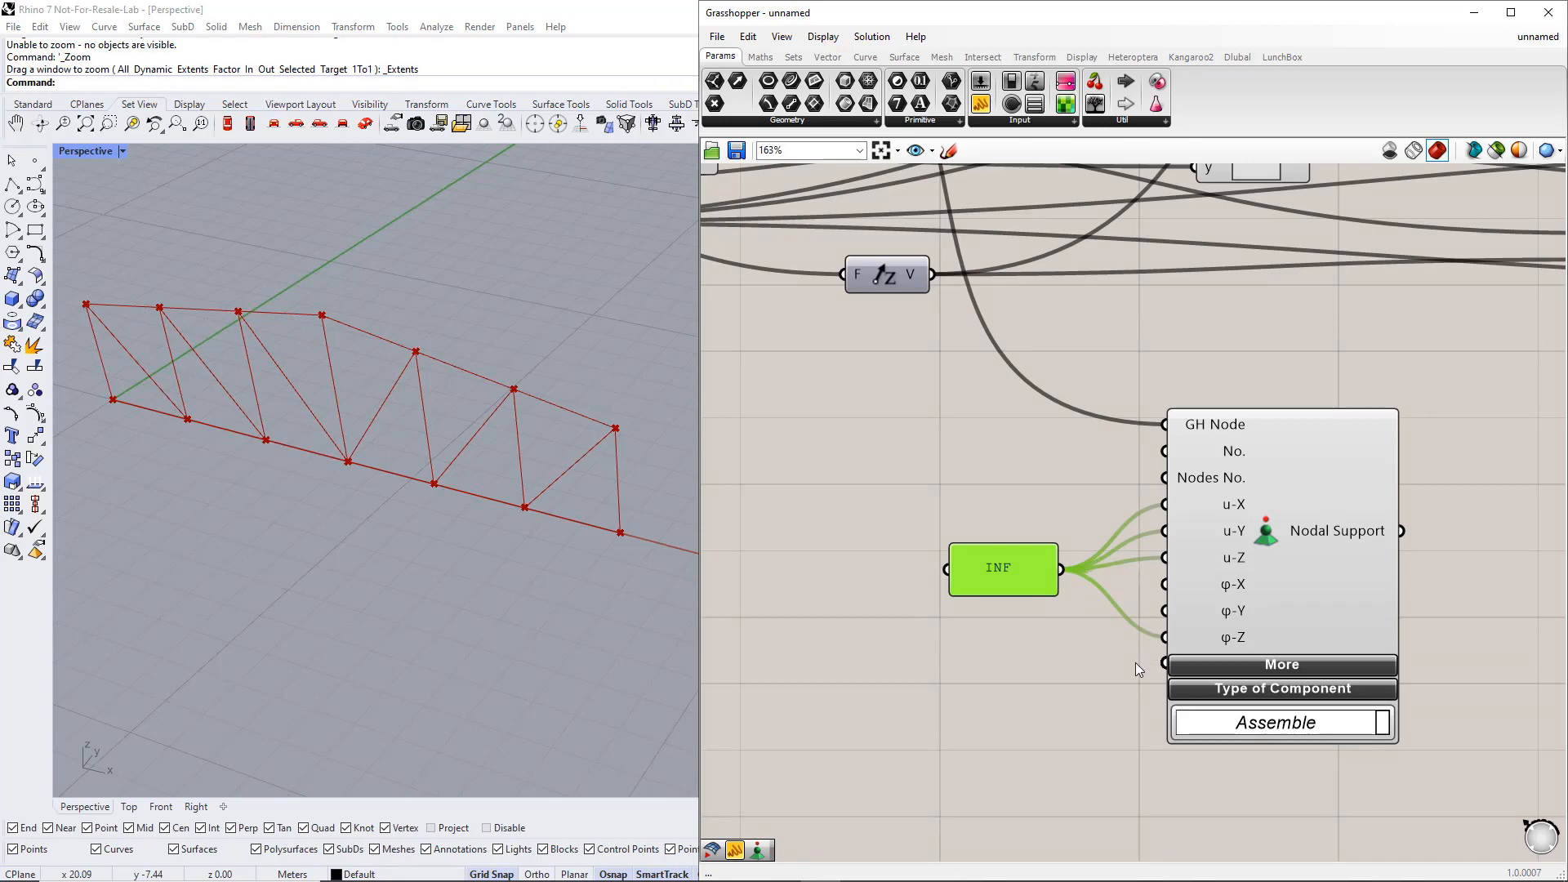
# Duplicate the Nodal Support with its INF panel below the original and disconnect the copy's u-X input.
pyautogui.scroll(-3, 1136, 663)
pyautogui.keyDown('shift'); pyautogui.click(1201, 532); pyautogui.keyUp('shift')
pyautogui.keyDown('alt'); pyautogui.moveTo(1216, 535); pyautogui.dragTo(1230, 764); pyautogui.keyUp('alt')
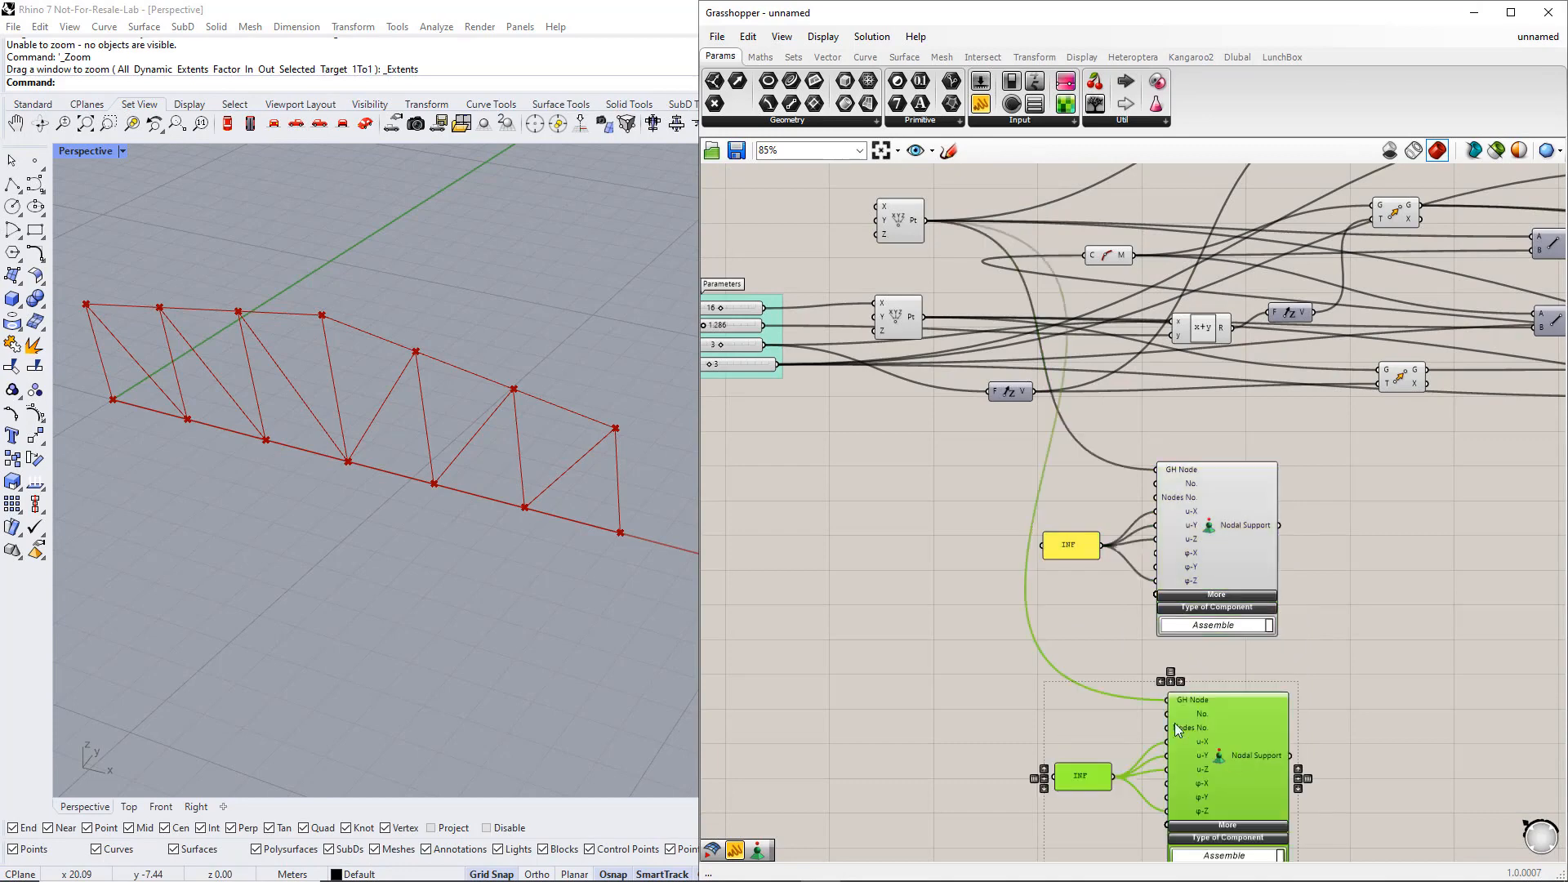
pyautogui.scroll(2, 1012, 674)
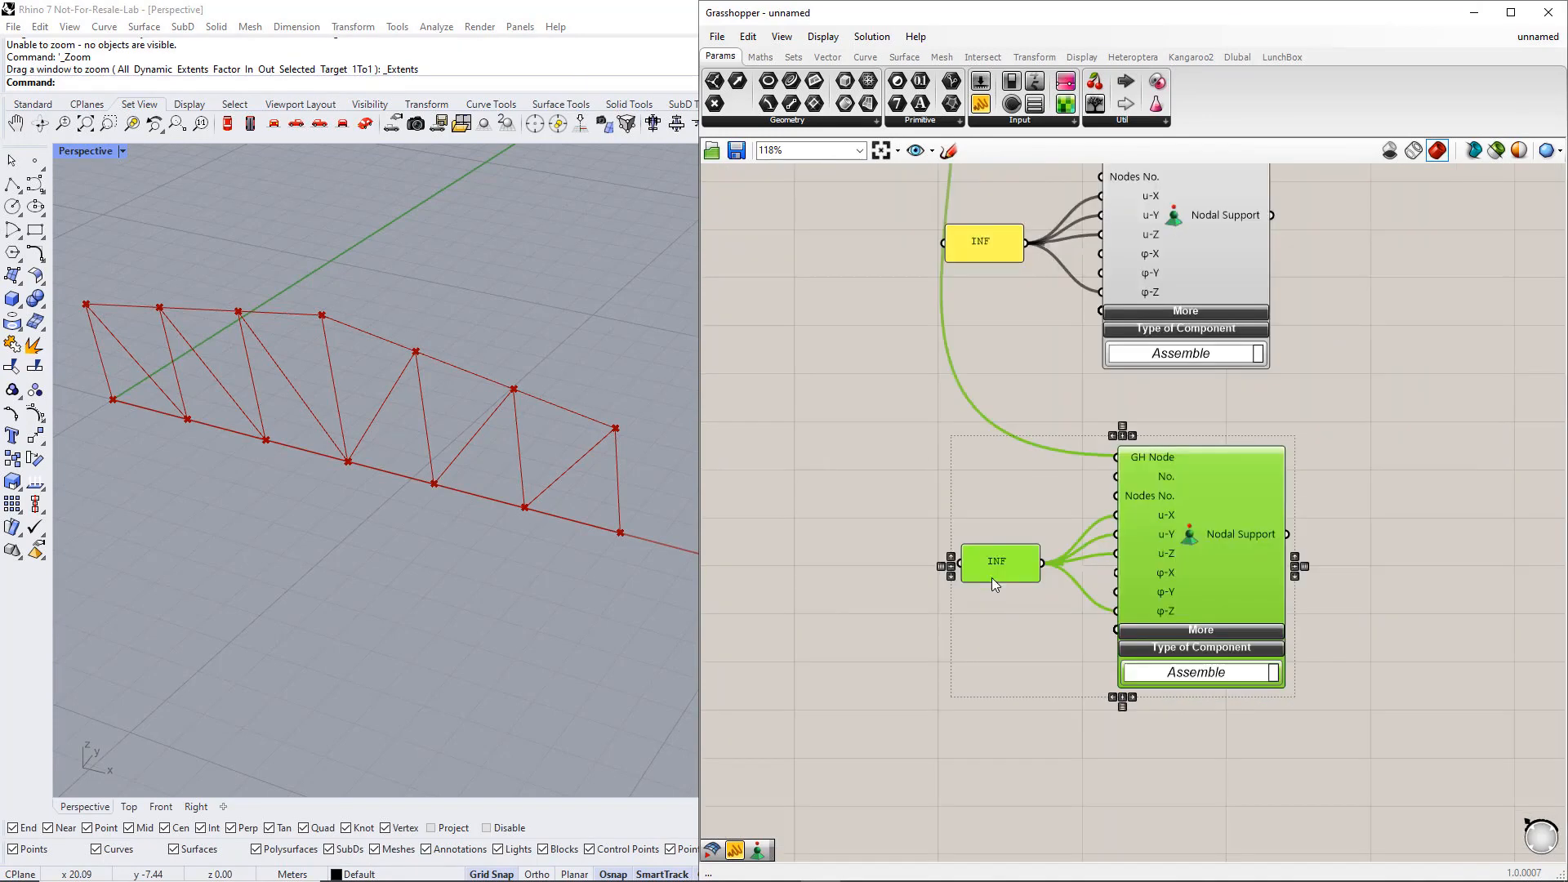
pyautogui.keyDown('ctrl'); pyautogui.moveTo(1044, 564); pyautogui.dragTo(1116, 515); pyautogui.keyUp('ctrl')
pyautogui.click(1036, 634)
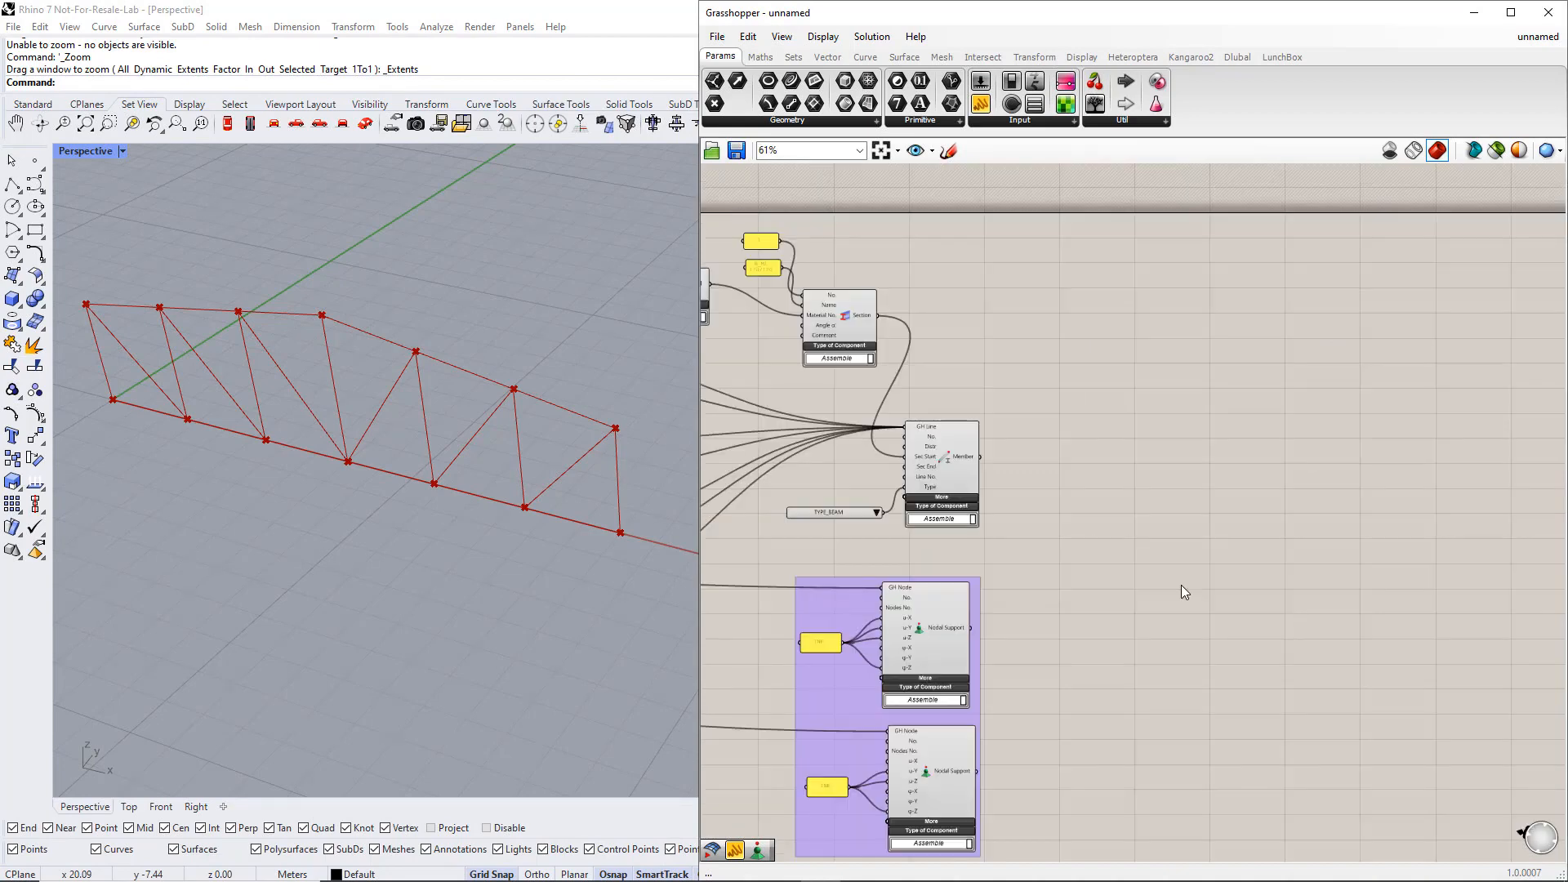
# Place an RFEM 6 Export Component beyond the Member and Nodal Support components.
pyautogui.click(1230, 59)
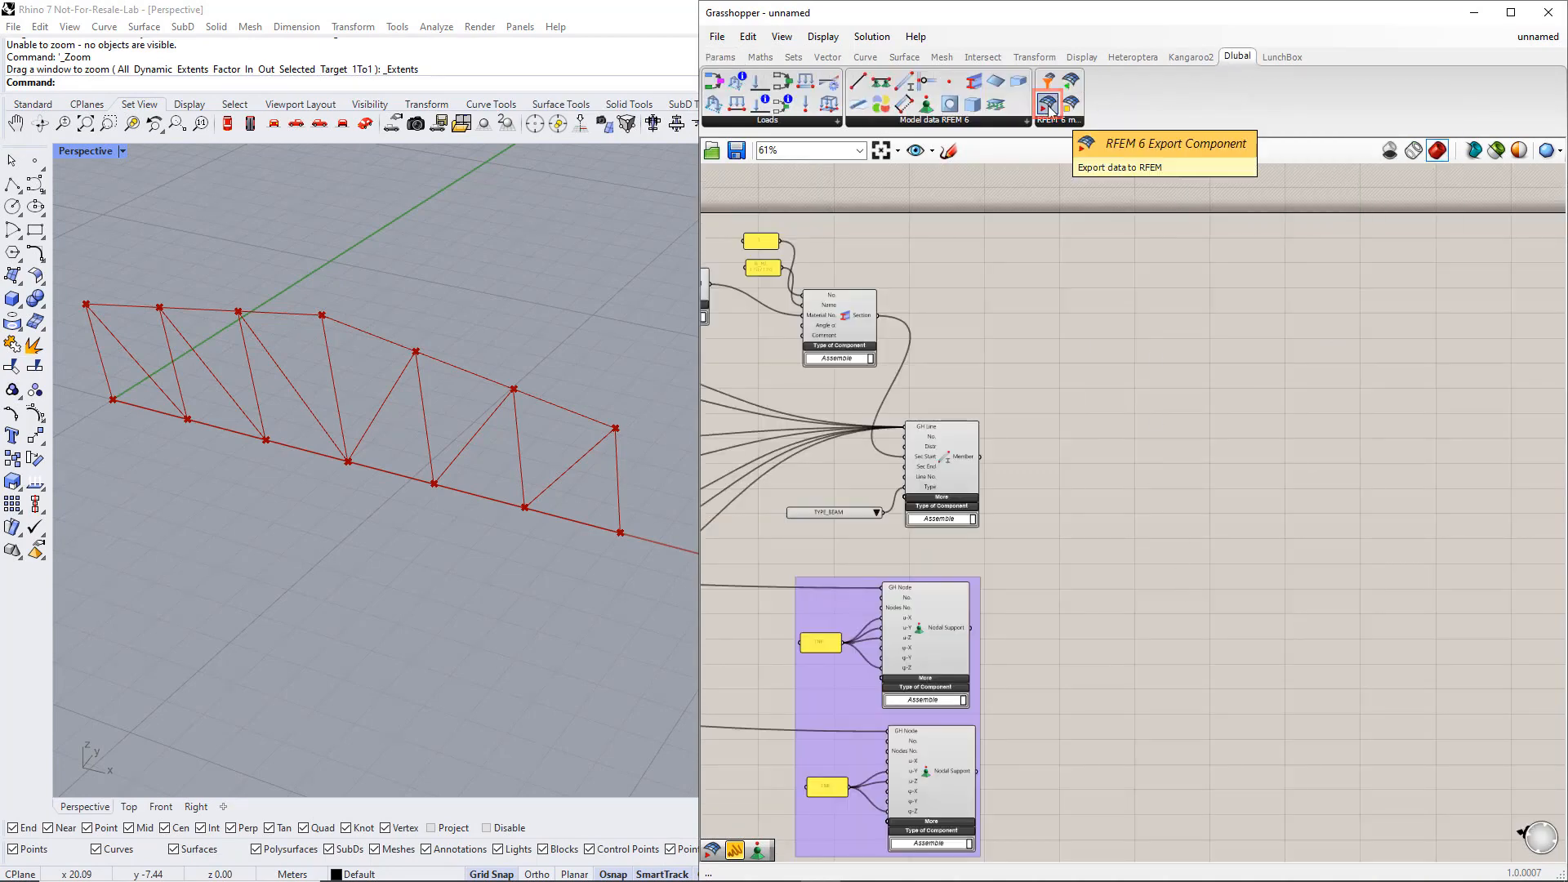
pyautogui.moveTo(1049, 106); pyautogui.dragTo(1184, 355)
pyautogui.moveTo(1242, 582); pyautogui.dragTo(1261, 649)
pyautogui.click(1247, 625)
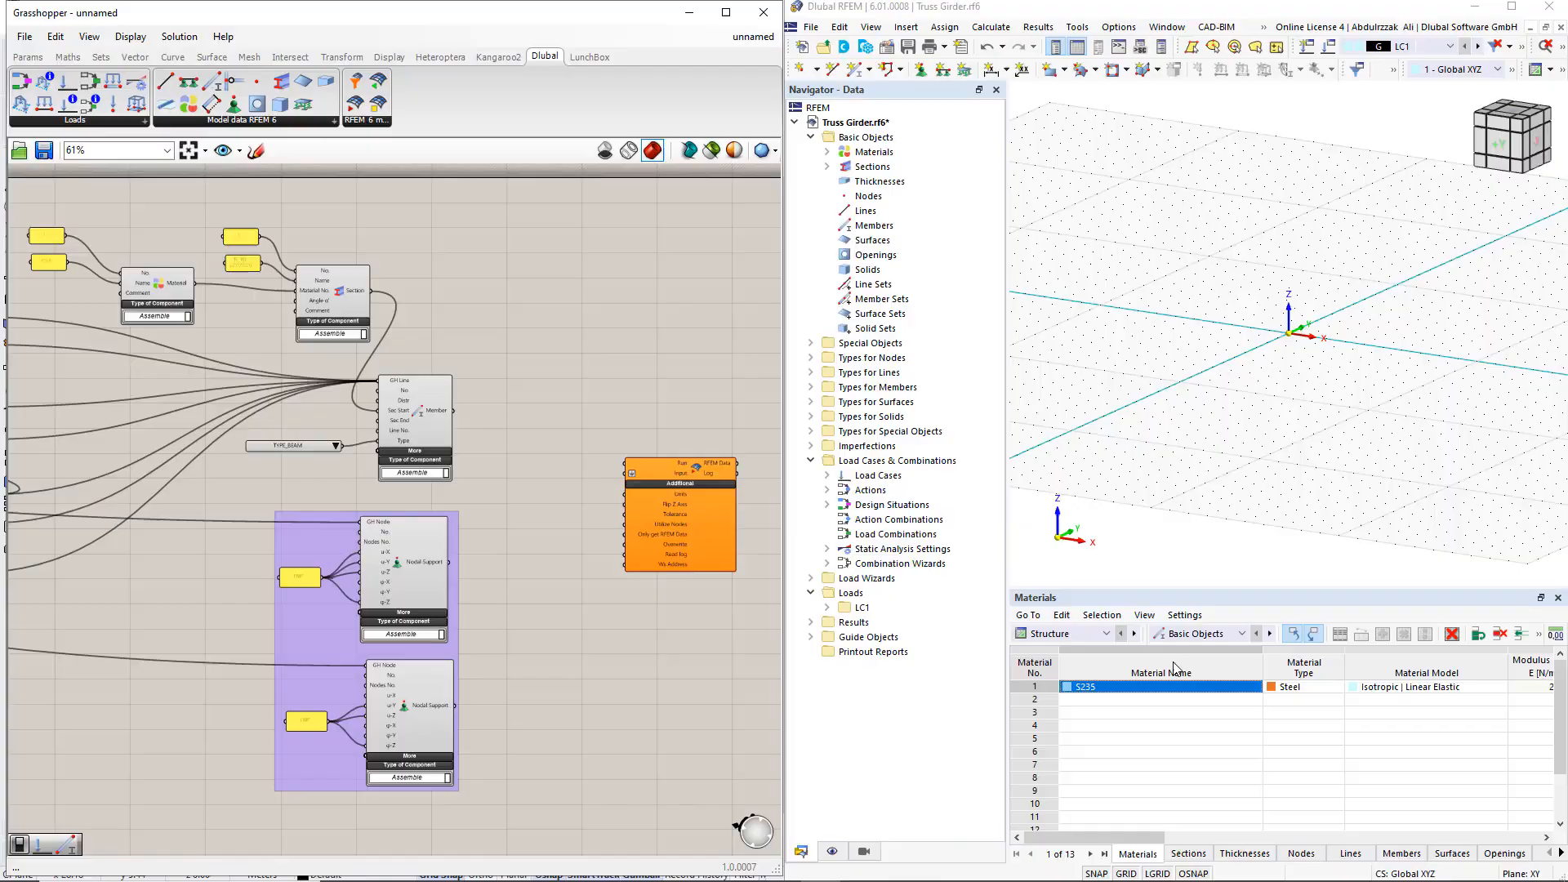
# Add a Button and connect it to the export component's Run input.
pyautogui.click(28, 57)
pyautogui.click(327, 120)
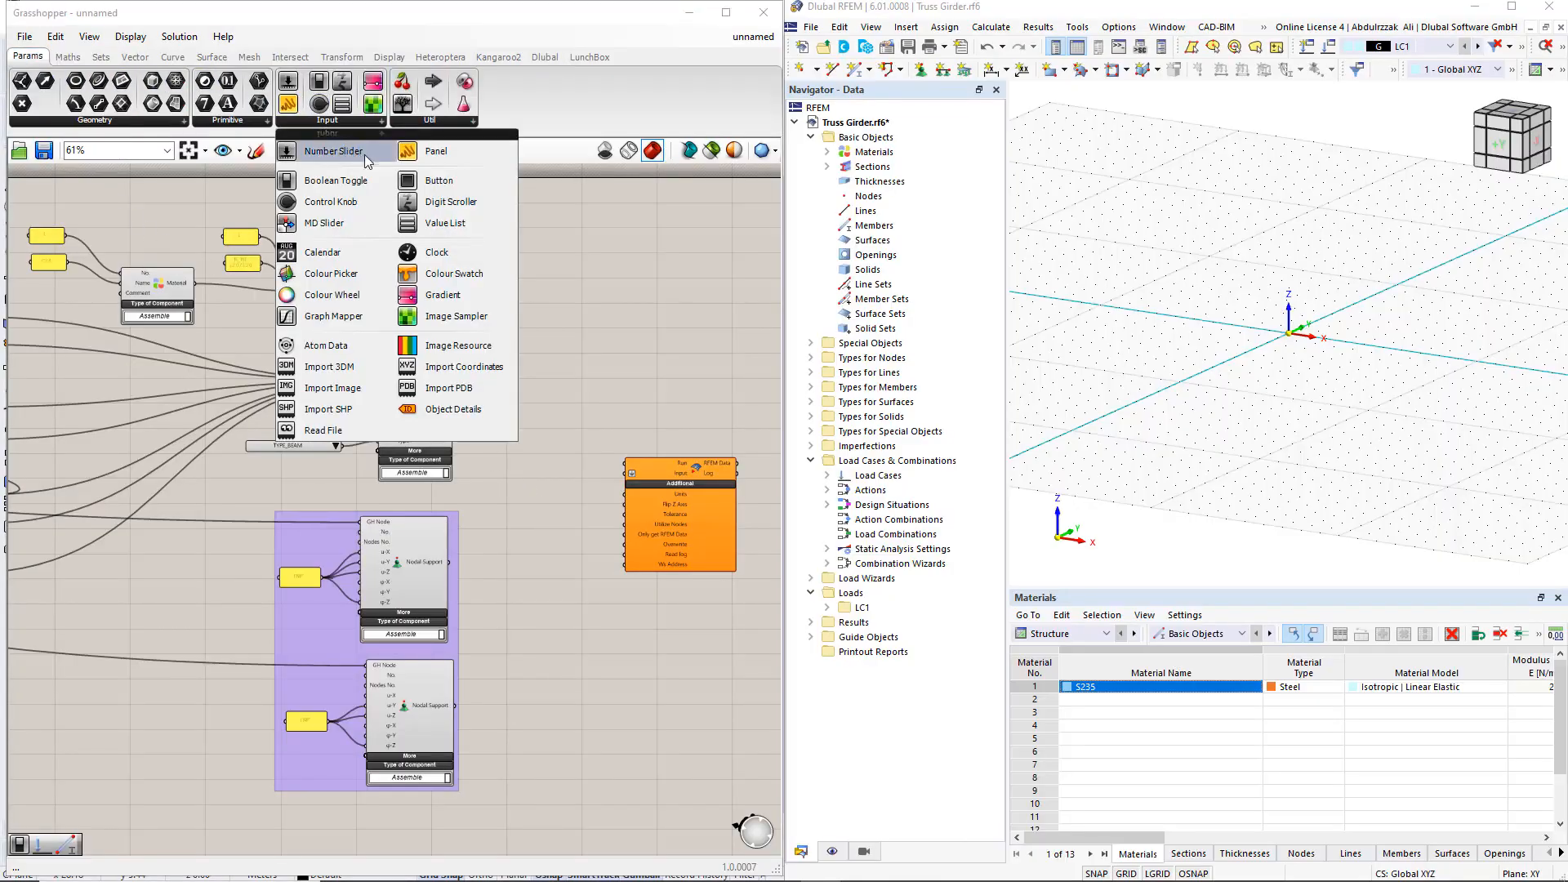
pyautogui.moveTo(424, 186); pyautogui.dragTo(625, 464)
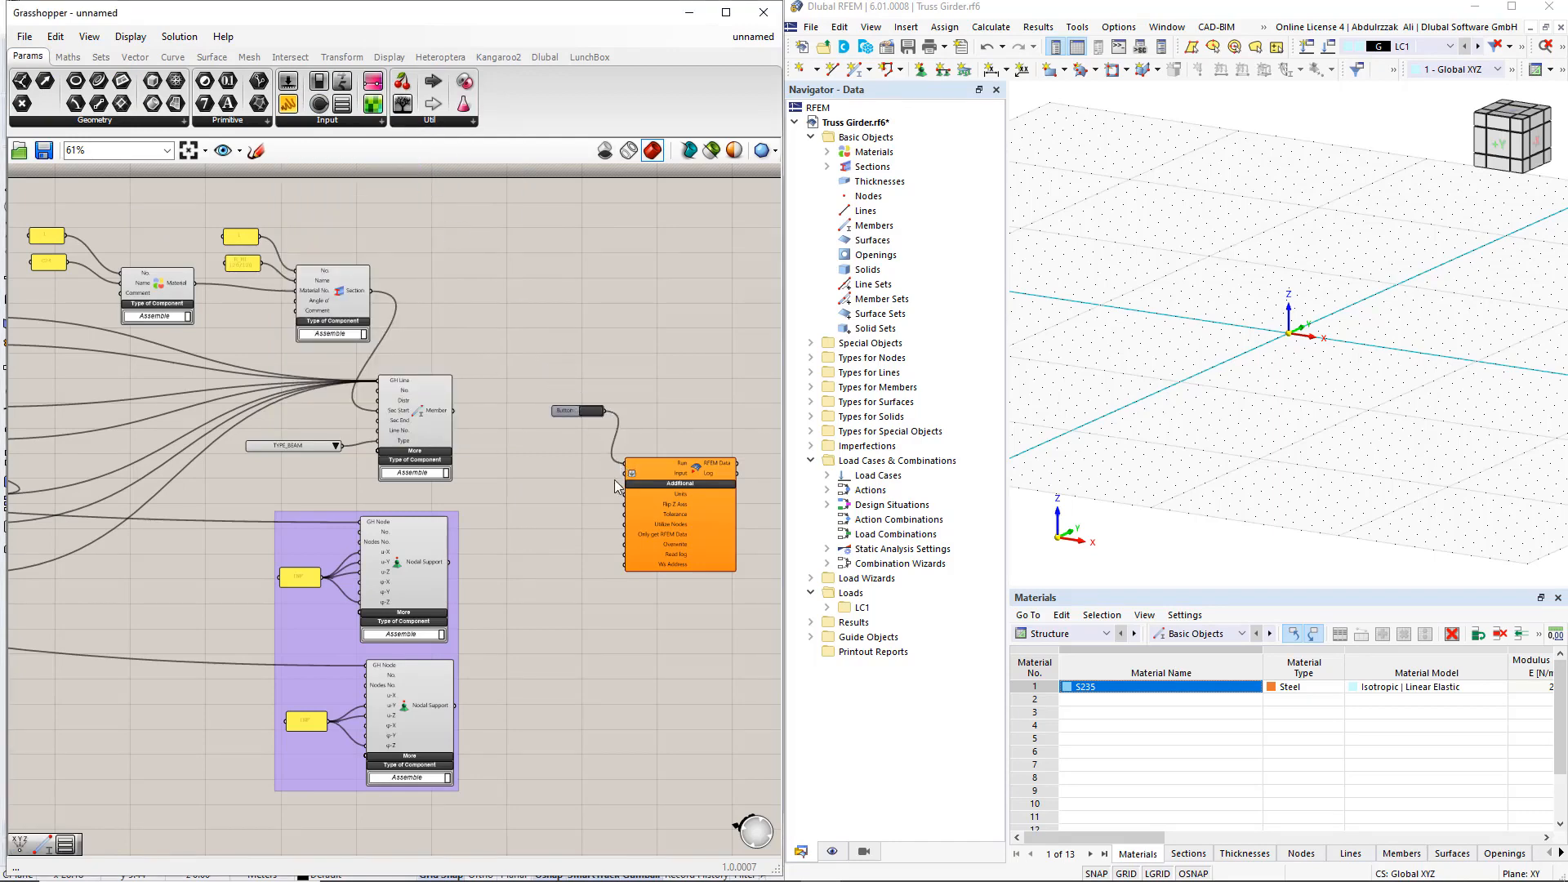
# Add a Value List, connect it to the export component's Units input, and set it to Meters.
pyautogui.doubleClick(556, 575)
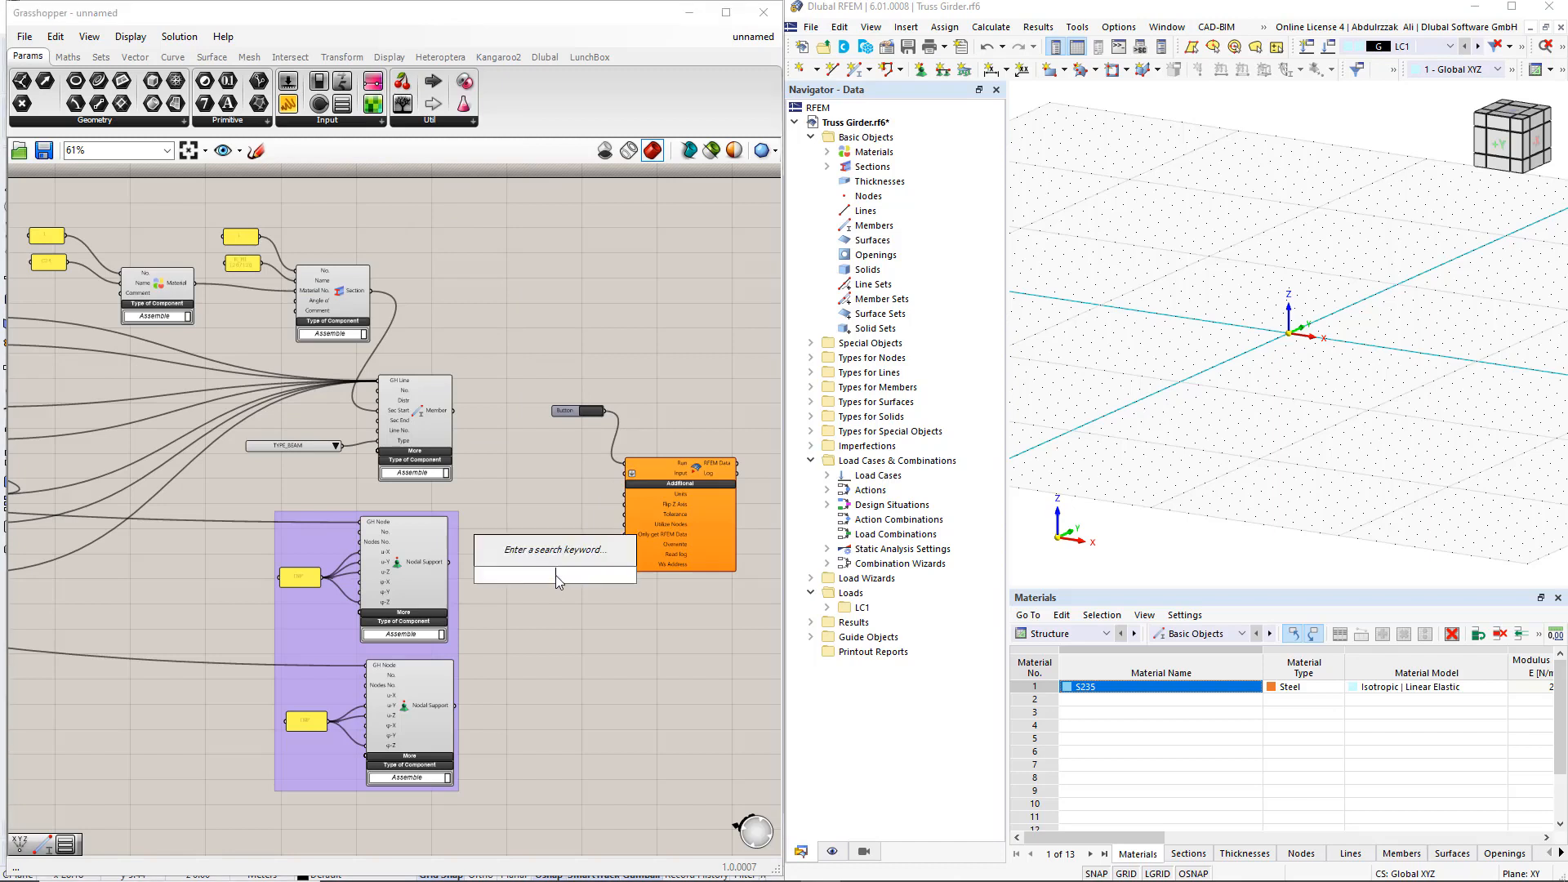
pyautogui.write('value')
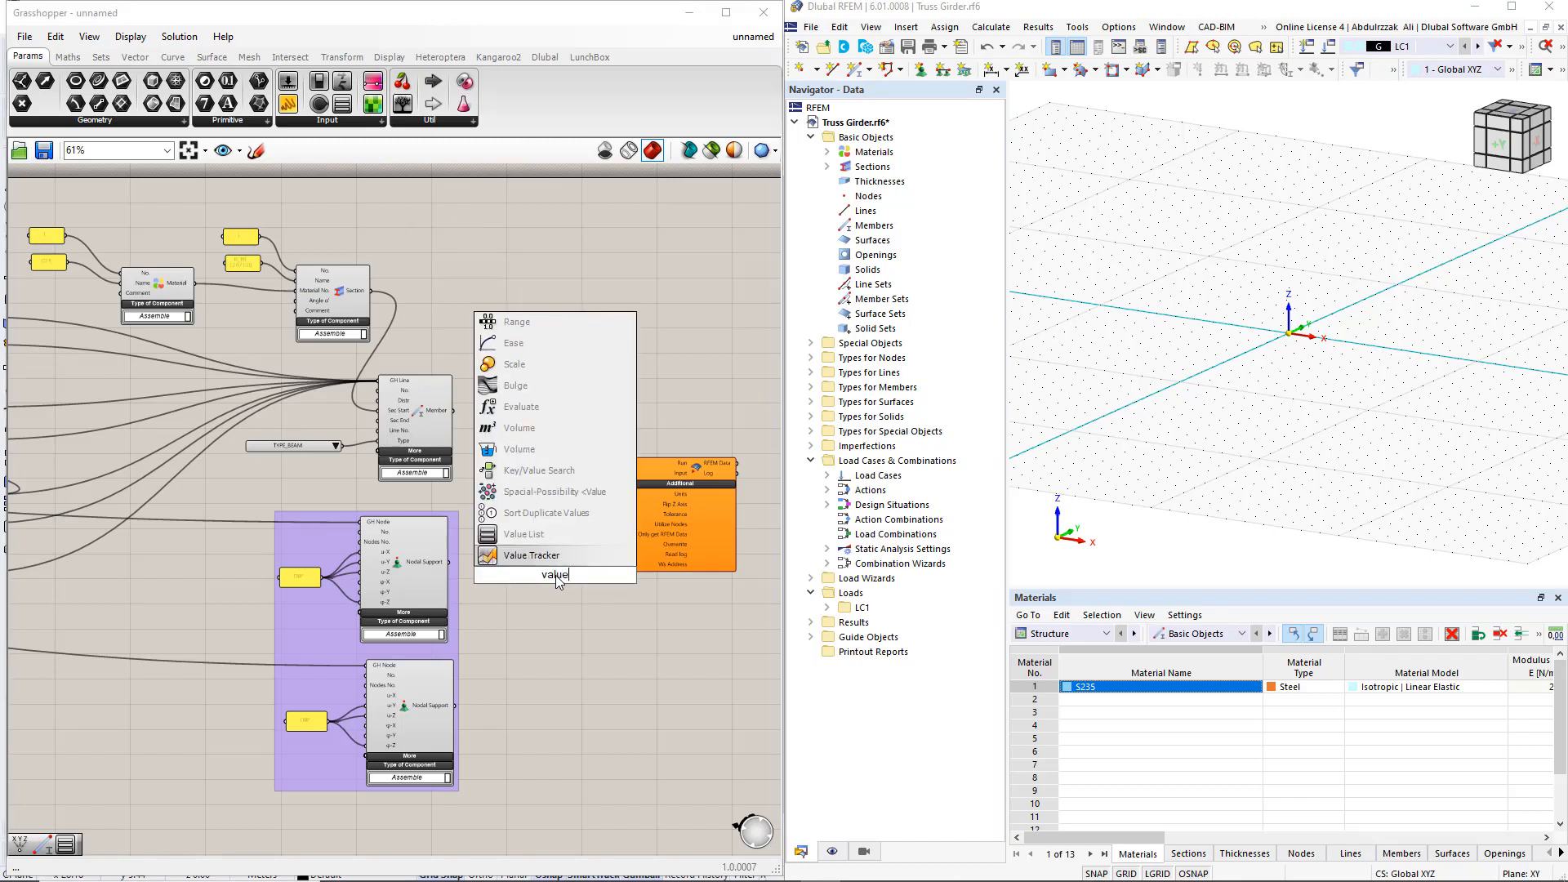
pyautogui.click(538, 536)
pyautogui.moveTo(575, 576); pyautogui.dragTo(625, 494)
pyautogui.click(597, 575)
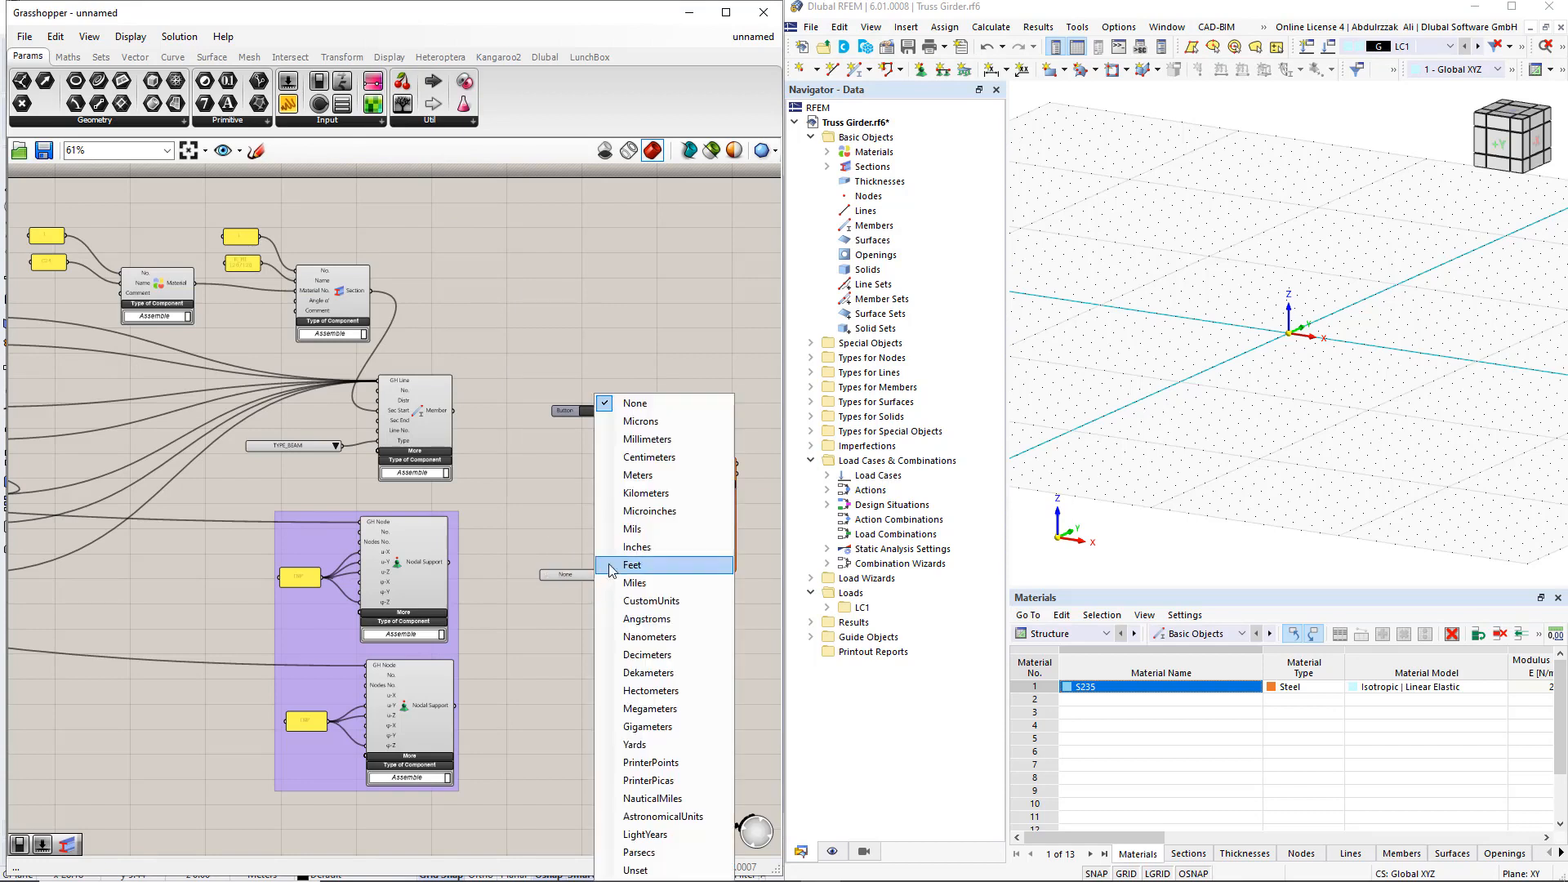
pyautogui.click(629, 472)
pyautogui.moveTo(570, 575); pyautogui.dragTo(560, 505)
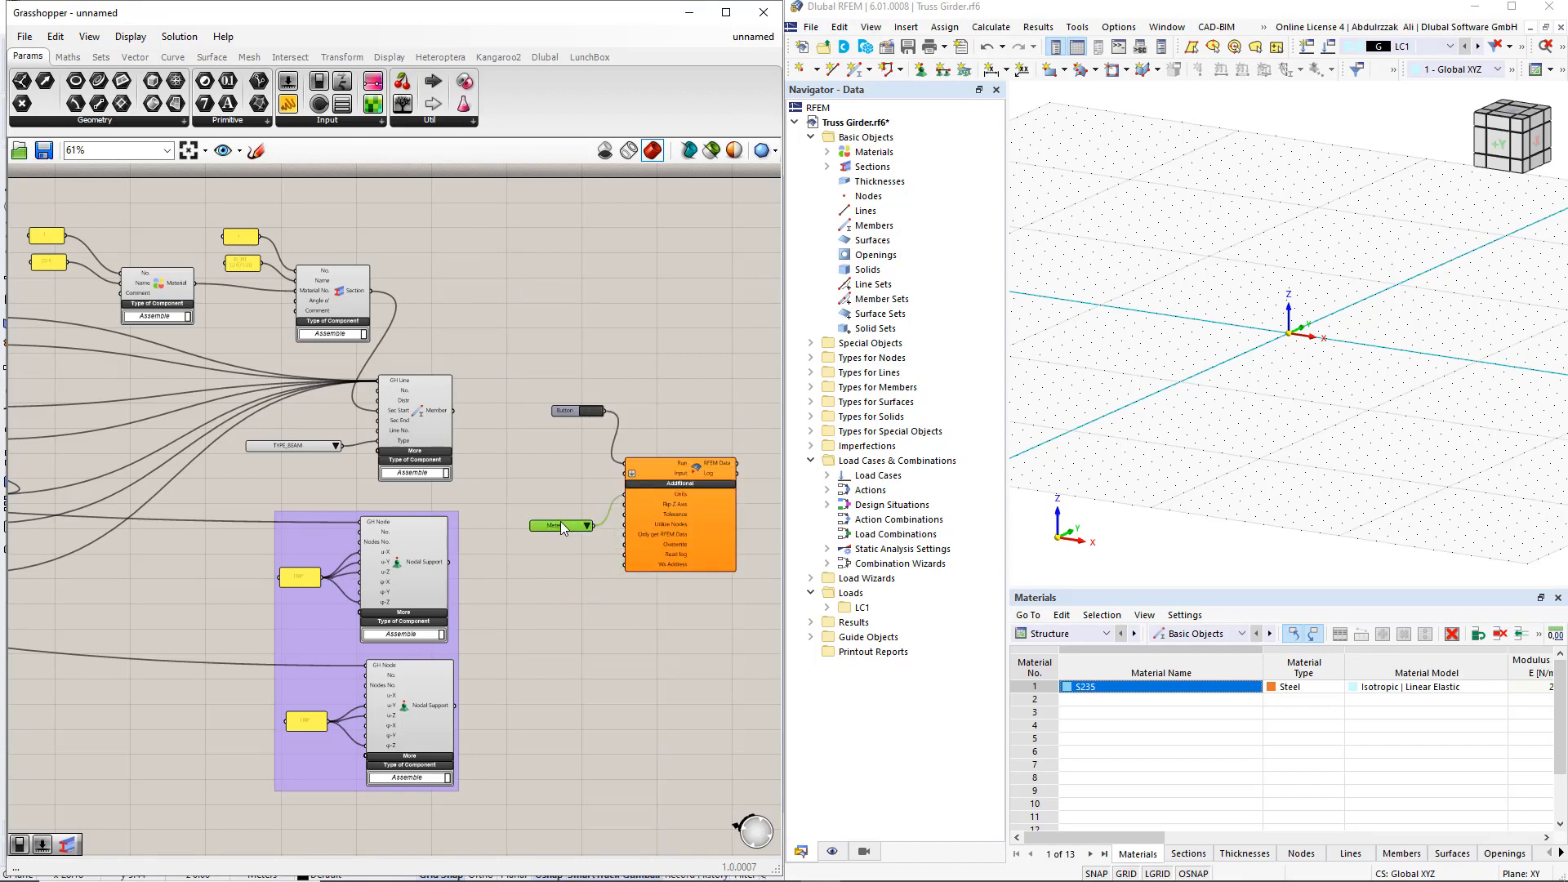
# Add a Boolean Toggle, connect it to the export component's Overwrite input, and set it to True.
pyautogui.click(549, 584)
pyautogui.doubleClick(547, 577)
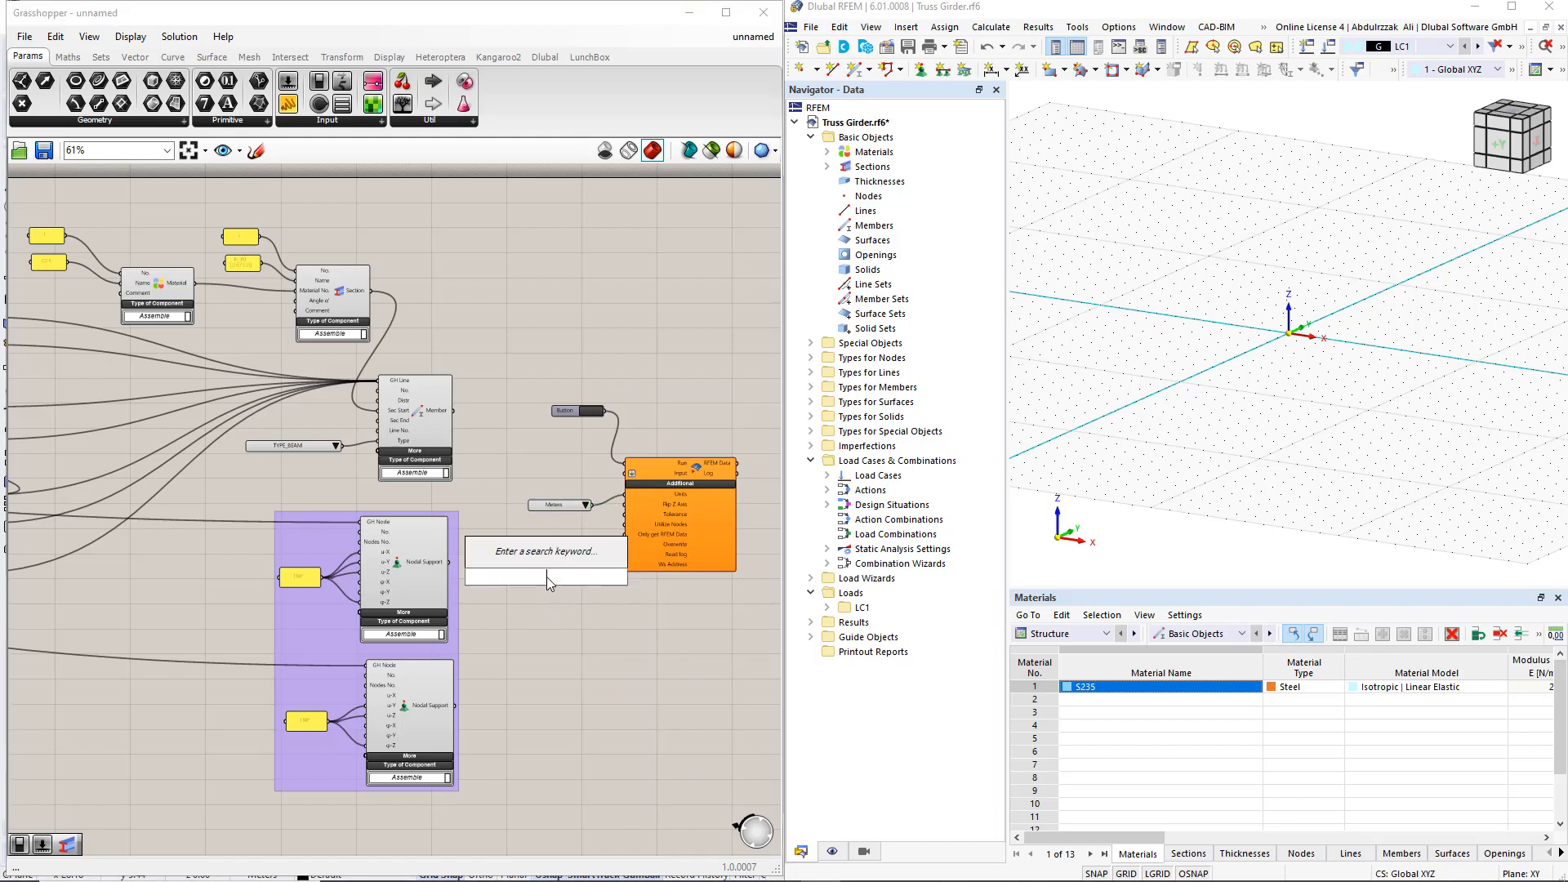
pyautogui.write('boo')
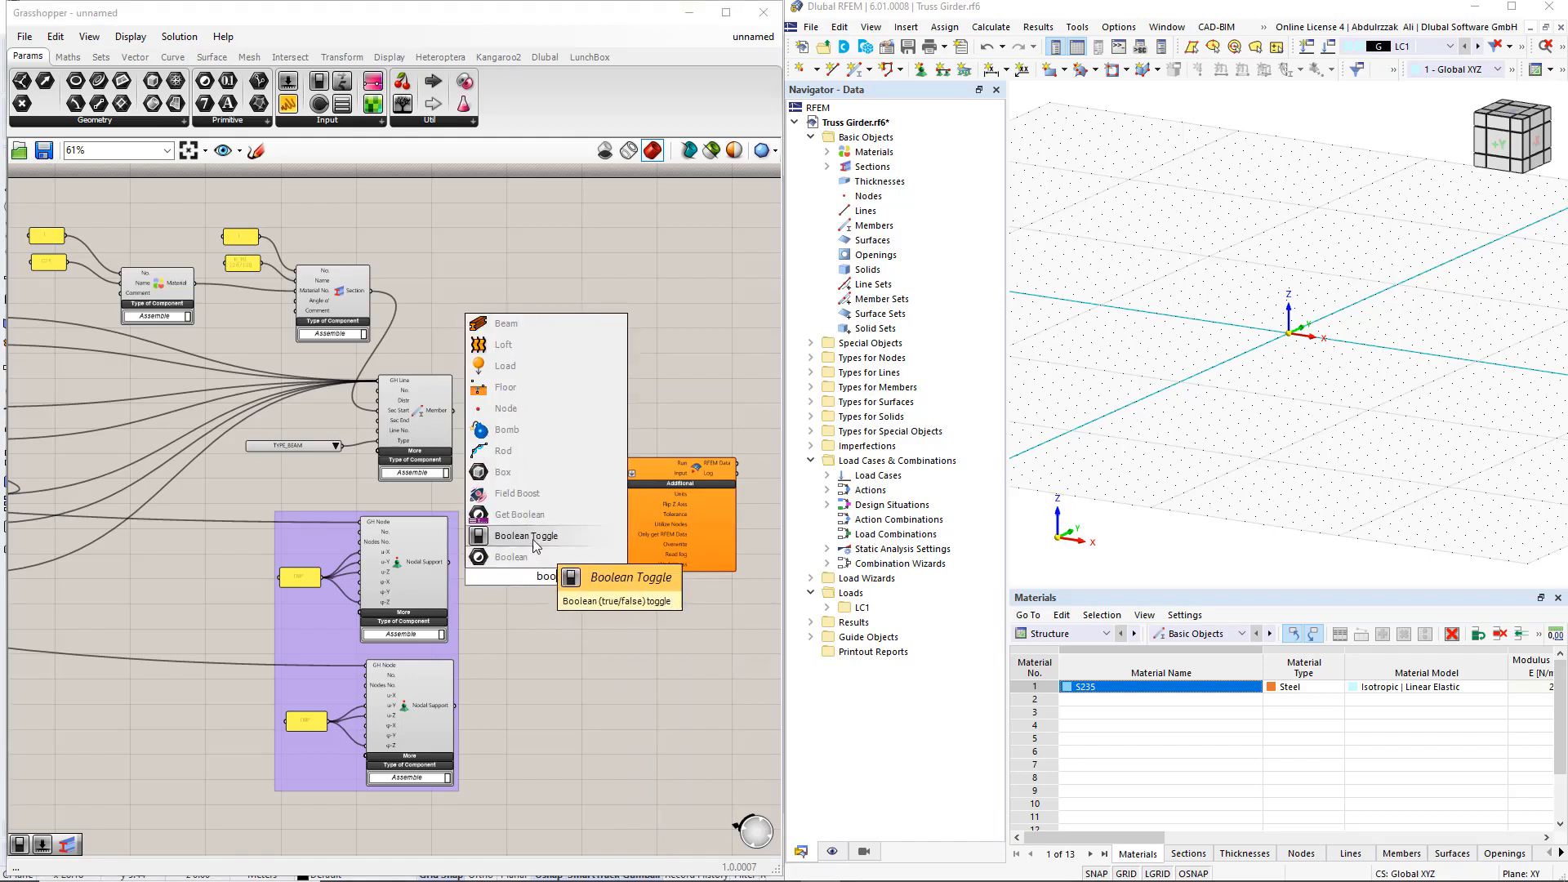
pyautogui.click(535, 540)
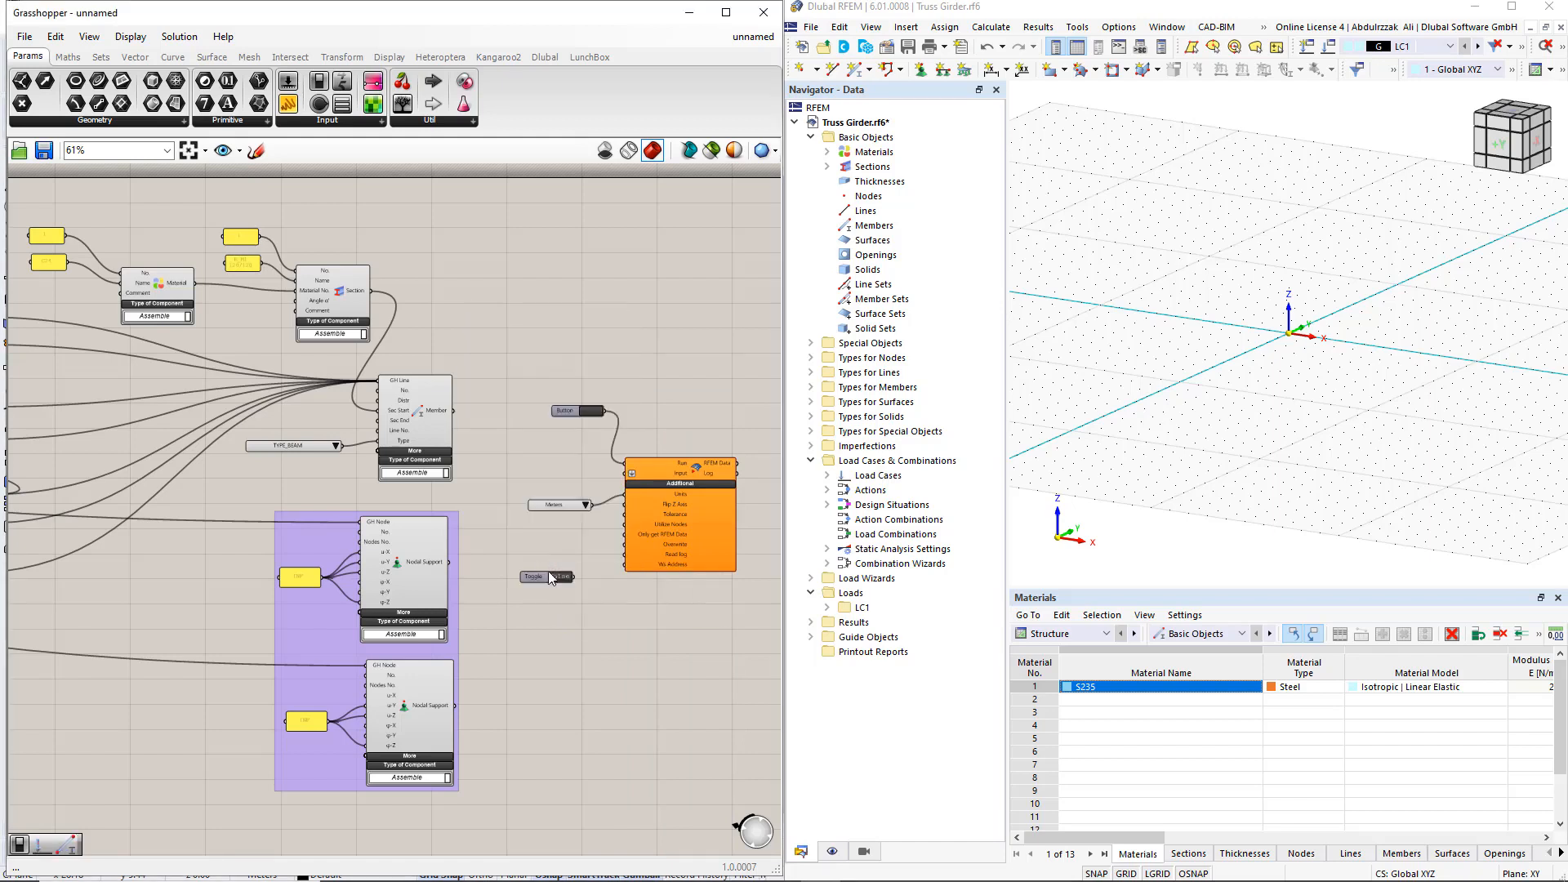
pyautogui.moveTo(570, 578); pyautogui.dragTo(625, 544)
pyautogui.doubleClick(561, 578)
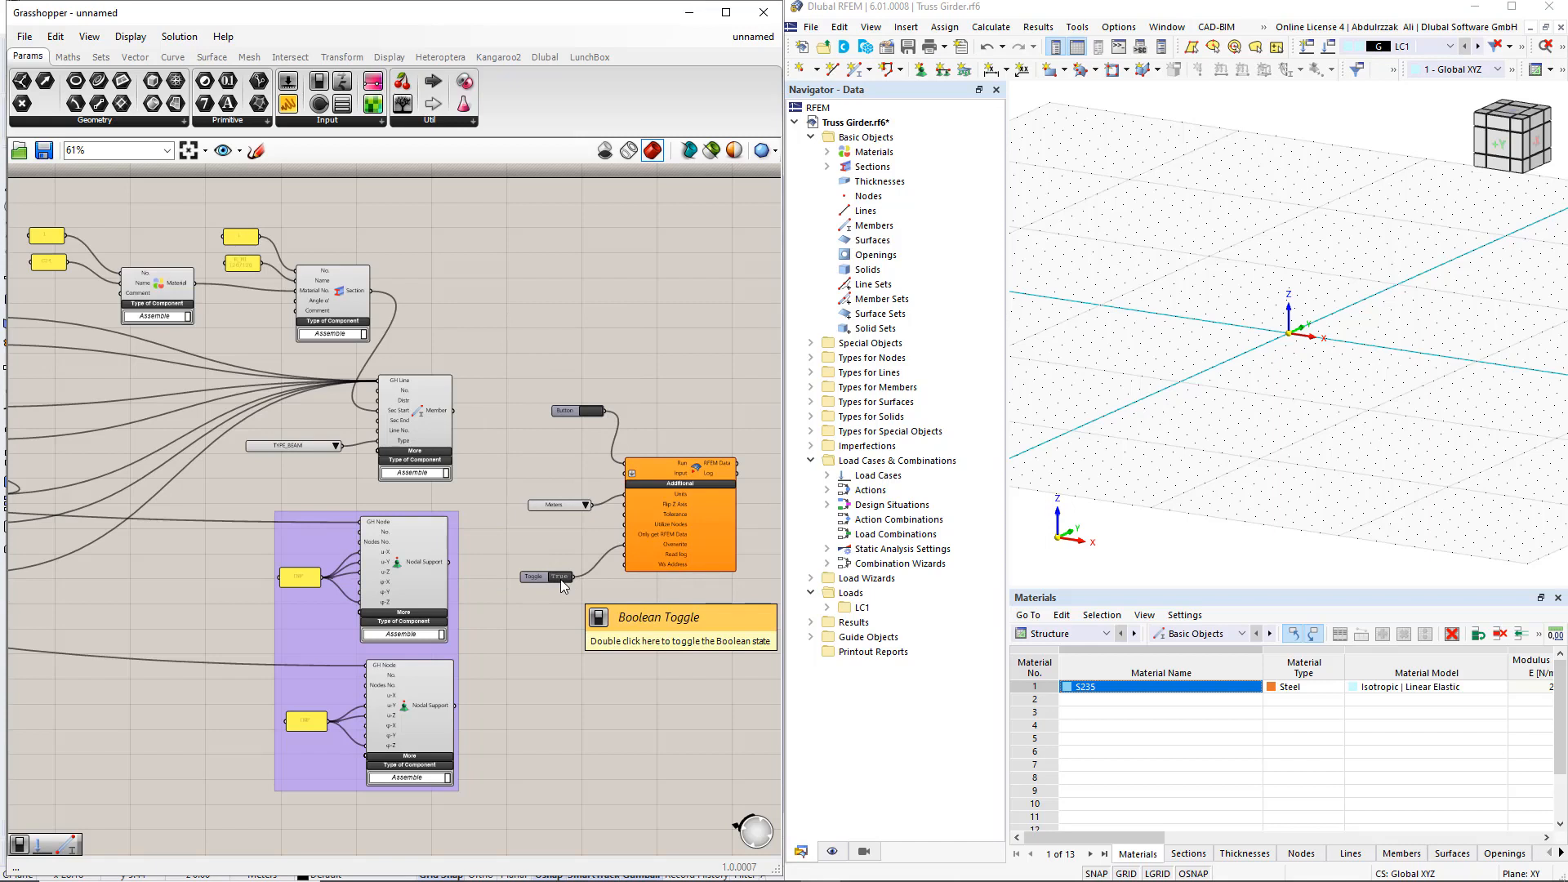
# Connect the Material, Section, Member and both Nodal Support outputs to the export's Input and run the export to RFEM.
pyautogui.moveTo(197, 284); pyautogui.dragTo(626, 474)
pyautogui.keyDown('shift'); pyautogui.moveTo(371, 291); pyautogui.dragTo(626, 473); pyautogui.keyUp('shift')
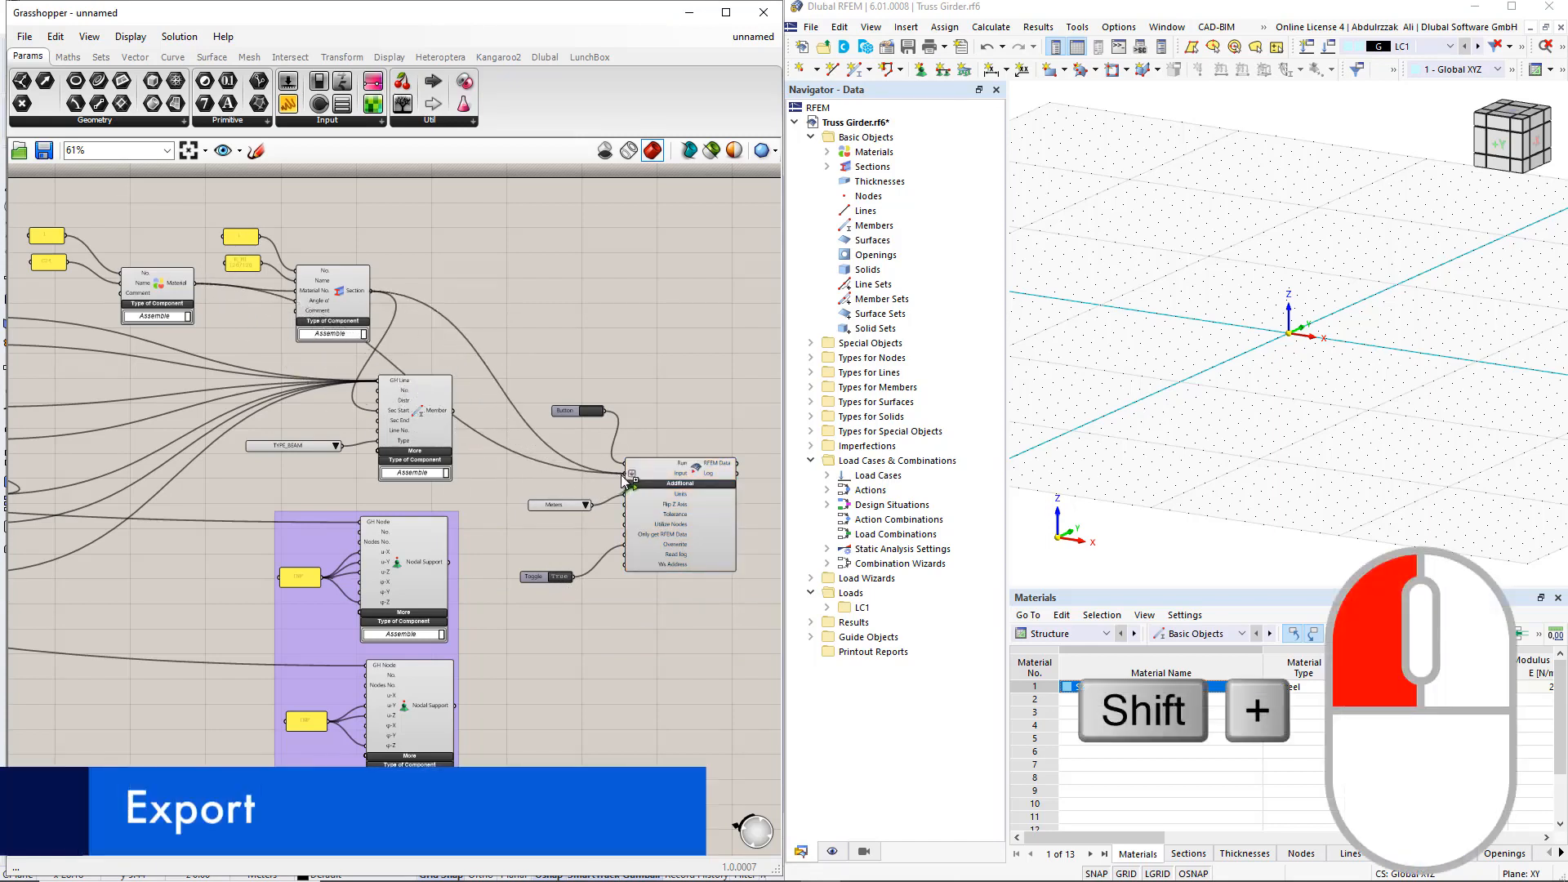
pyautogui.keyDown('shift'); pyautogui.moveTo(454, 410); pyautogui.dragTo(626, 474); pyautogui.keyUp('shift')
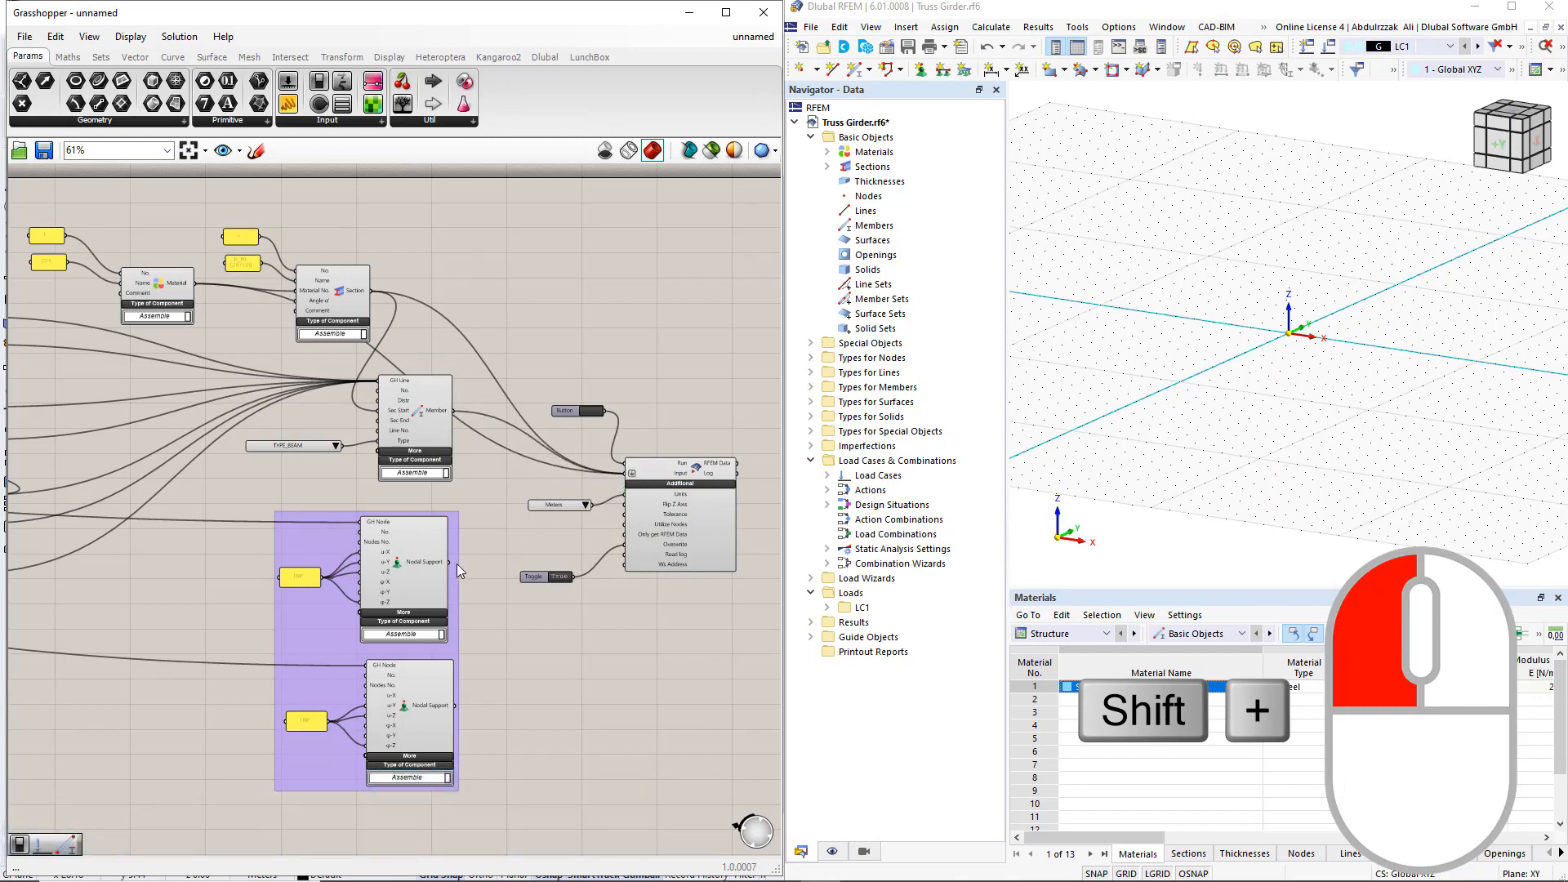
pyautogui.keyDown('shift'); pyautogui.moveTo(451, 562); pyautogui.dragTo(625, 475); pyautogui.keyUp('shift')
pyautogui.keyDown('shift'); pyautogui.moveTo(523, 620); pyautogui.dragTo(622, 479); pyautogui.keyUp('shift')
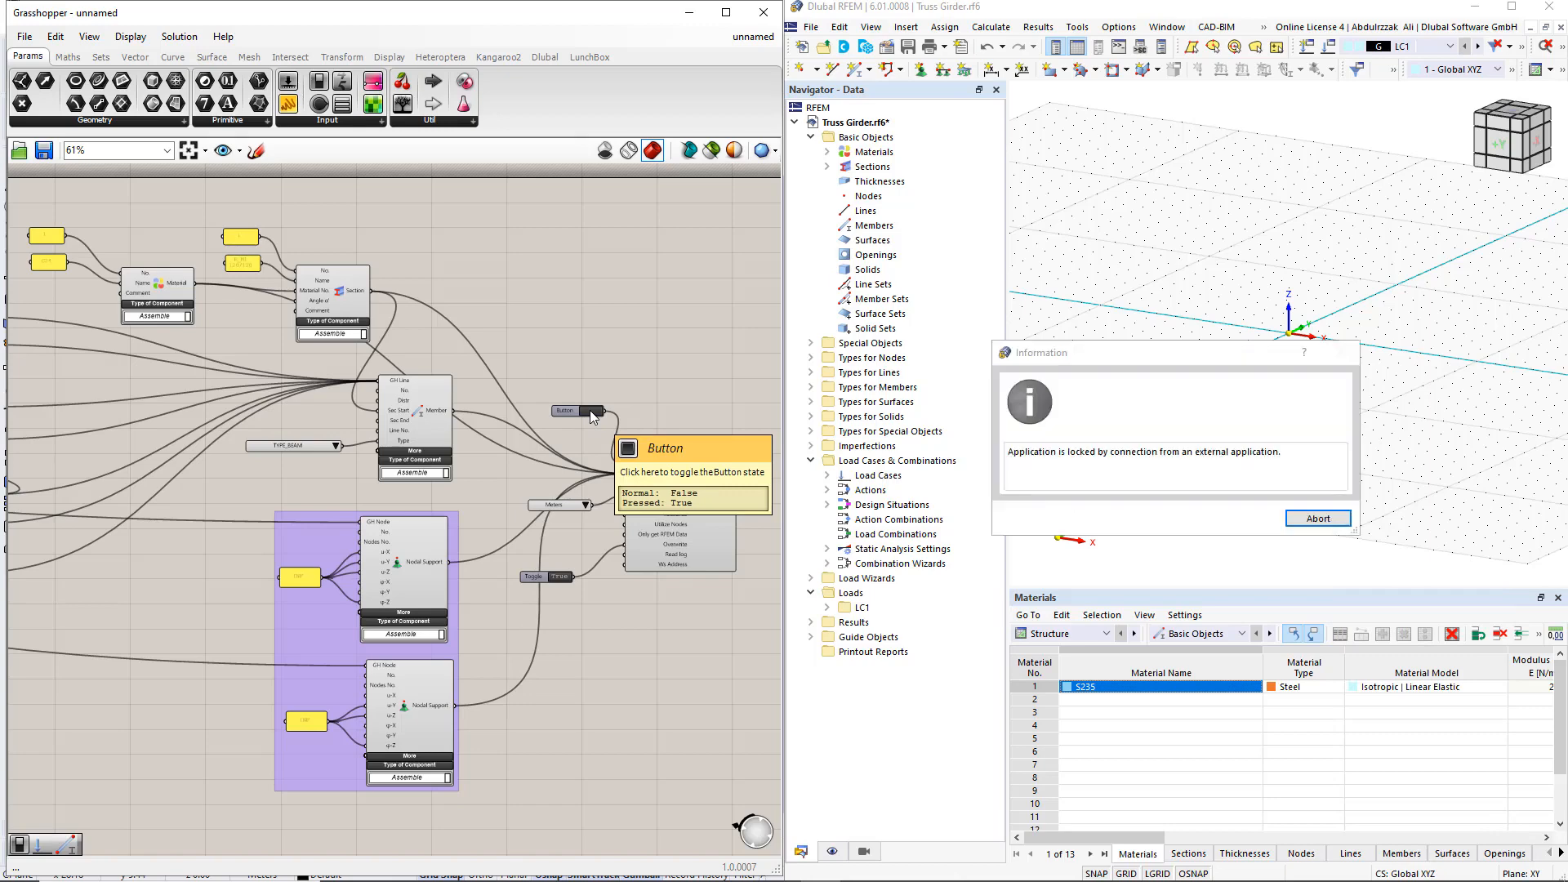
pyautogui.click(1317, 523)
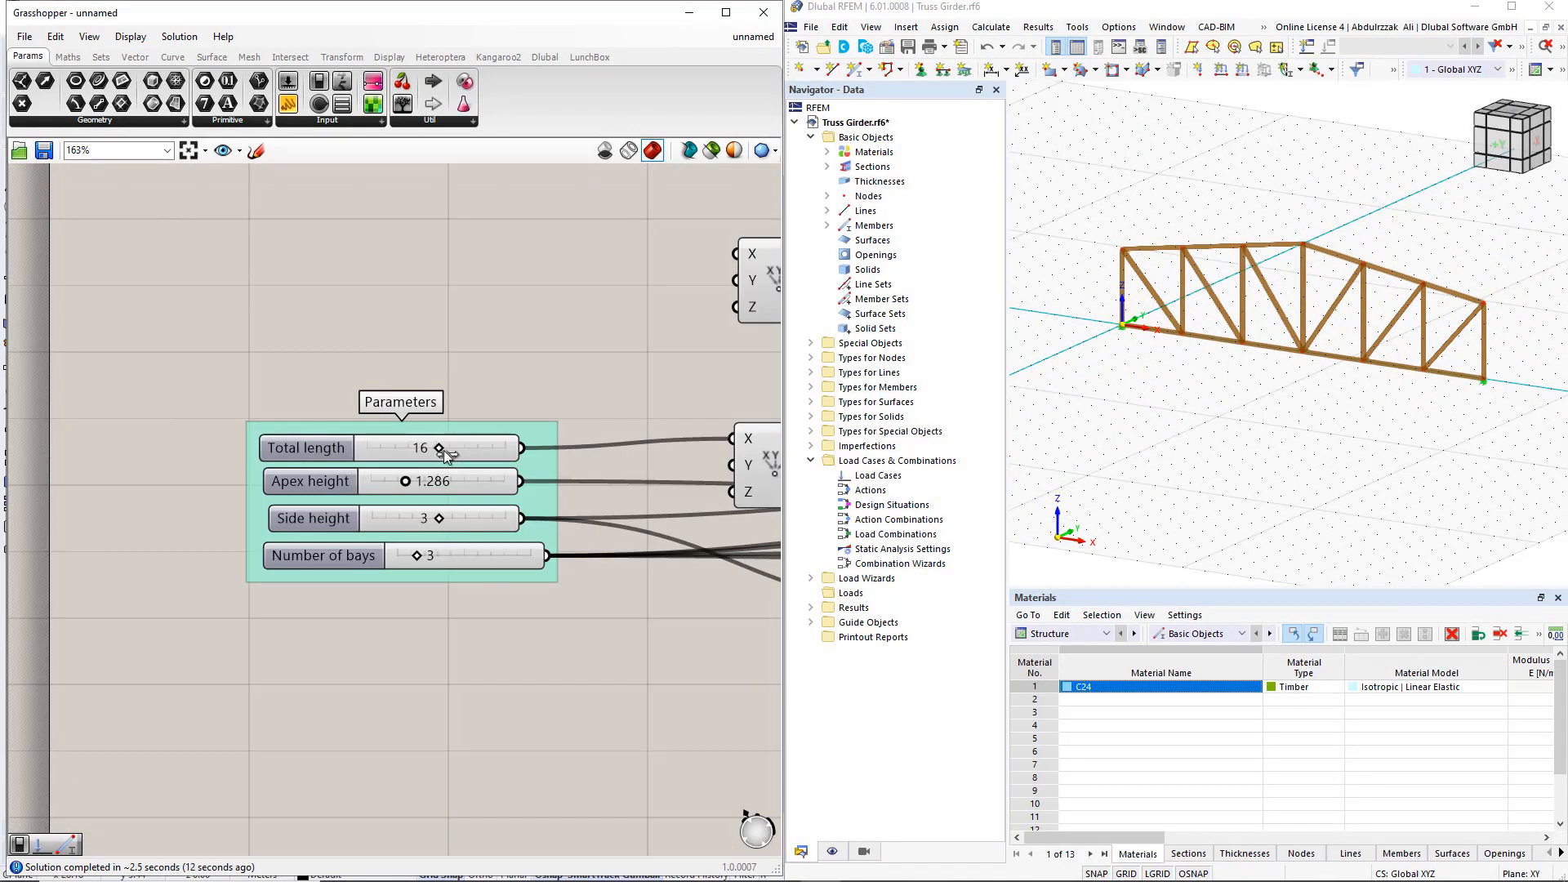
# Set the Total length slider in the Parameters group to 20.
pyautogui.doubleClick(419, 447)
pyautogui.write('20')
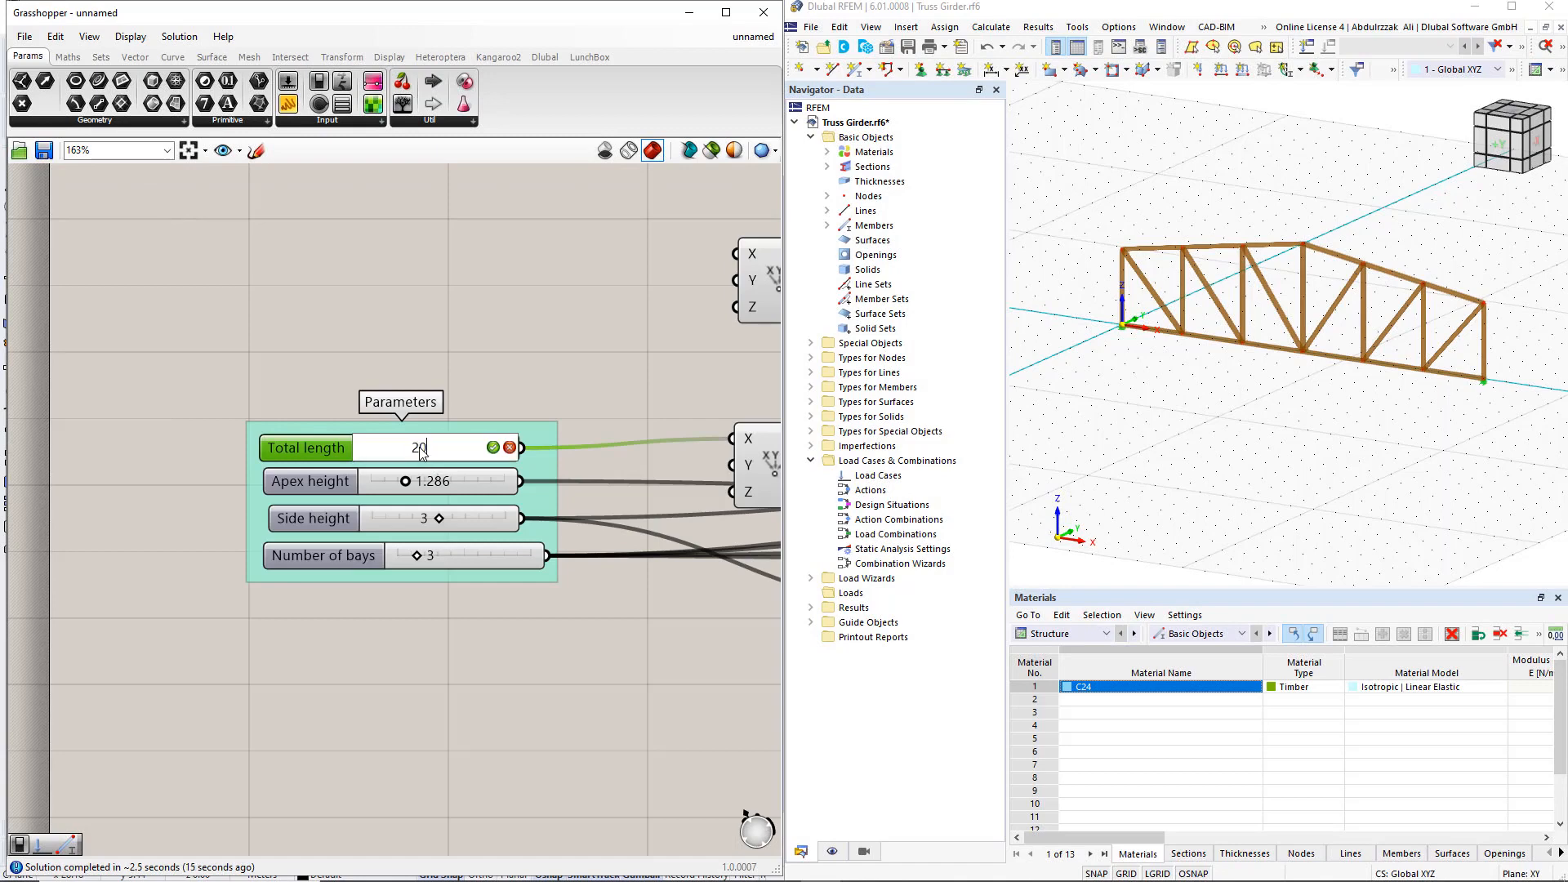
pyautogui.press('Return')
# Run the export again with its Button to update the truss model in RFEM.
pyautogui.scroll(-5, 419, 458)
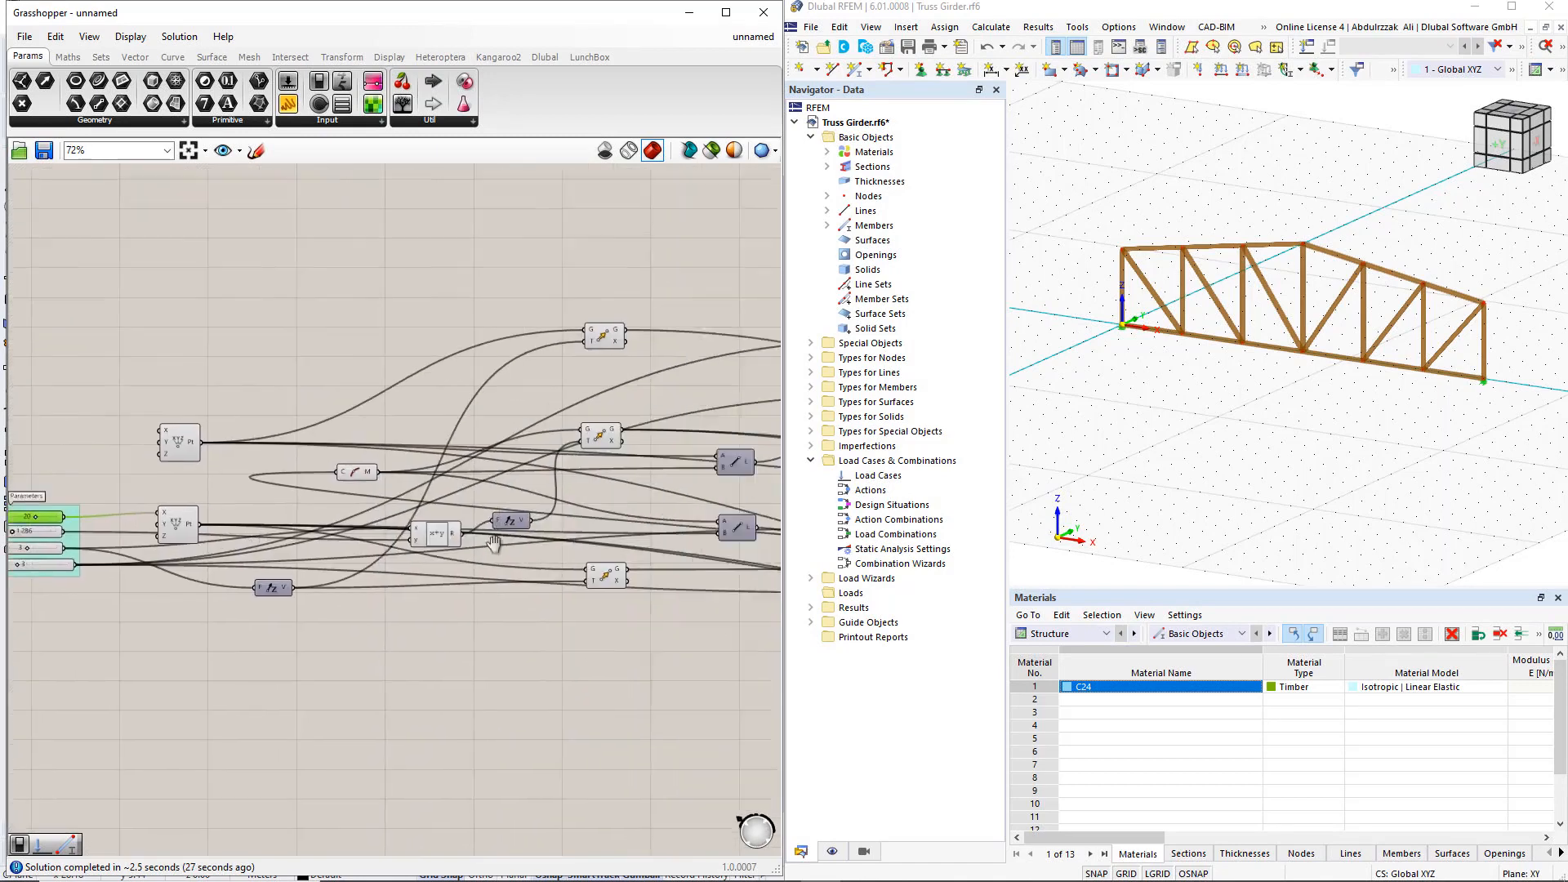
pyautogui.moveTo(494, 543); pyautogui.dragTo(123, 592, button='right')
pyautogui.moveTo(404, 572); pyautogui.dragTo(89, 600, button='right')
pyautogui.moveTo(508, 561); pyautogui.dragTo(120, 624, button='right')
pyautogui.moveTo(590, 549); pyautogui.dragTo(49, 581, button='right')
pyautogui.scroll(3, 524, 573)
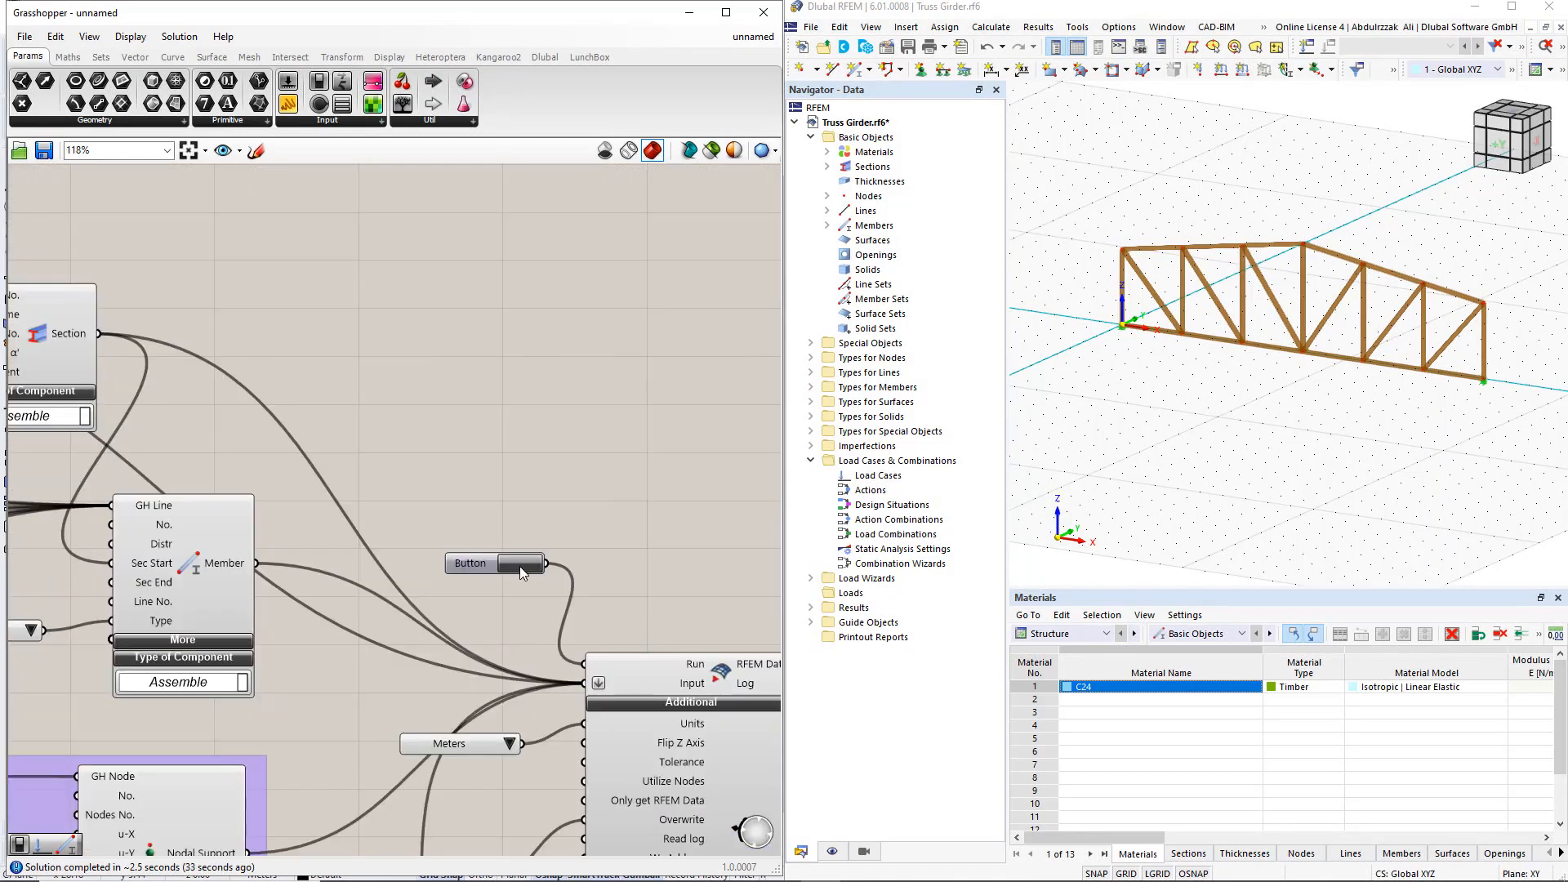
pyautogui.click(521, 563)
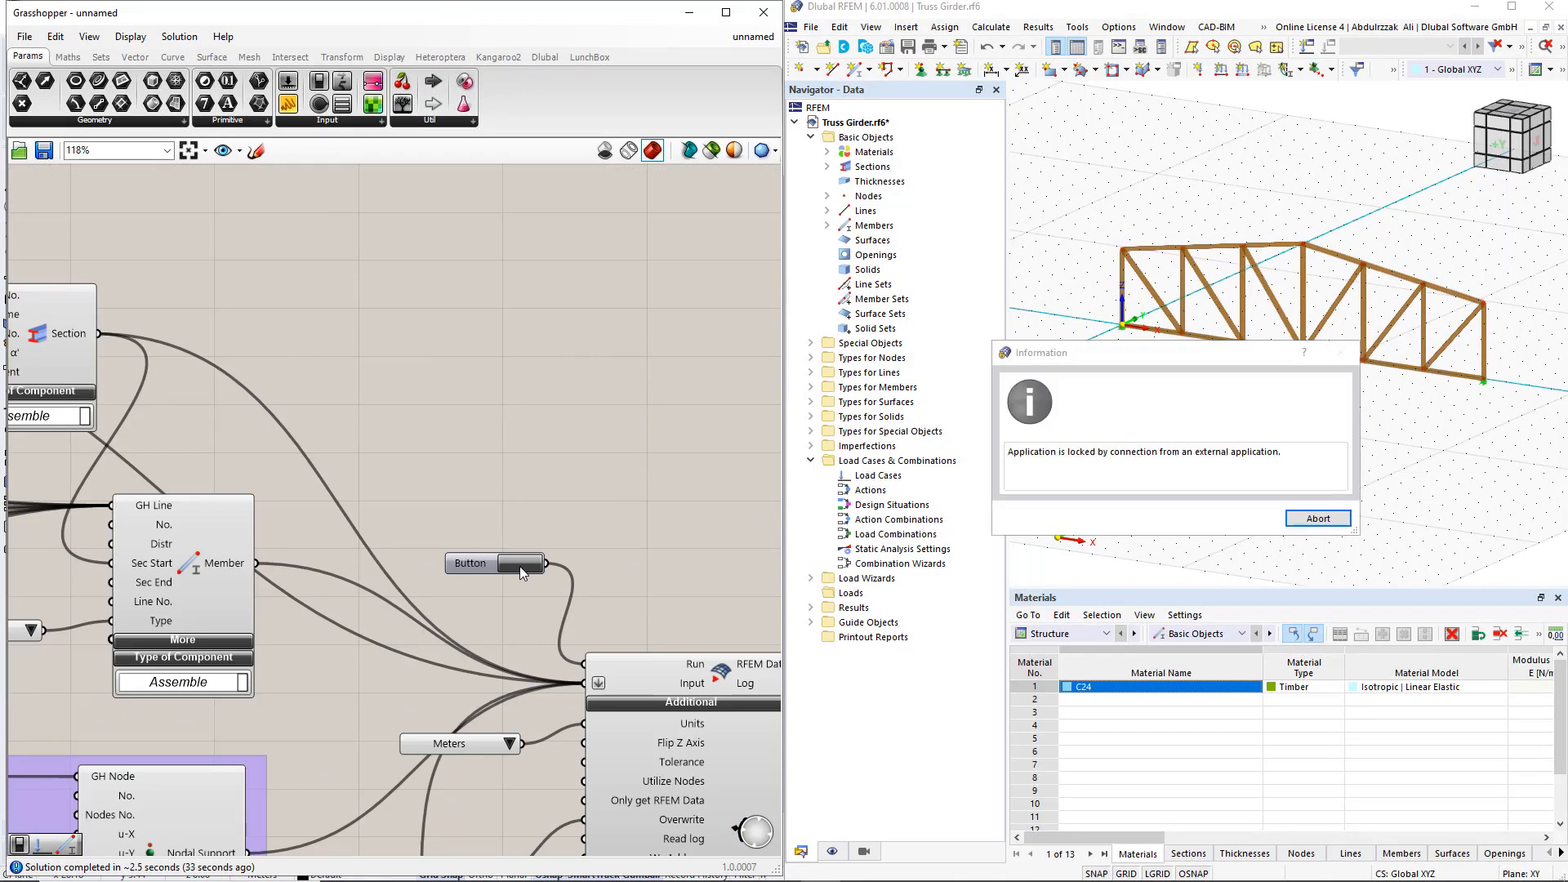
pyautogui.click(1314, 519)
pyautogui.click(1230, 522)
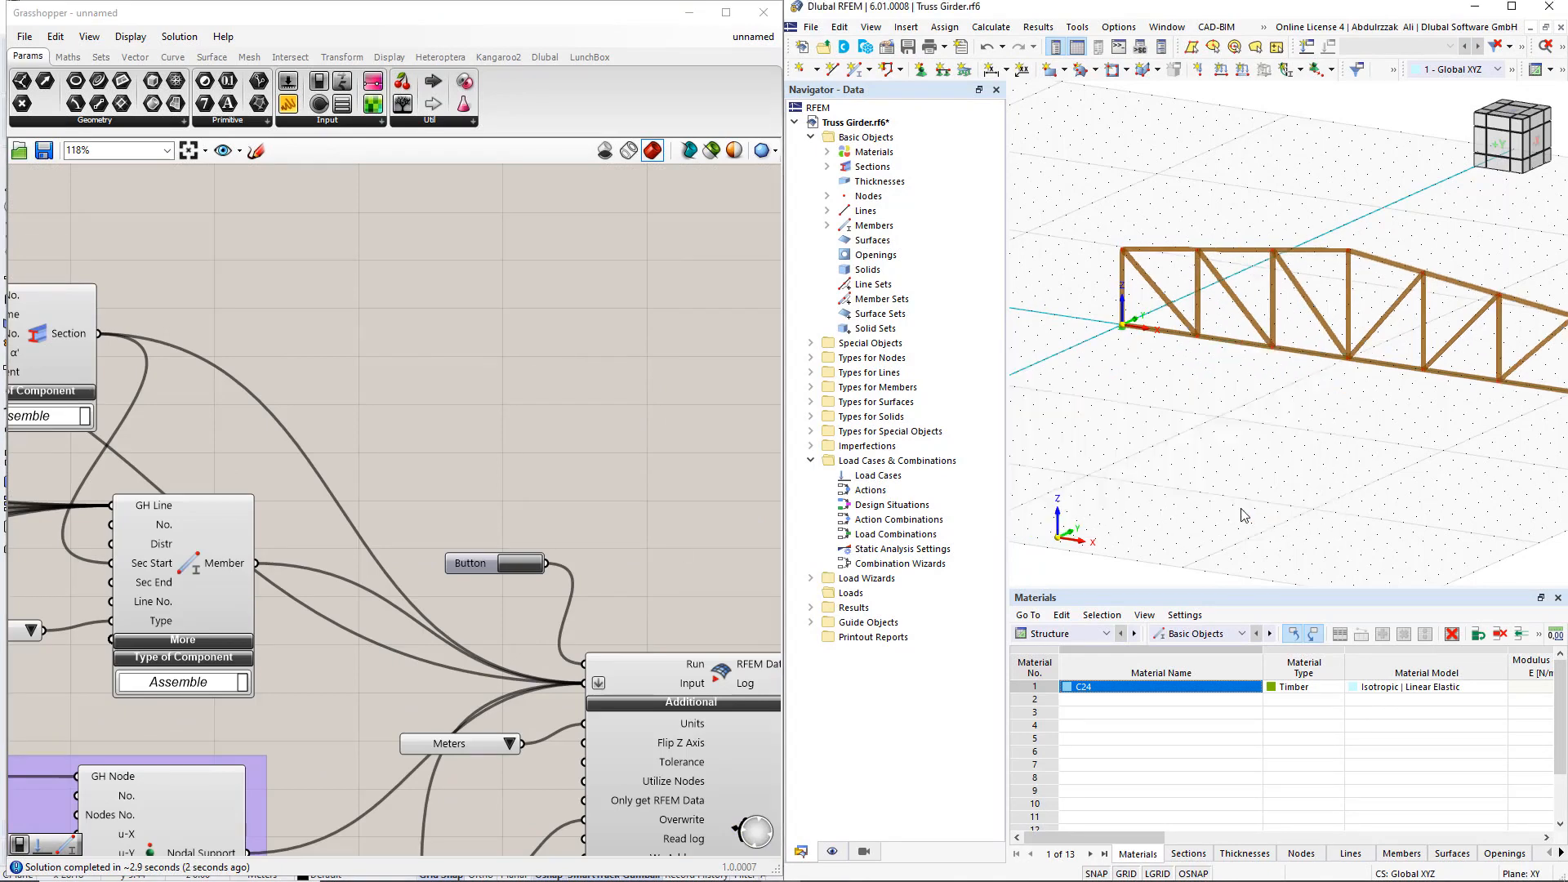